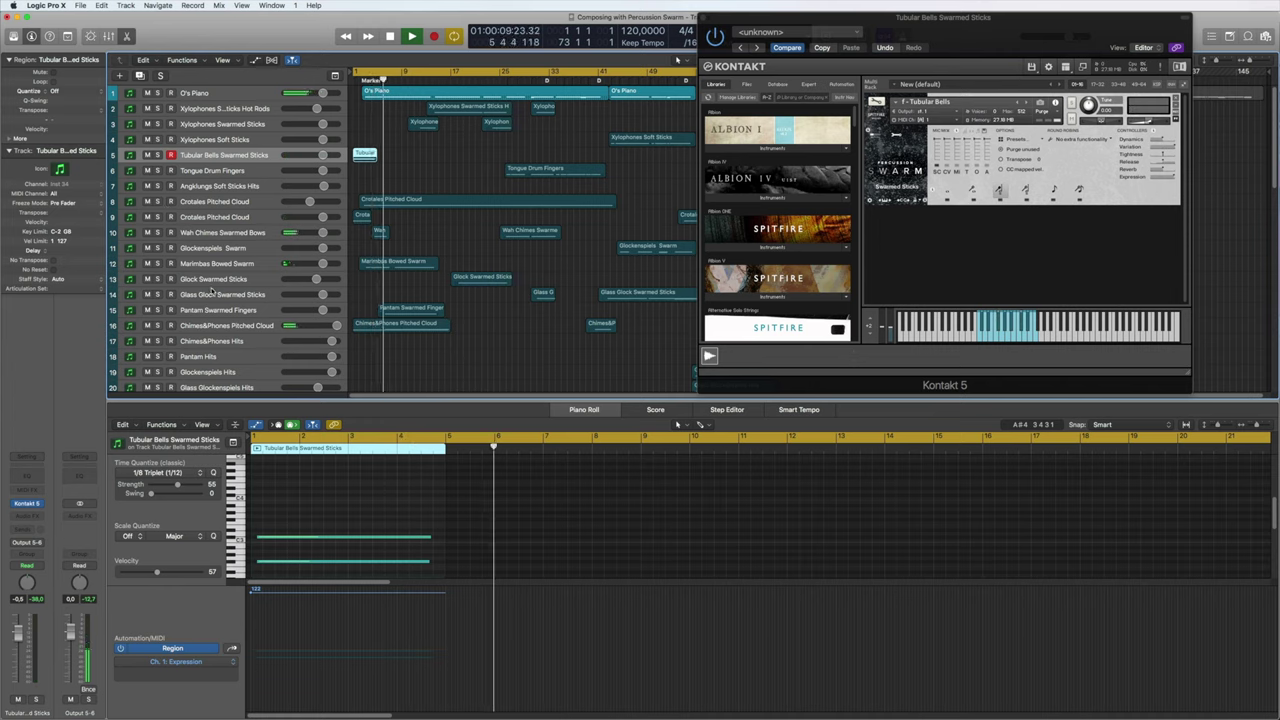
# Examine the notes of the Chimes&Phones Pitched Cloud track and the first O's Piano region in the piano roll.
pyautogui.click(226, 325)
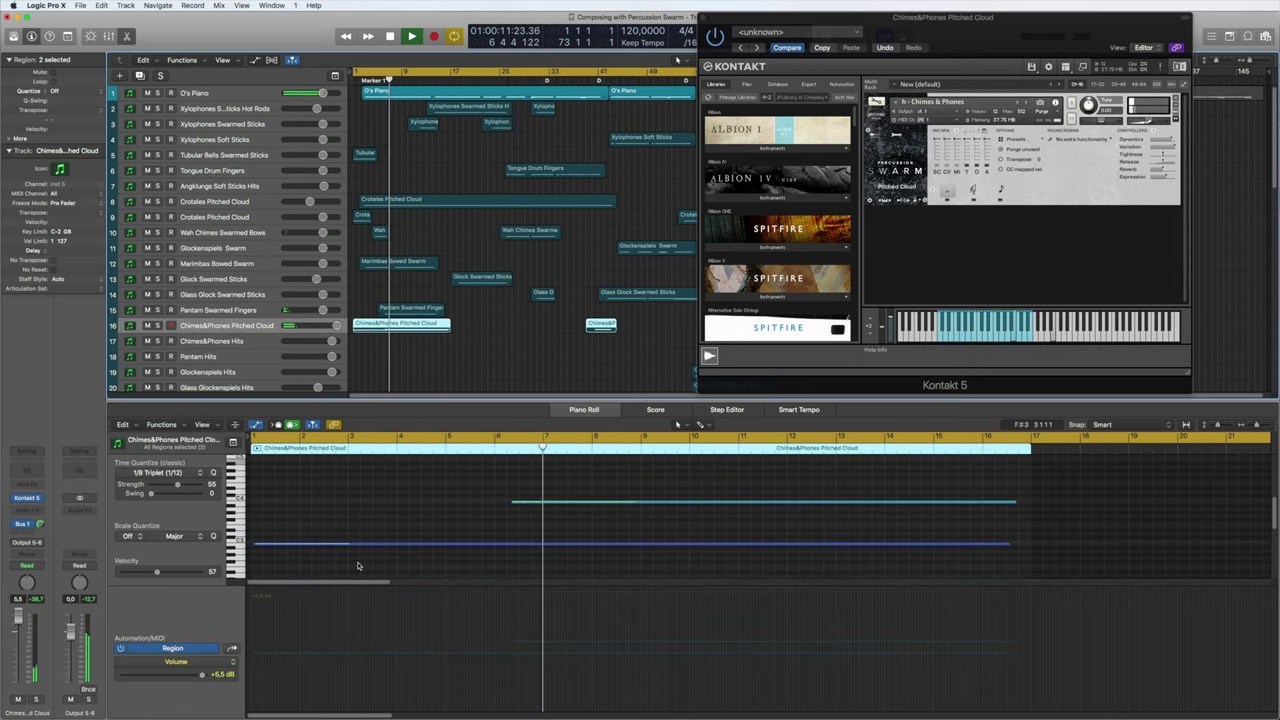
pyautogui.keyDown('ctrl'); pyautogui.keyDown('alt'); pyautogui.click(429, 512); pyautogui.keyUp('alt'); pyautogui.keyUp('ctrl')
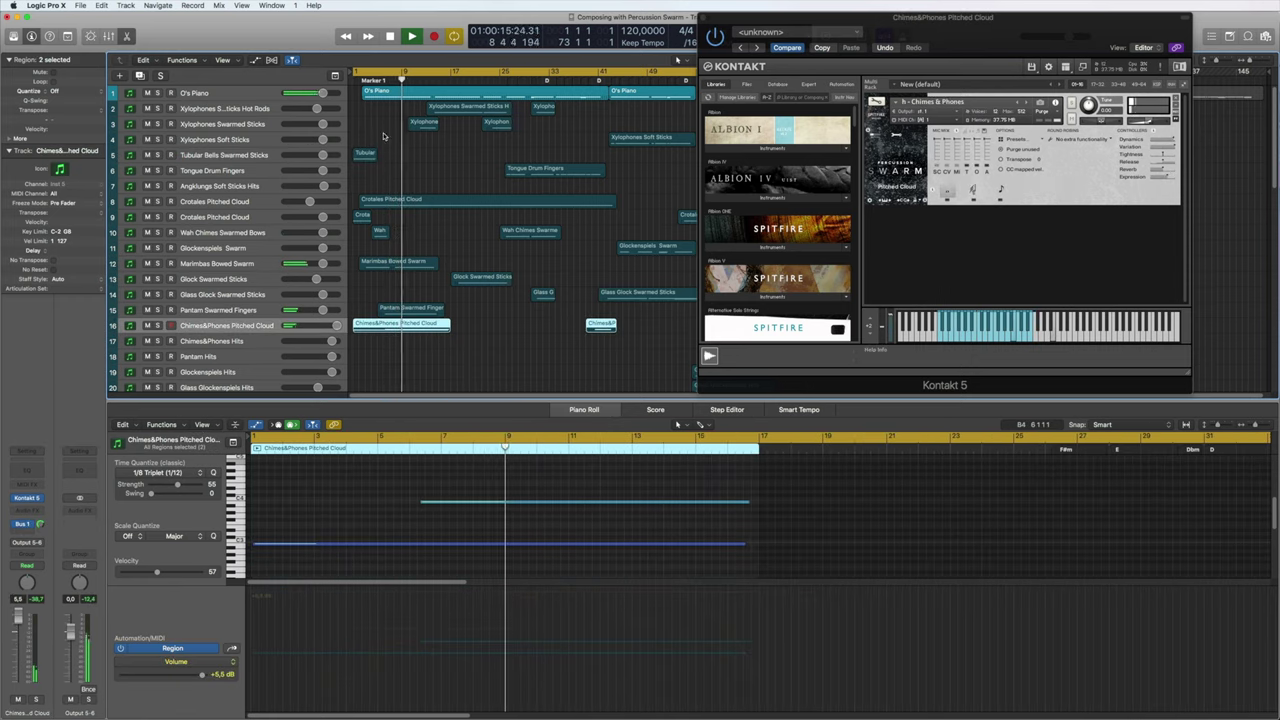
pyautogui.click(406, 94)
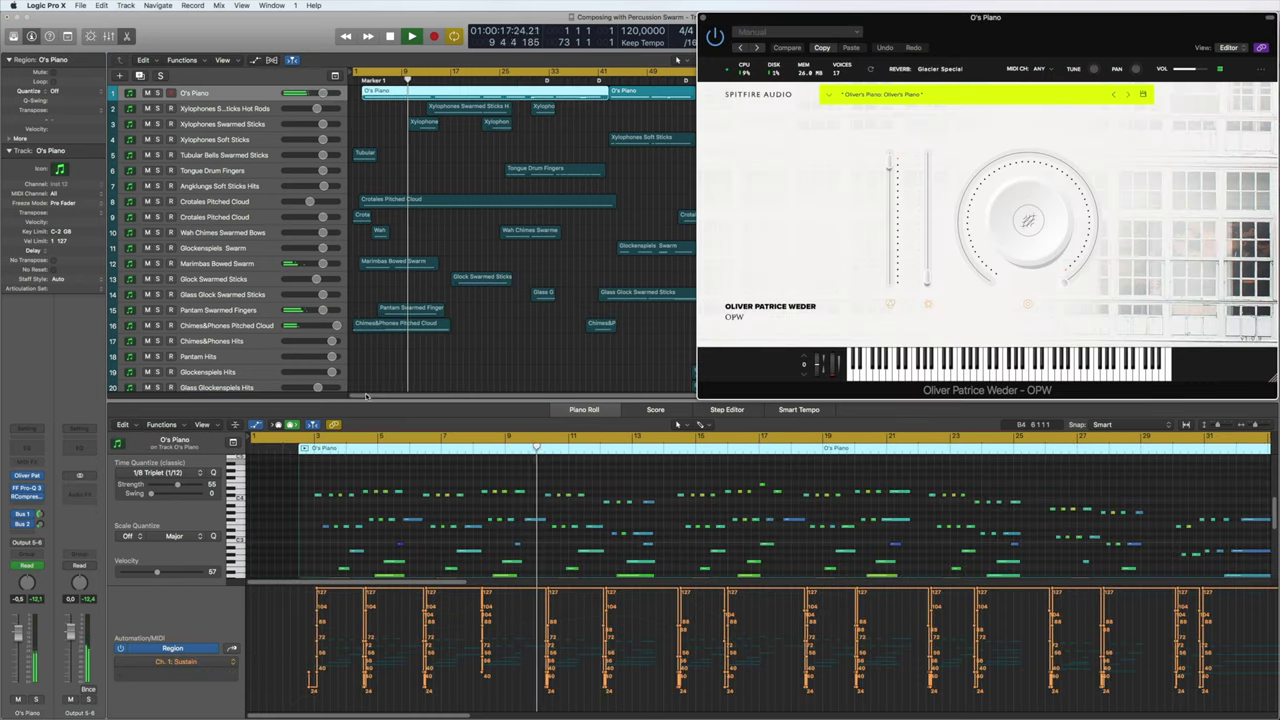
pyautogui.scroll(-2, 400, 517)
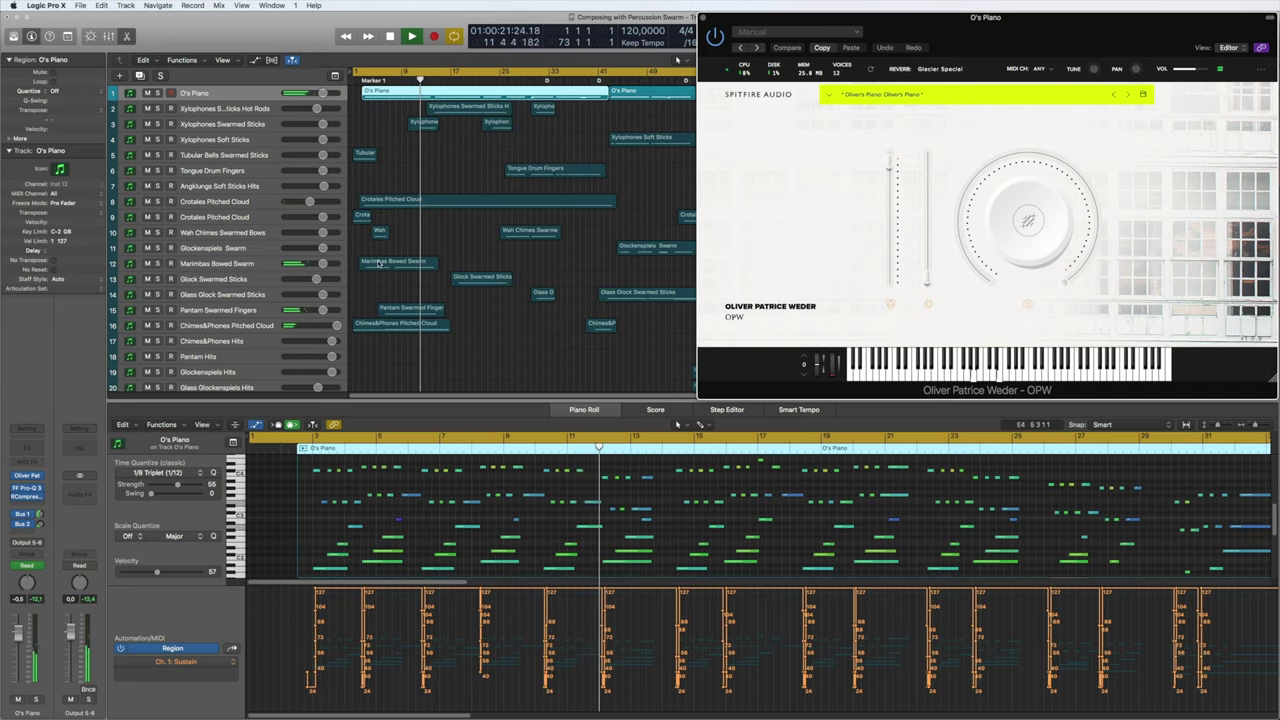
# View the Pantam Swarmed Fingers track's notes and its Kontakt instrument.
pyautogui.scroll(-1, 377, 266)
pyautogui.scroll(-3, 377, 266)
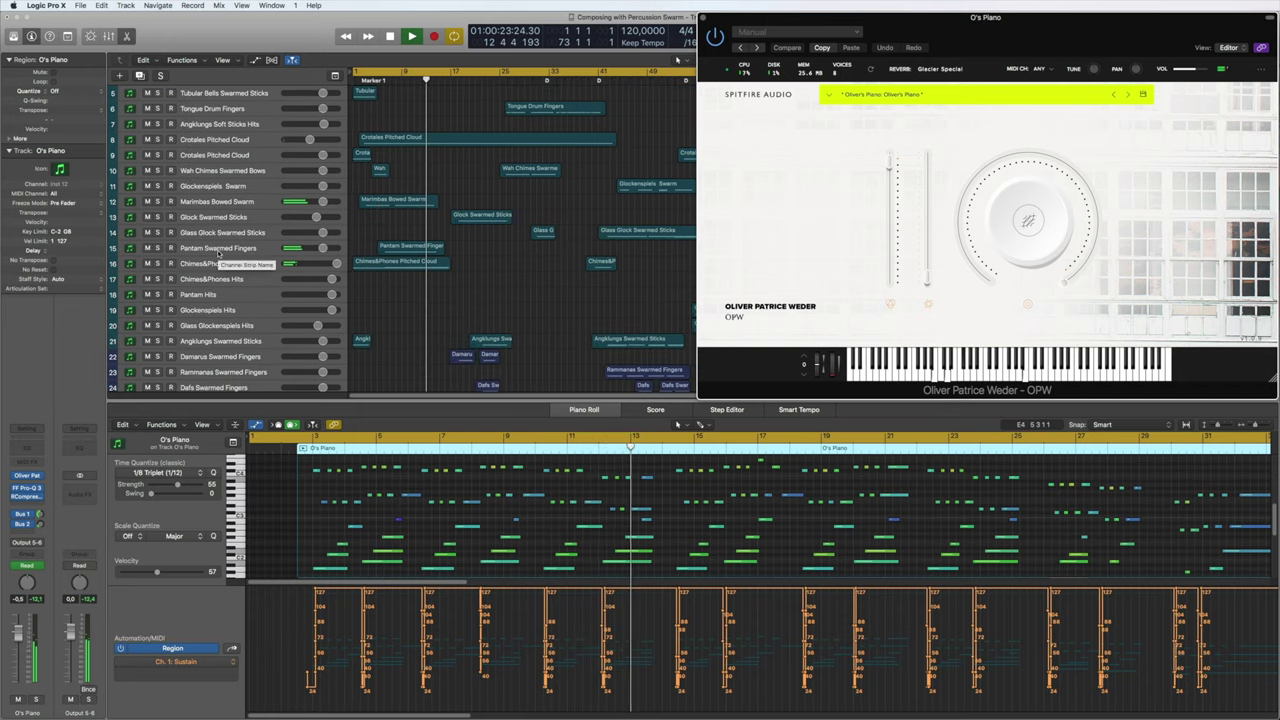
pyautogui.click(218, 250)
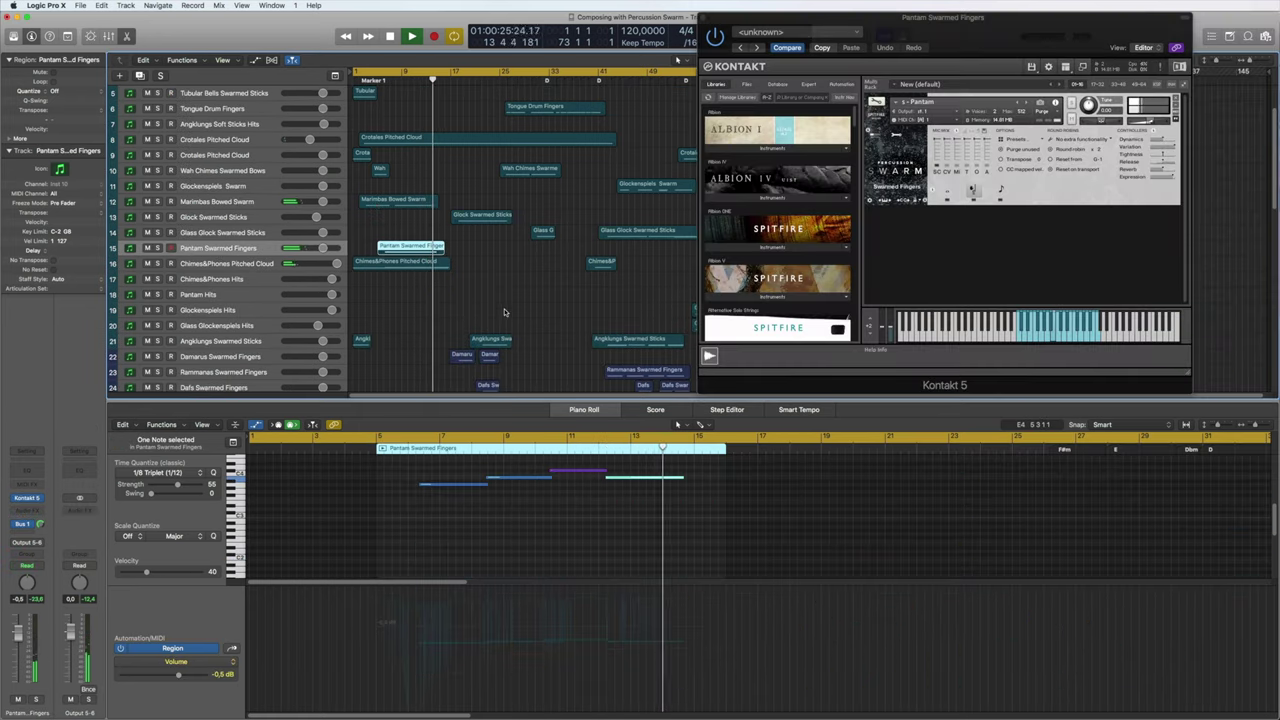
# View the region of the first OA Waves Longs string track and bring its notes into view in the piano roll.
pyautogui.scroll(-15, 457, 301)
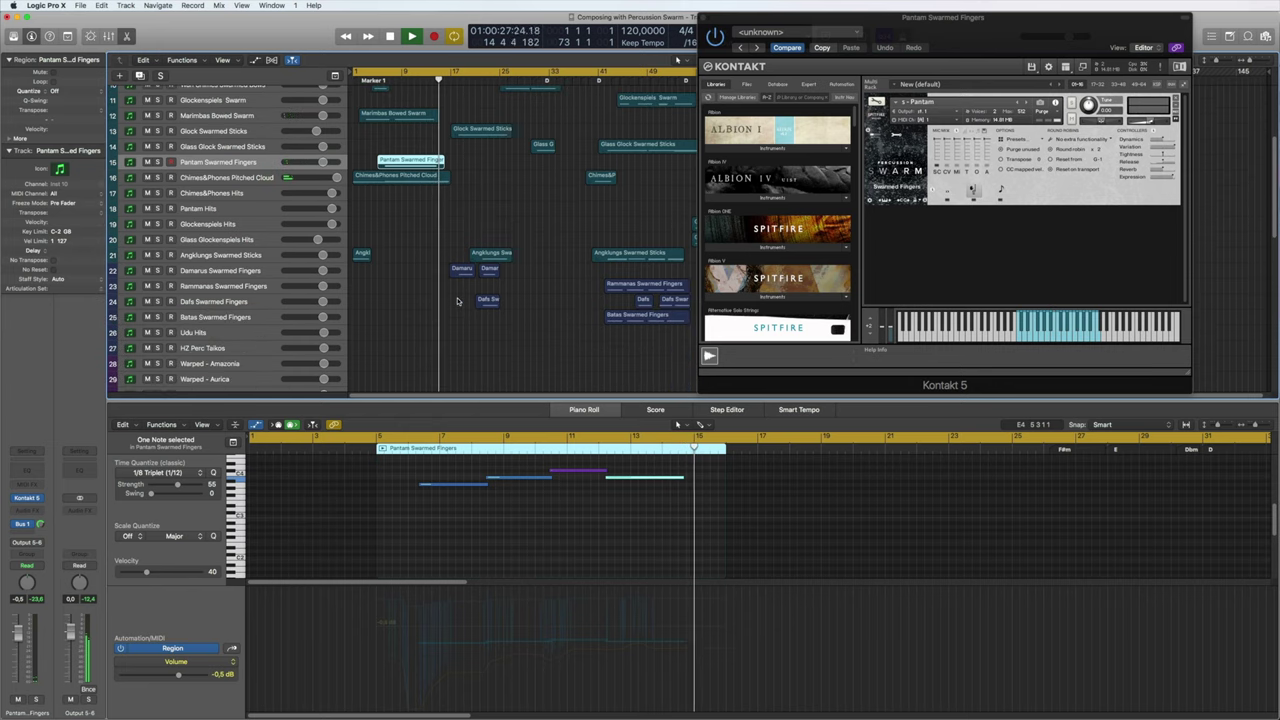
pyautogui.scroll(-5, 460, 300)
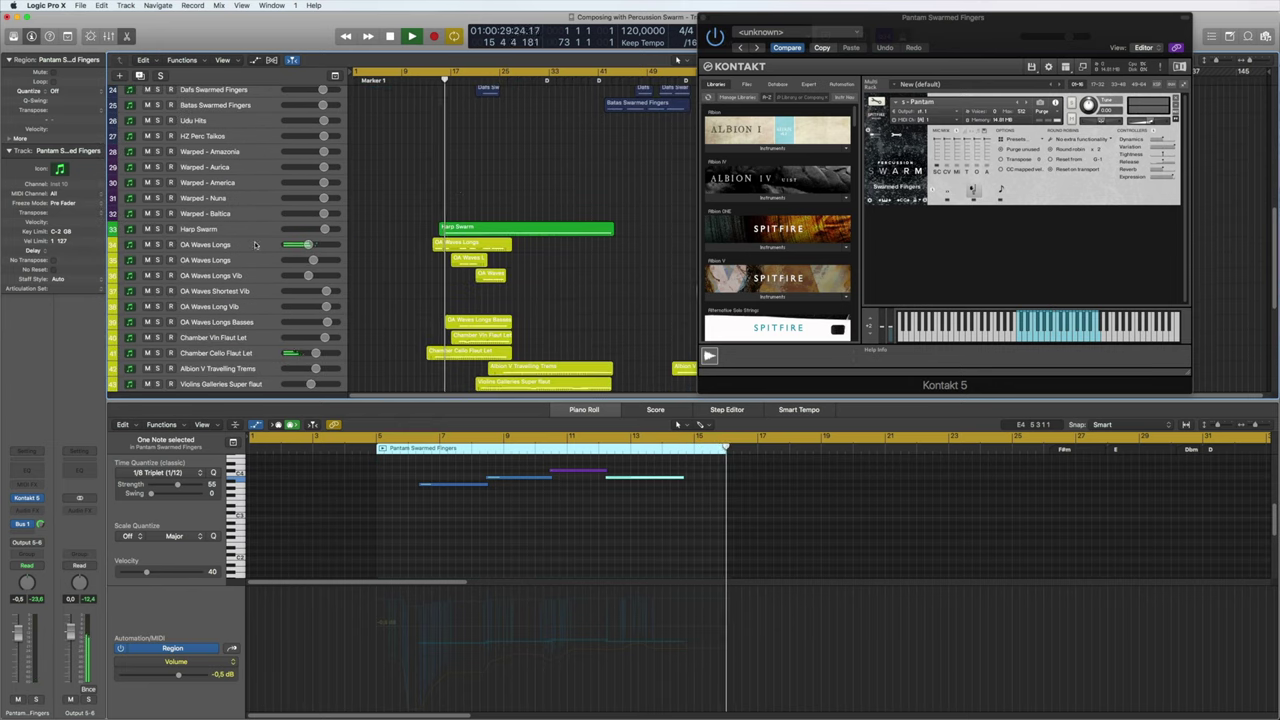
pyautogui.click(470, 244)
pyautogui.hscroll(5, 509, 514)
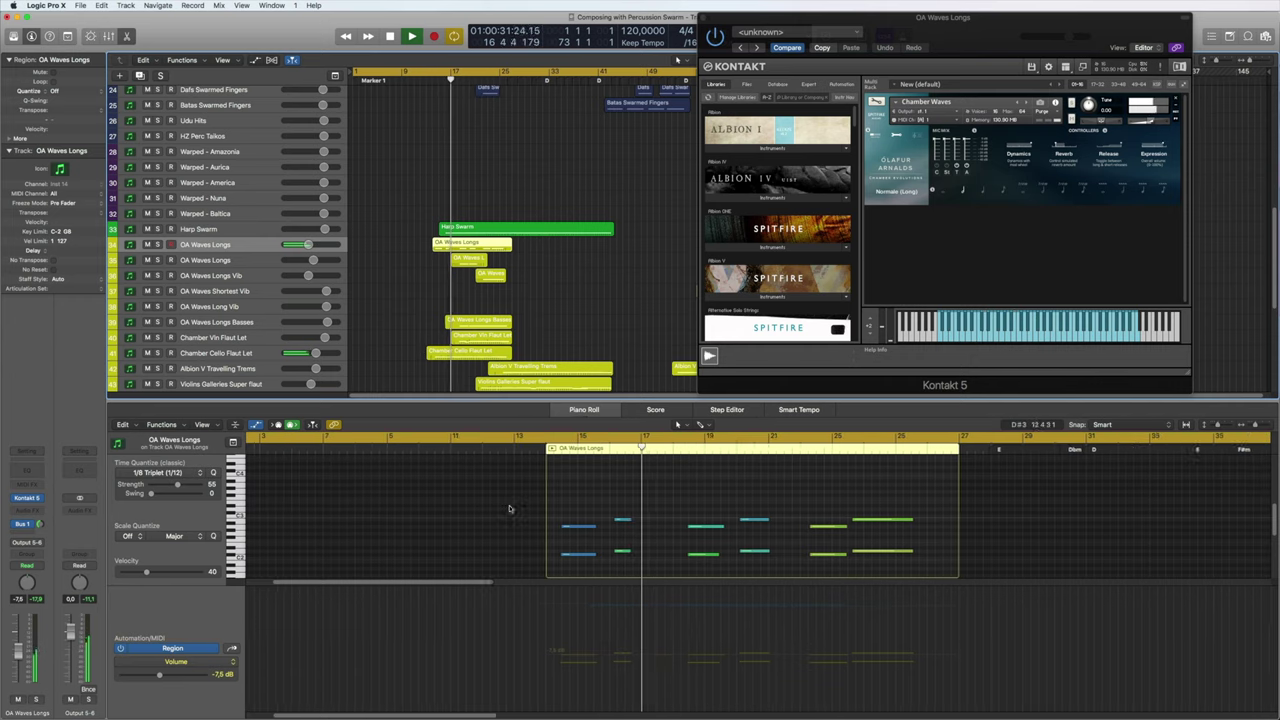
pyautogui.scroll(-2, 509, 507)
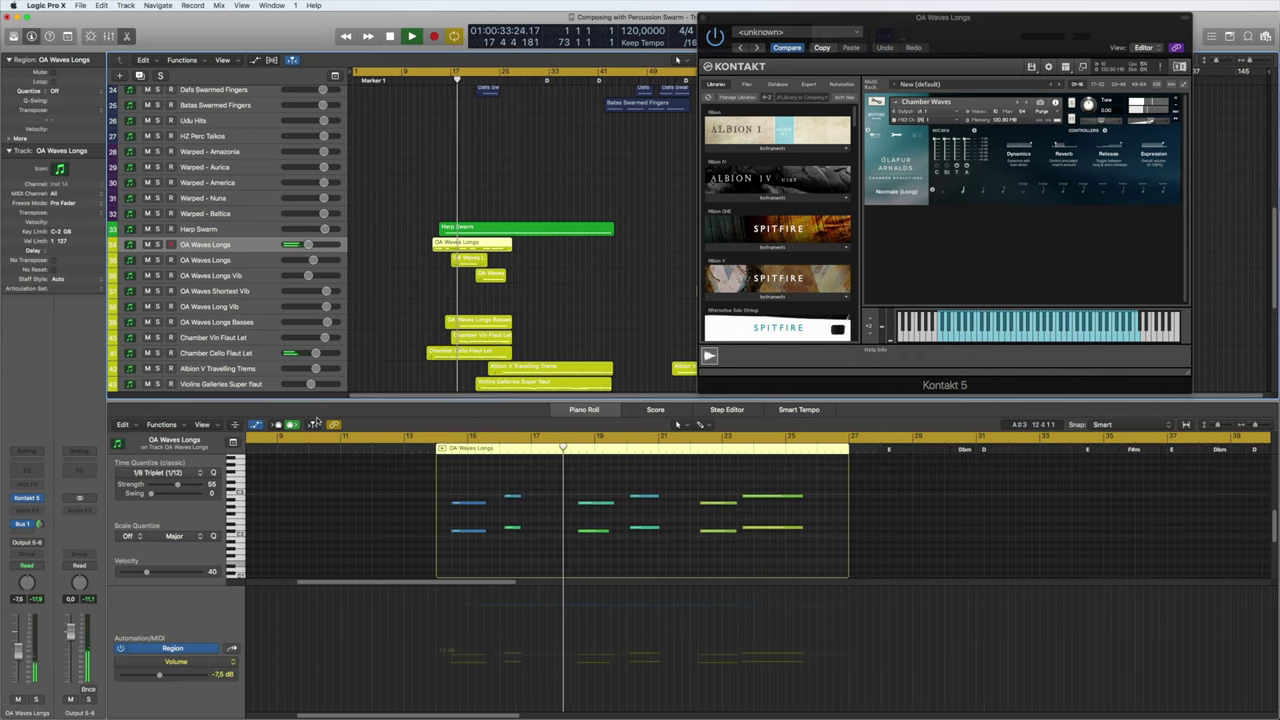
# Inspect the notes and modulation curves of the OA Waves Longs Basses and Chamber Cello Flaut Let tracks.
pyautogui.scroll(-3, 419, 292)
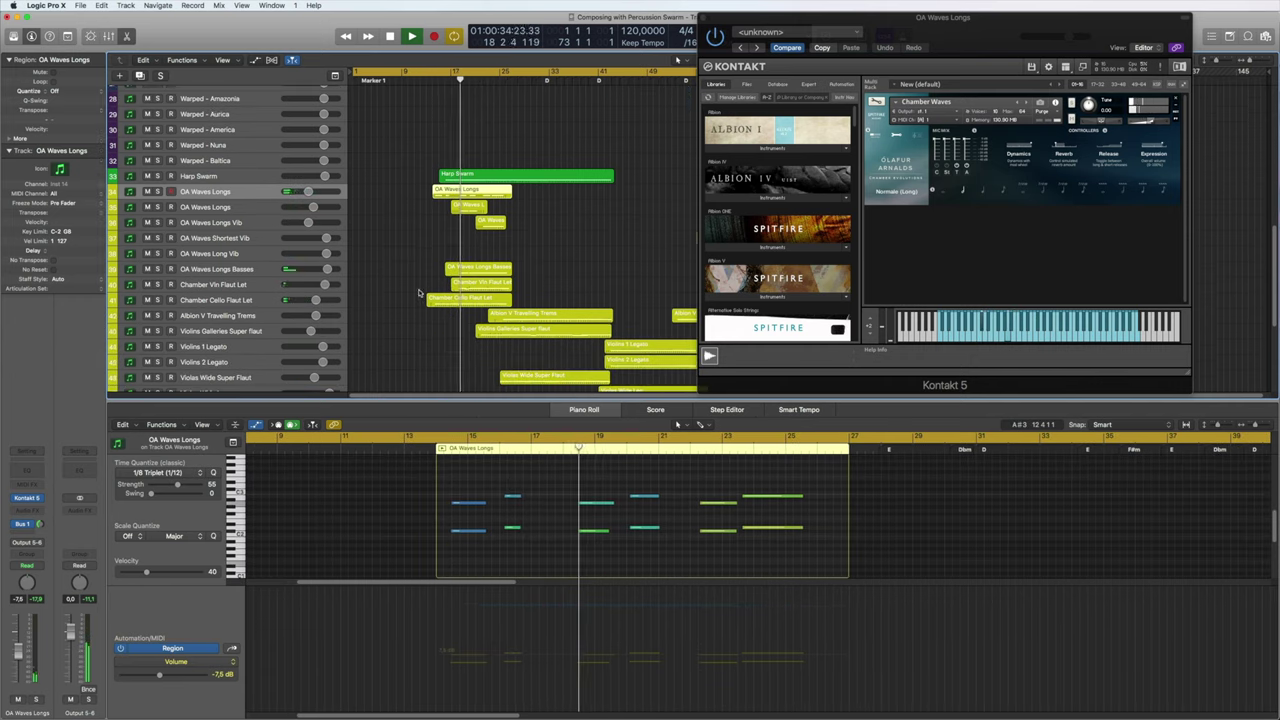
pyautogui.click(228, 269)
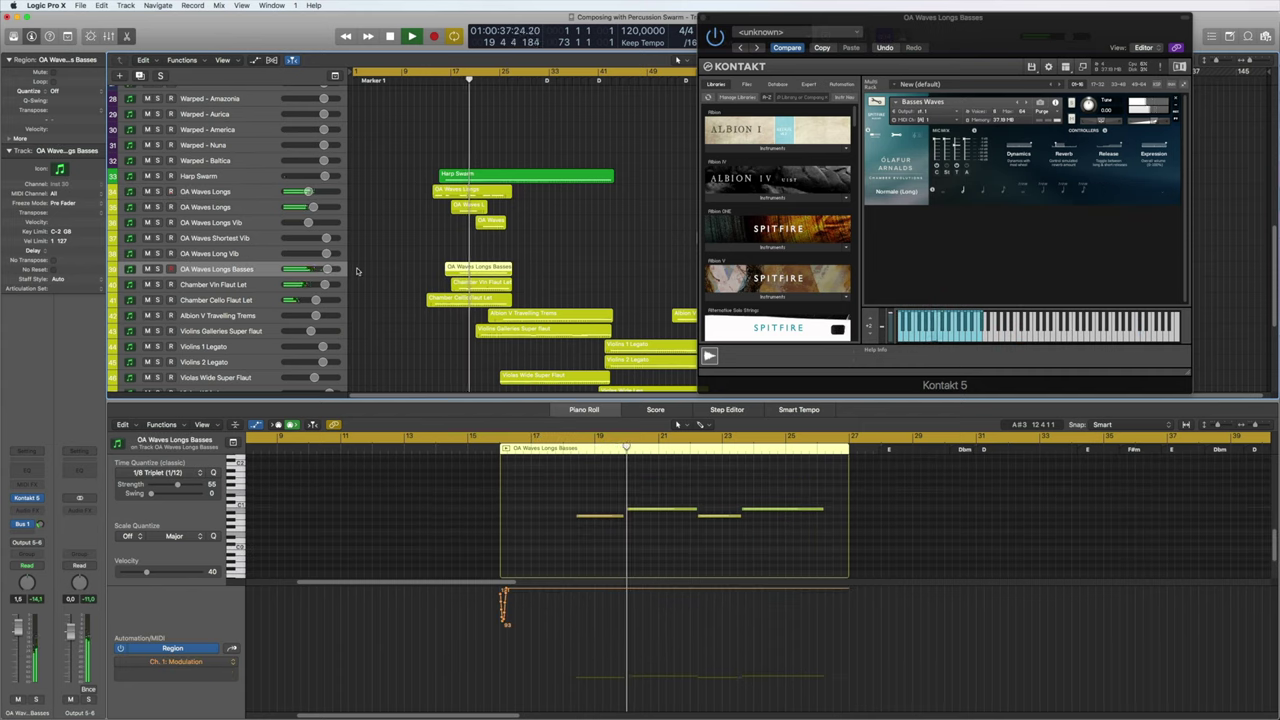
pyautogui.click(240, 300)
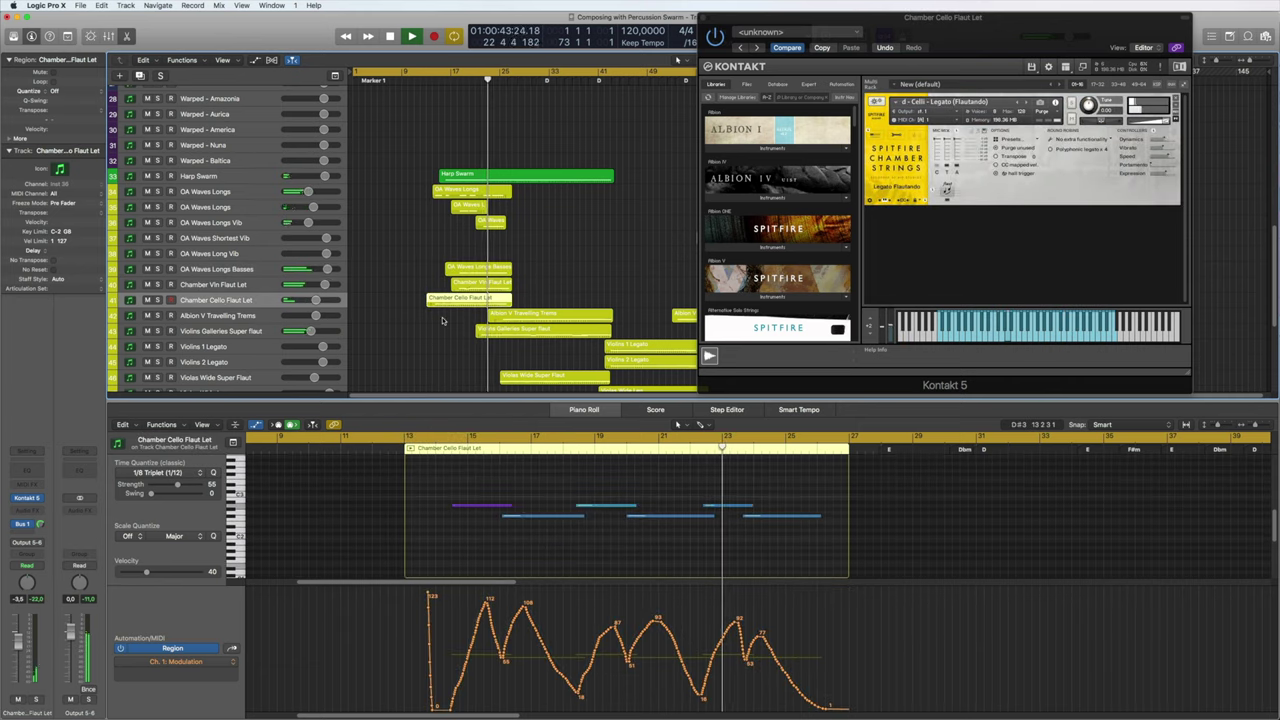
# Inspect the instruments and notes of the HZ Celli Super Flaut and Symph WW Flutes Leg tracks.
pyautogui.scroll(-6, 443, 320)
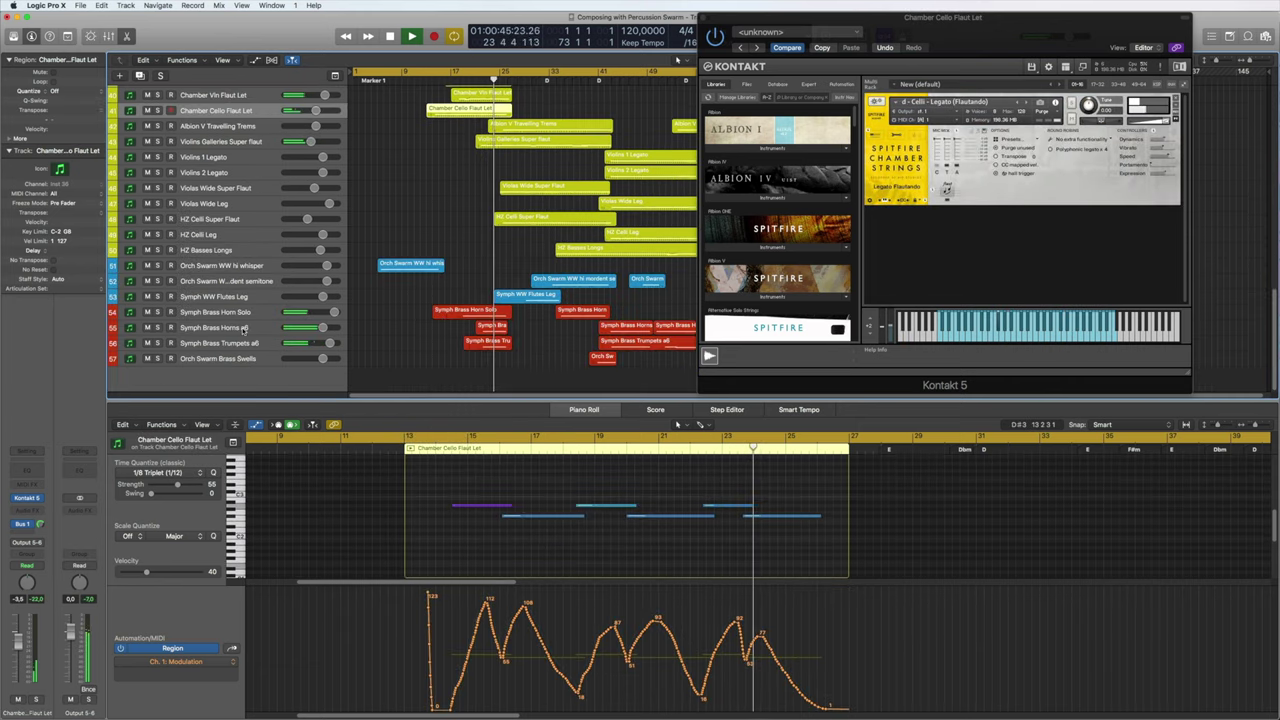
pyautogui.click(243, 343)
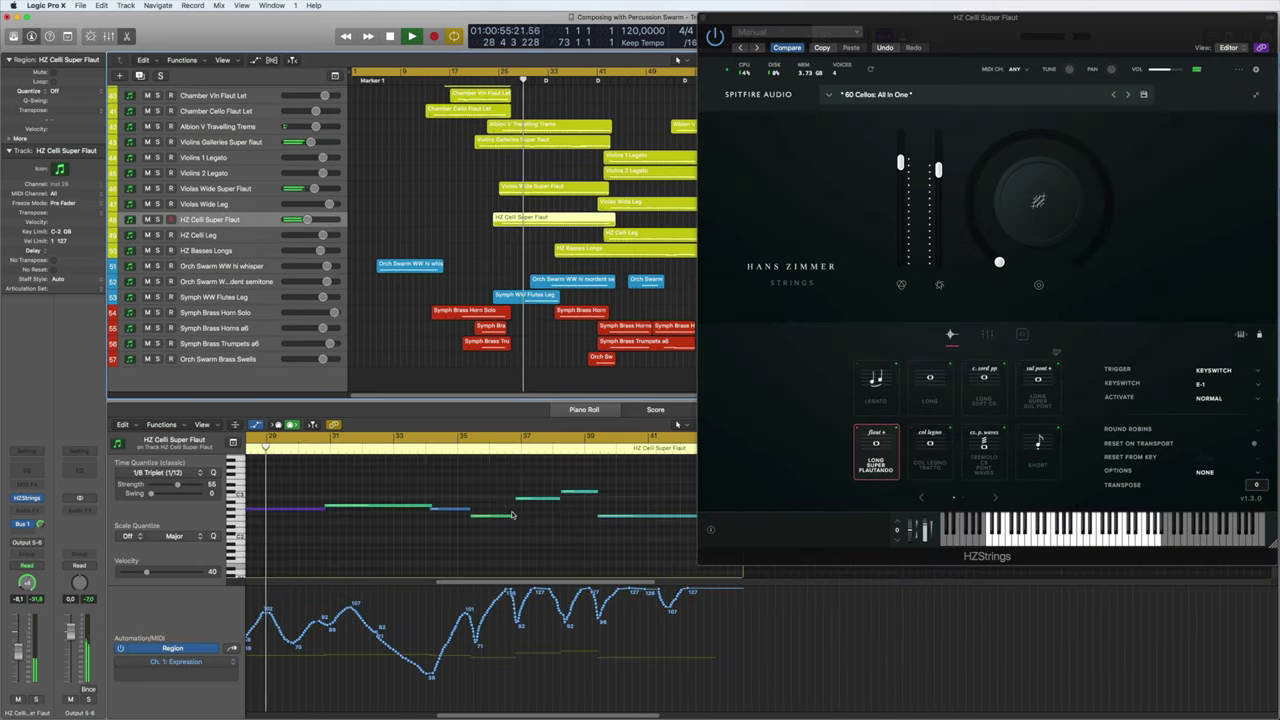
pyautogui.click(297, 297)
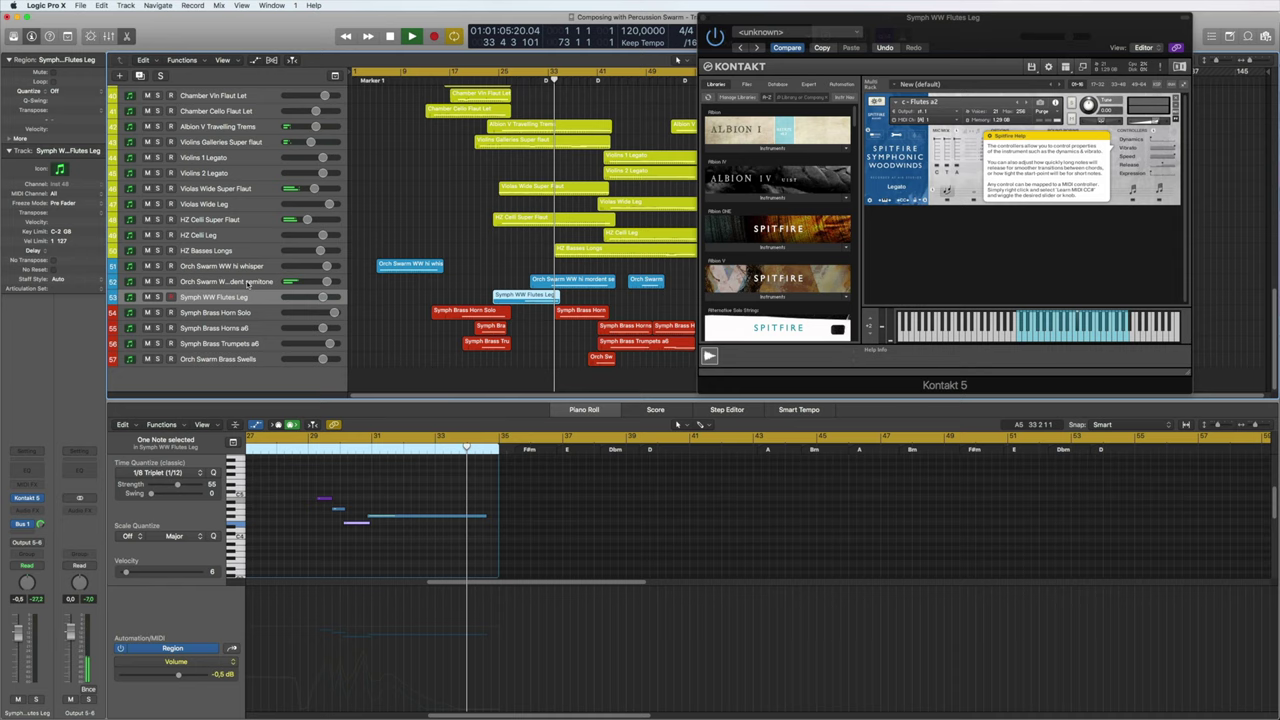
# Inspect the Orch Swarm woodwind mordent semitone, HZ Basses Longs and Orch Swarm Brass Swells tracks.
pyautogui.press('Up')
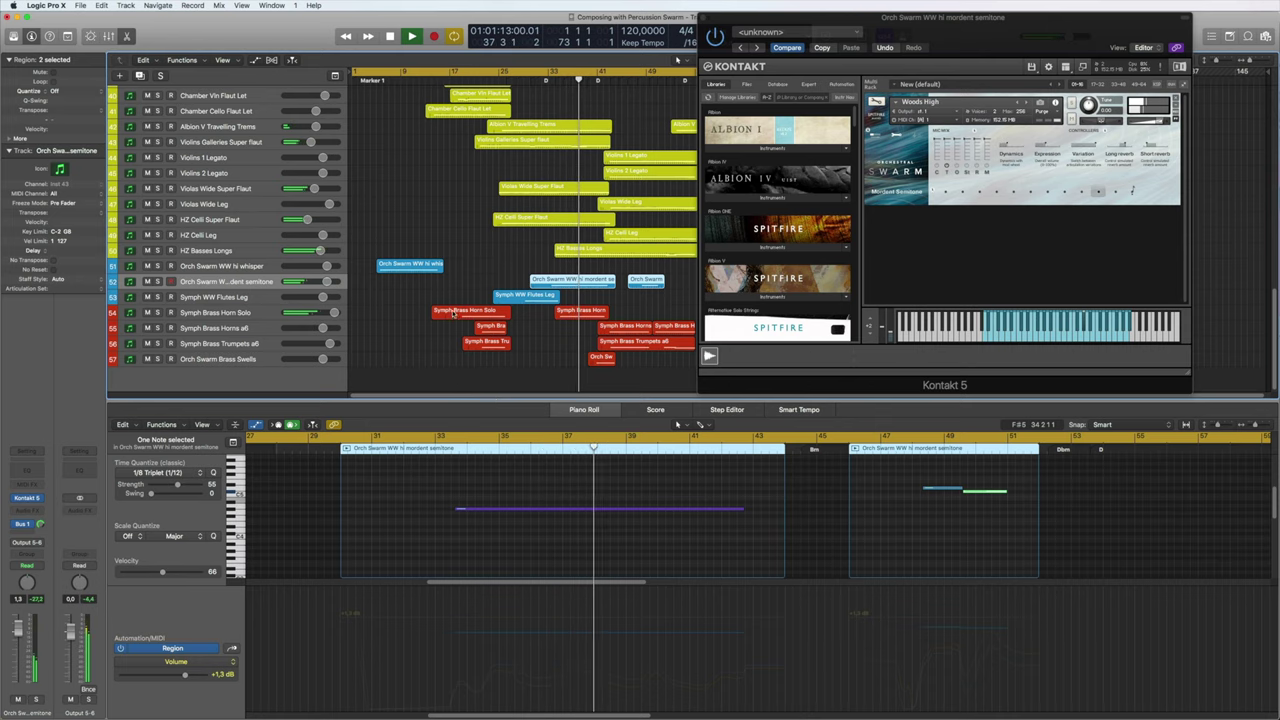
pyautogui.click(222, 251)
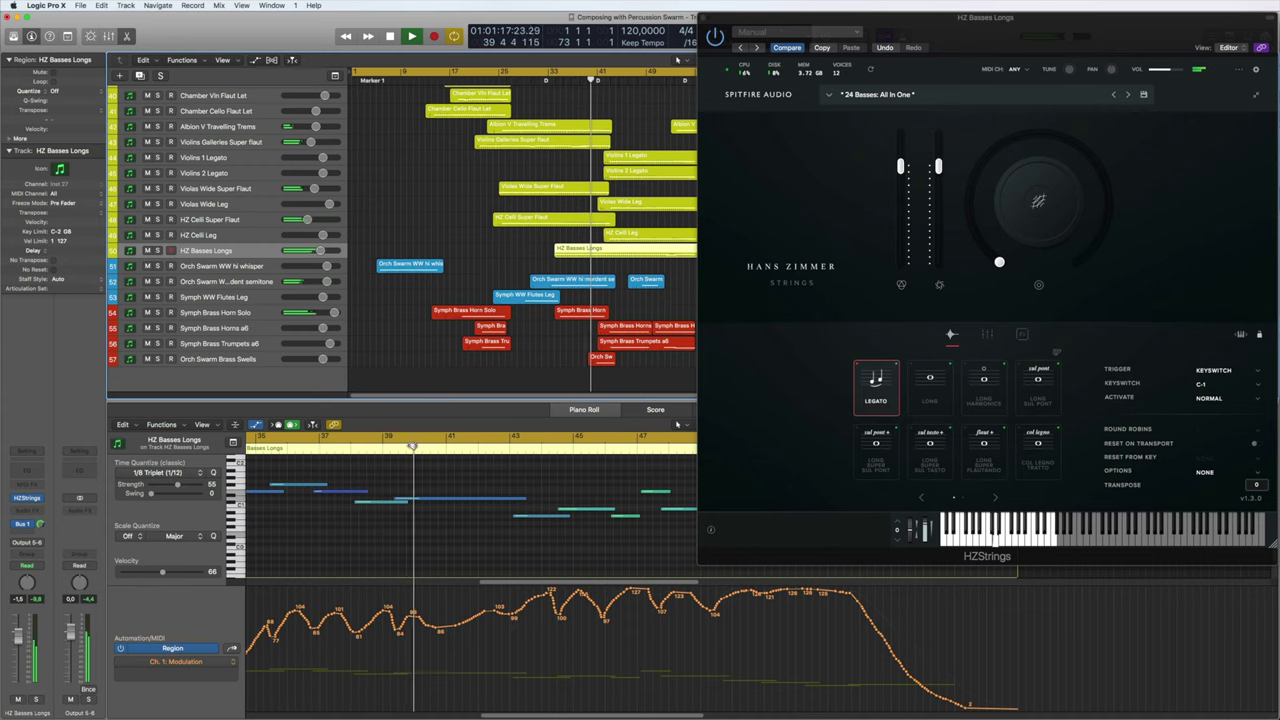
pyautogui.click(466, 361)
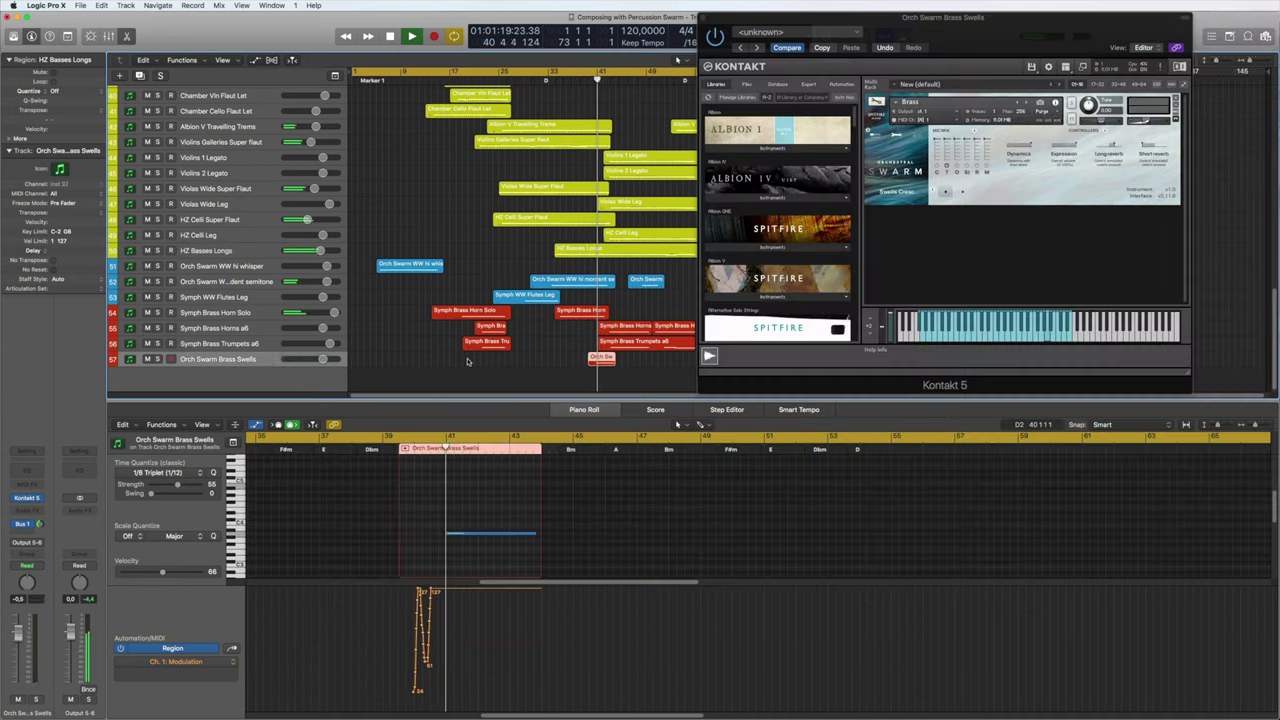
# Return to the percussion tracks and view the Angklungs Swarmed Sticks regions with their modulation curve.
pyautogui.scroll(10, 540, 300)
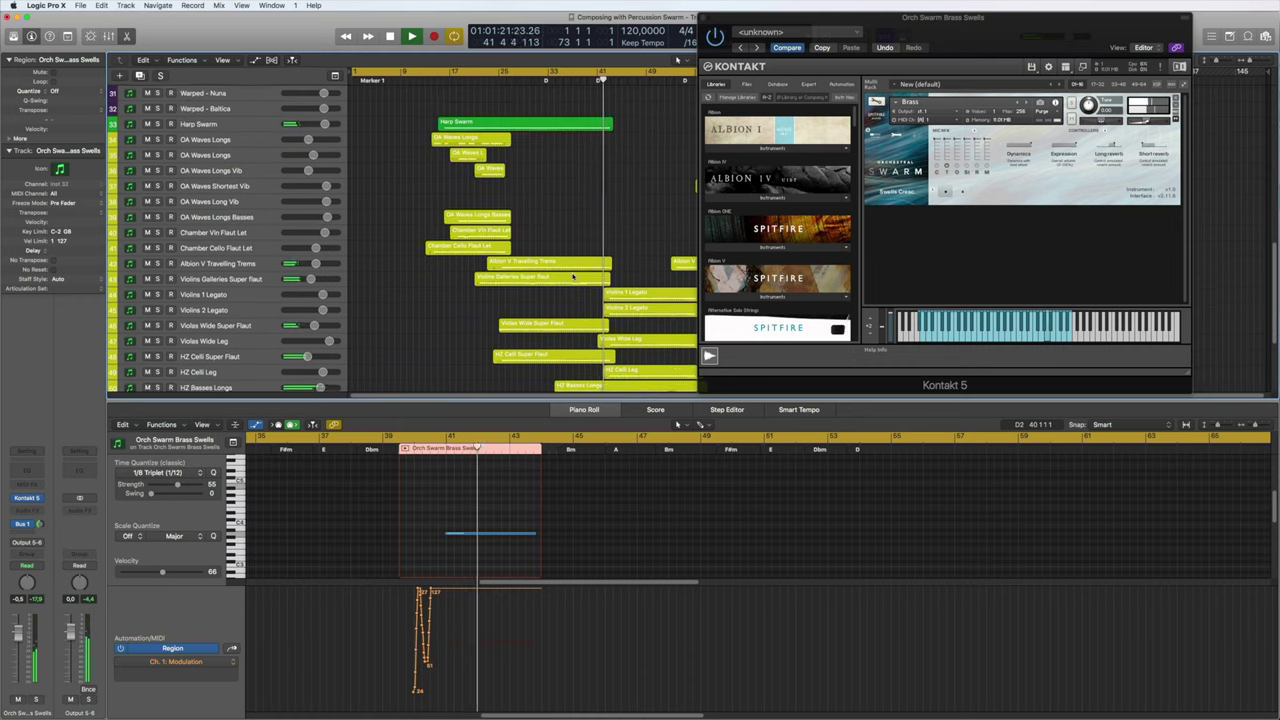
pyautogui.scroll(8, 573, 277)
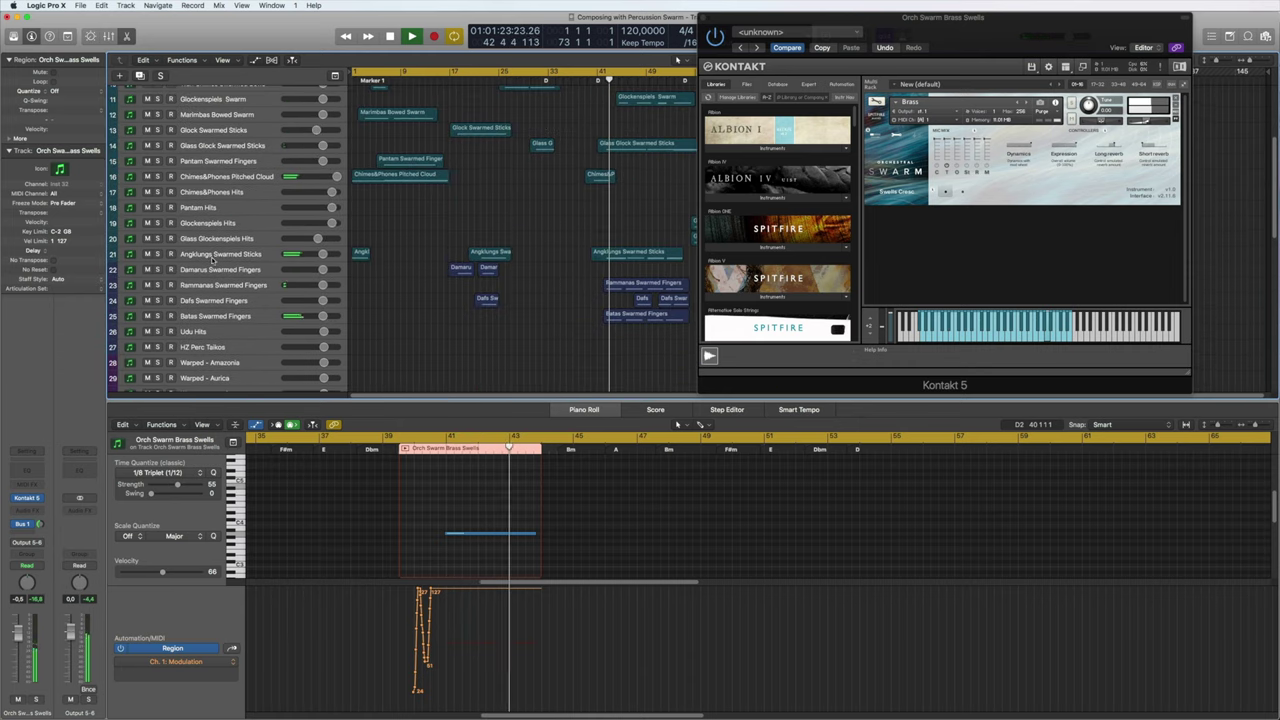
pyautogui.click(230, 256)
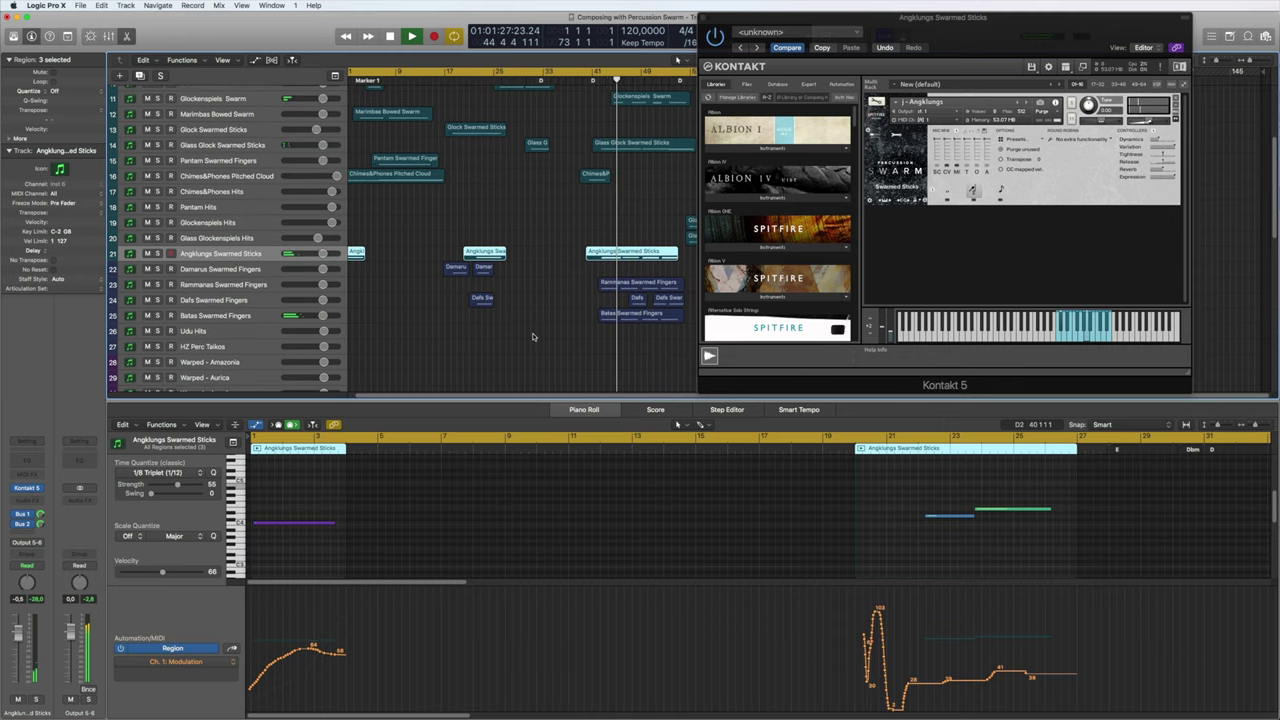
# Inspect the notes and instruments of the Glass Glock Swarmed Sticks and Rammanas Swarmed Fingers tracks.
pyautogui.scroll(3, 552, 344)
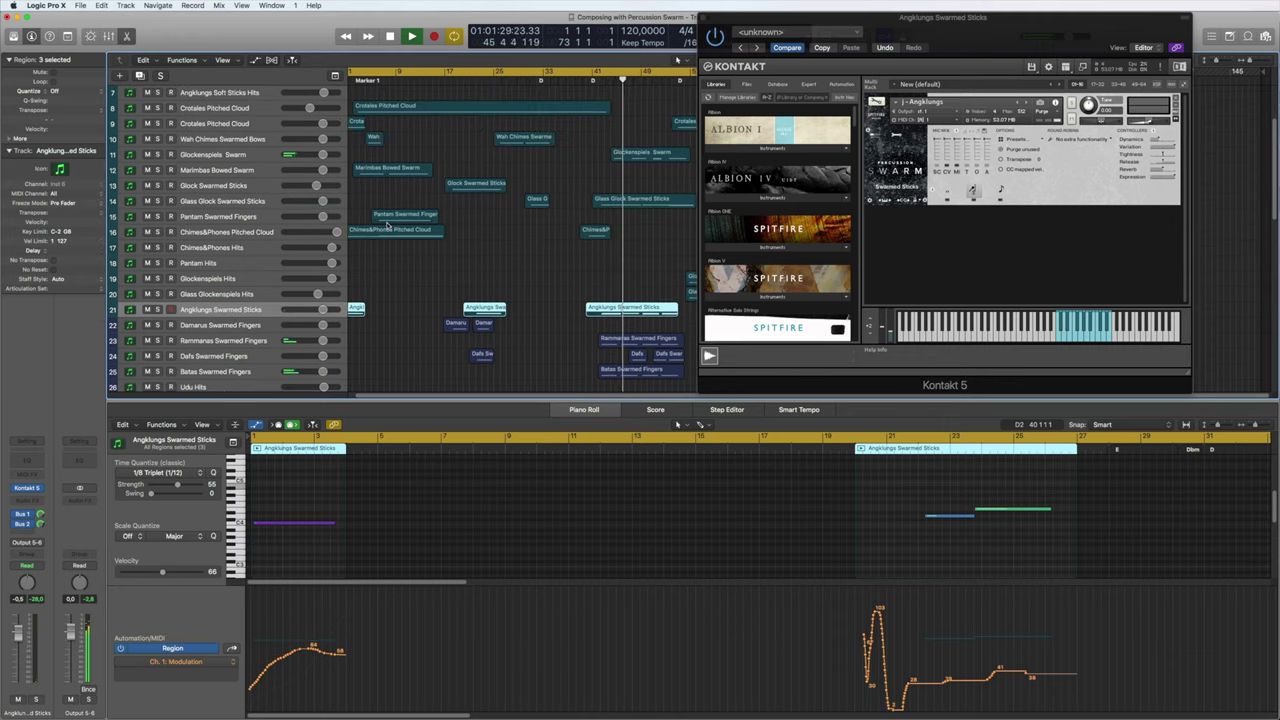
pyautogui.click(228, 203)
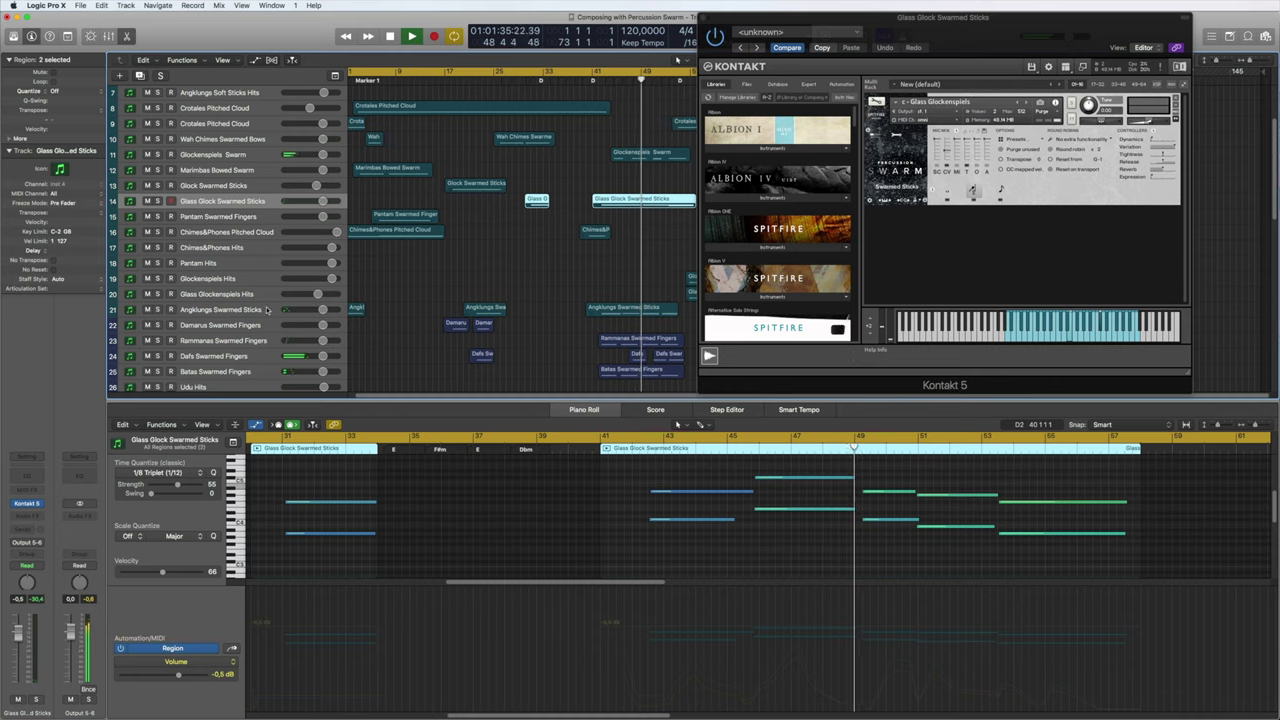
pyautogui.click(255, 341)
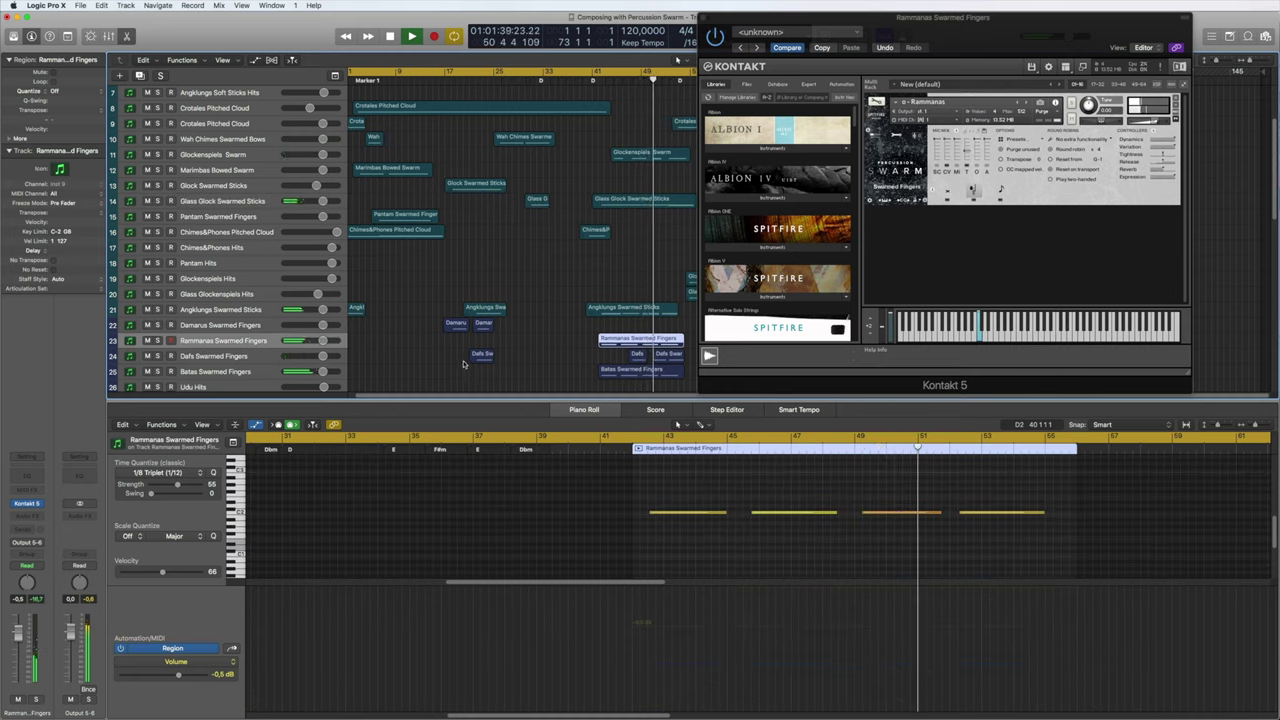
# Close the floating Kontakt instrument window to uncover the end of the arrangement.
pyautogui.scroll(-4, 566, 300)
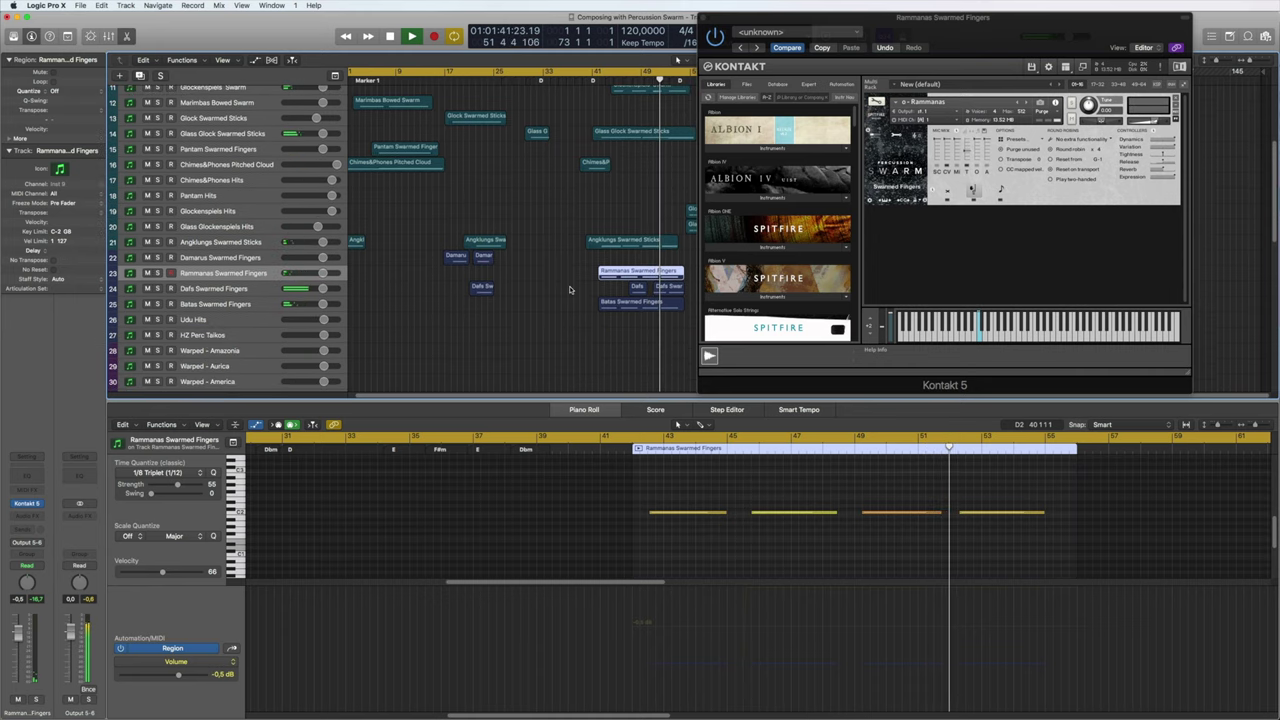
pyautogui.scroll(-1, 570, 290)
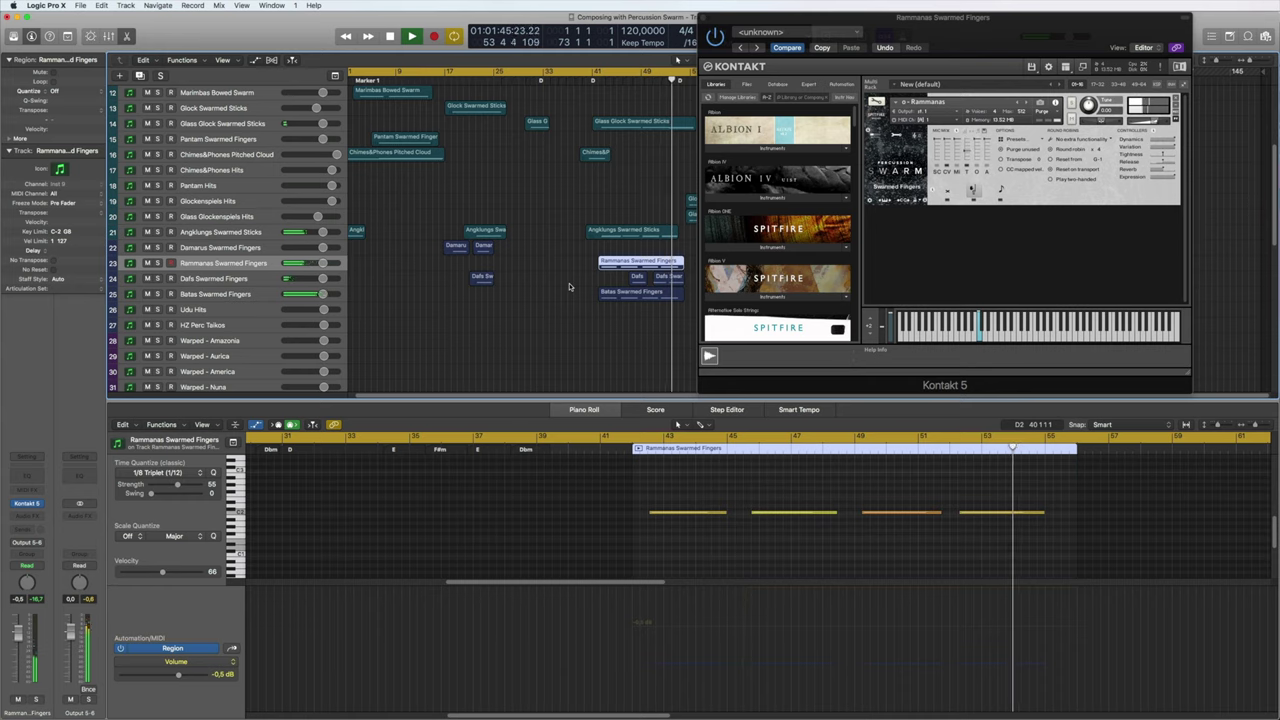
pyautogui.scroll(-12, 411, 302)
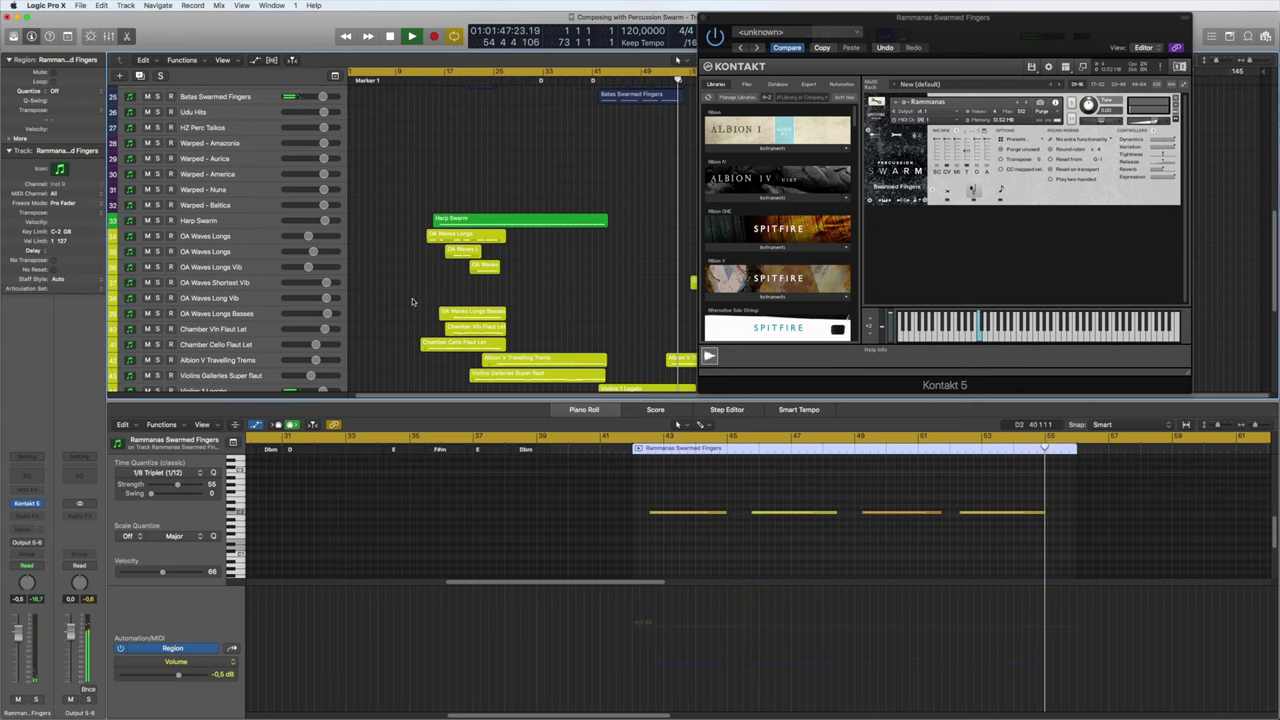
pyautogui.scroll(-1, 411, 302)
pyautogui.click(703, 18)
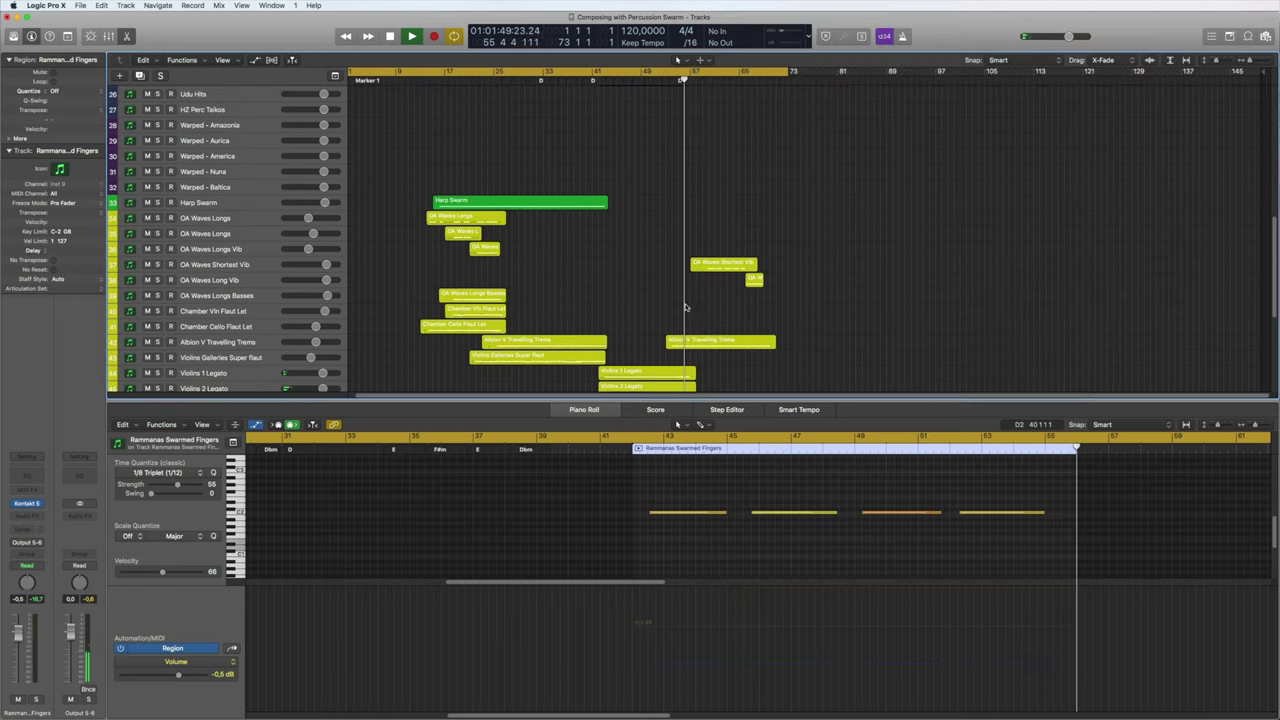
# Open the Kontakt instrument of the Crotales Pitched Cloud track 9 and move its window clear of the playing regions.
pyautogui.scroll(20, 665, 284)
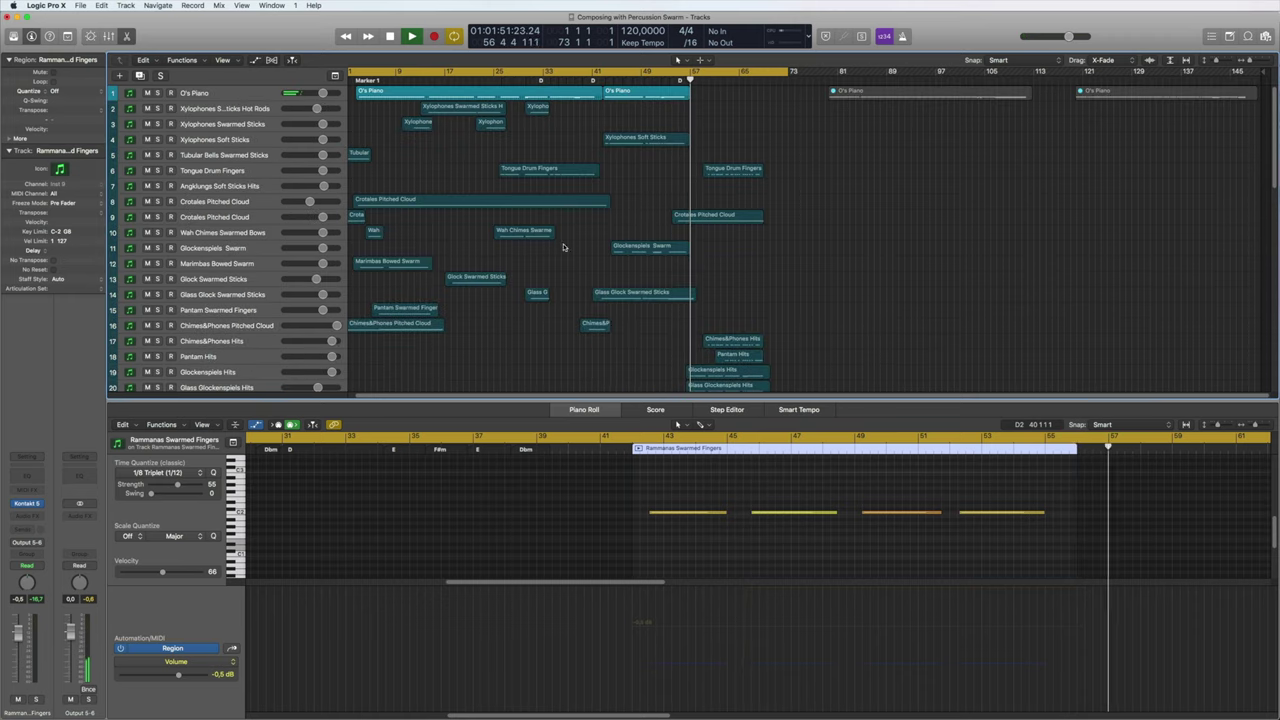
pyautogui.click(244, 217)
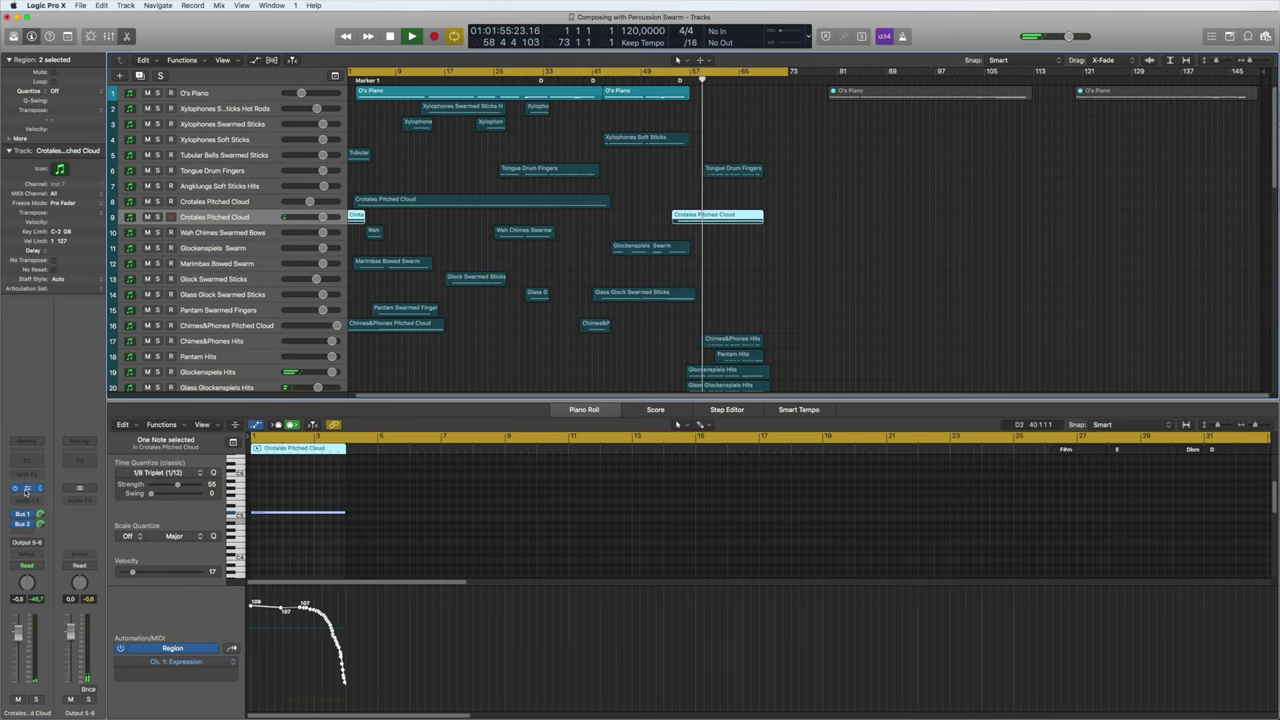
pyautogui.press('v')
pyautogui.moveTo(325, 64); pyautogui.dragTo(1085, 54)
# Inspect the Tongue Drum Fingers track's notes and instrument, and select the Glockenspiels Hits track.
pyautogui.scroll(-2, 670, 235)
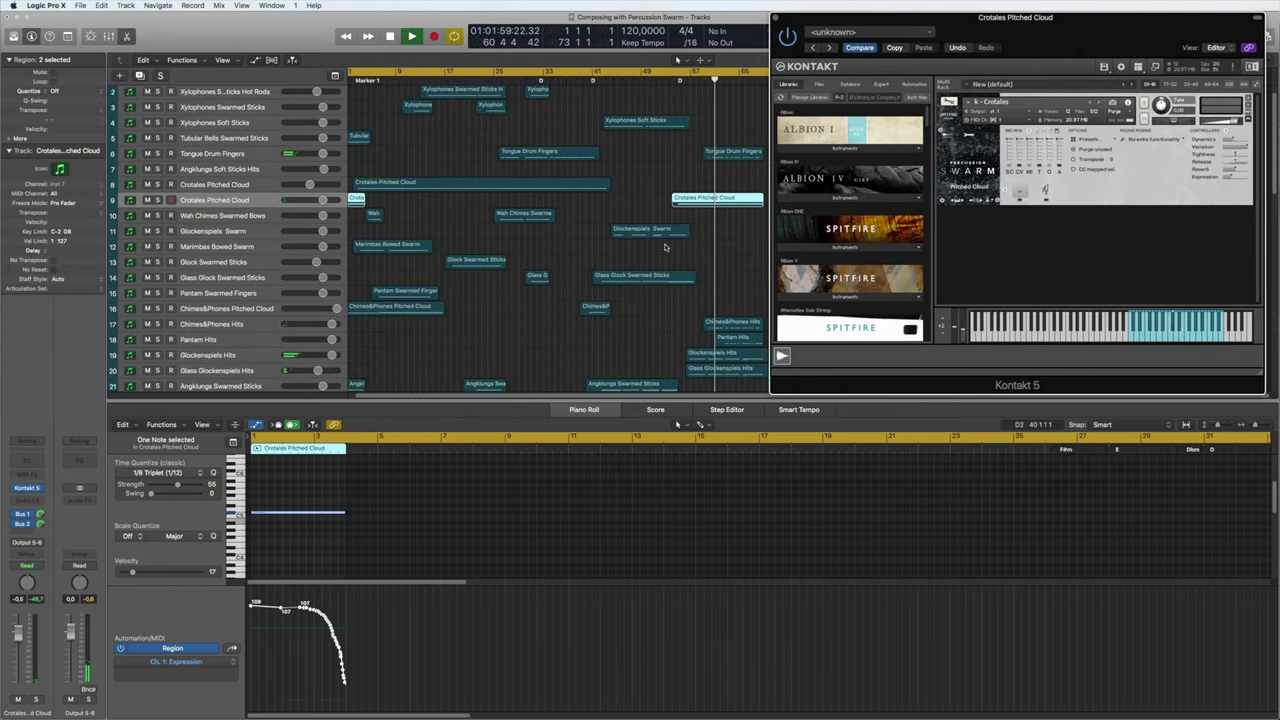
pyautogui.click(224, 136)
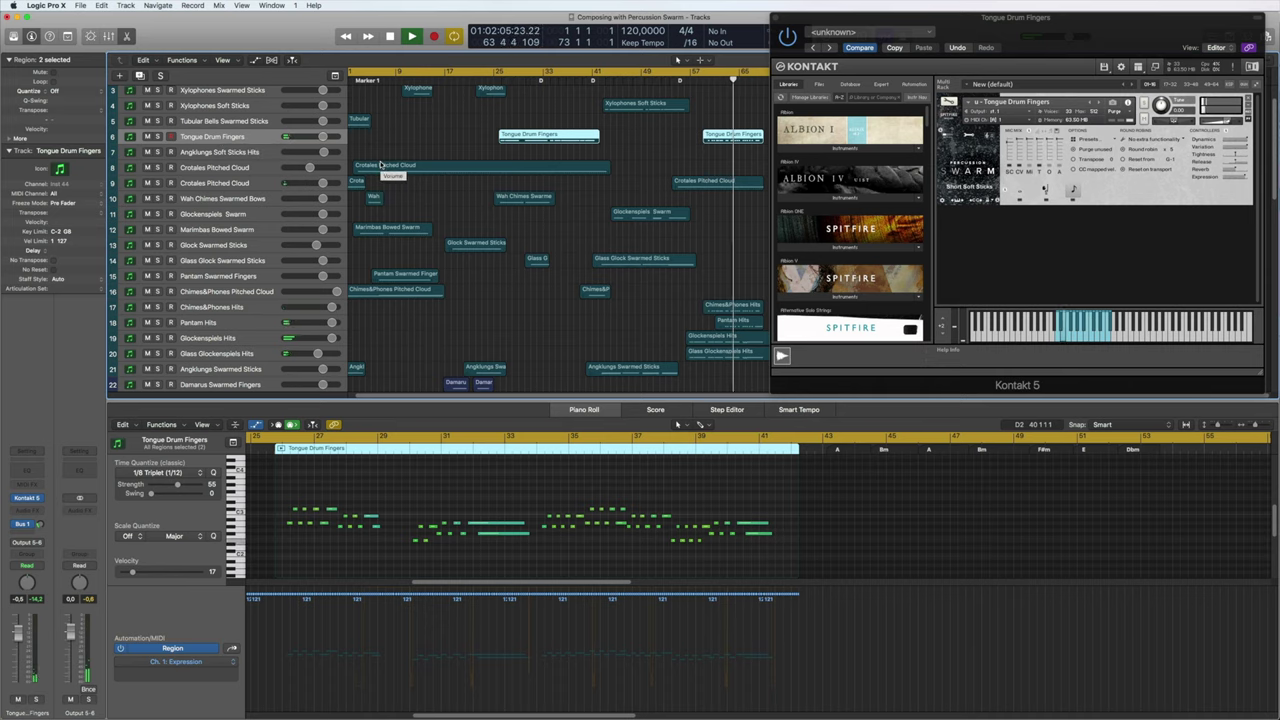
pyautogui.scroll(-3, 575, 226)
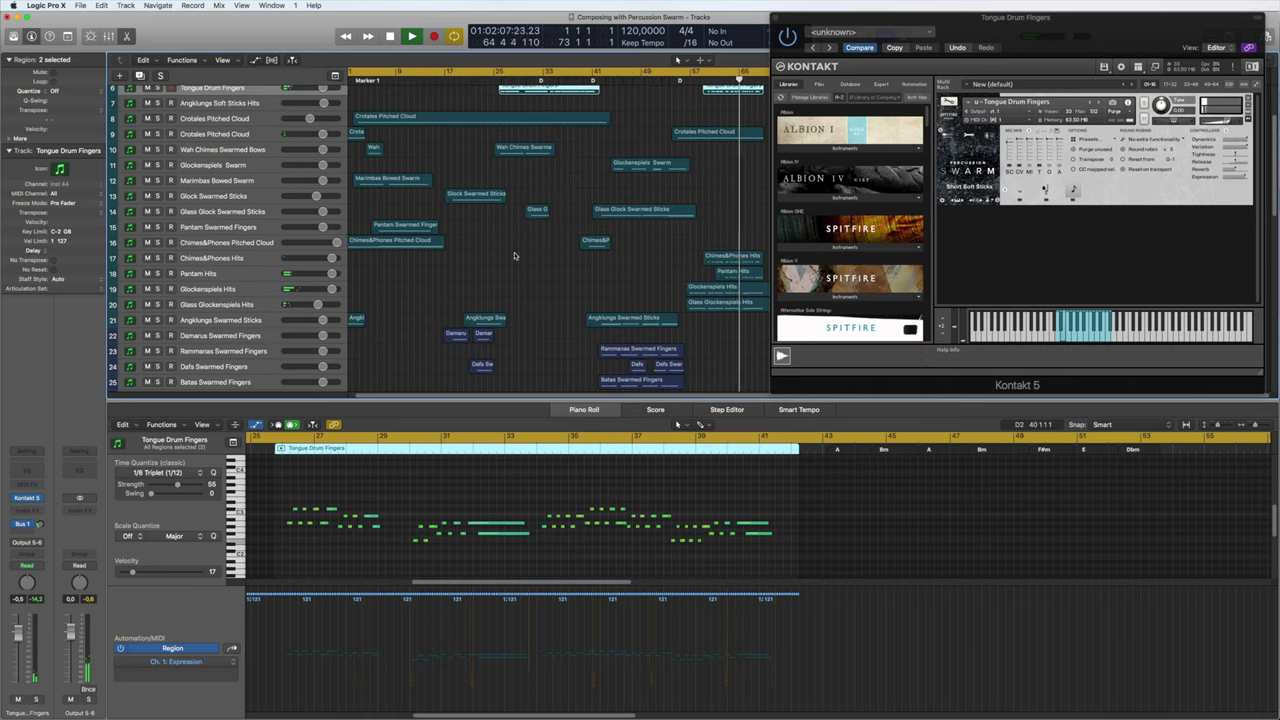
pyautogui.click(407, 295)
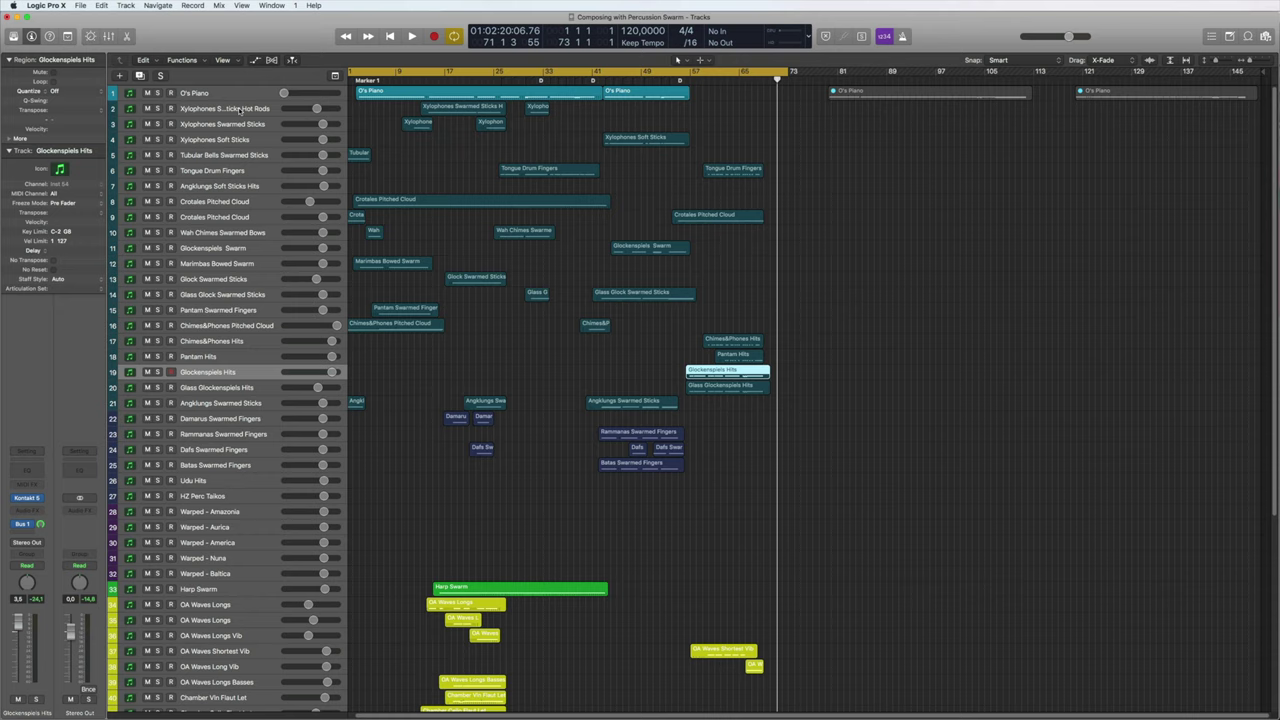
# Select the Xylophones Swarmed Sticks Hot Rods and Crotales Pitched Cloud track 8 in turn, and show the plug-in window.
pyautogui.click(240, 109)
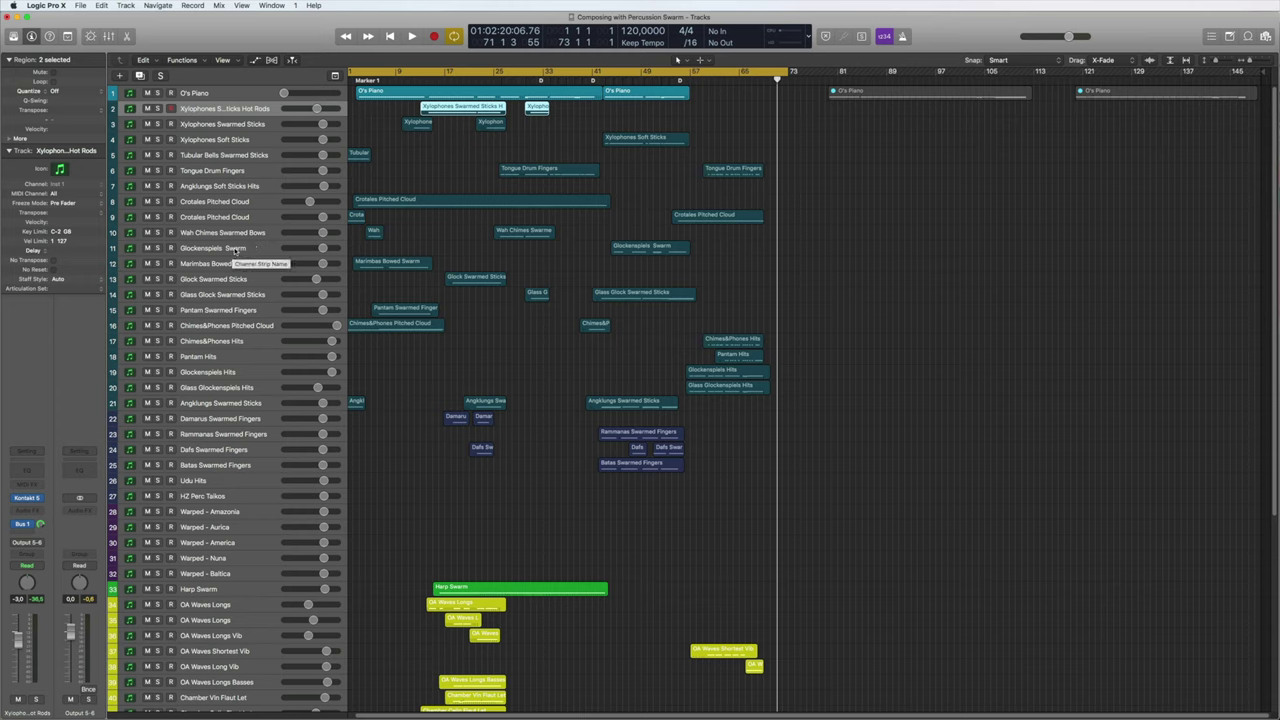
pyautogui.click(224, 204)
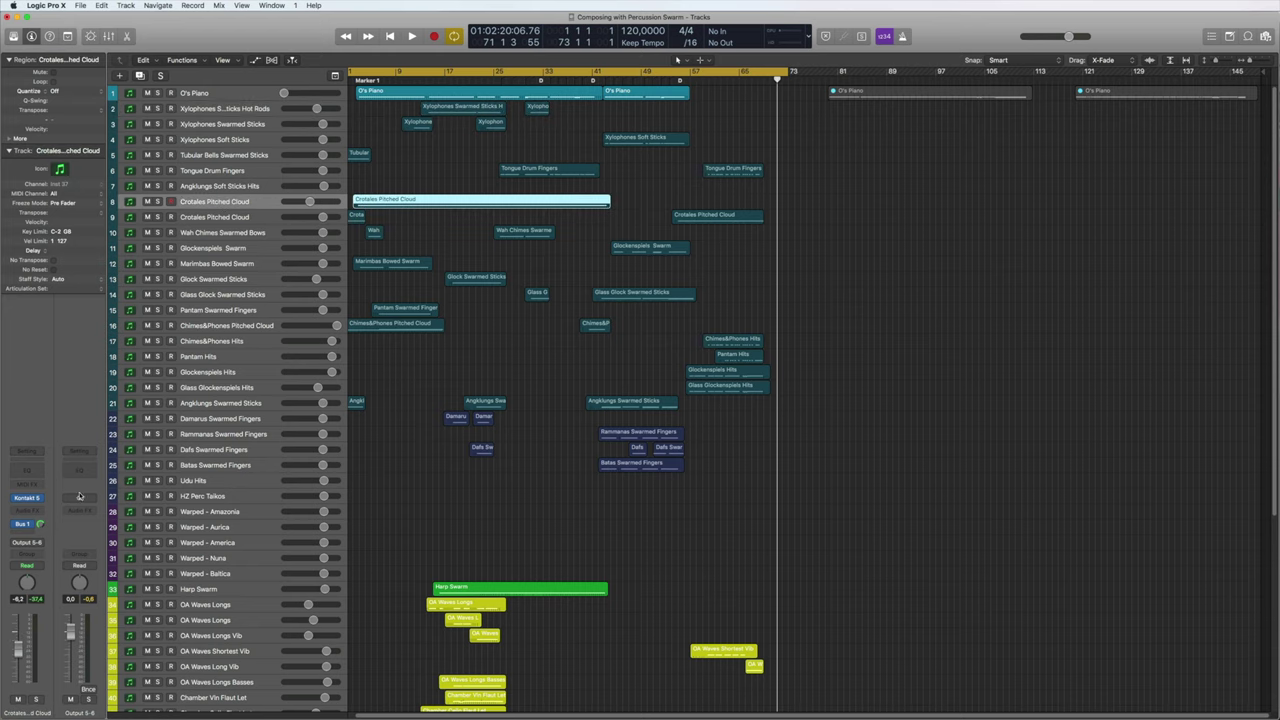
pyautogui.press('v')
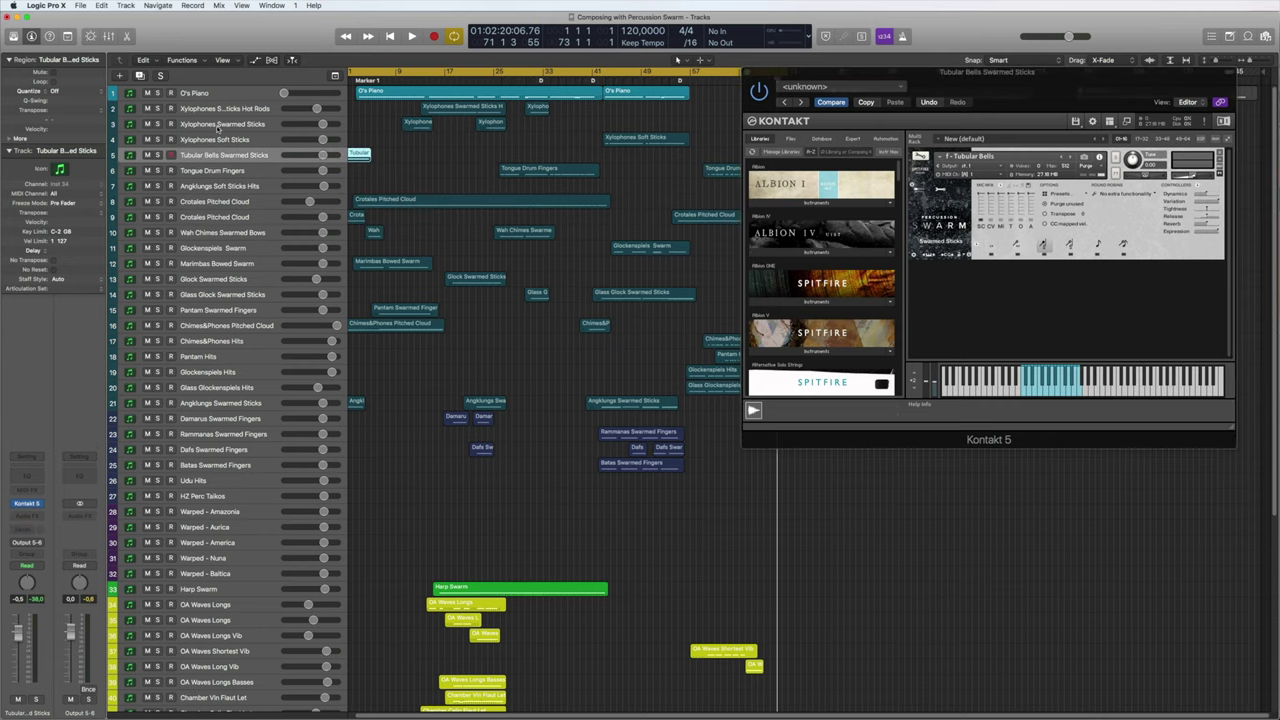
# Record-enable the Xylophones Swarmed Sticks and Glockenspiels Swarm tracks in turn to audition their instruments, and close the Kontakt window.
pyautogui.click(171, 126)
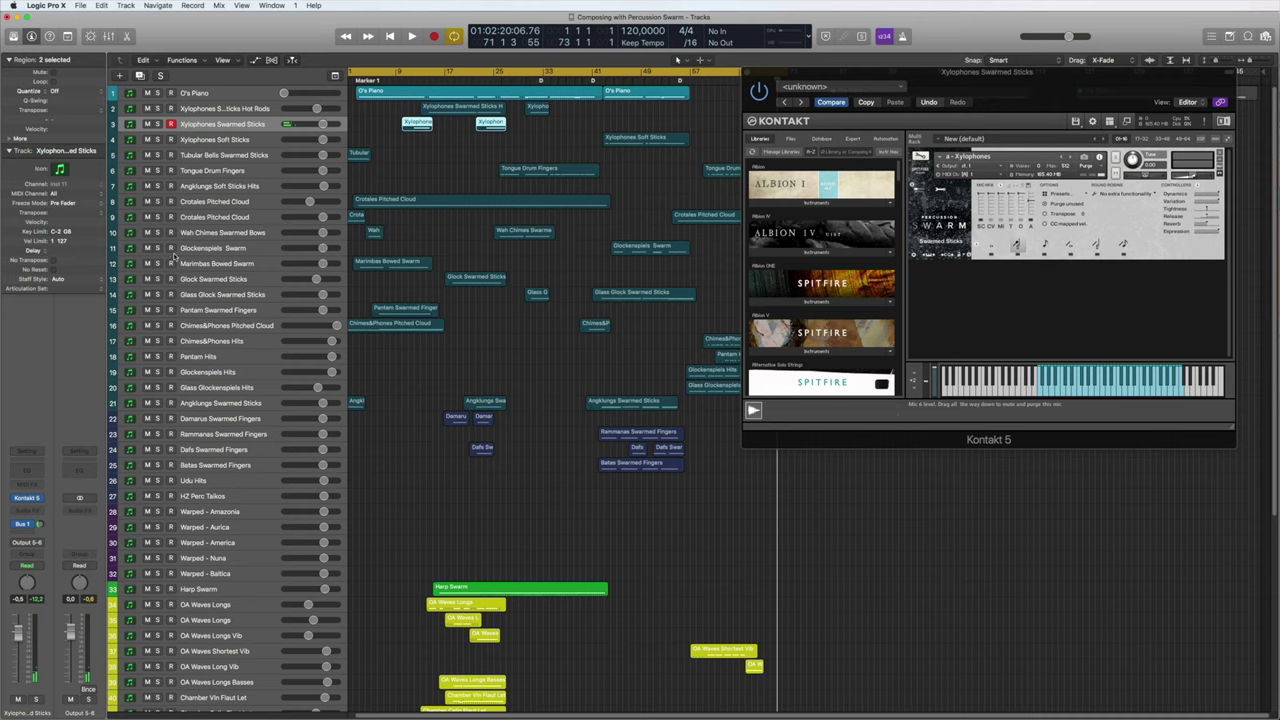
pyautogui.click(171, 248)
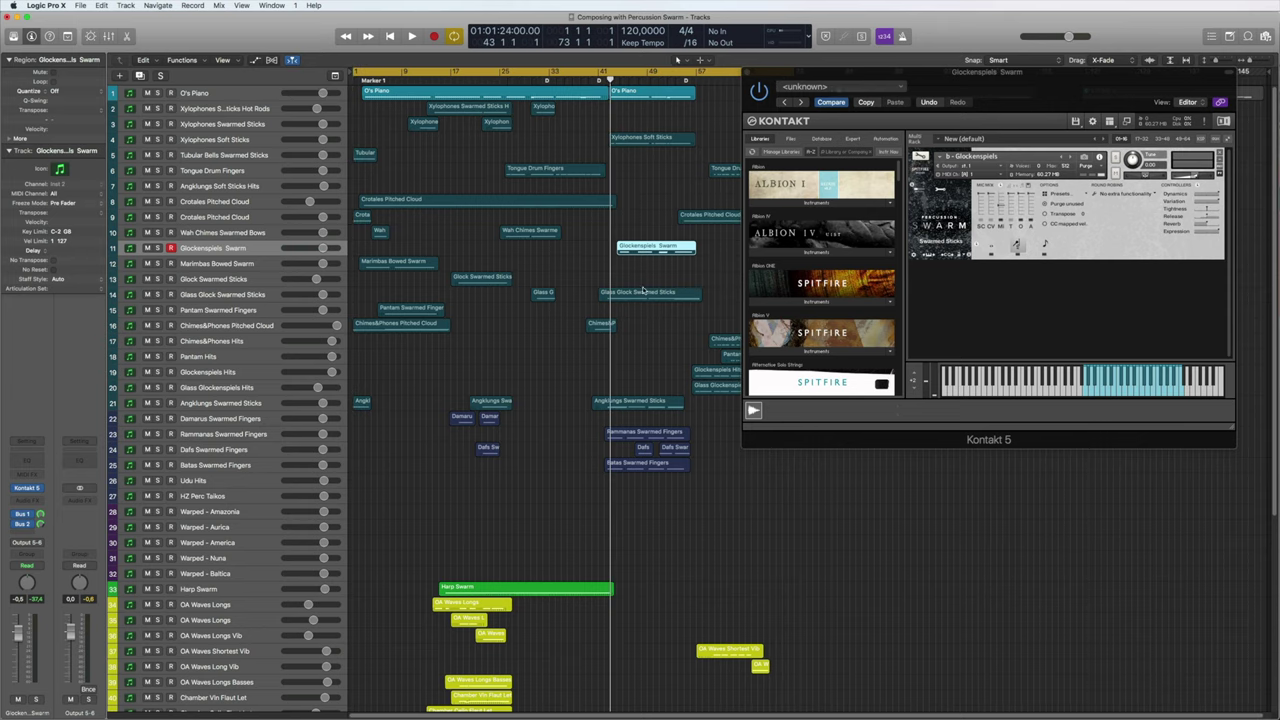
pyautogui.click(746, 74)
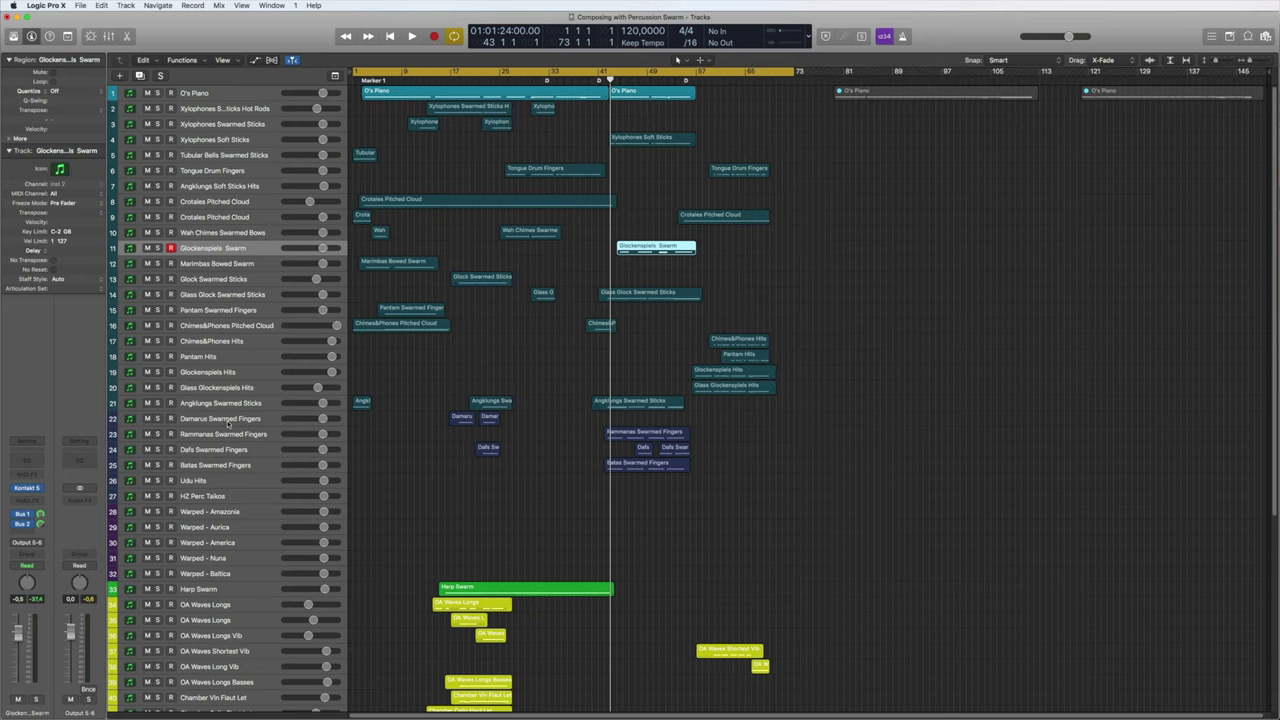
# Open the Kontakt instrument of the Damarus Swarmed Fingers track and move its window clear of the early regions.
pyautogui.click(215, 422)
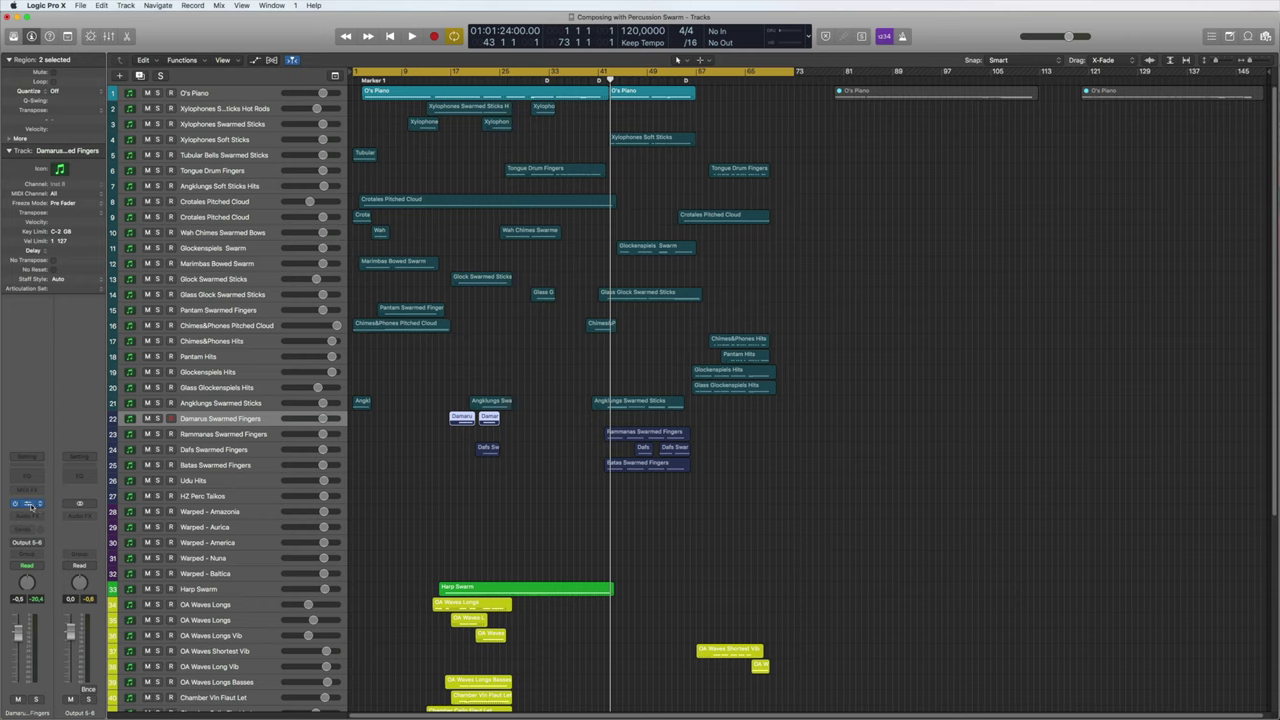
pyautogui.click(28, 503)
pyautogui.moveTo(258, 22); pyautogui.dragTo(990, 24)
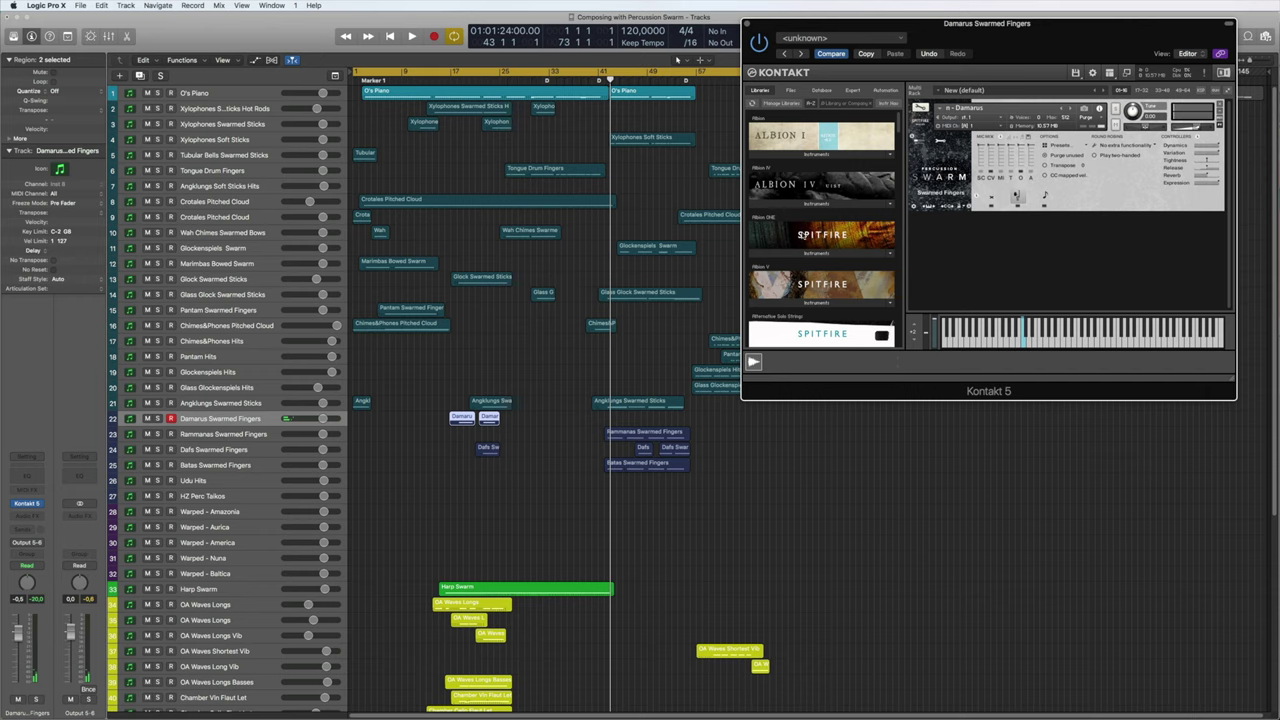
# Step through the Rammanas, Dafs and Batas Swarmed Fingers tracks down to Udu Hits to audition their instruments.
pyautogui.press('Down')
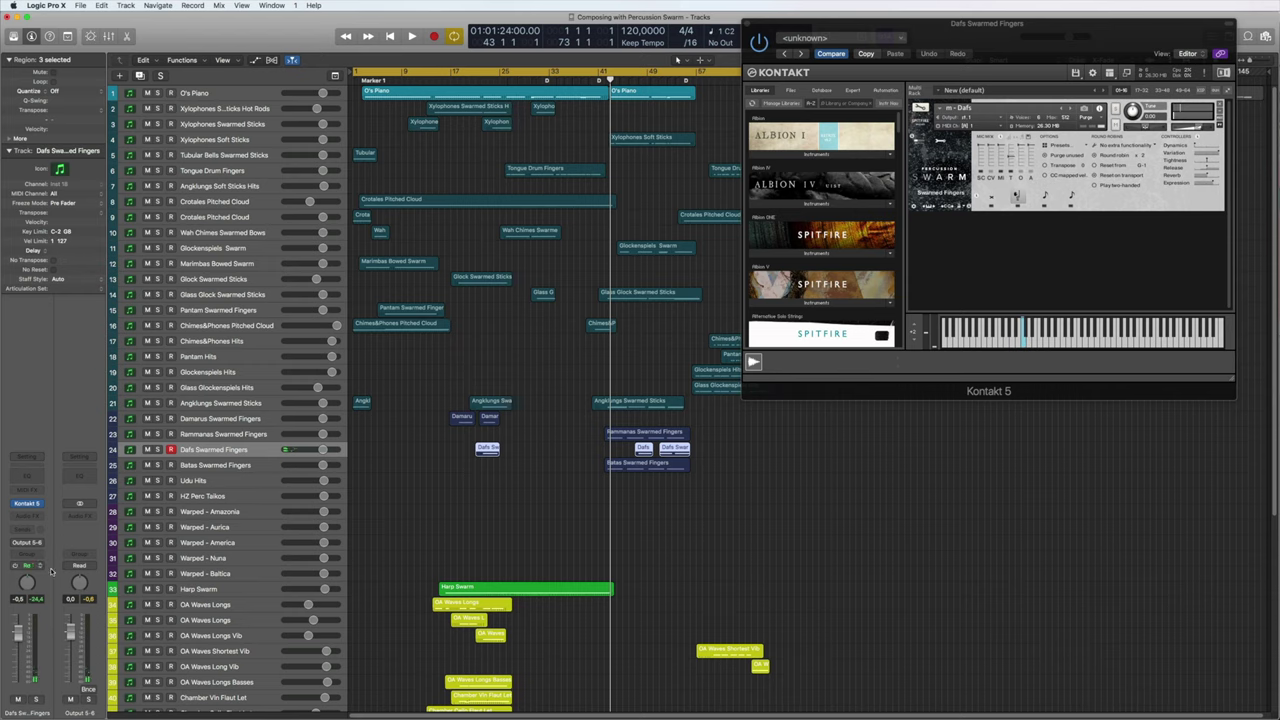
pyautogui.press('Down')
pyautogui.press('Down')
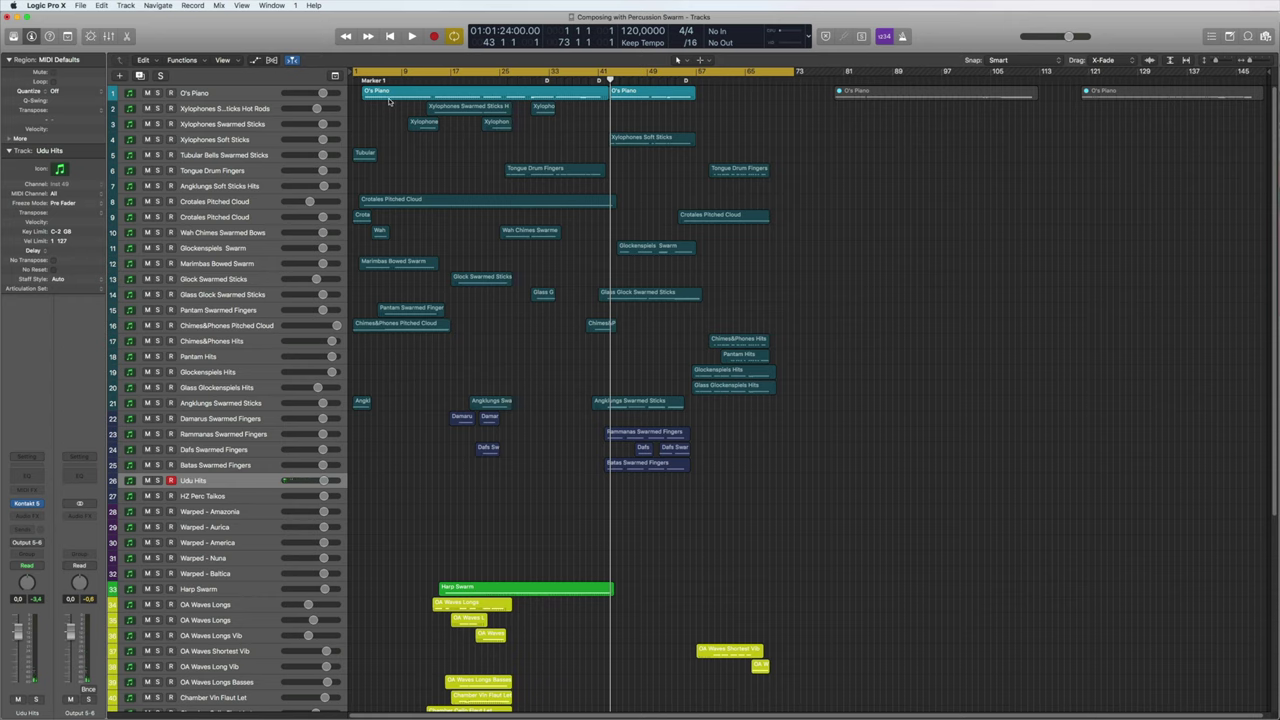
# Solo Tubular Bells Swarmed Sticks, Crotales Pitched Cloud track 9, Chimes&Phones Pitched Cloud and Angklungs Swarmed Sticks, and play from the project start.
pyautogui.click(389, 99)
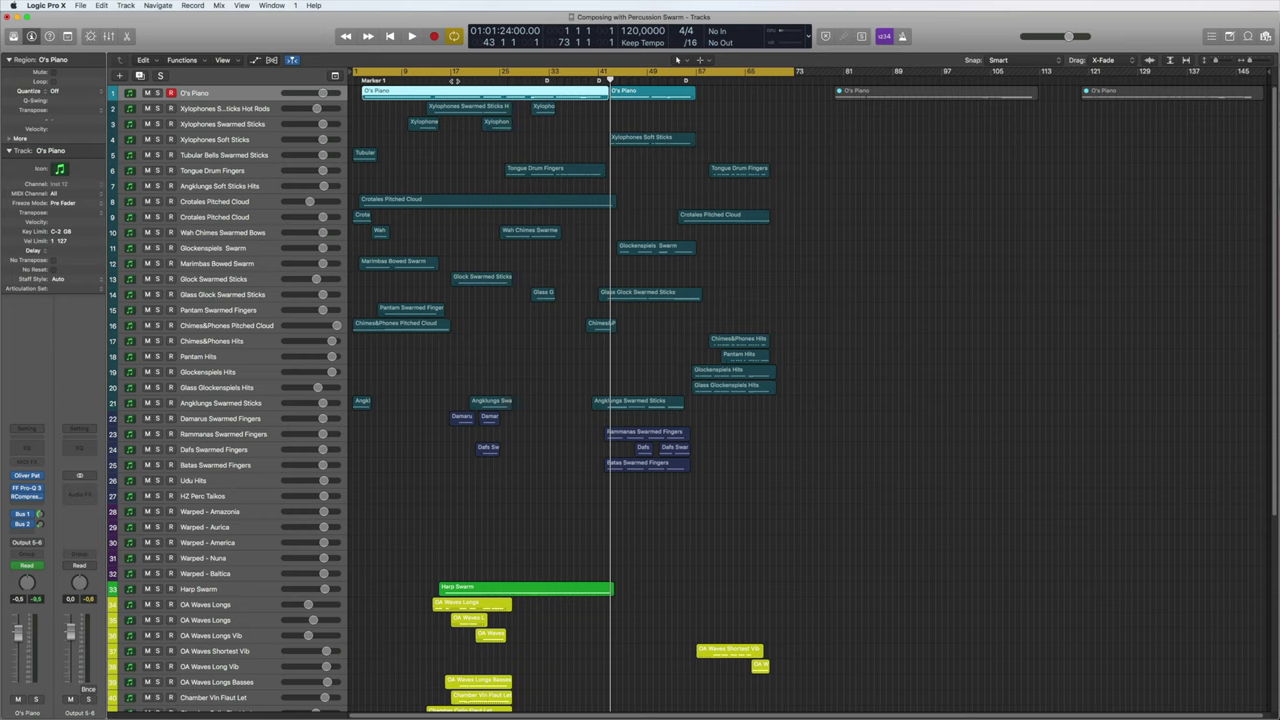
pyautogui.click(368, 138)
pyautogui.press('Return')
pyautogui.click(195, 156)
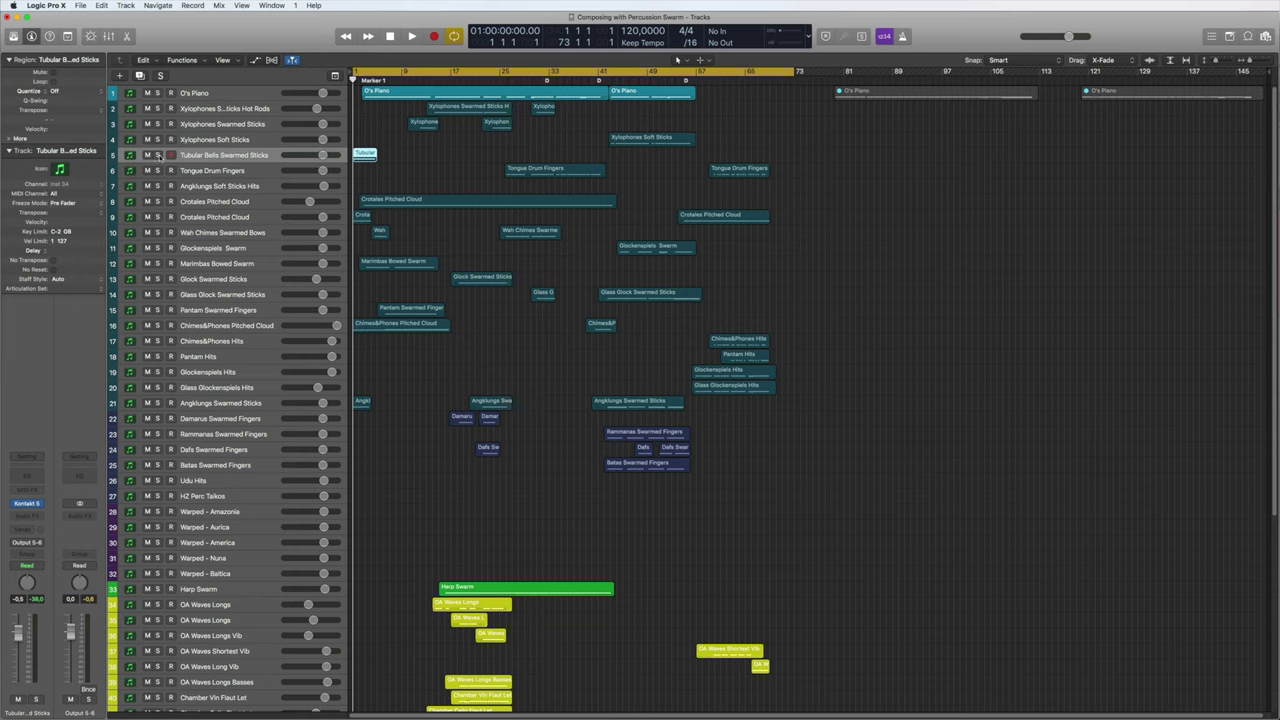
pyautogui.click(157, 155)
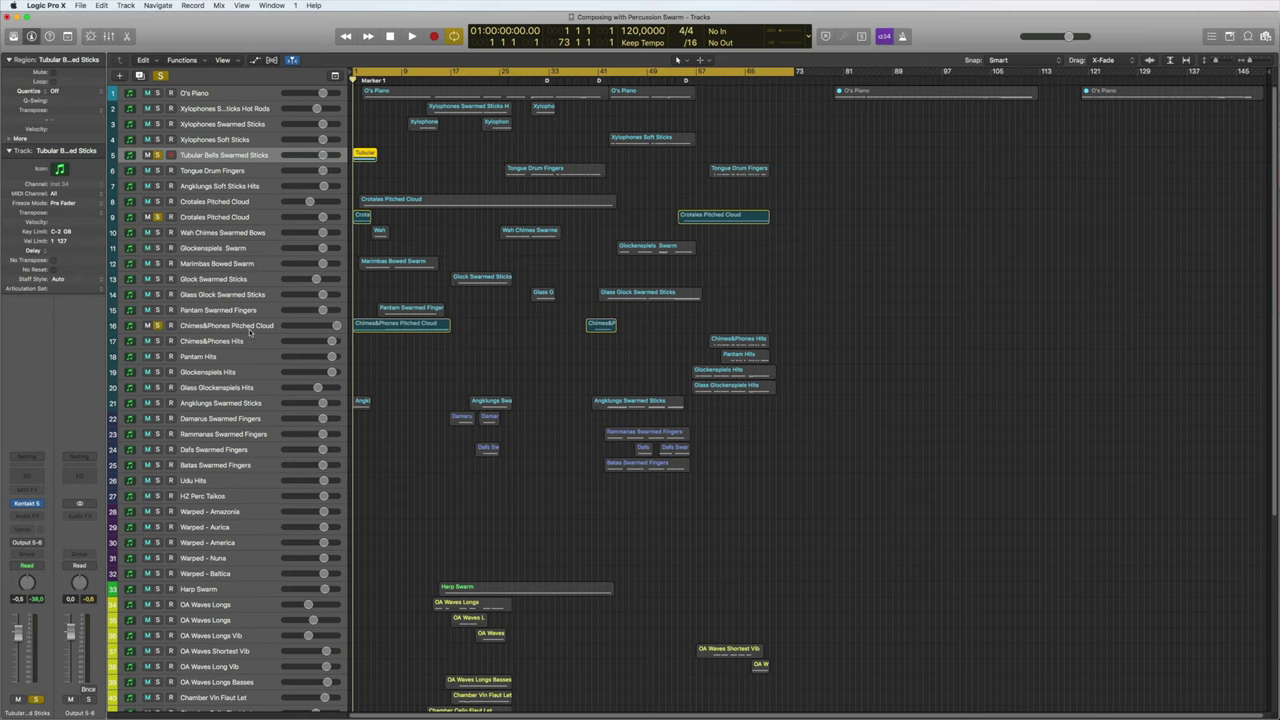
pyautogui.press('space')
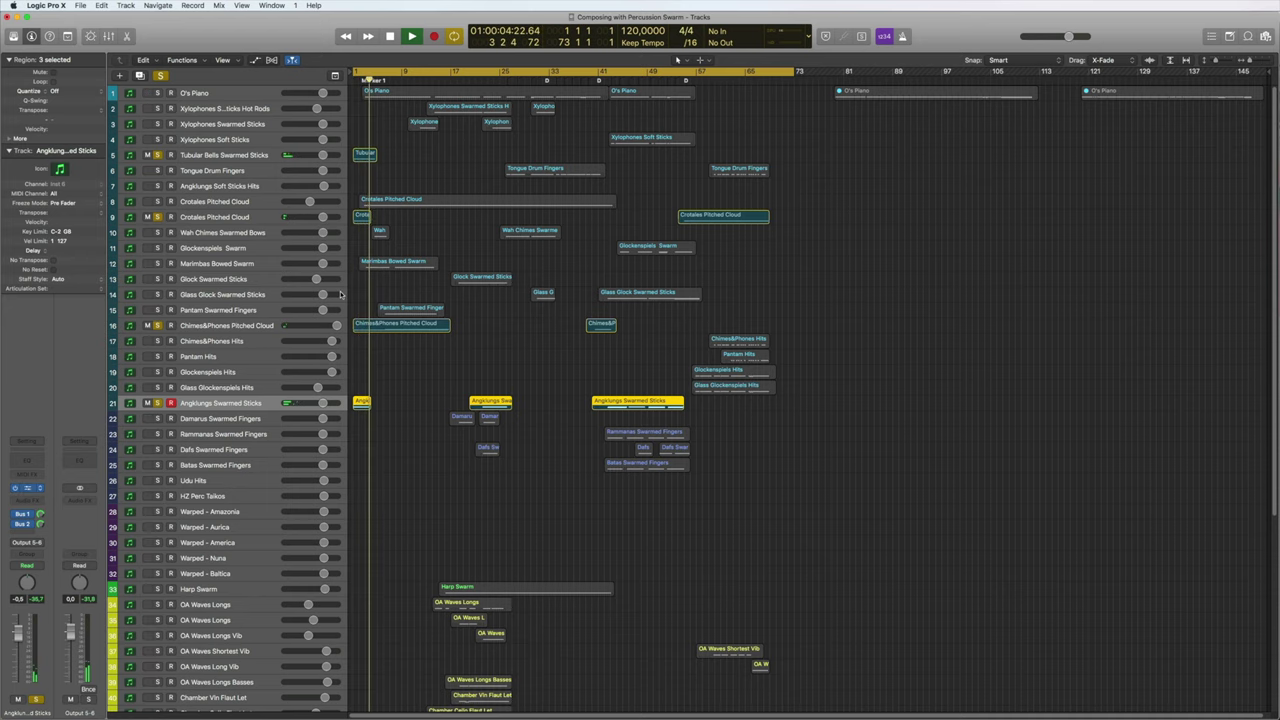
# Show the Kontakt instrument of the Angklungs Swarmed Sticks track and inspect its Bus 2 send.
pyautogui.press('v')
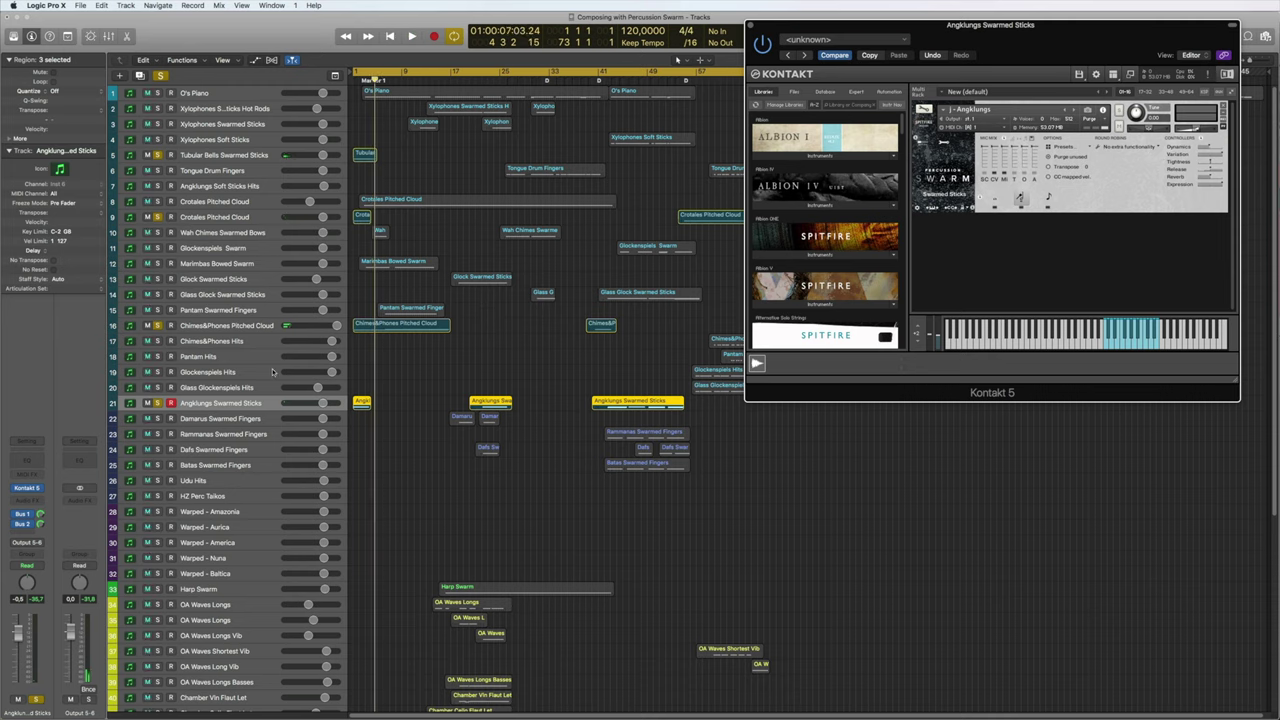
pyautogui.click(291, 405)
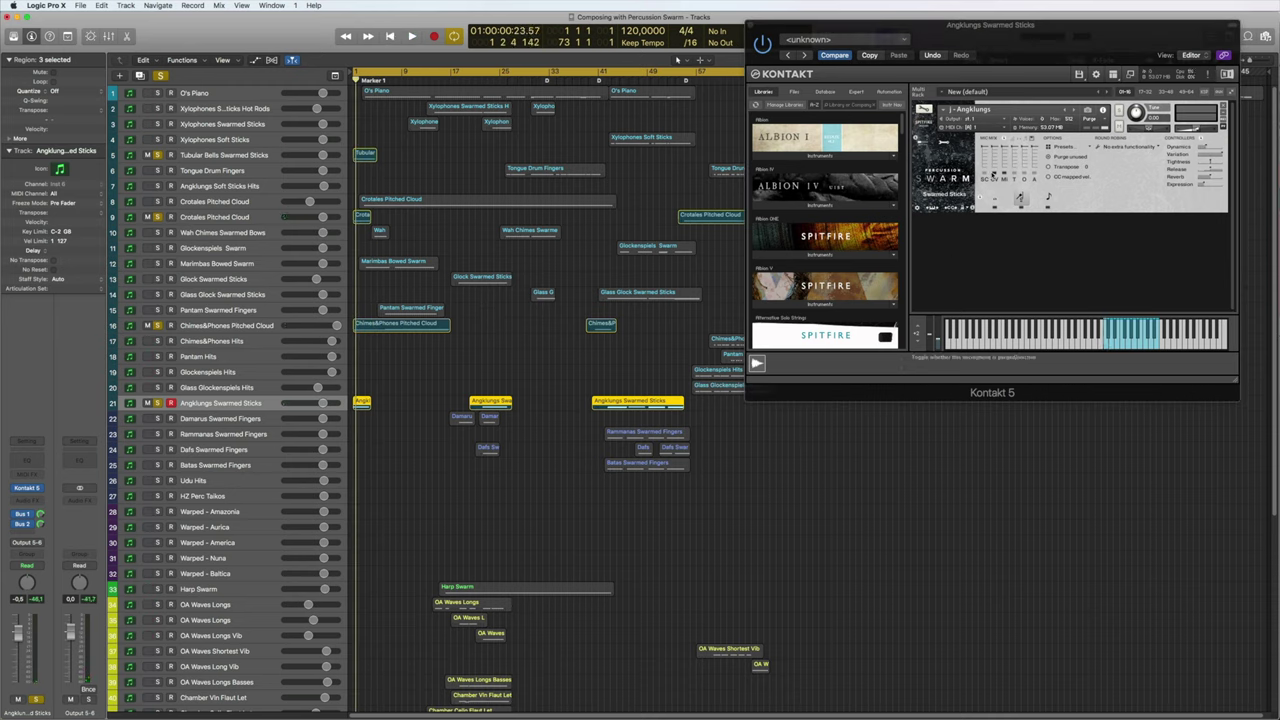
pyautogui.click(31, 522)
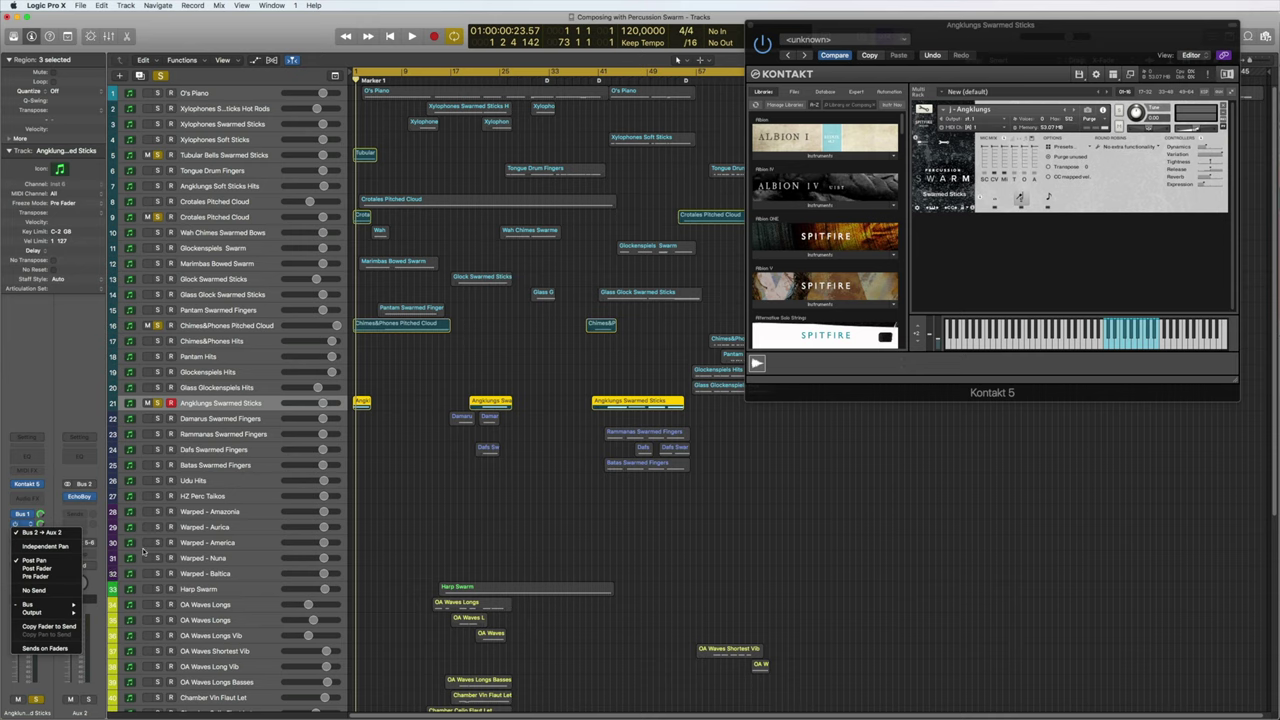
pyautogui.click(40, 521)
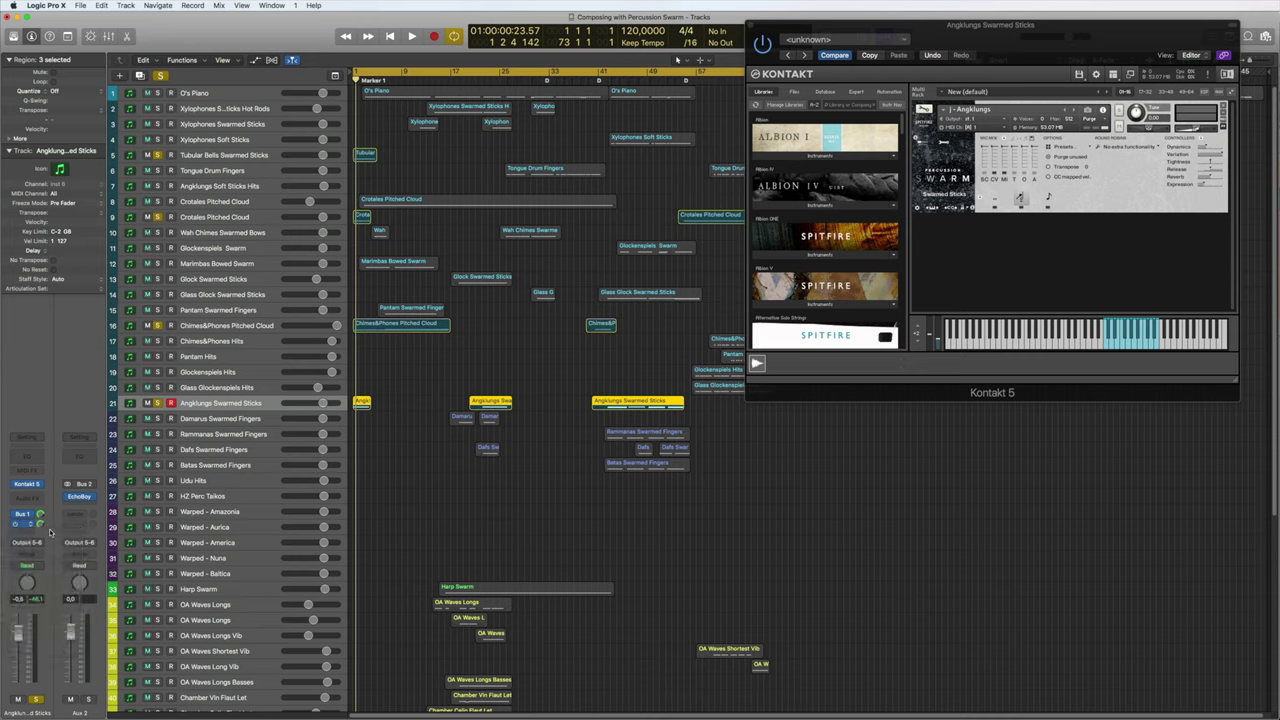
# Play the opening with only the soloed tracks, and clear all solos while it plays to hear the full arrangement.
pyautogui.press('space')
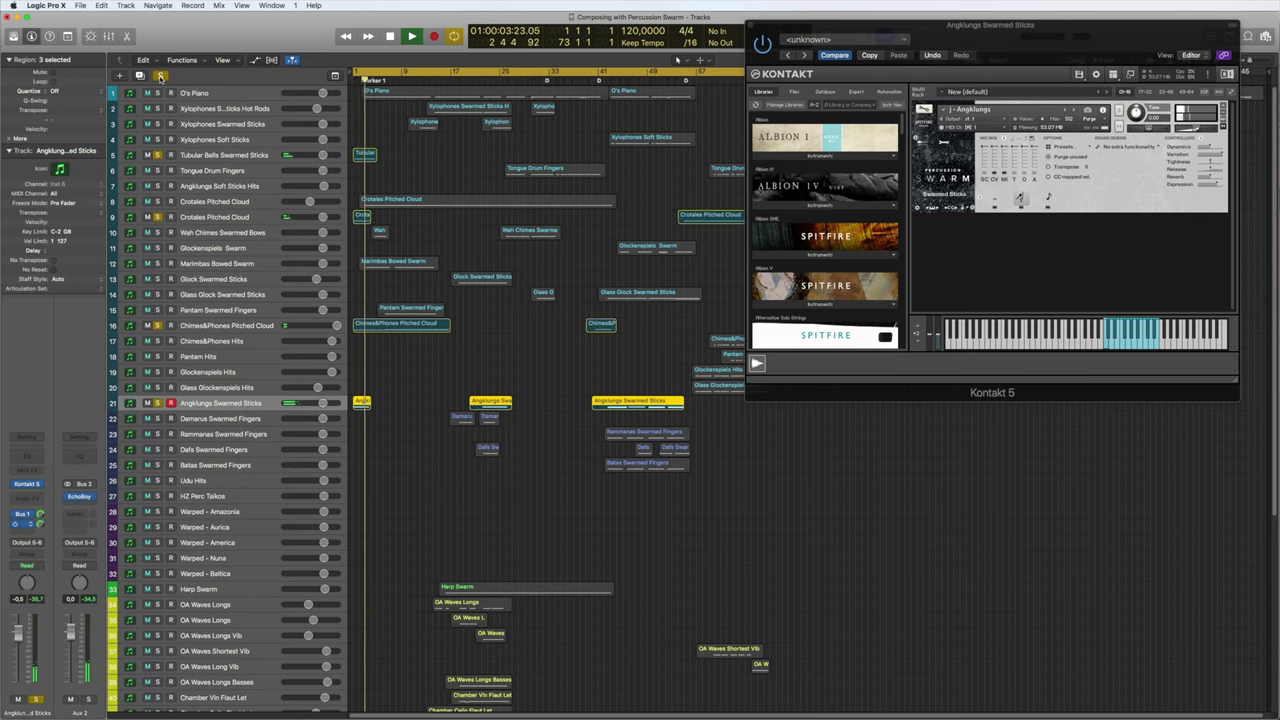
pyautogui.scroll(-4, 160, 200)
pyautogui.scroll(4, 160, 150)
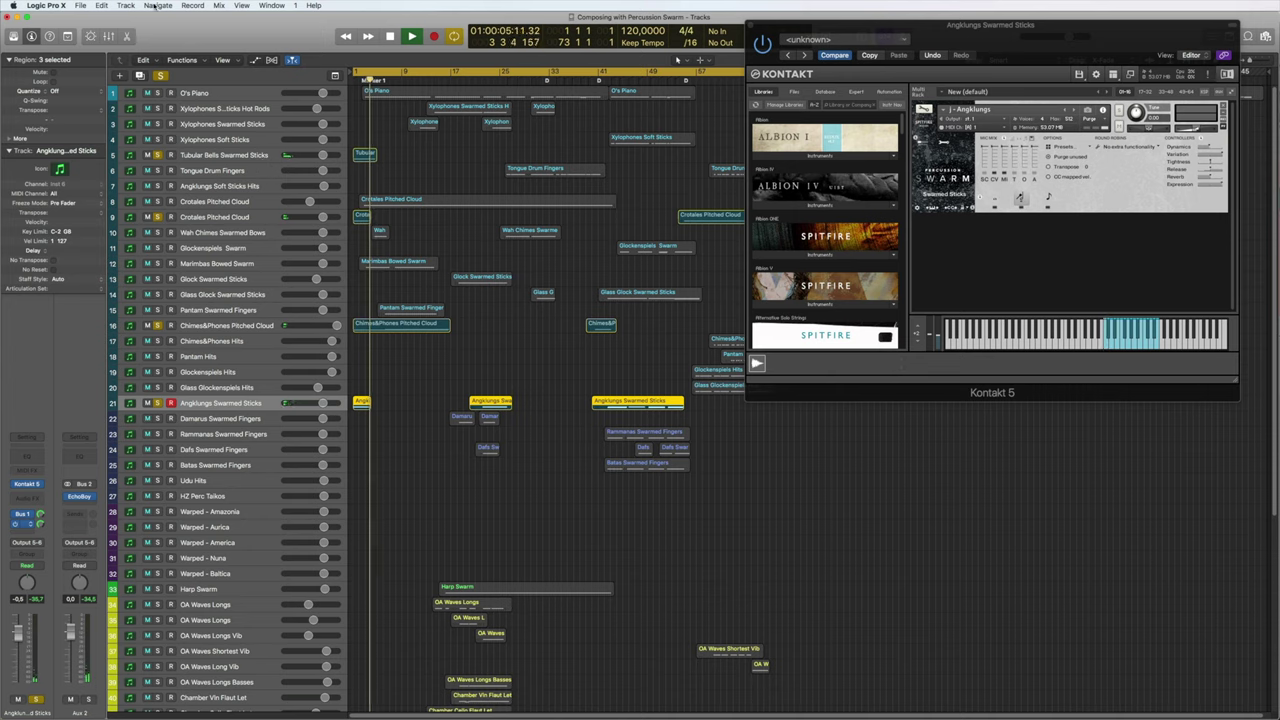
pyautogui.click(160, 75)
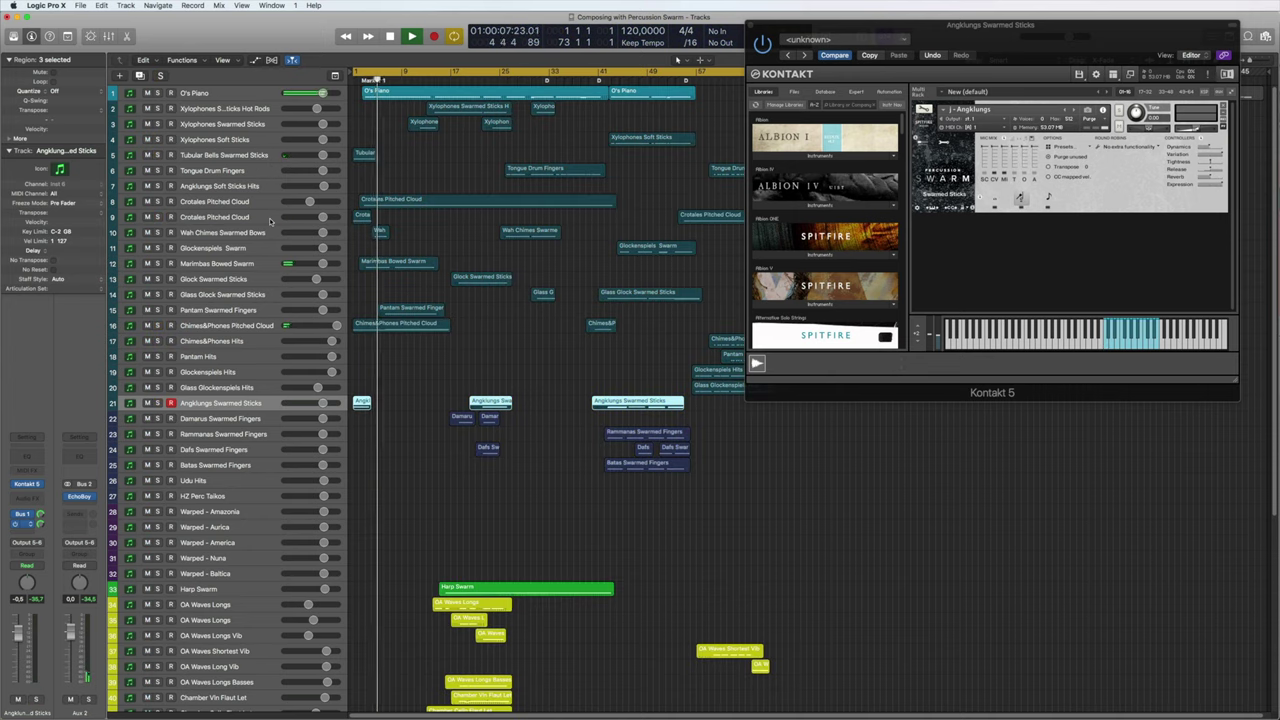
# Pause playback to inspect the Marimbas Bowed Swarm instrument, and resume playing the arrangement.
pyautogui.press('space')
pyautogui.click(230, 266)
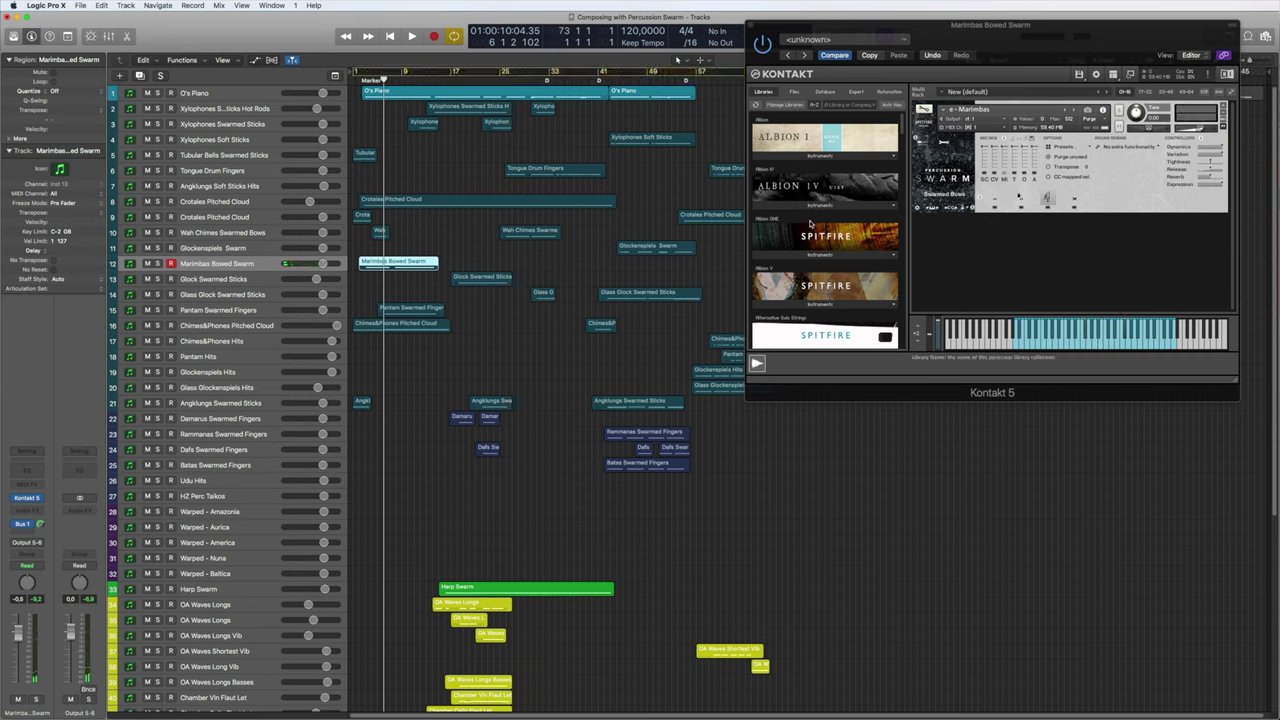
pyautogui.press('space')
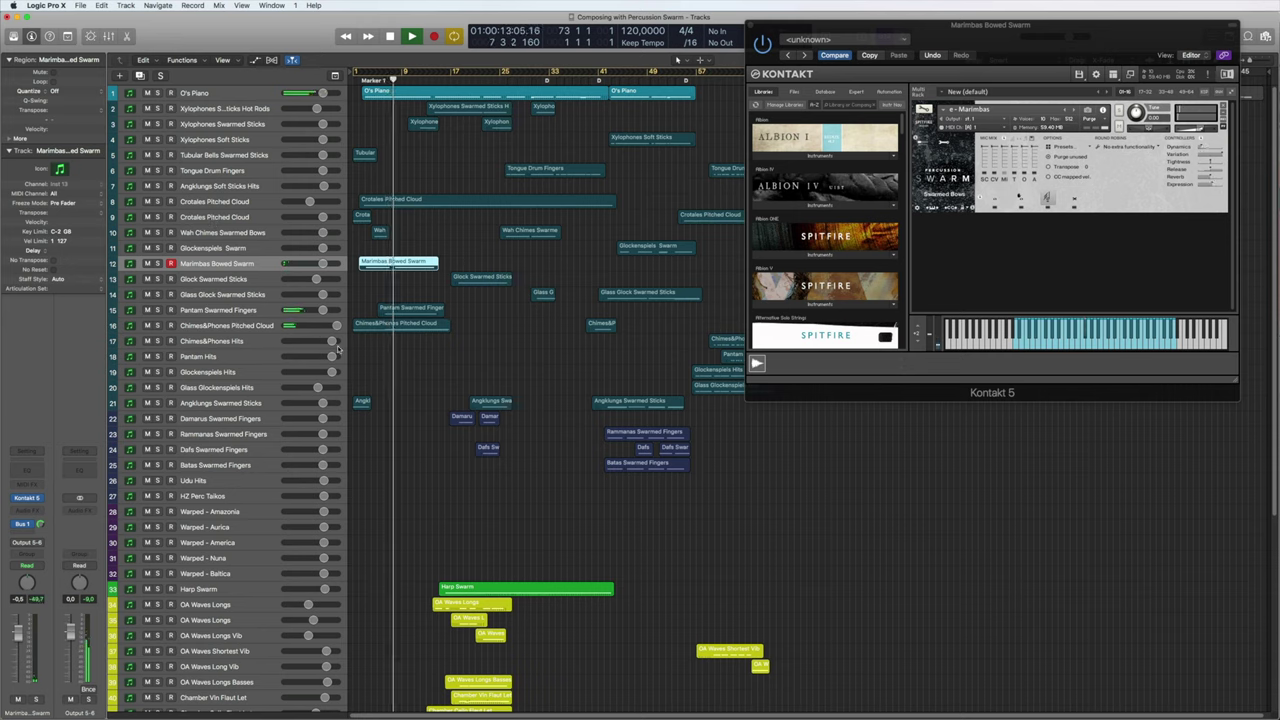
# Record-enable Pantam Swarmed Fingers, stop playback, and audition the Short Soft Sticks articulation before restoring Swarmed Fingers.
pyautogui.click(172, 312)
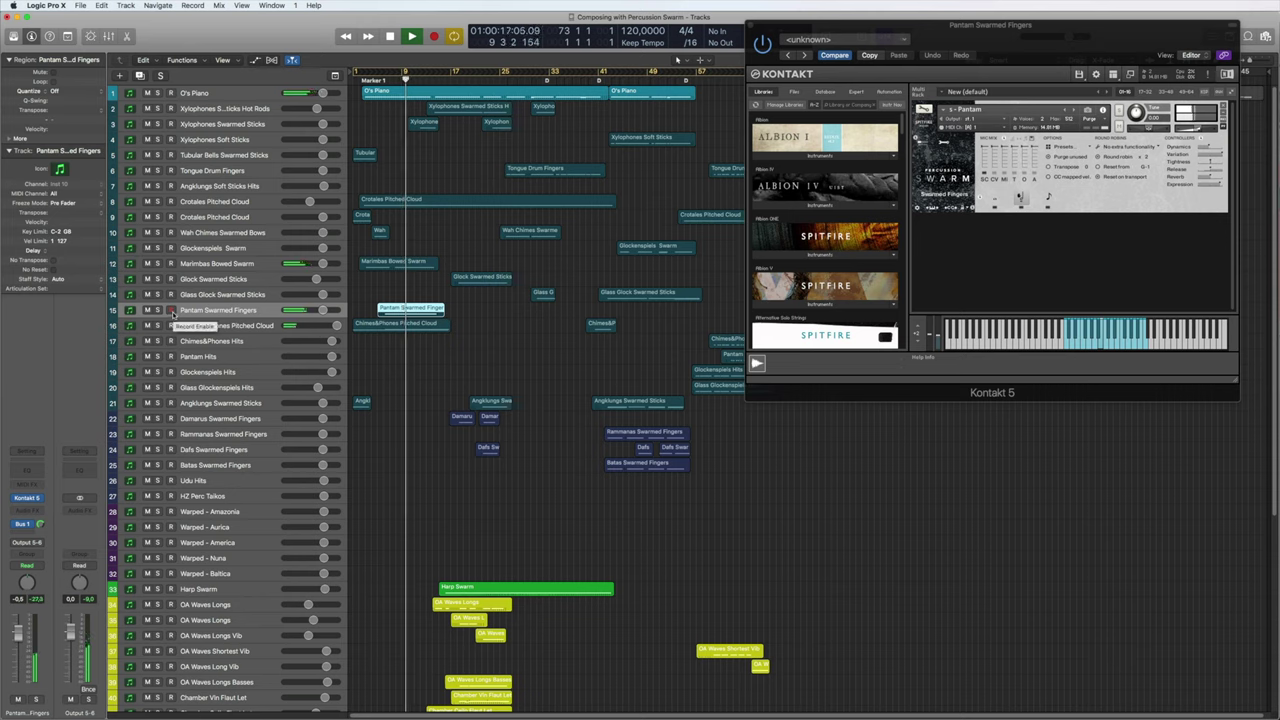
pyautogui.click(172, 312)
pyautogui.press('space')
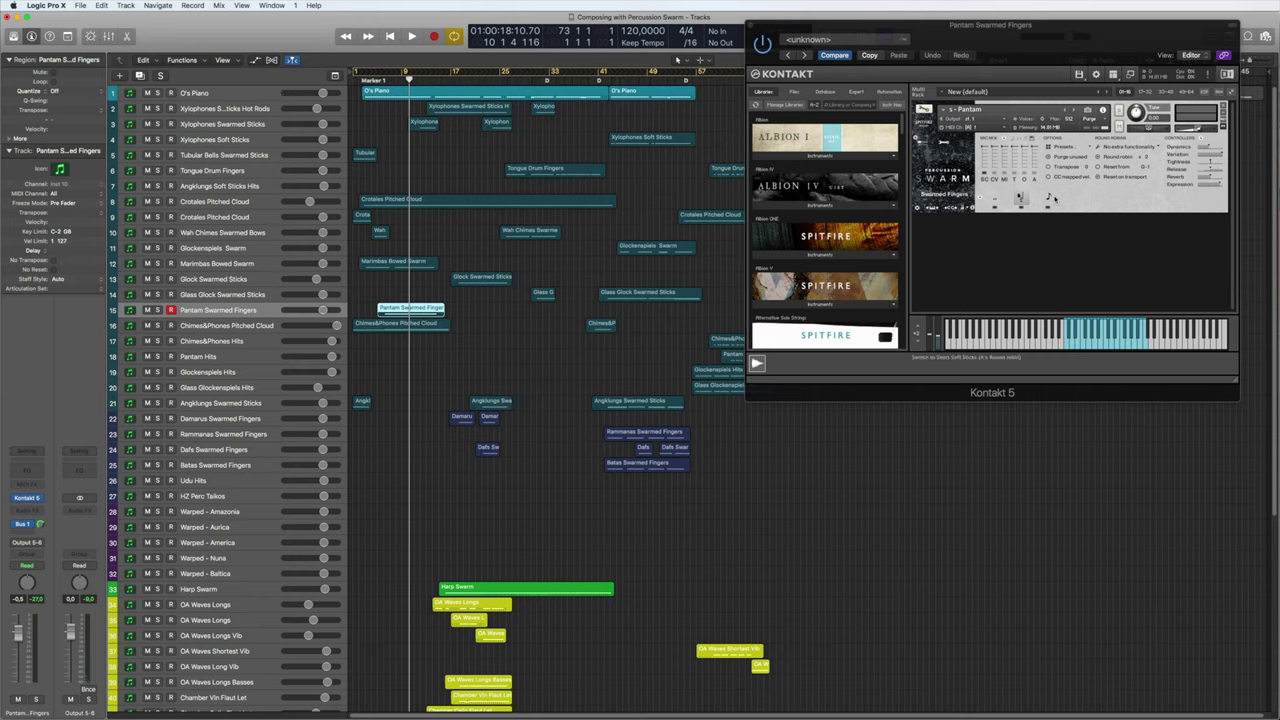
pyautogui.click(1052, 198)
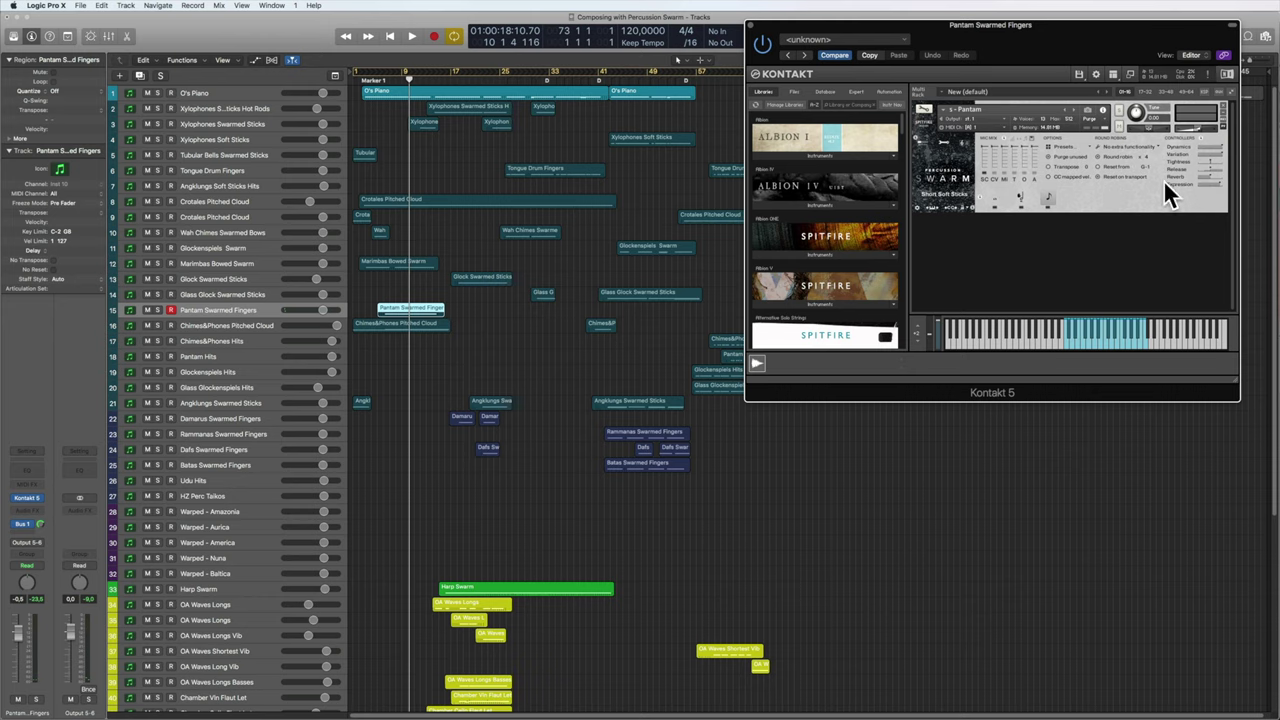
pyautogui.click(1019, 196)
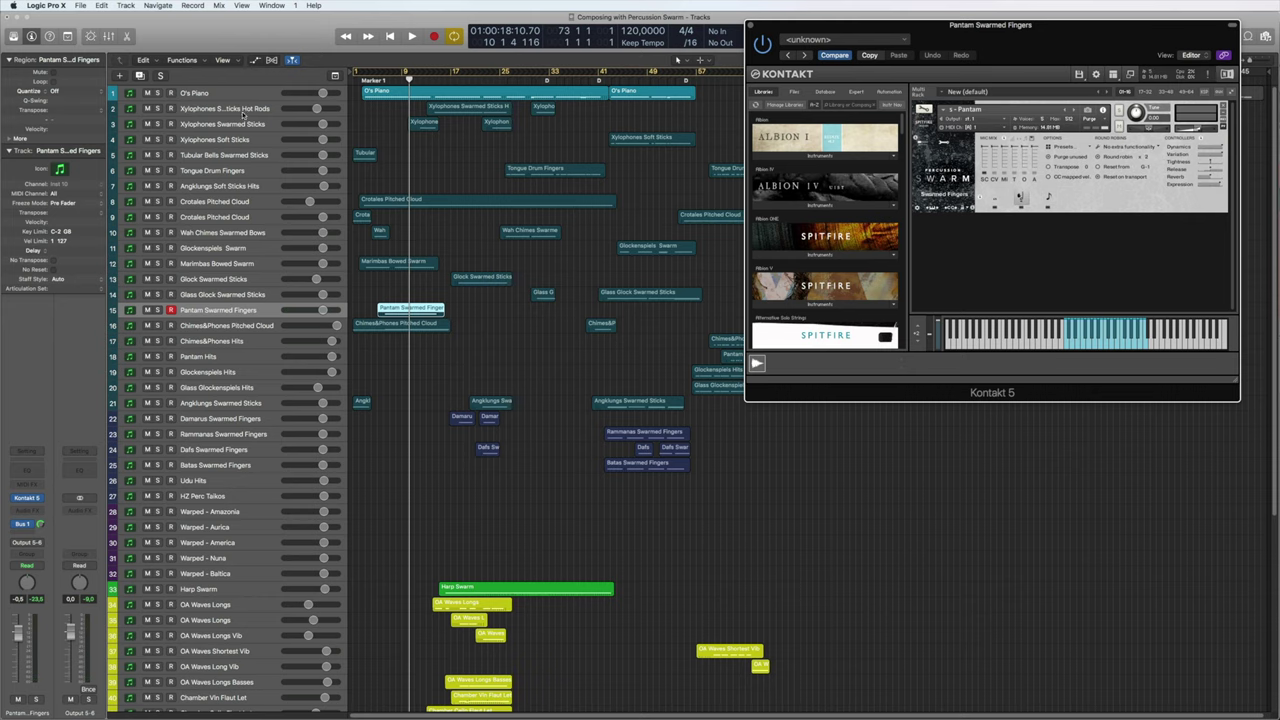
# Play the Pantam Swarmed Fingers region soloed while viewing its notes and expression automation in the Piano Roll.
pyautogui.click(385, 80)
pyautogui.press('space')
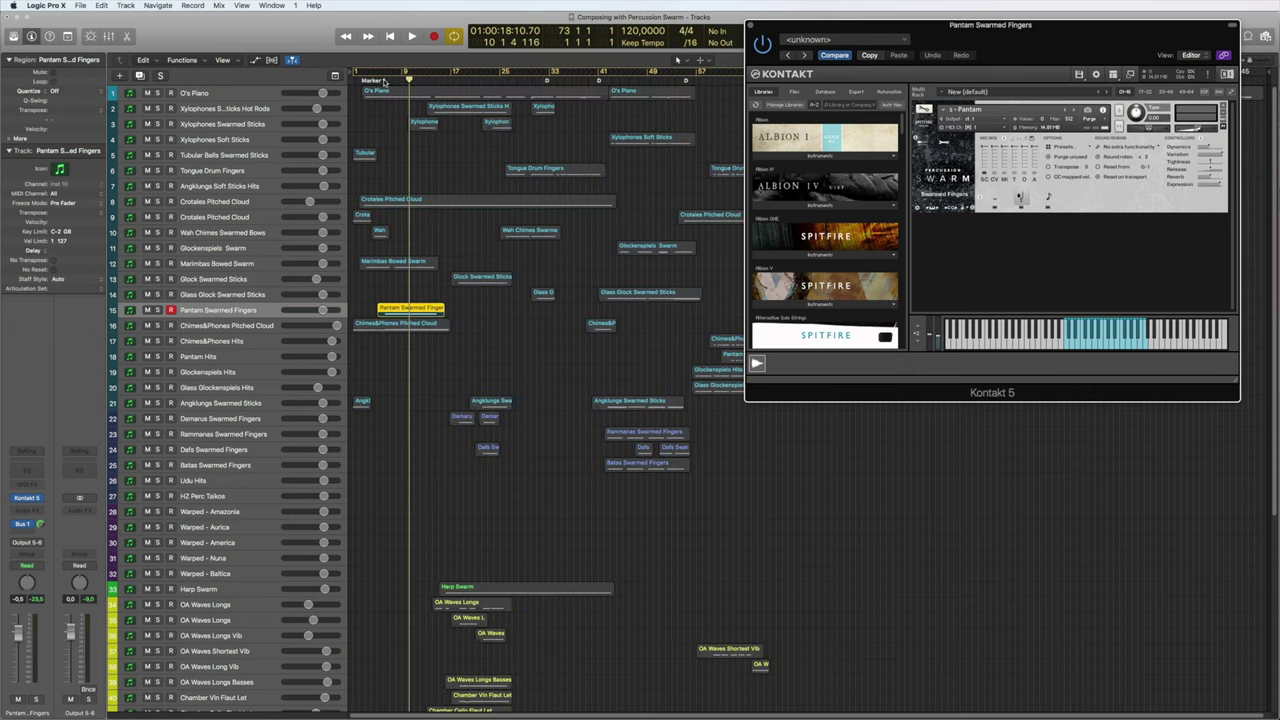
pyautogui.press('p')
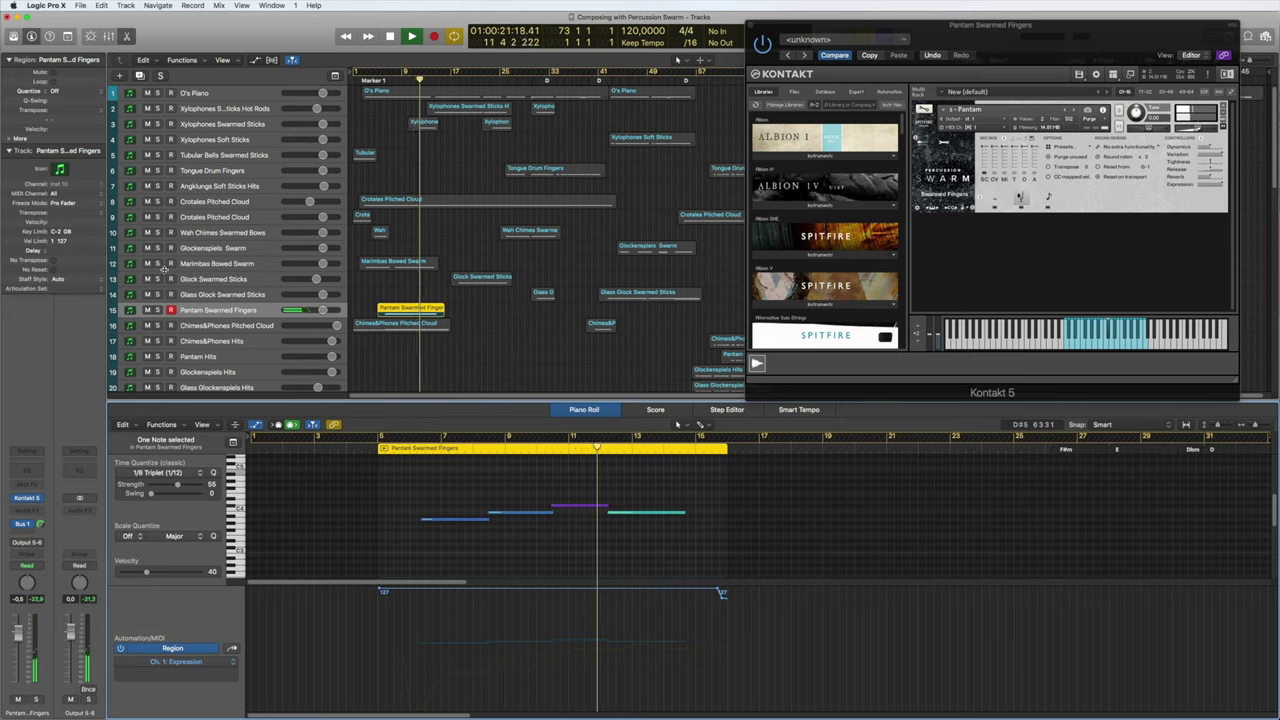
pyautogui.press('space')
# Select the opening percussion regions from Xylophones to Chimes&Phones Pitched Cloud, play them soloed, and close the Piano Roll.
pyautogui.moveTo(369, 113); pyautogui.dragTo(495, 330)
pyautogui.press('space')
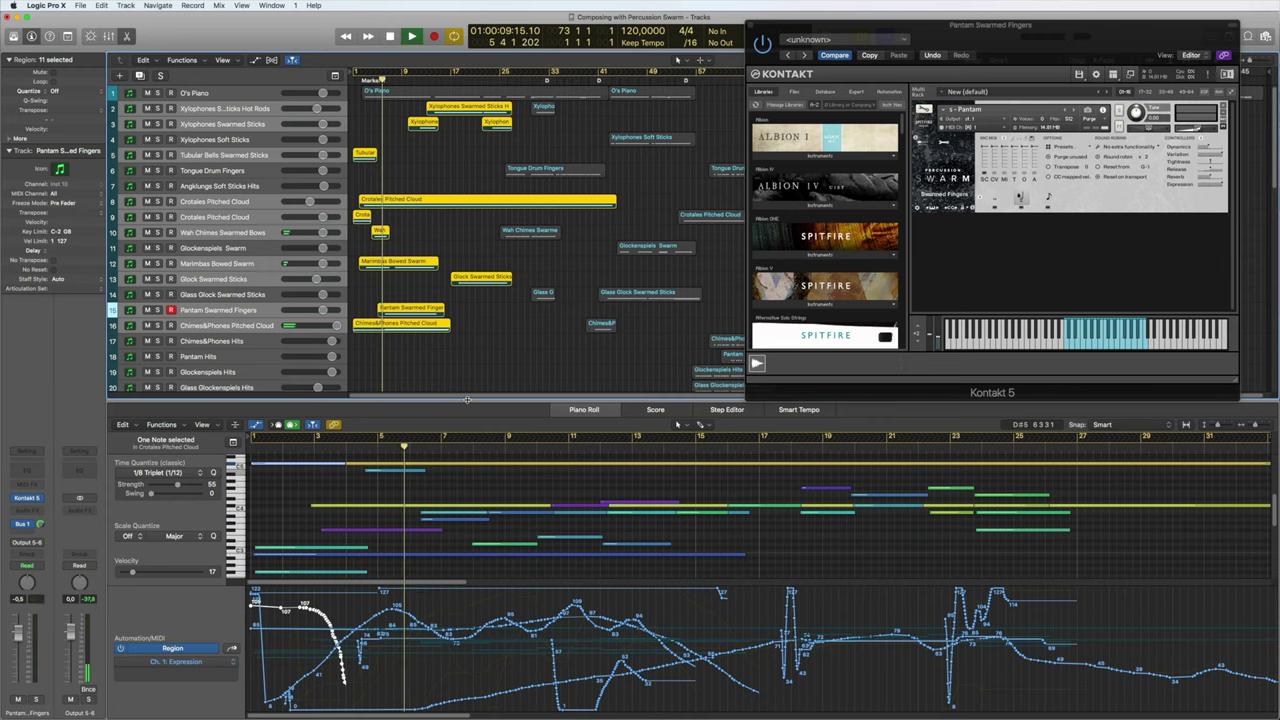
pyautogui.press('p')
pyautogui.scroll(-2, 362, 365)
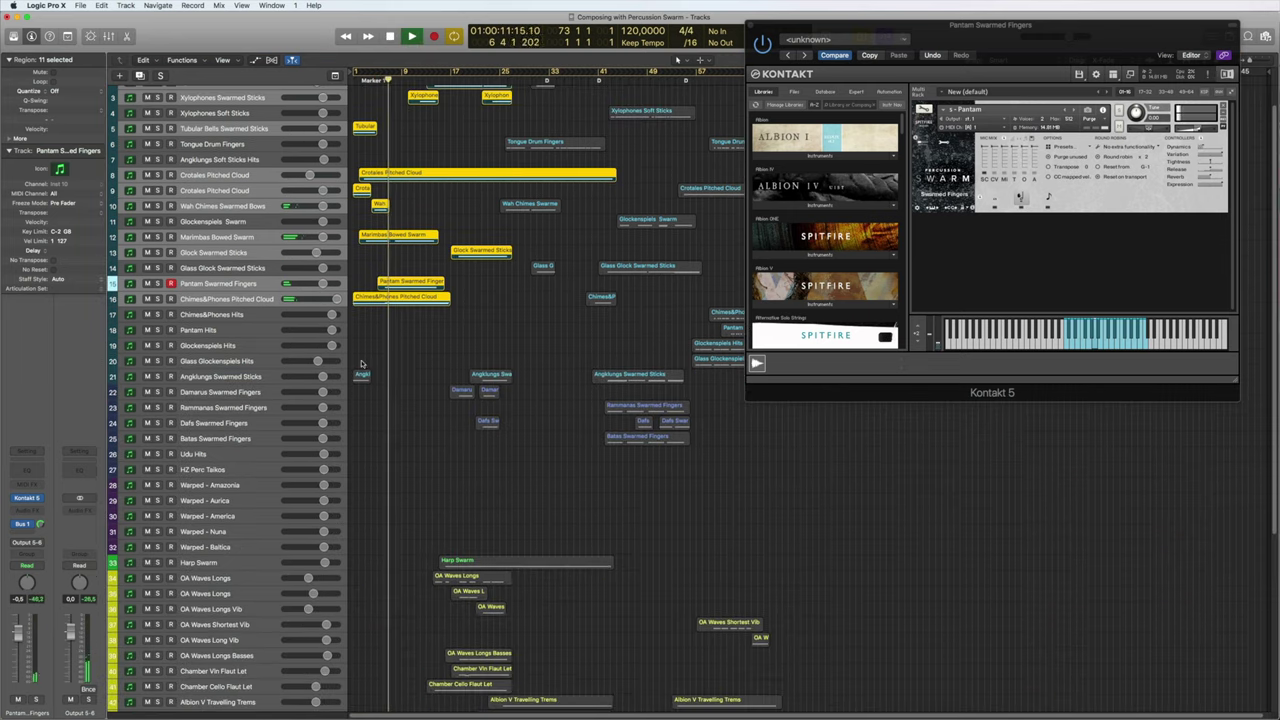
pyautogui.scroll(2, 370, 378)
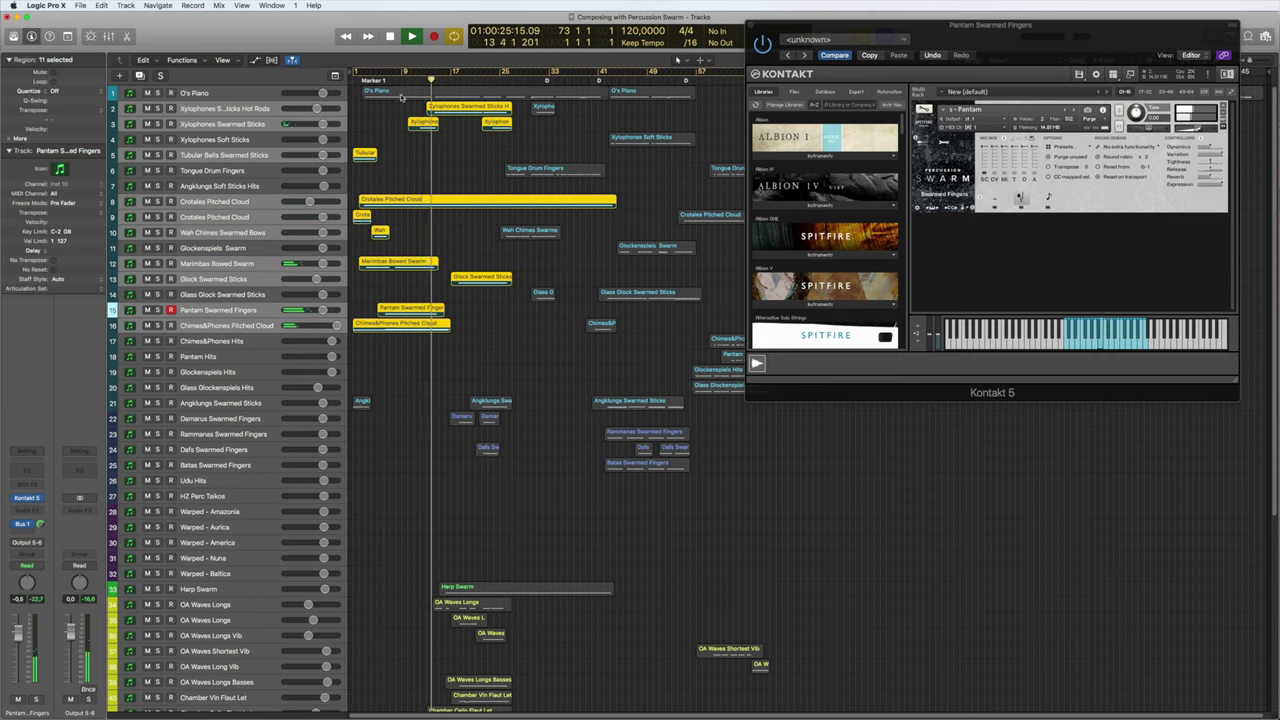
# Add the first O's Piano region to the soloed playback, stop it, and record-enable the Xylophones Swarmed Sticks Hot Rods track.
pyautogui.keyDown('shift'); pyautogui.click(401, 96); pyautogui.keyUp('shift')
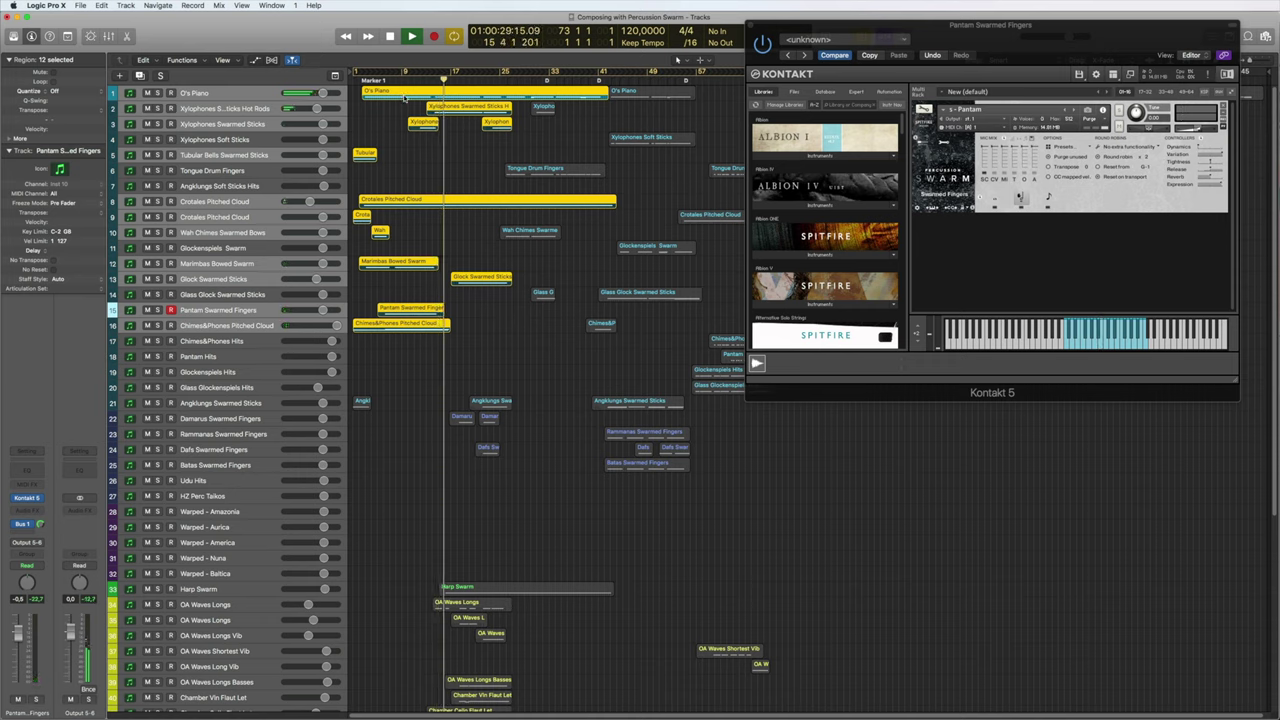
pyautogui.press('space')
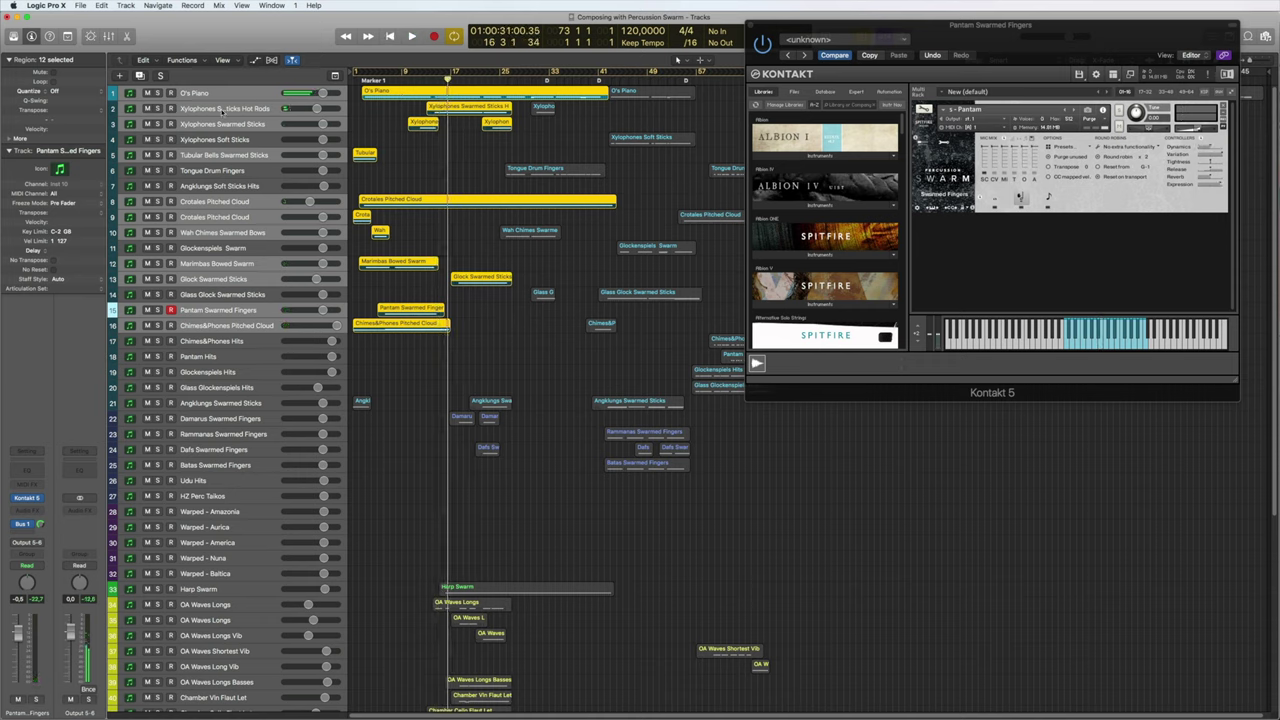
pyautogui.click(173, 108)
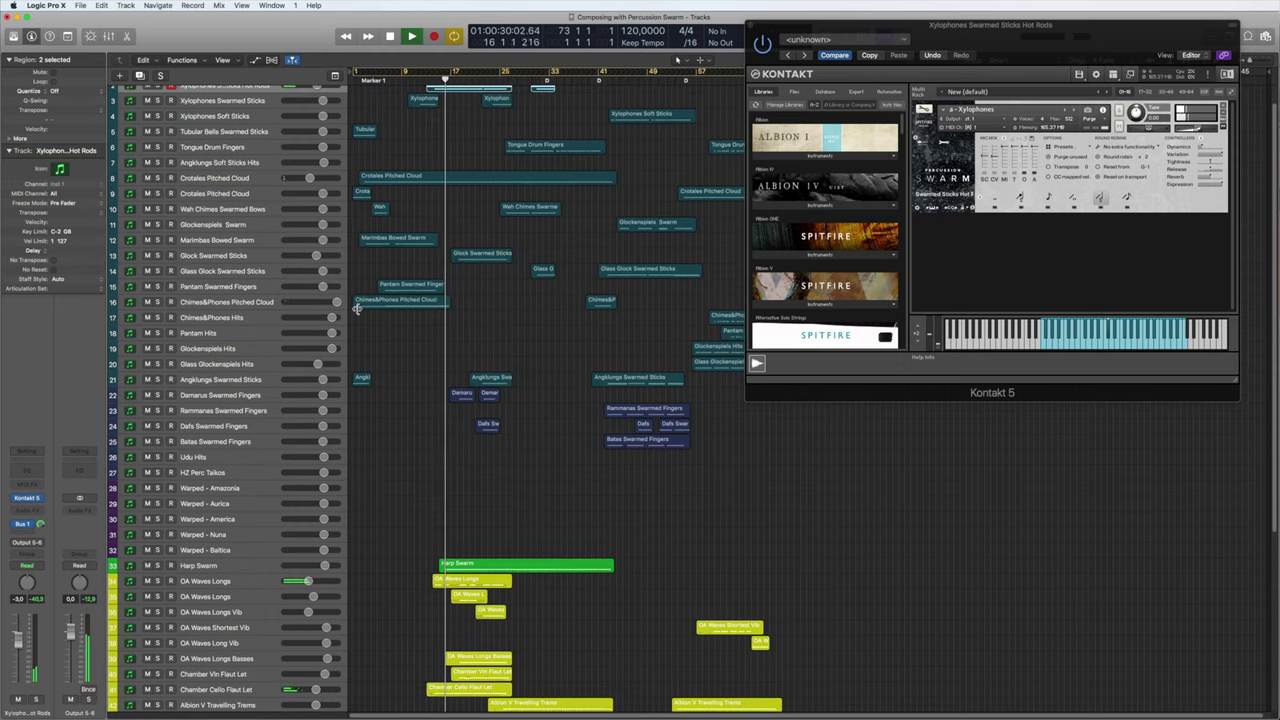
# Select the O's Piano track and view its instrument and Pro-Q 3 equalizer, repositioning the plug-in windows before hiding them.
pyautogui.scroll(2, 370, 258)
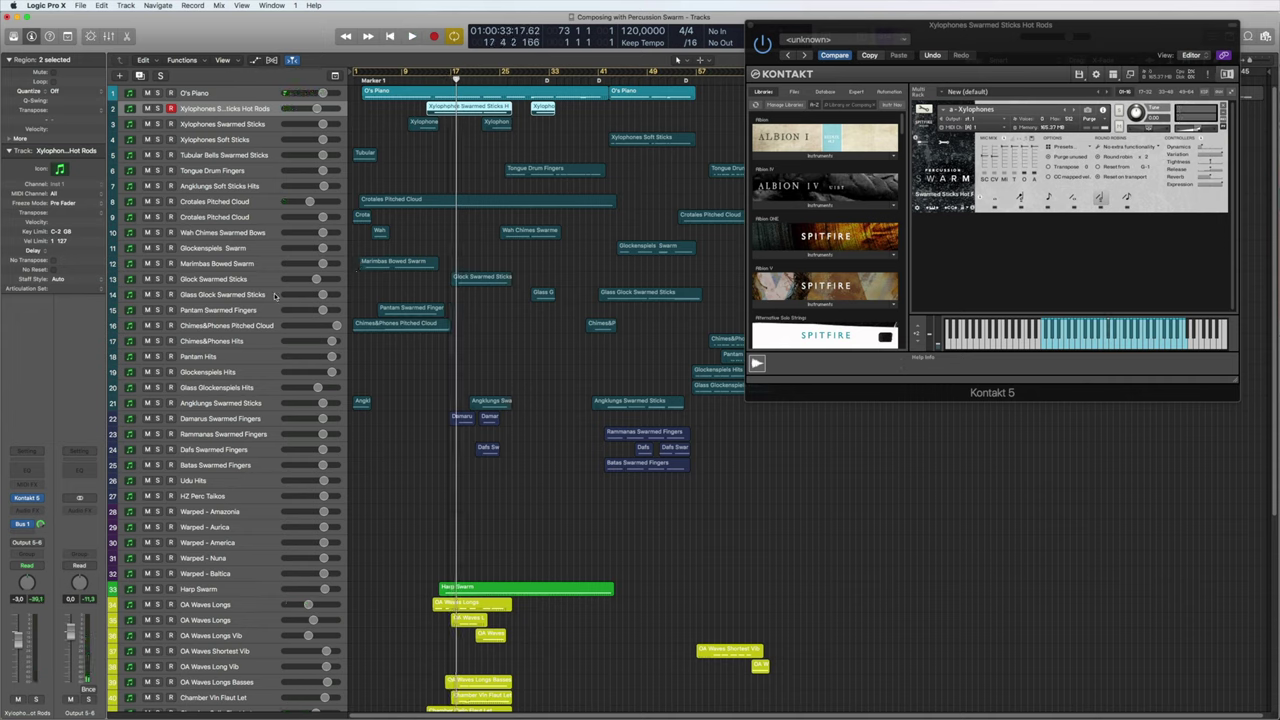
pyautogui.click(312, 95)
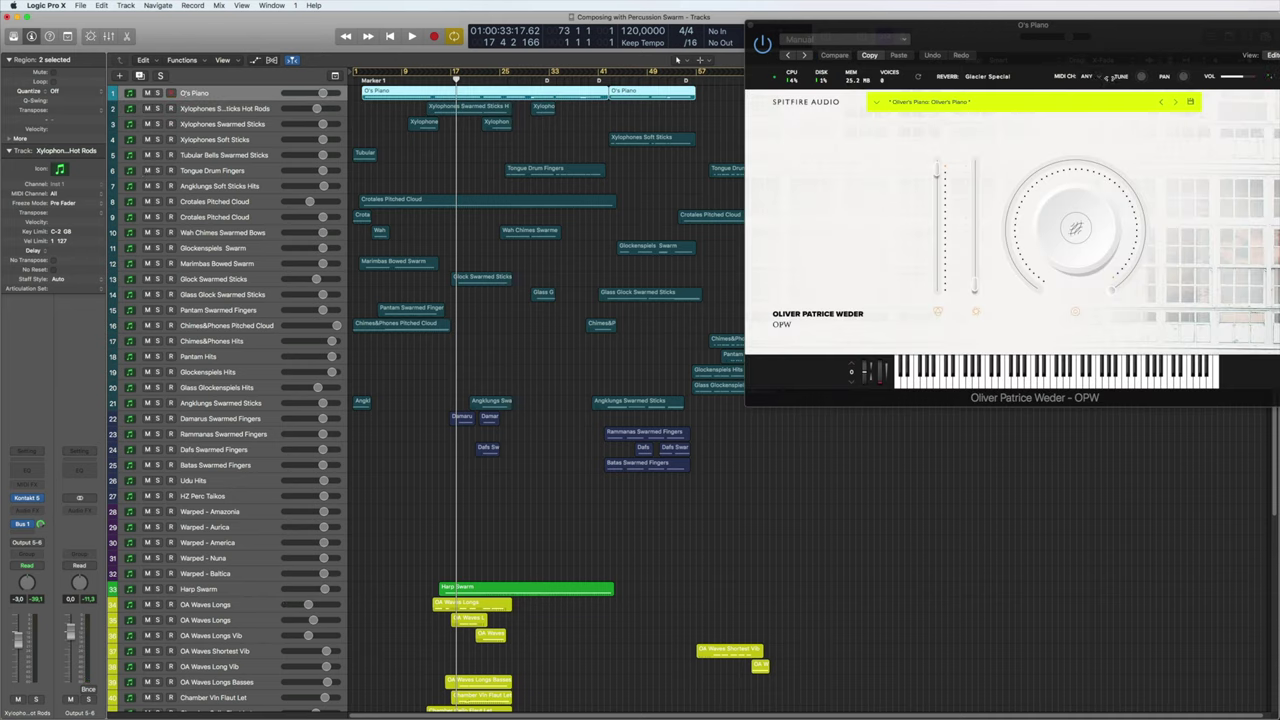
pyautogui.moveTo(1120, 45); pyautogui.dragTo(1068, 41)
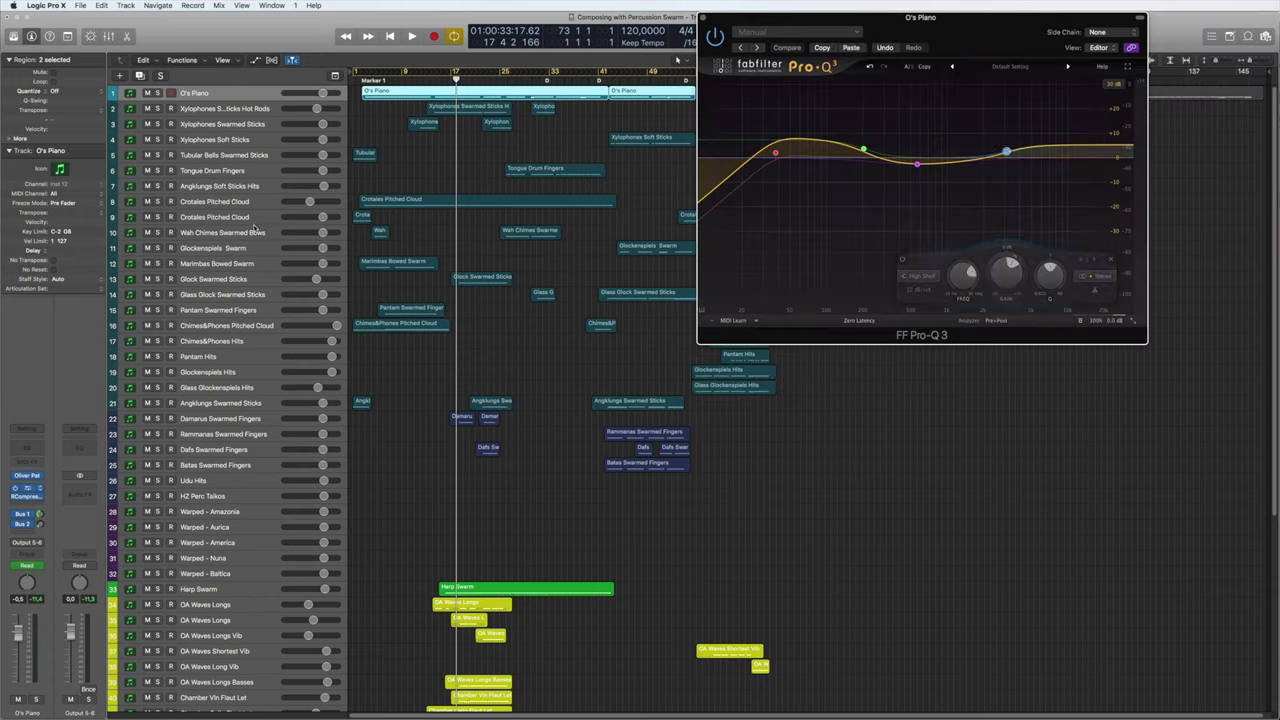
pyautogui.moveTo(925, 42); pyautogui.dragTo(843, 108)
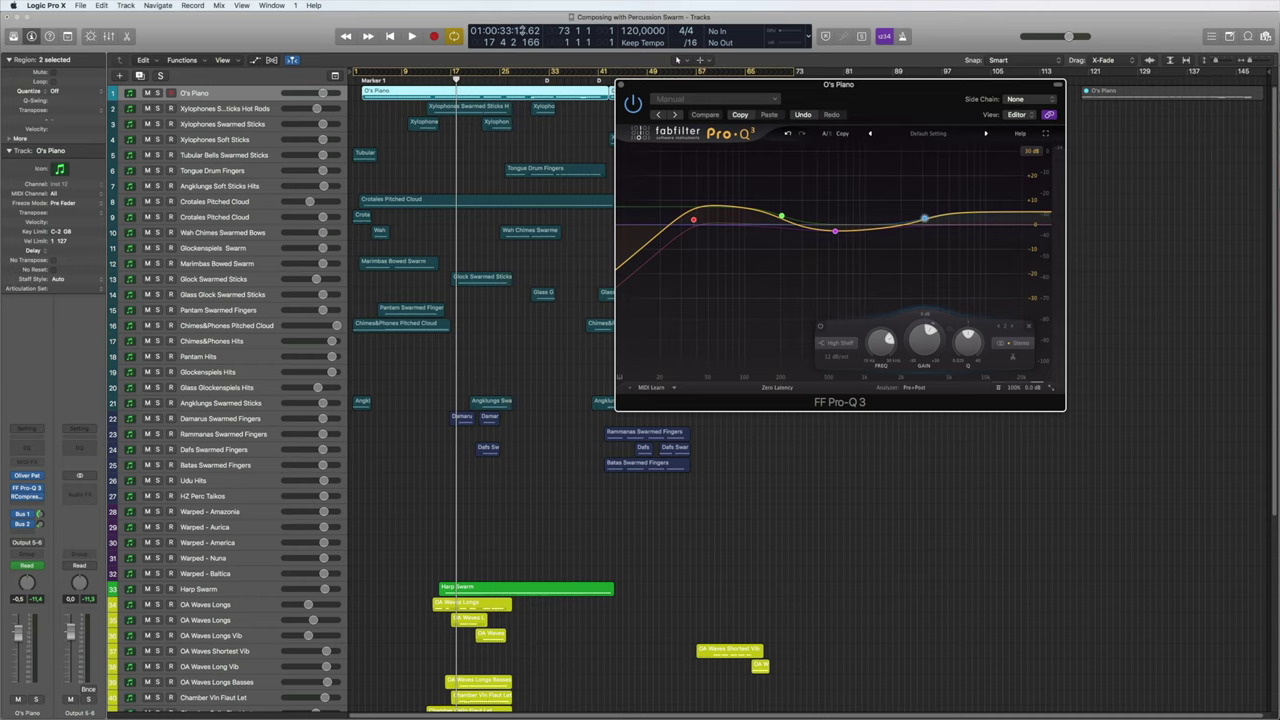
pyautogui.press('v')
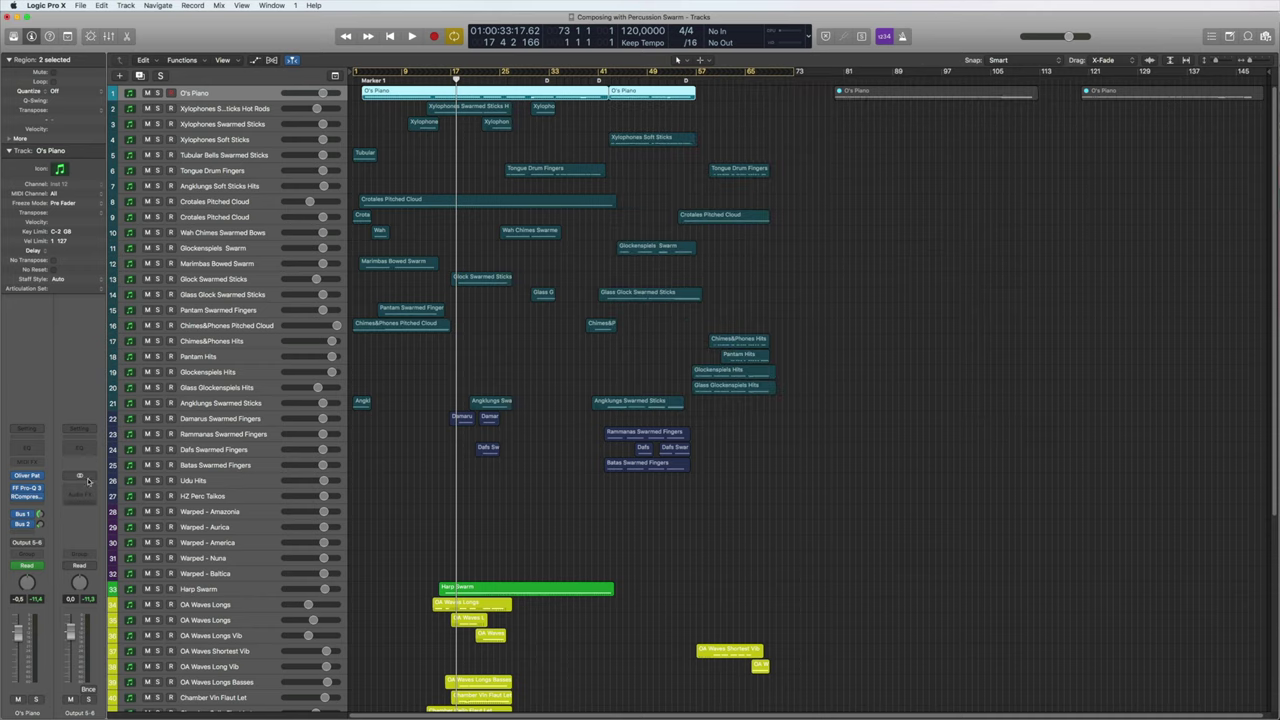
# Open the RCompressor on O's Piano and play the soloed piano regions from about bar 14, then stop playback.
pyautogui.click(26, 497)
pyautogui.moveTo(145, 70); pyautogui.dragTo(737, 164)
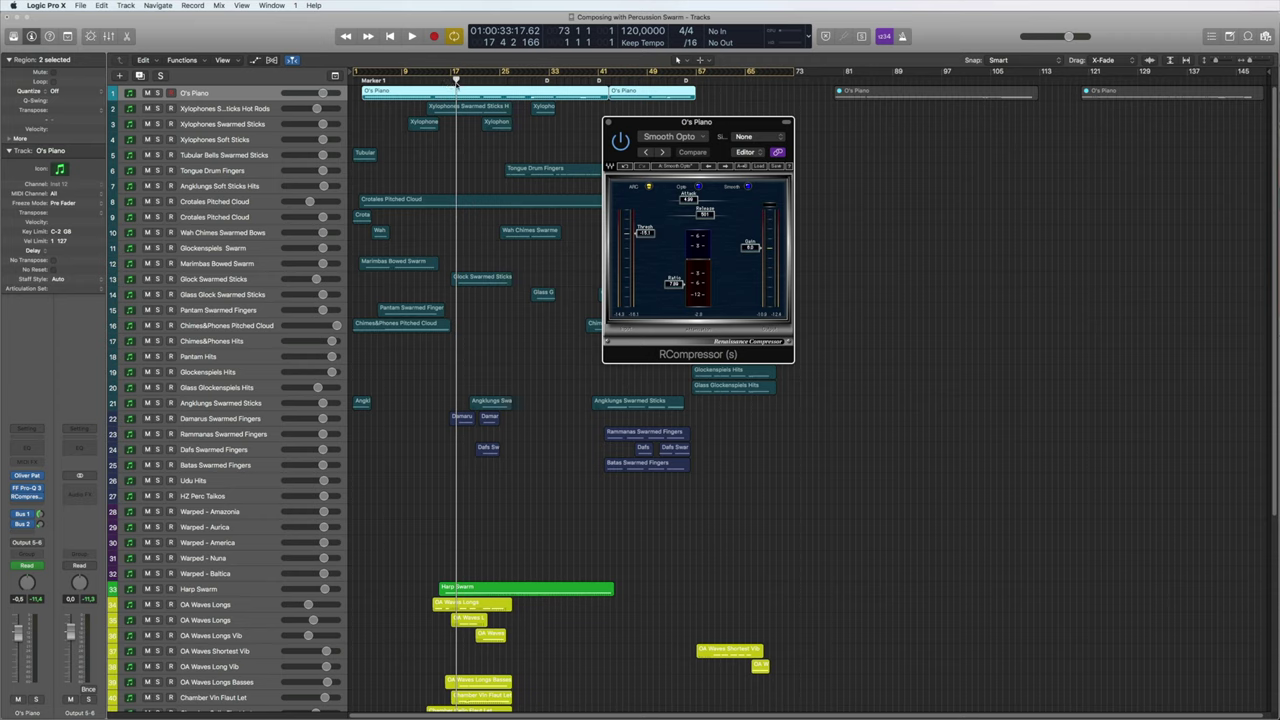
pyautogui.click(436, 85)
pyautogui.press('space')
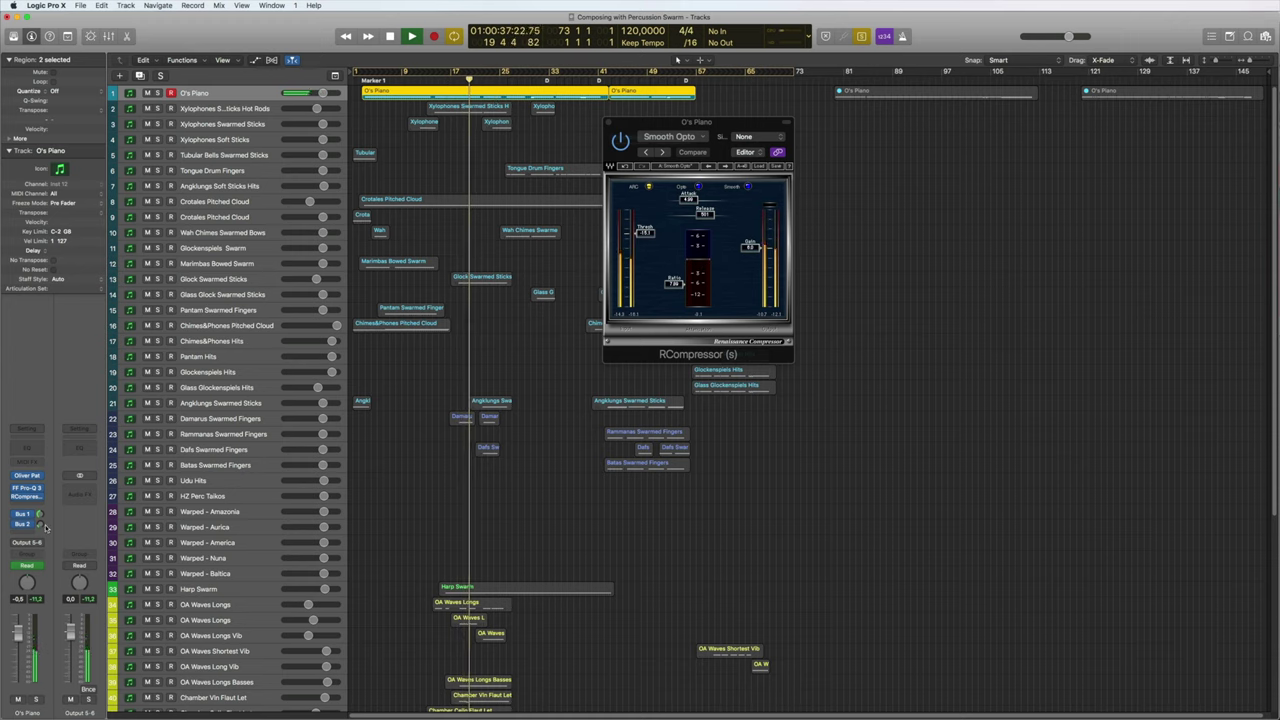
pyautogui.press('space')
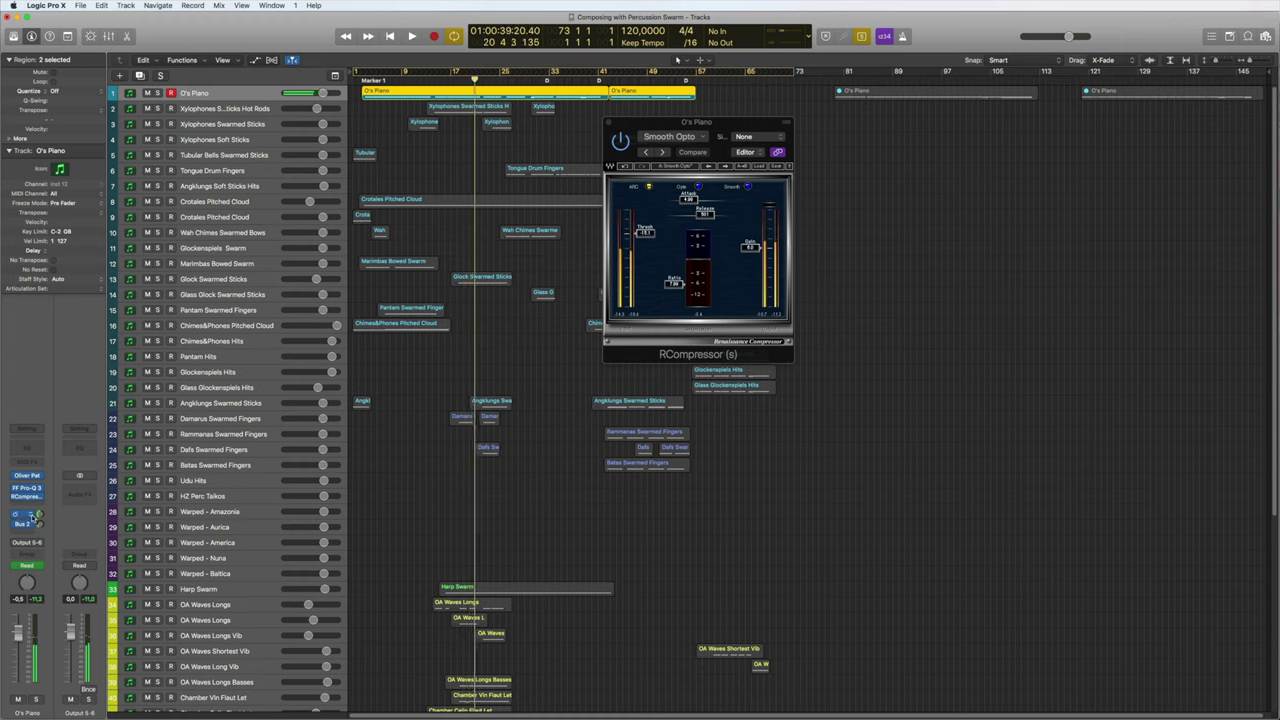
# Inspect the piano's Bus 1 reverb send by viewing the Pro-R and Pro-Q 3 plug-ins on Aux 1, closing each one.
pyautogui.click(28, 514)
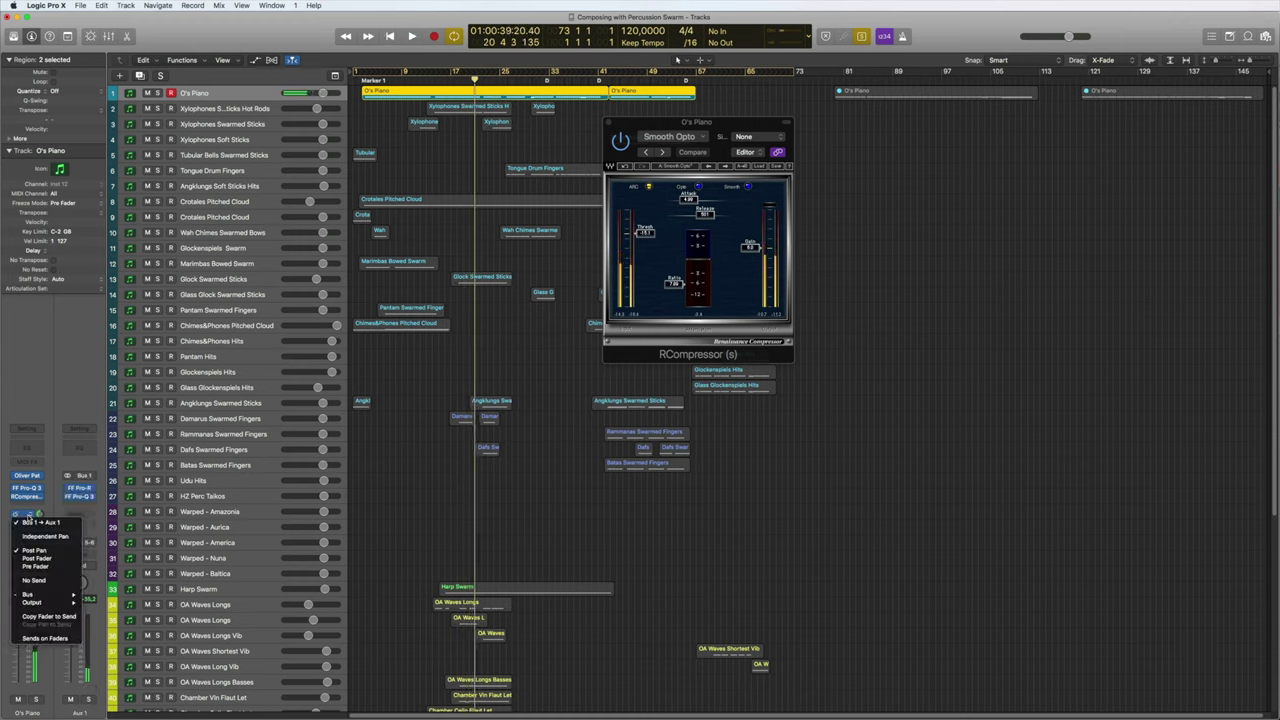
pyautogui.click(91, 457)
pyautogui.click(82, 488)
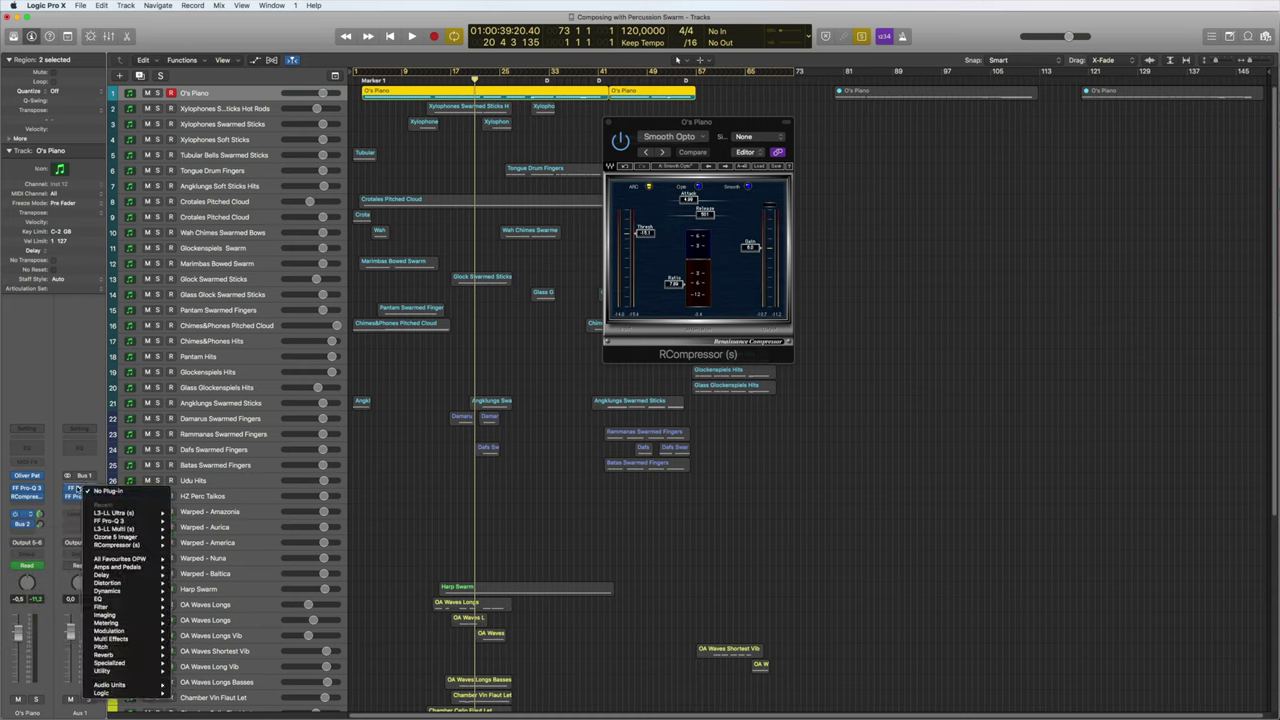
pyautogui.click(77, 490)
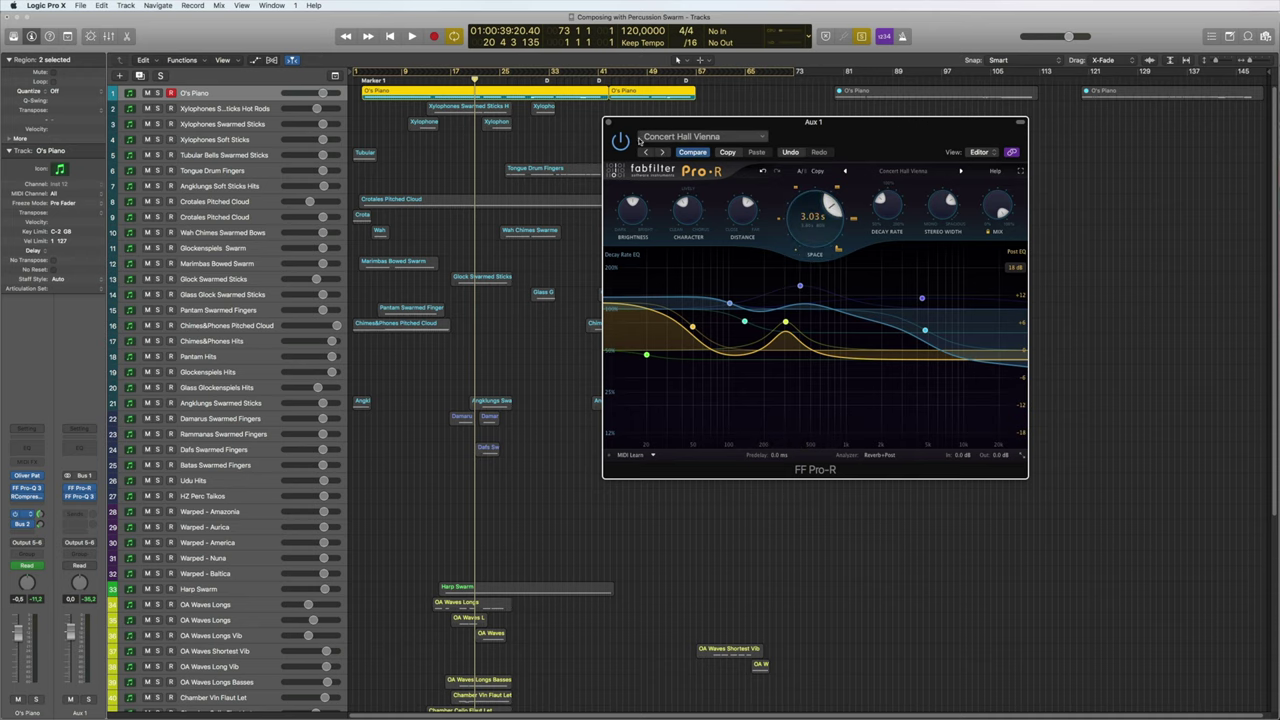
pyautogui.click(607, 122)
pyautogui.click(79, 496)
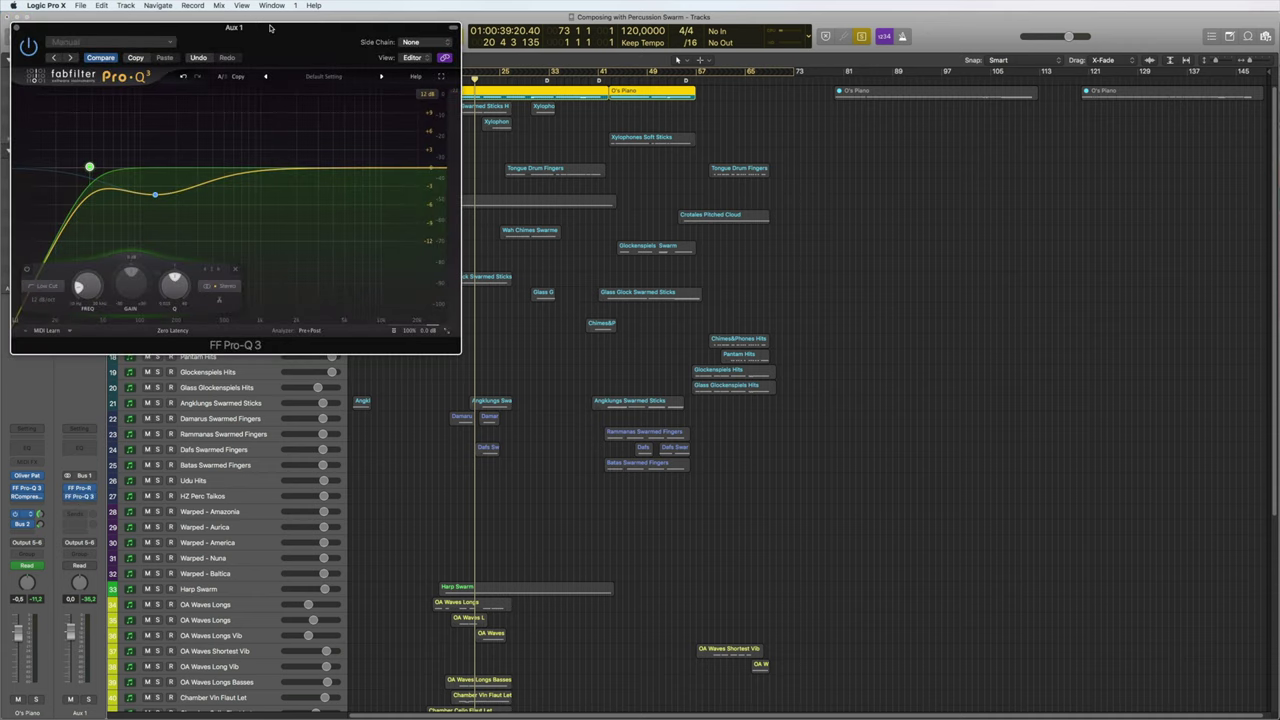
pyautogui.moveTo(246, 31); pyautogui.dragTo(436, 62)
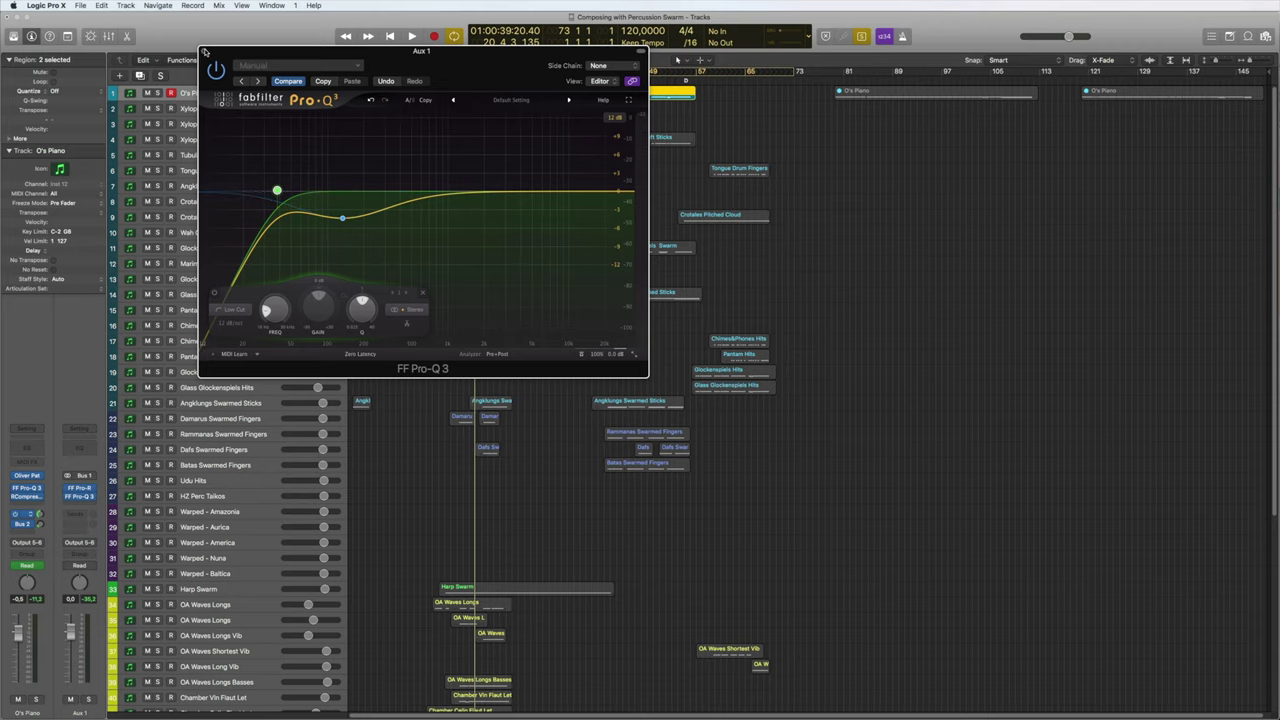
pyautogui.press('super+w')
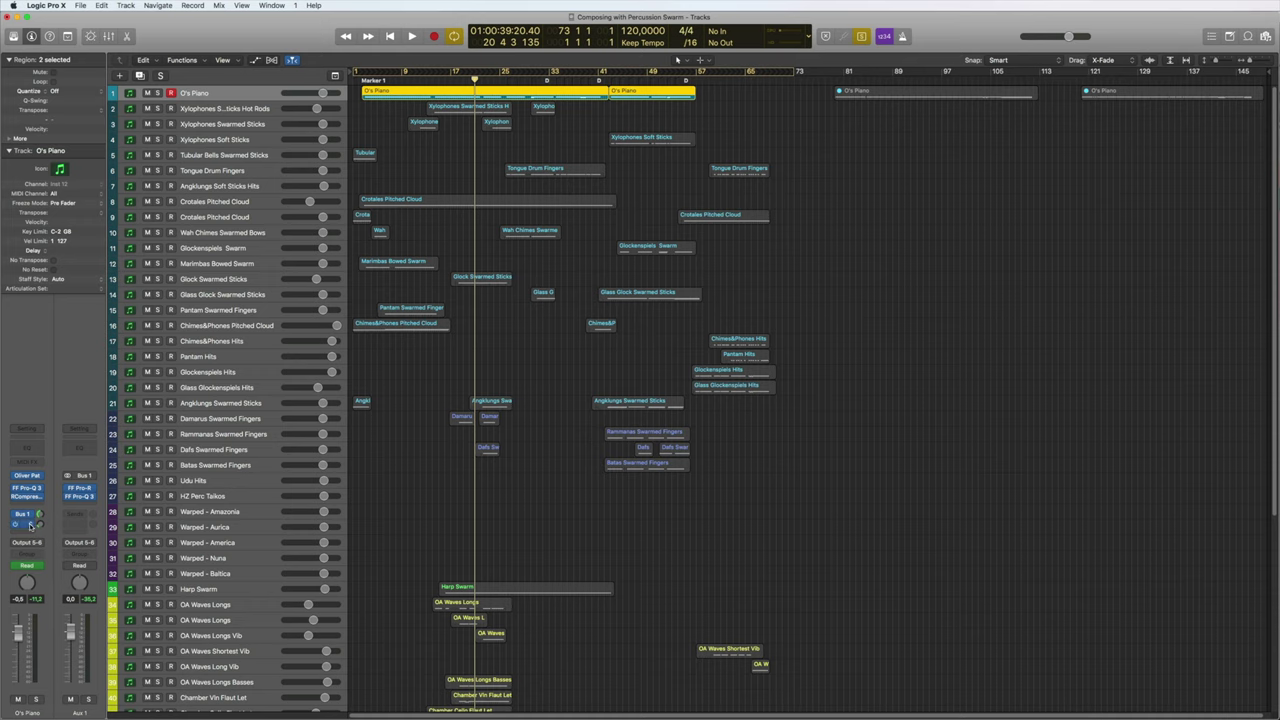
# Inspect the piano's Bus 2 delay send by viewing the EchoBoy plug-in on Aux 2, and close it.
pyautogui.click(26, 515)
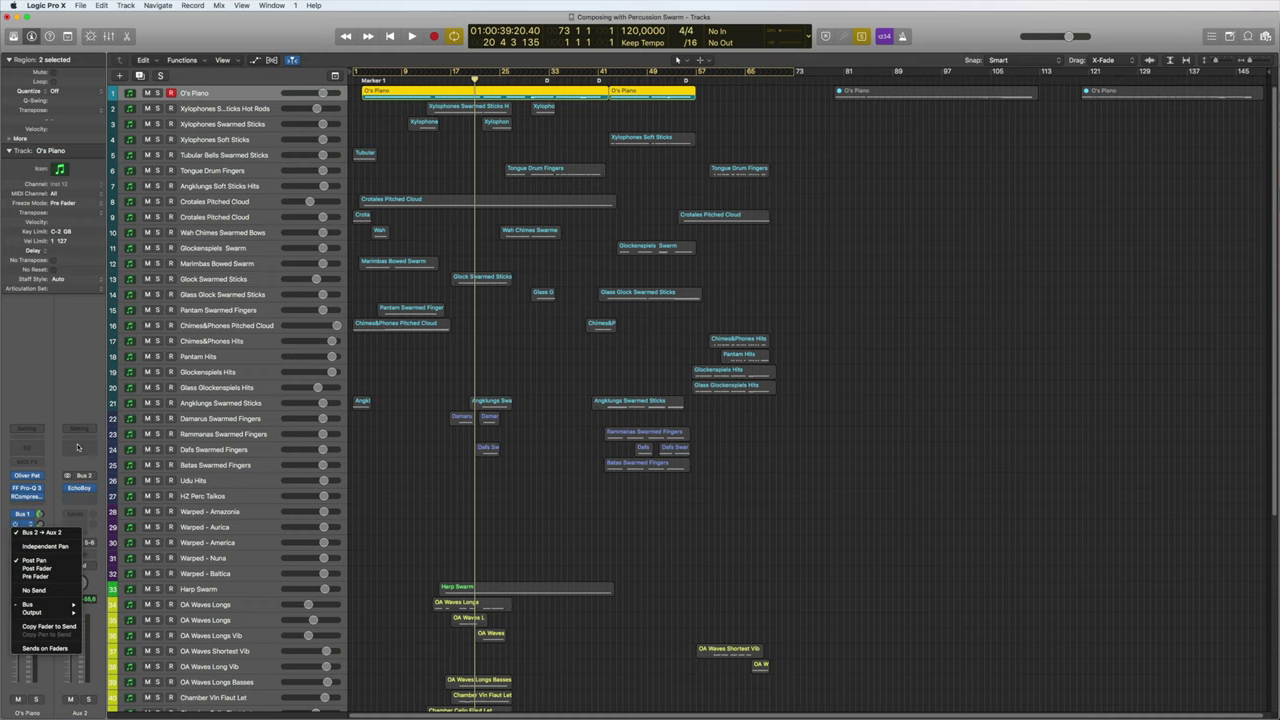
pyautogui.click(47, 525)
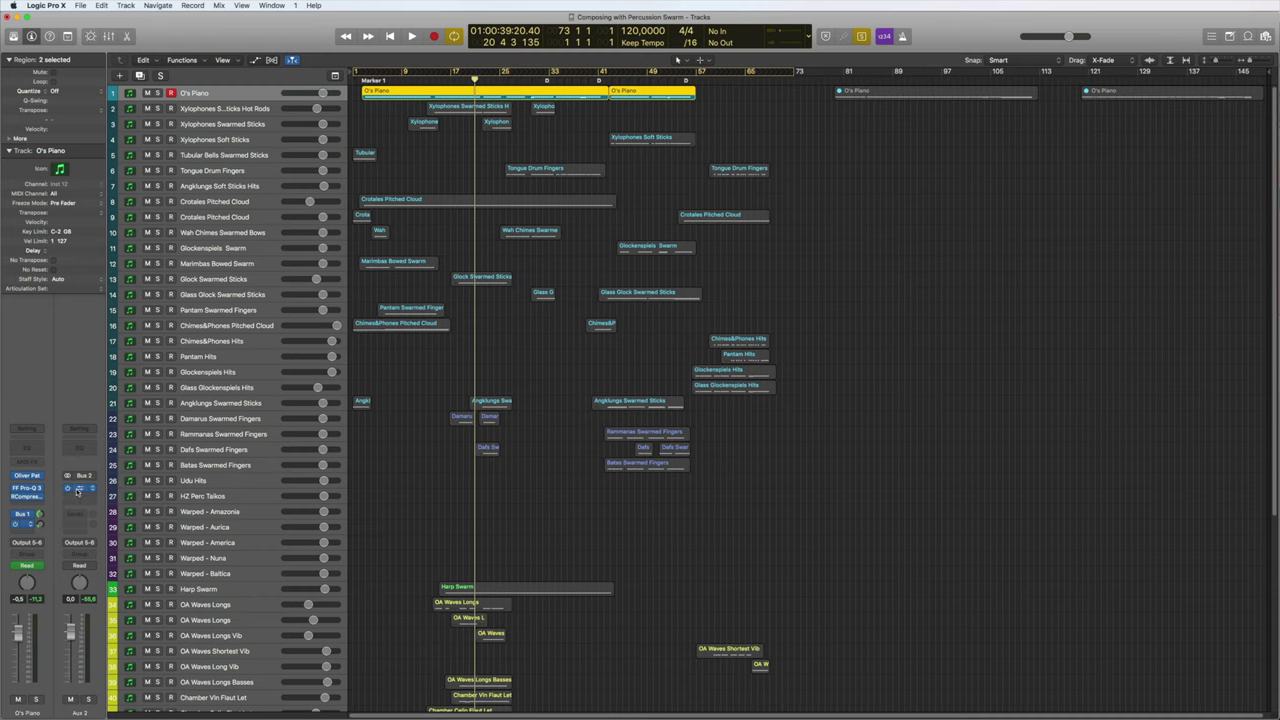
pyautogui.click(79, 488)
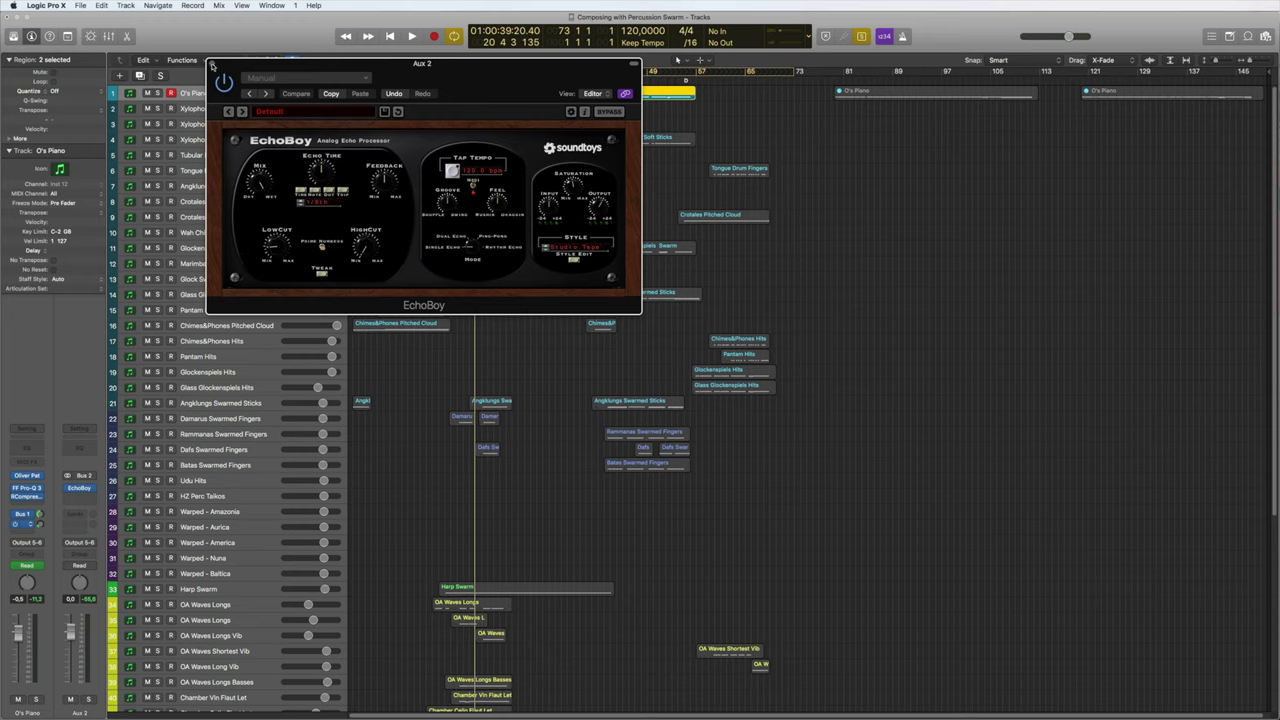
pyautogui.moveTo(211, 64); pyautogui.dragTo(223, 68)
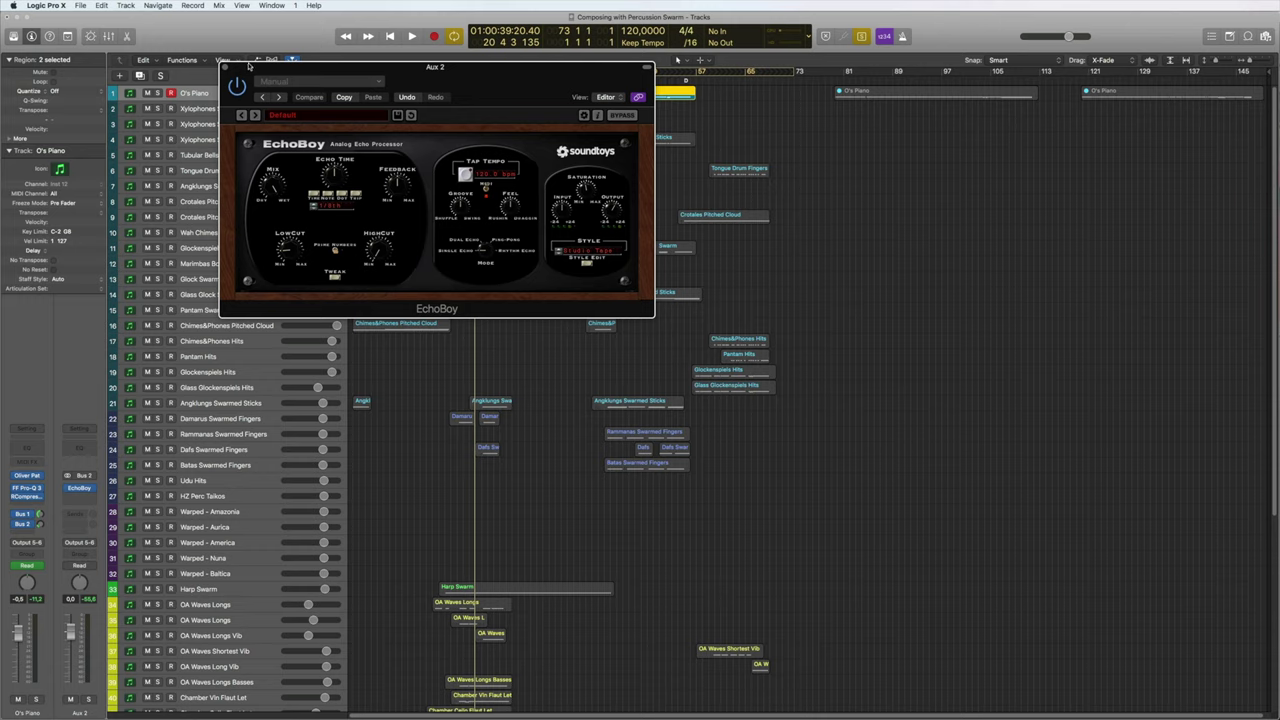
pyautogui.click(223, 68)
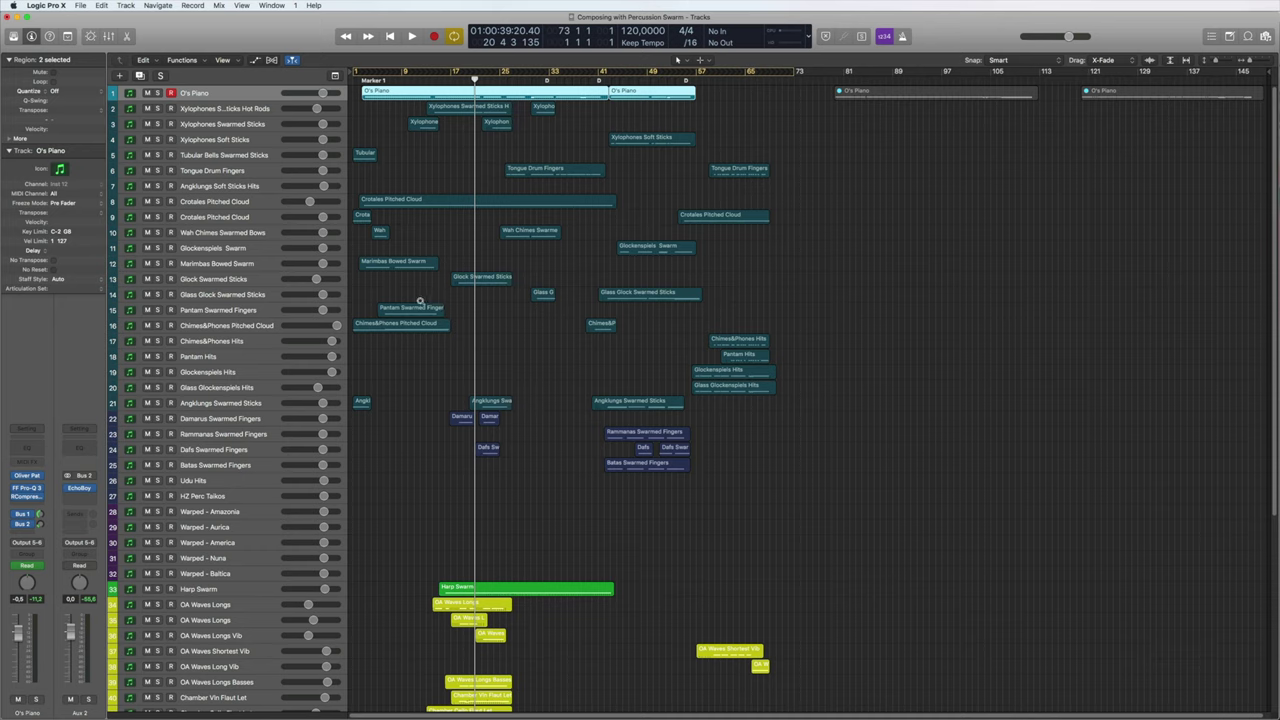
# Solo the six OA Waves tracks from OA Waves Longs to OA Waves Longs Basses, play them from about bar 16, and stop.
pyautogui.scroll(-5, 418, 400)
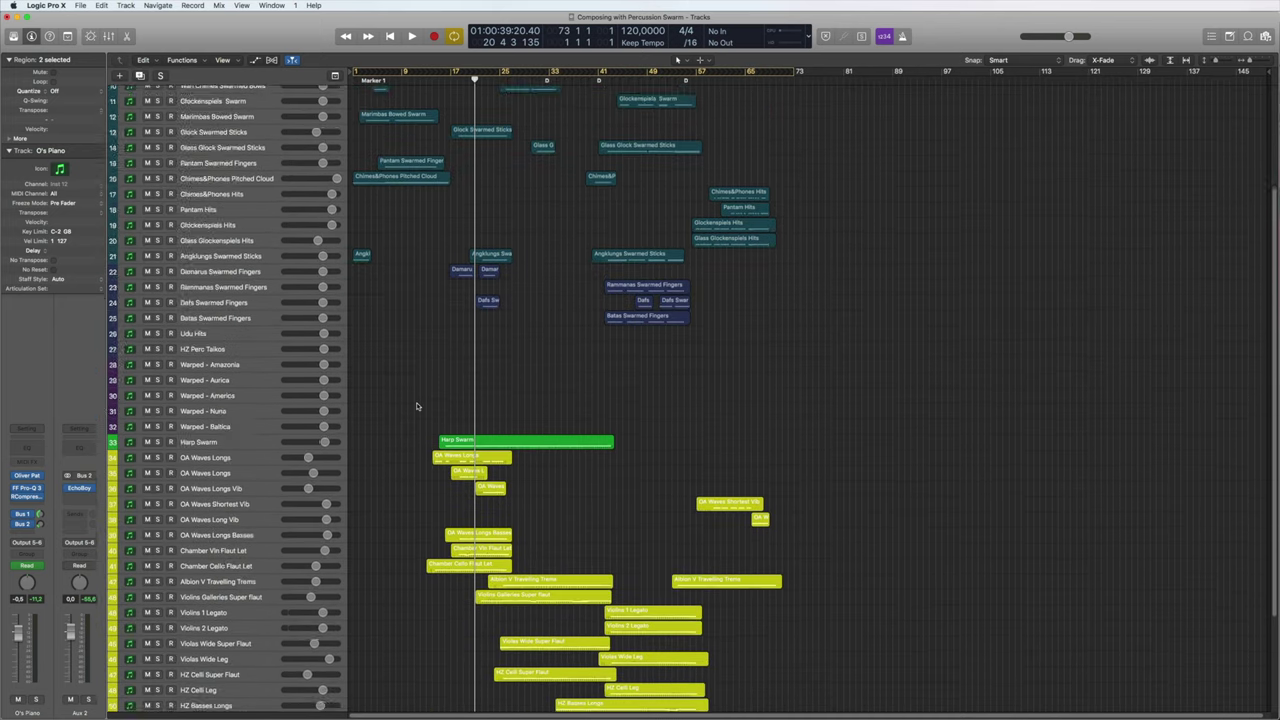
pyautogui.scroll(-3, 418, 406)
pyautogui.click(229, 405)
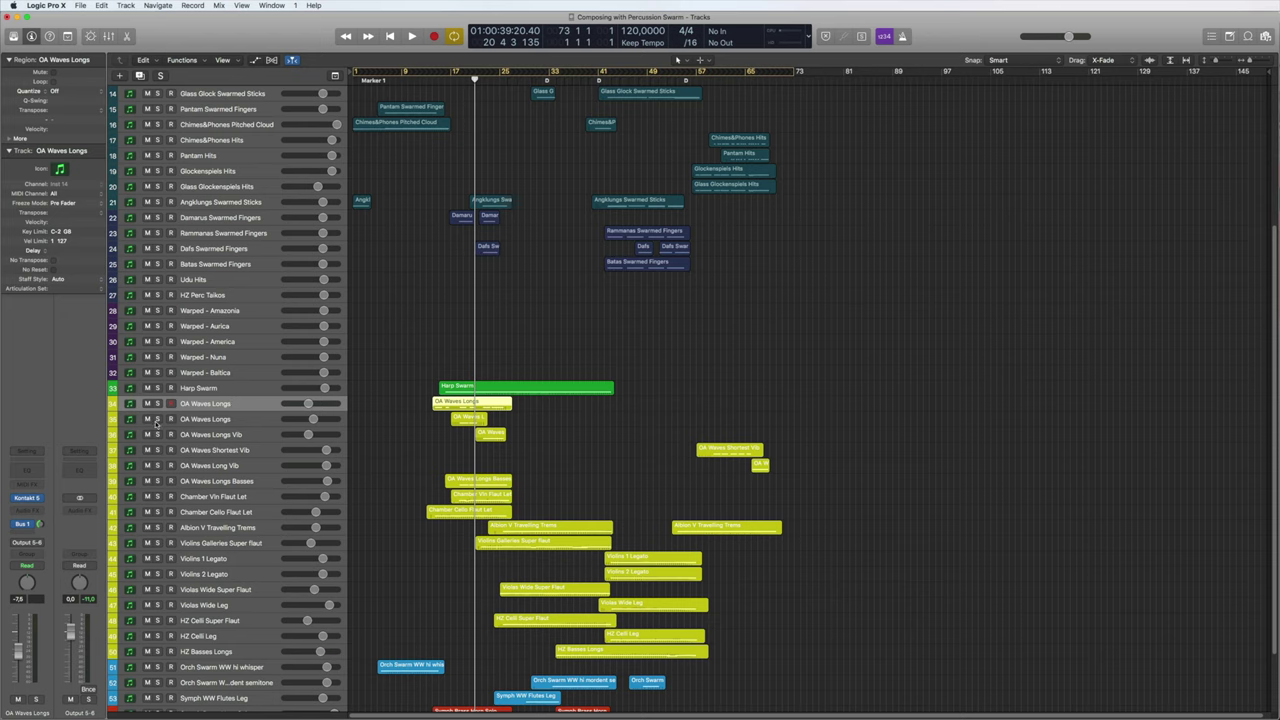
pyautogui.moveTo(157, 404); pyautogui.dragTo(157, 482)
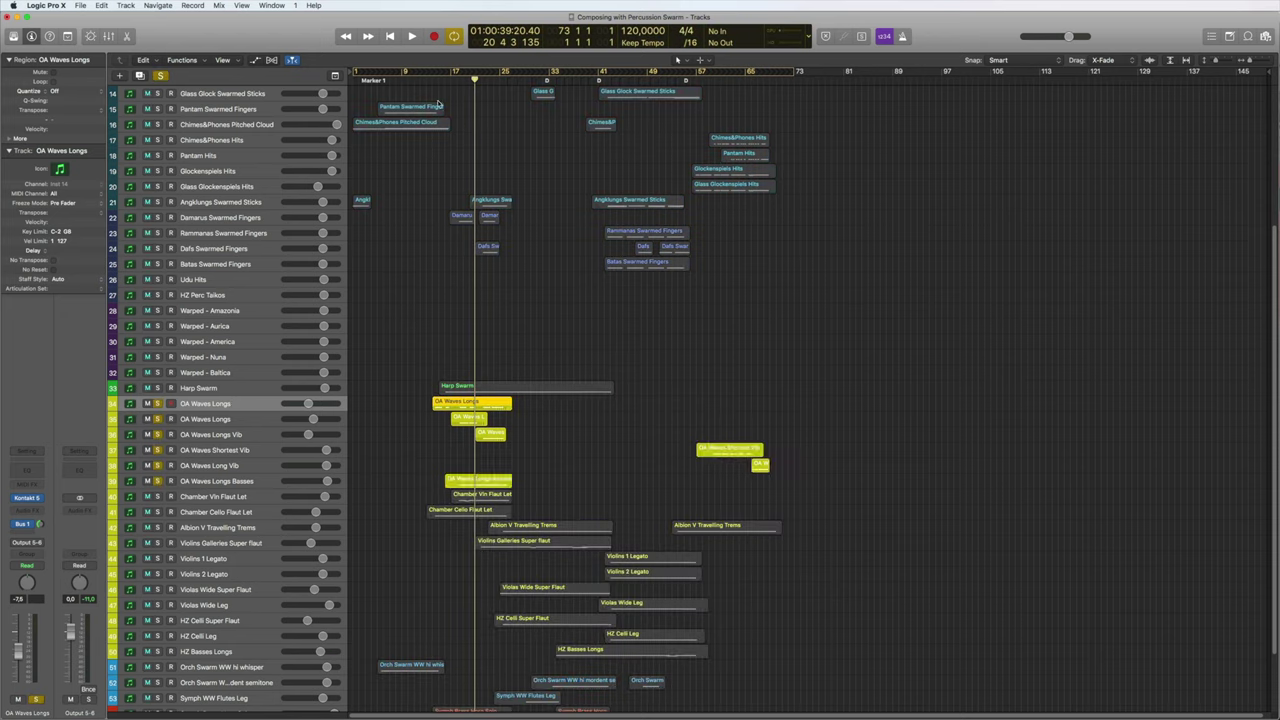
pyautogui.click(447, 88)
pyautogui.press('space')
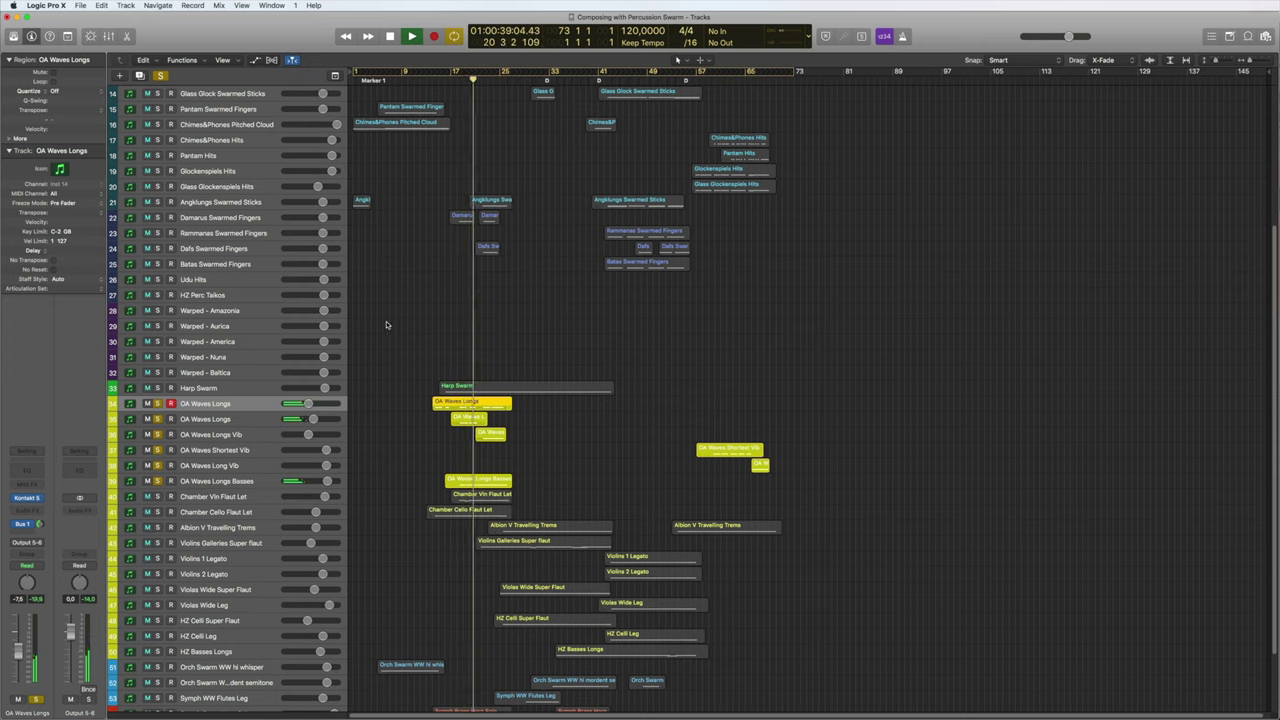
pyautogui.scroll(6, 431, 155)
pyautogui.press('space')
# Add Xylophones Swarmed Sticks Hot Rods, Glock Swarmed Sticks and Damarus Swarmed Fingers to the soloed playback, then clear all solos.
pyautogui.click(157, 111)
pyautogui.click(157, 279)
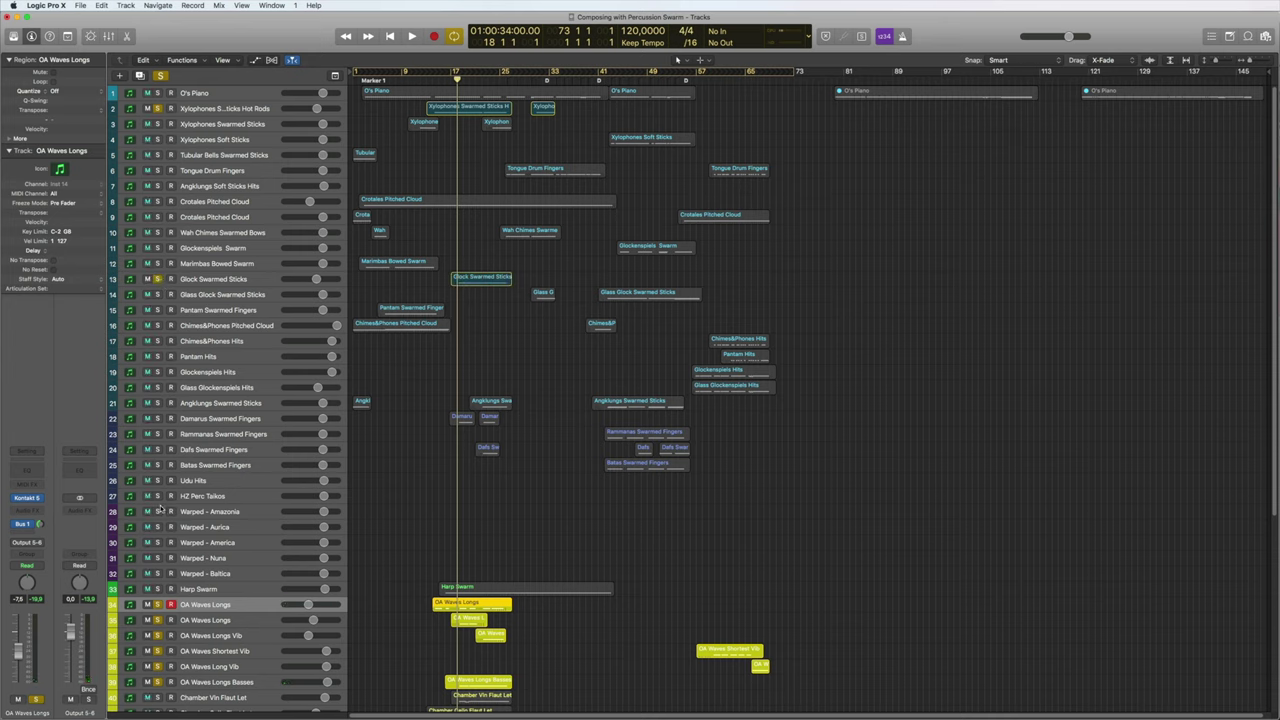
pyautogui.click(157, 418)
pyautogui.press('space')
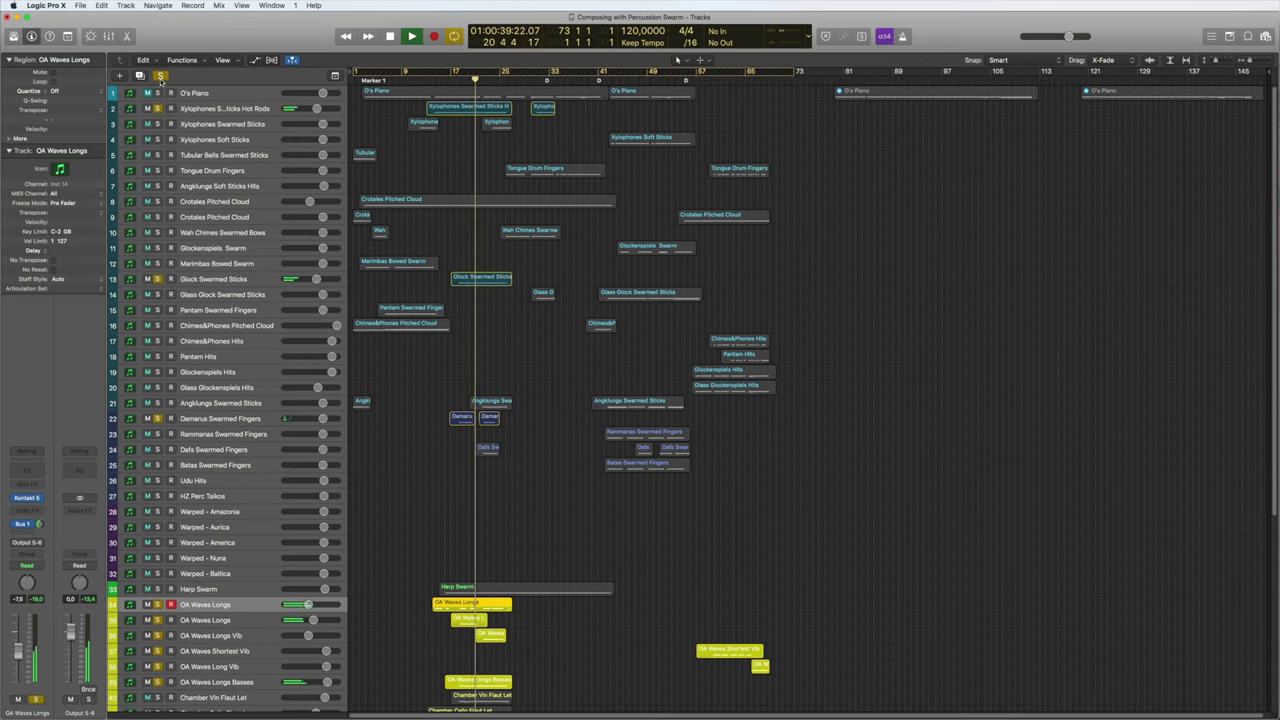
pyautogui.click(160, 75)
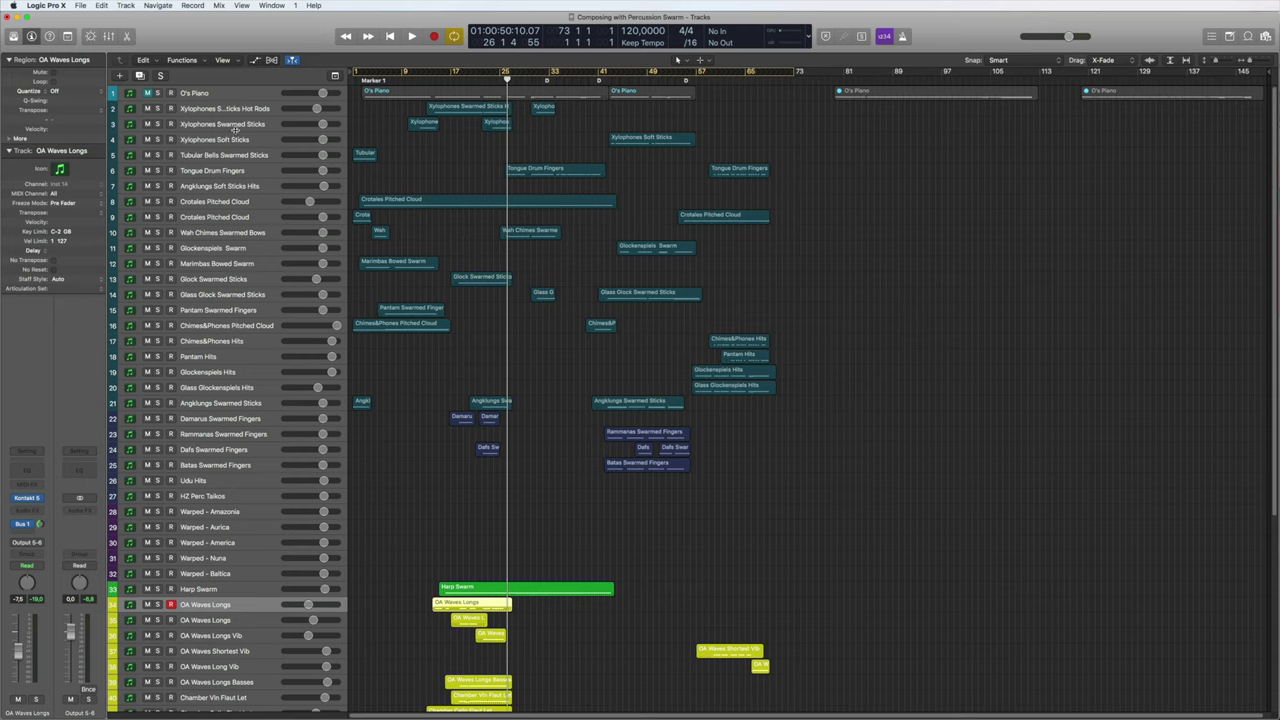
# Select the Xylophones Swarmed Sticks track and briefly open and close the Piano Roll.
pyautogui.click(188, 127)
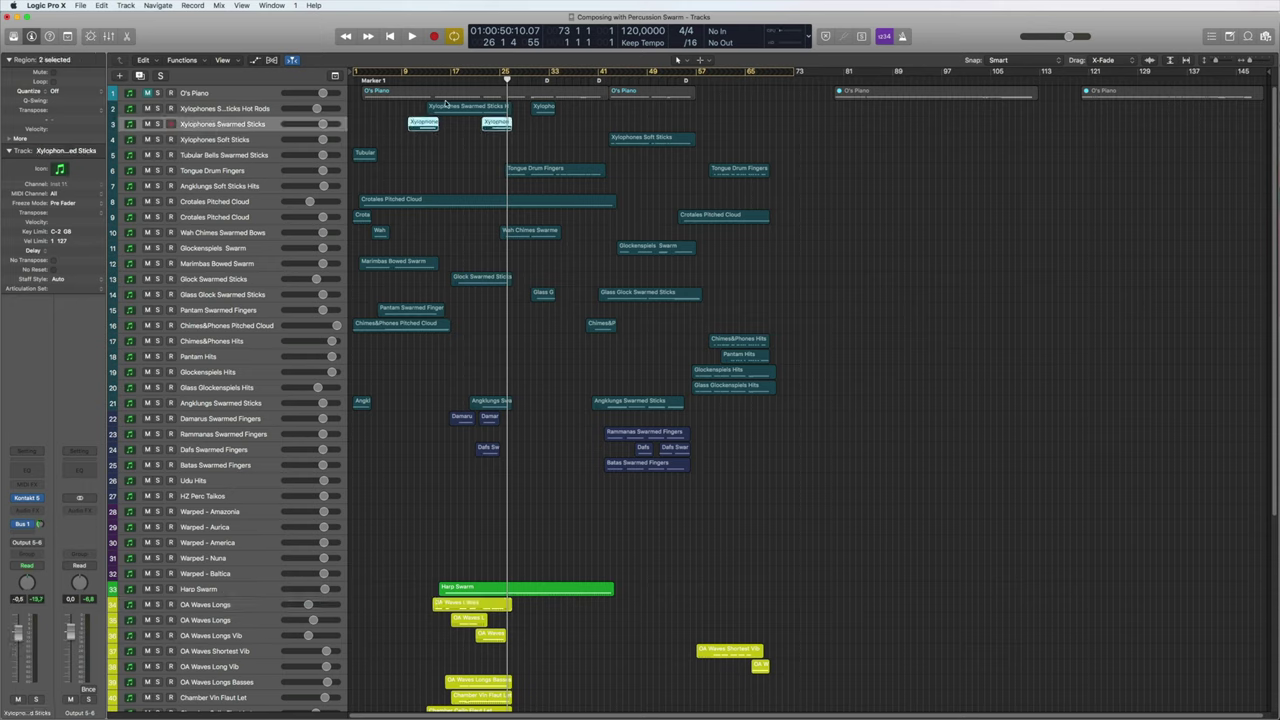
pyautogui.press('space')
pyautogui.press('e')
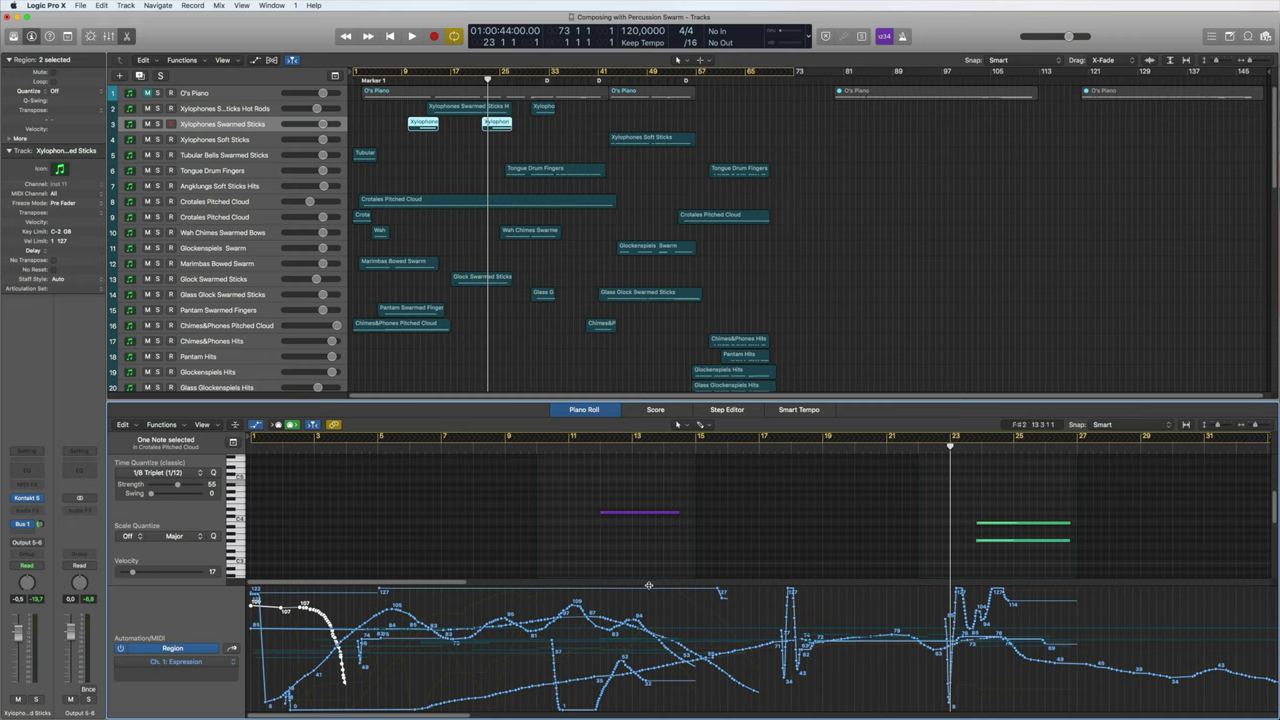
pyautogui.press('e')
# View the Harp Swarm track's Kontakt instrument and stop the soloed playback of Harp Swarm with Crotales Pitched Cloud and Albion V Travelling Trems.
pyautogui.scroll(-5, 466, 301)
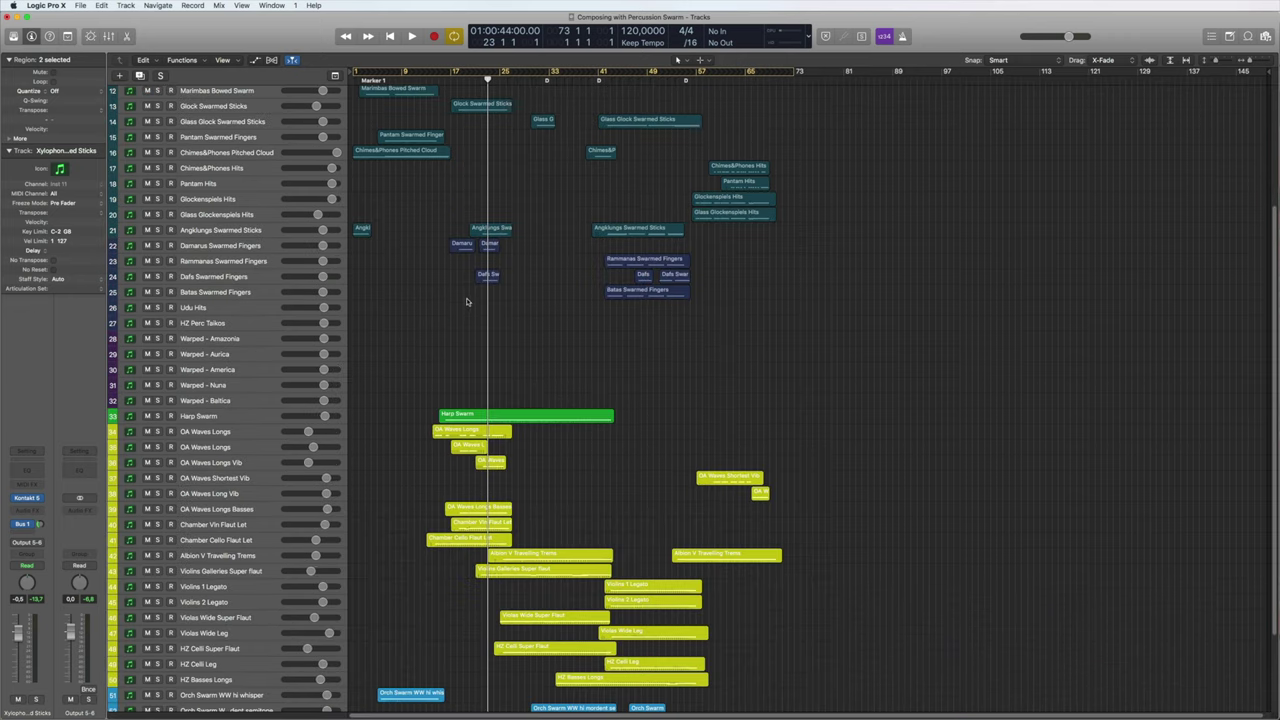
pyautogui.scroll(-2, 452, 468)
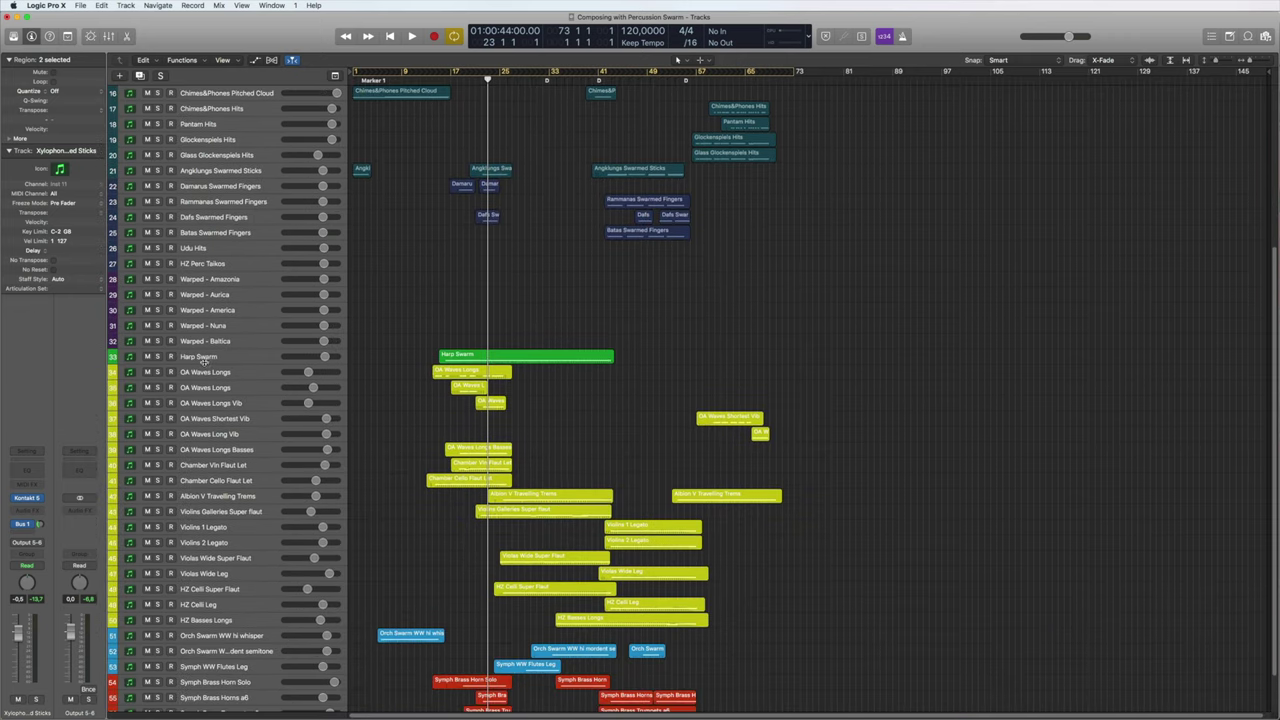
pyautogui.click(178, 362)
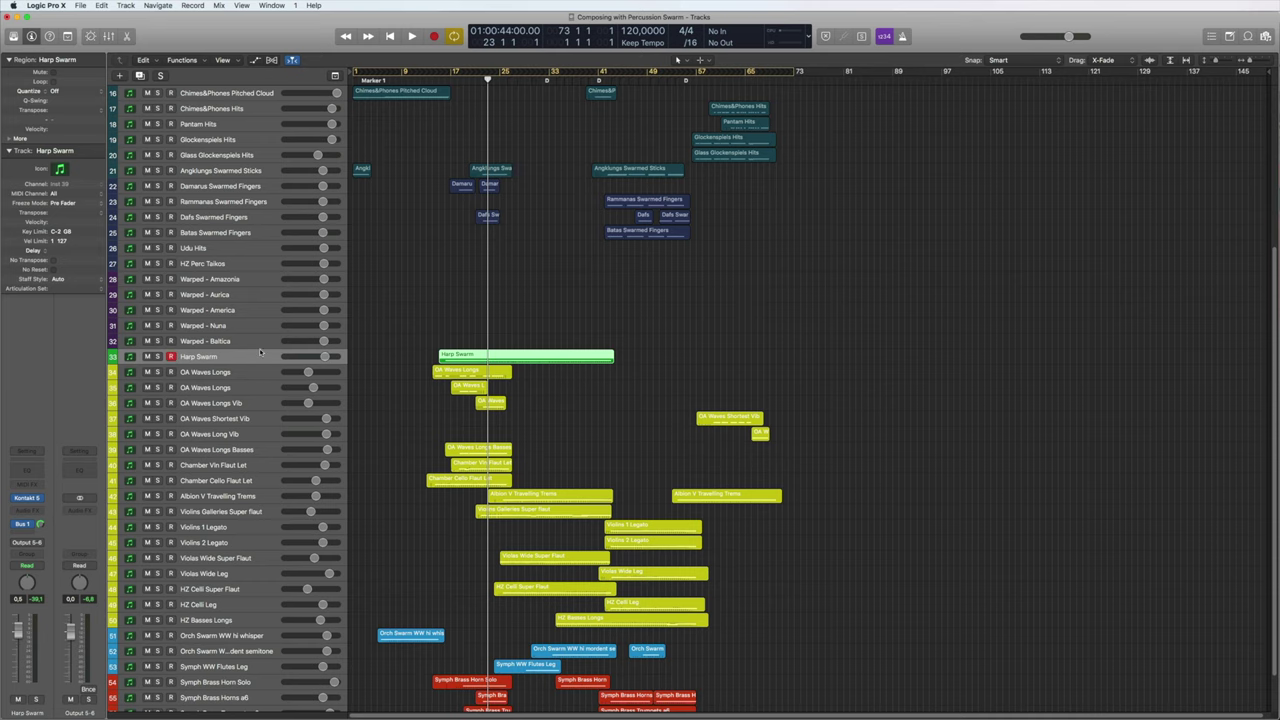
pyautogui.moveTo(24, 502)
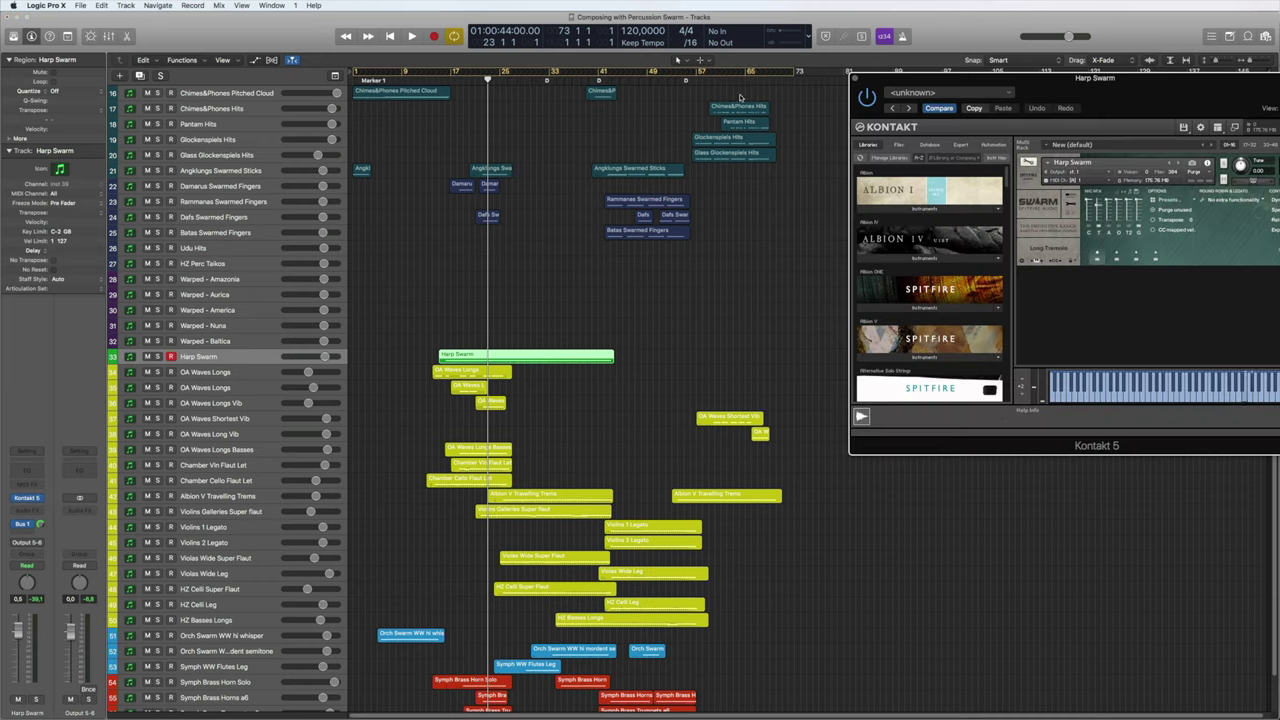
pyautogui.moveTo(1139, 80); pyautogui.dragTo(1054, 48)
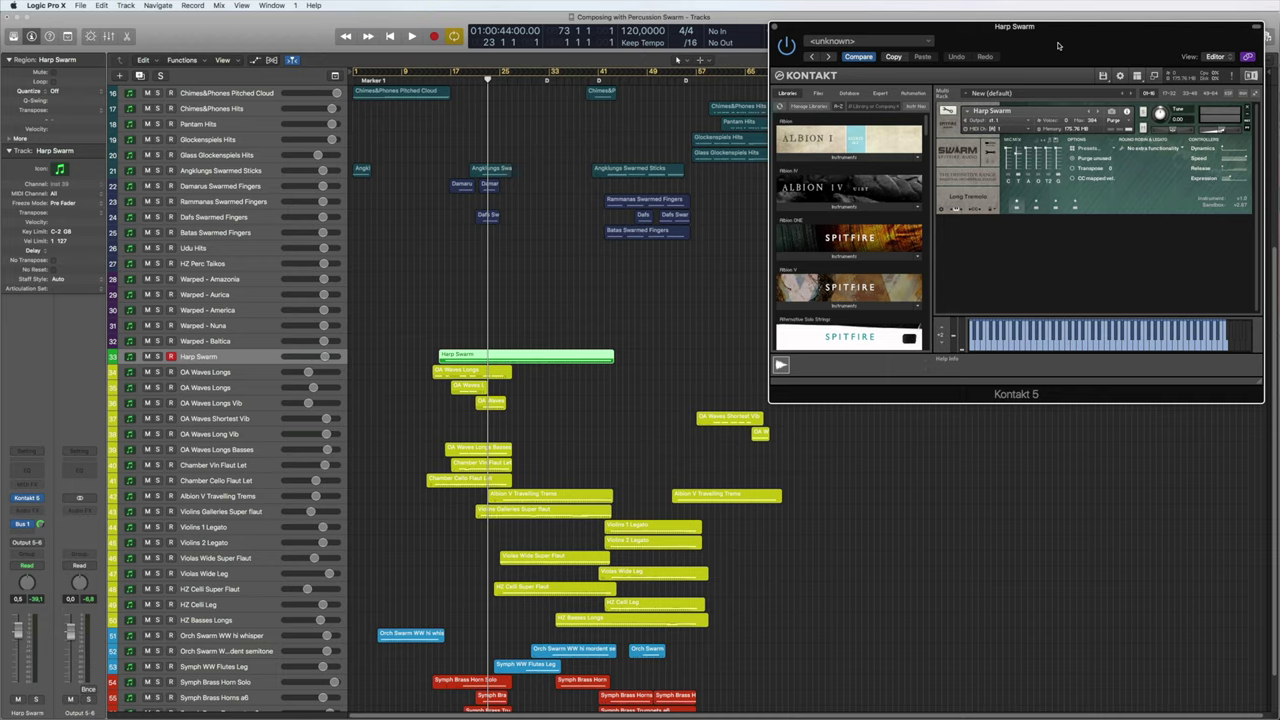
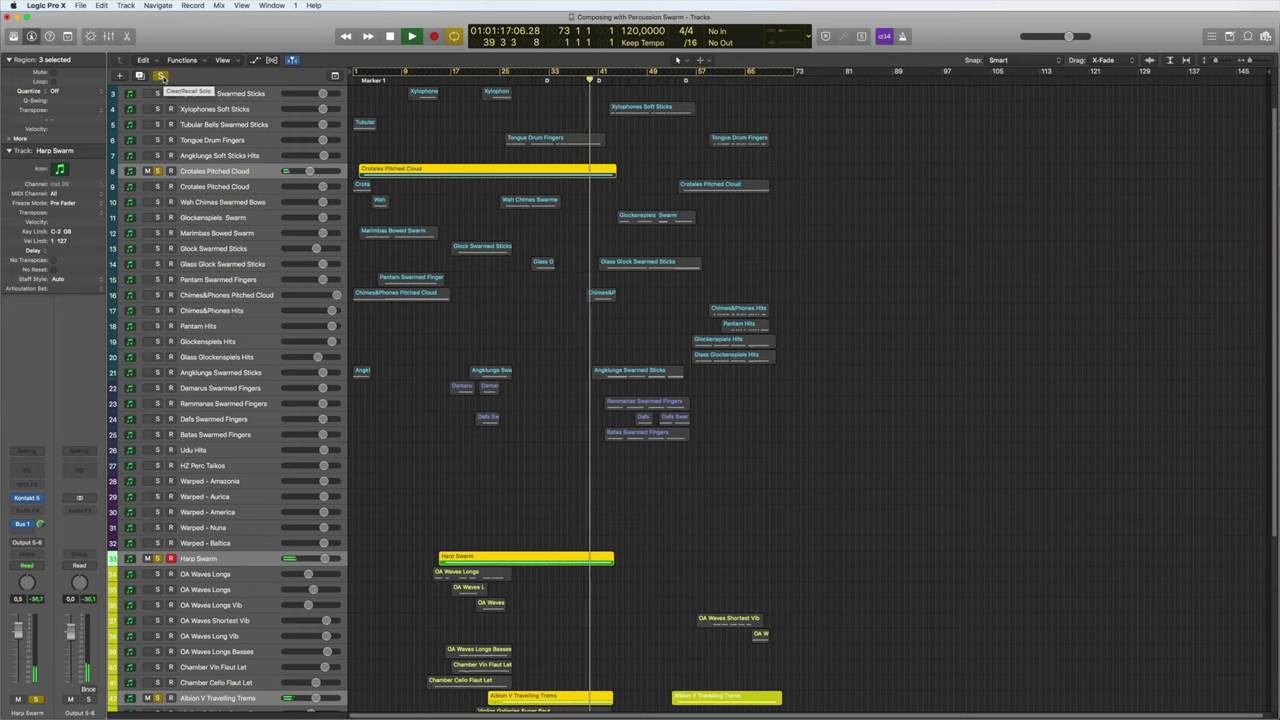
pyautogui.press('space')
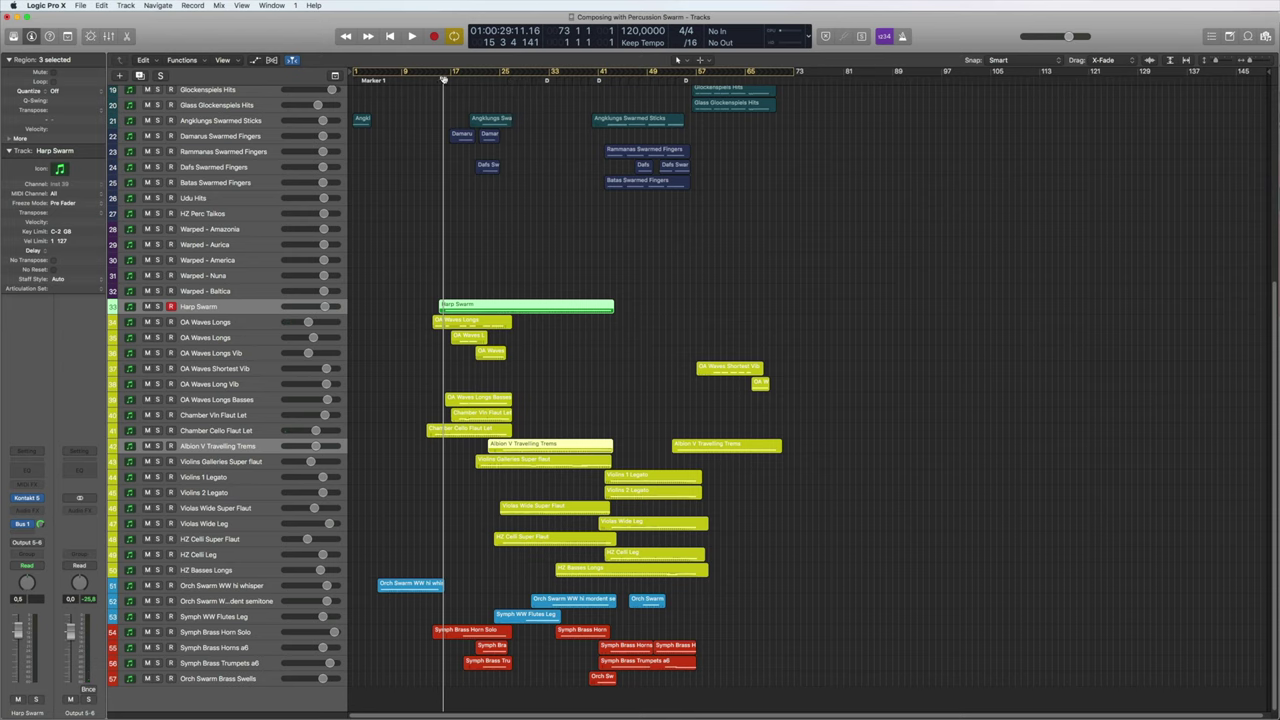
# Play from about bar 14 and solo the Chamber Vln Flaut Let and Chamber Cello Flaut Let tracks.
pyautogui.click(438, 80)
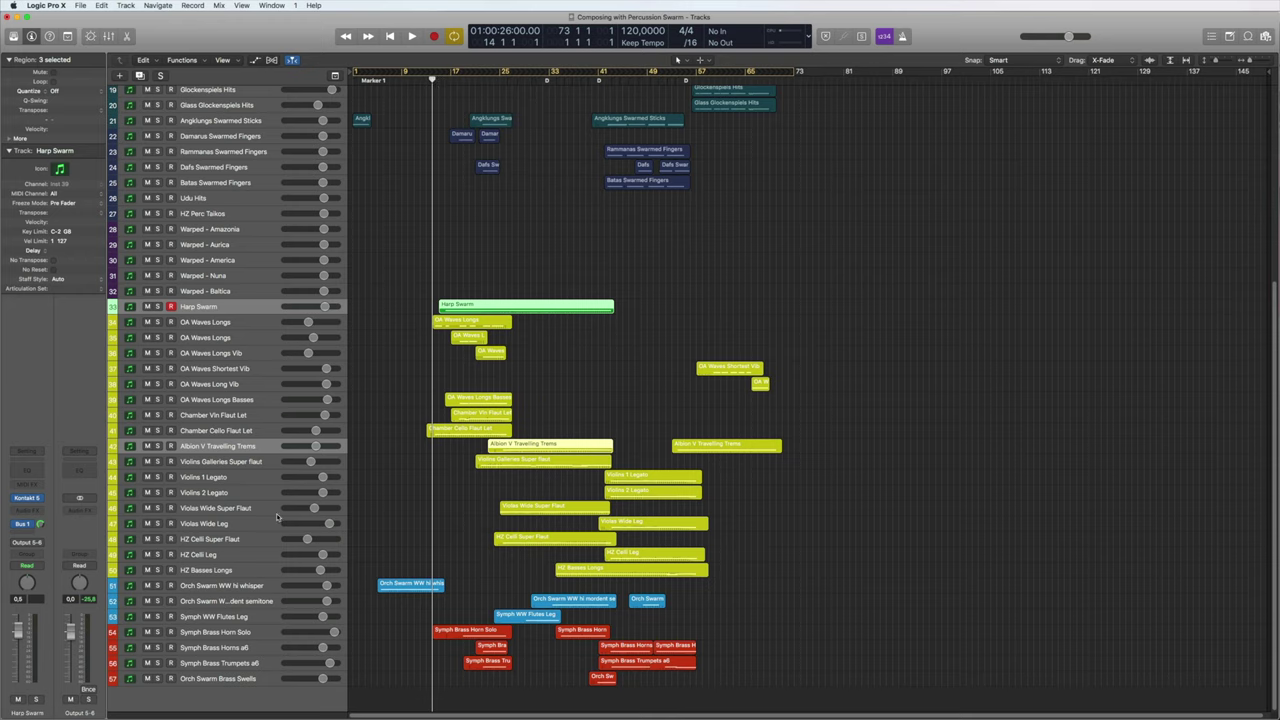
pyautogui.press('space')
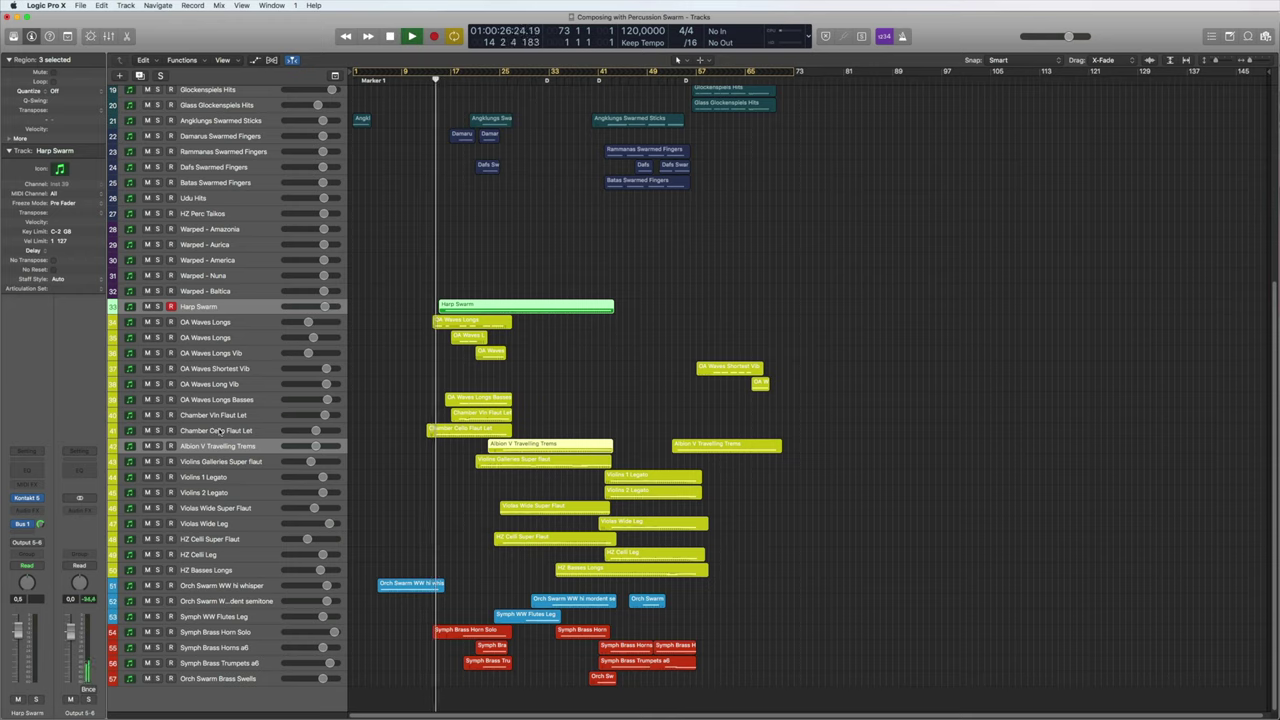
pyautogui.click(213, 426)
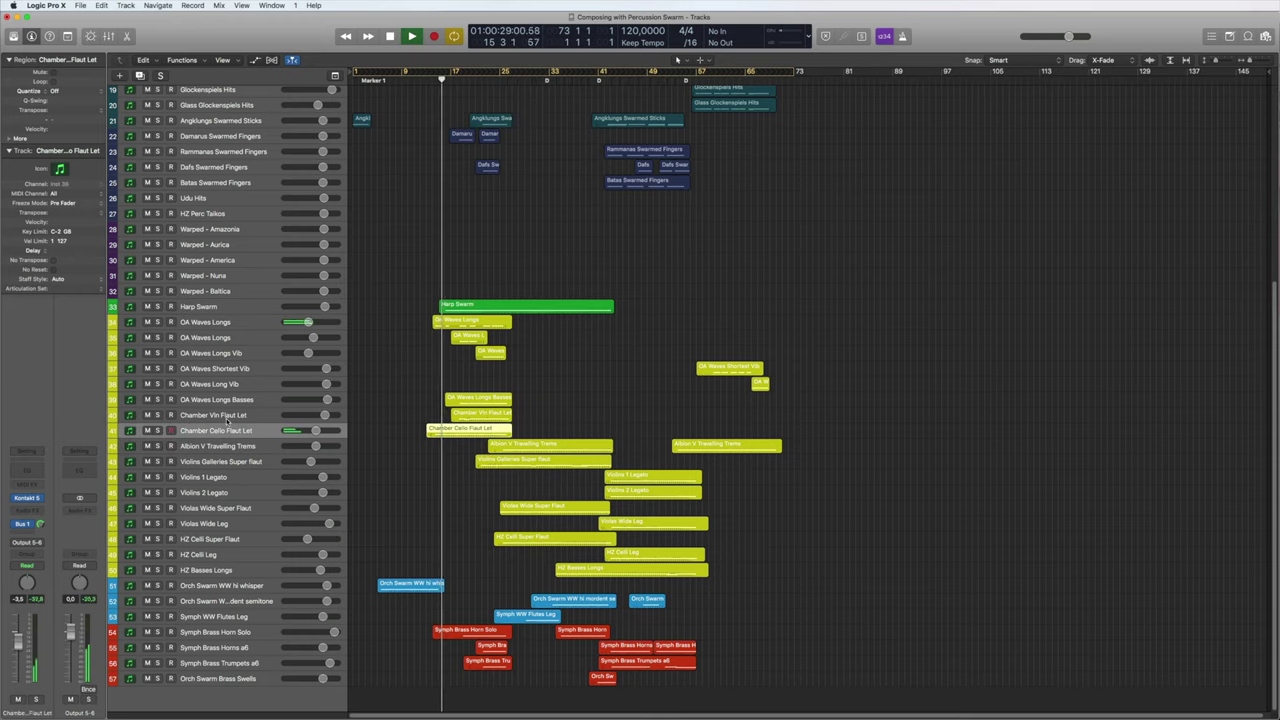
pyautogui.moveTo(157, 415); pyautogui.dragTo(157, 430)
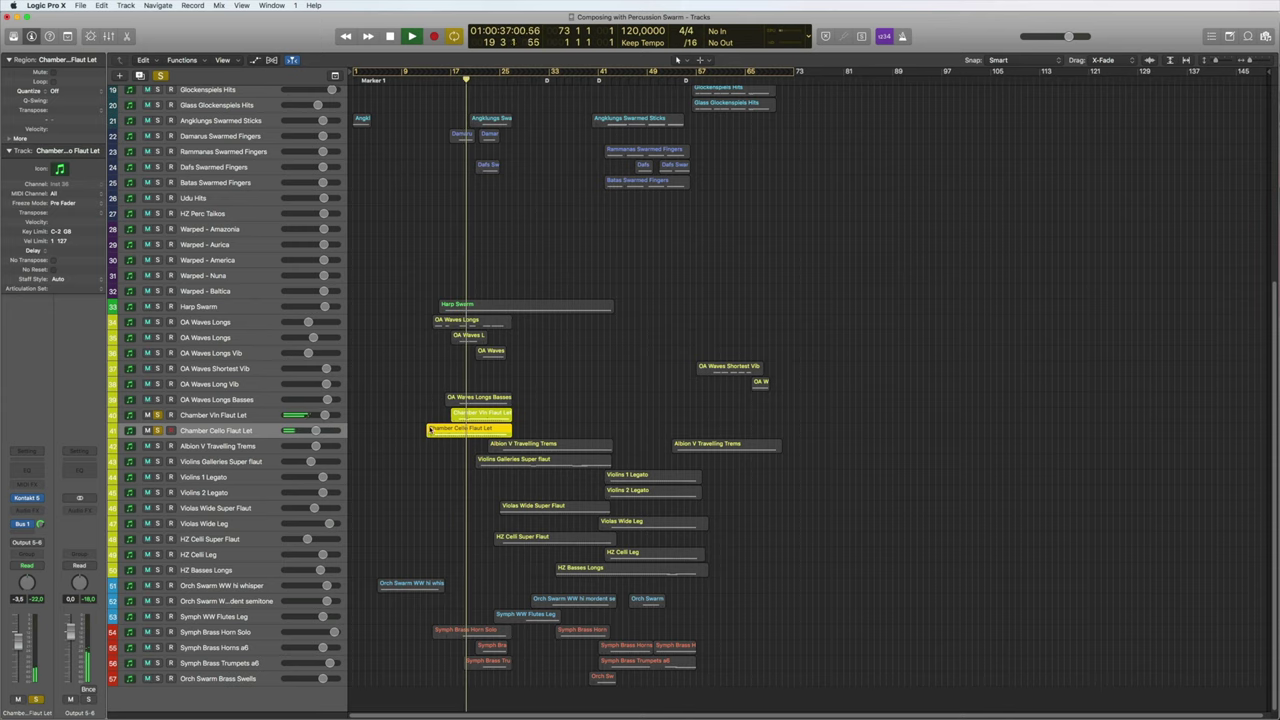
# Select the Chamber Vln and Chamber Cello Flaut Let regions and examine their notes and expression automation in the Piano Roll.
pyautogui.moveTo(428, 412); pyautogui.dragTo(470, 430)
pyautogui.press('e')
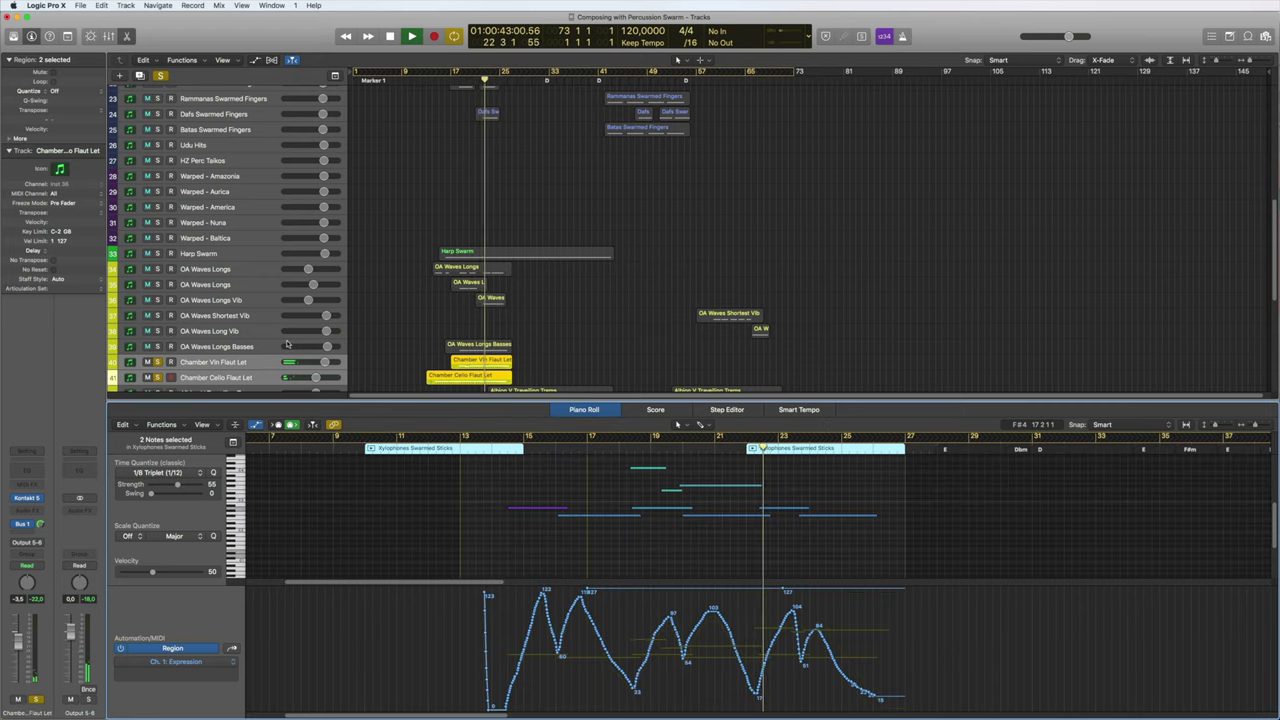
pyautogui.scroll(3, 716, 527)
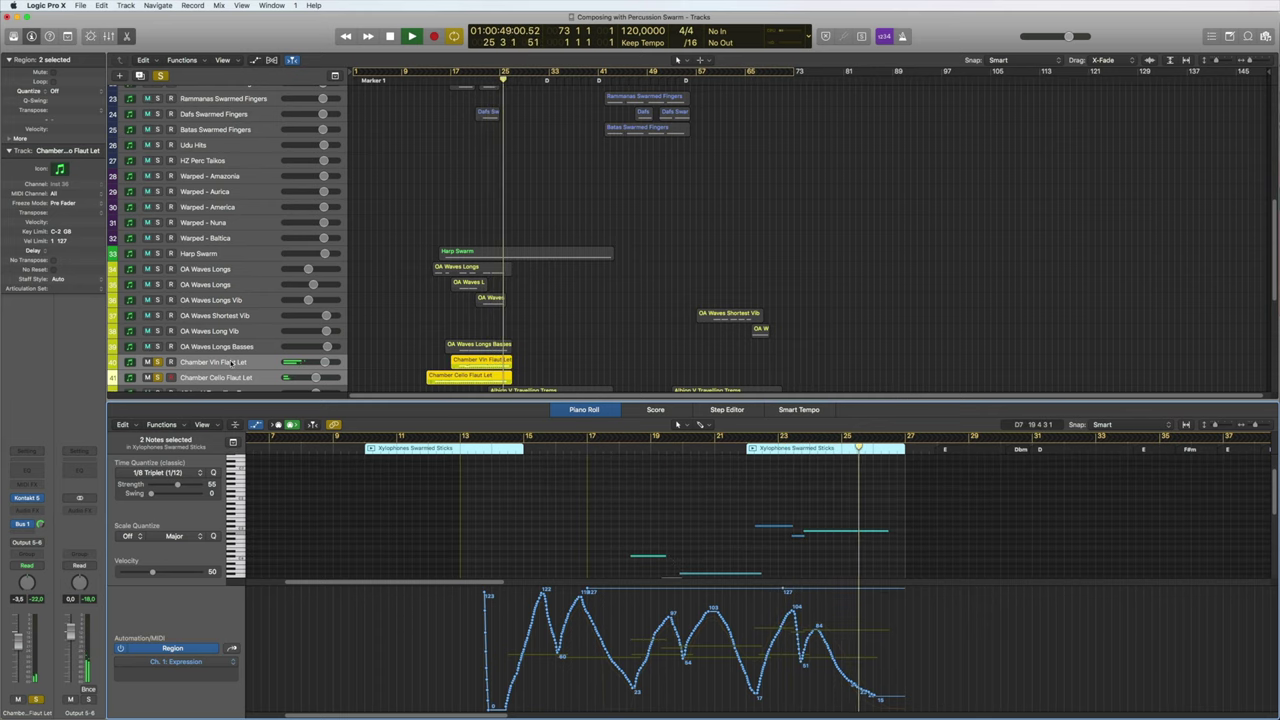
# View the Chamber Vln Flaut Let track's Kontakt instrument, close it with the Piano Roll, and clear the solos.
pyautogui.click(470, 359)
pyautogui.press('v')
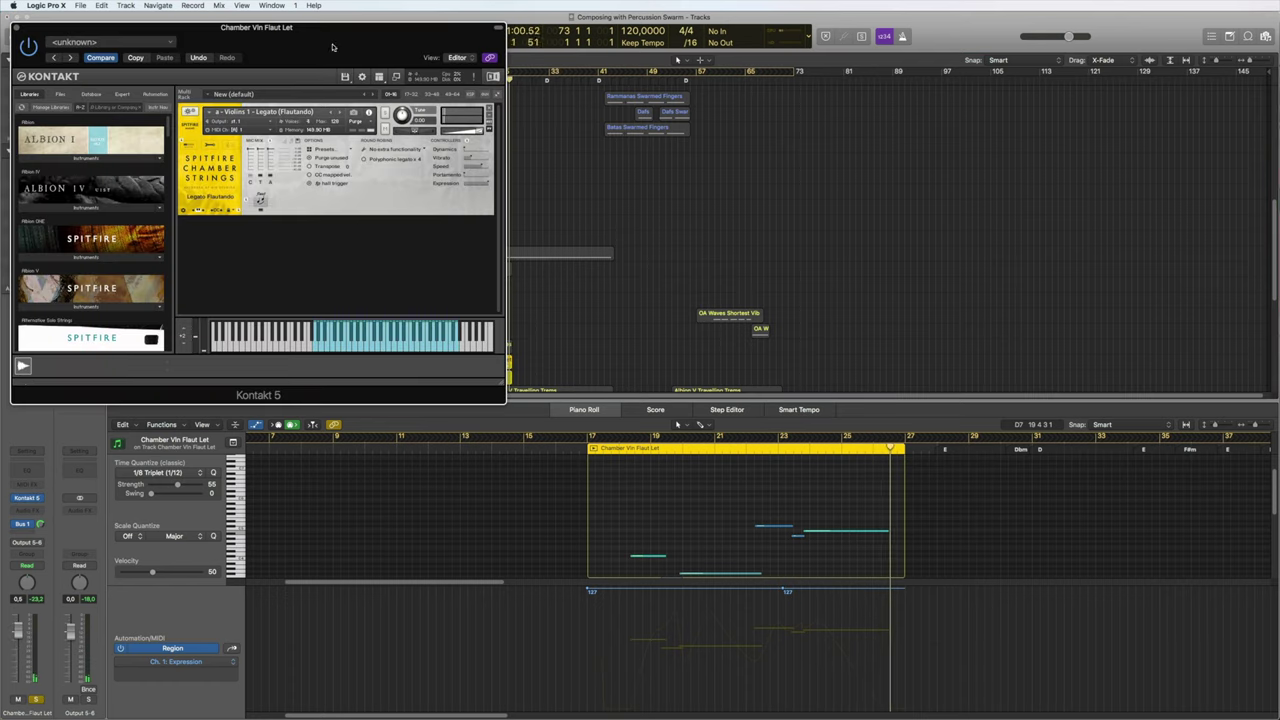
pyautogui.moveTo(256, 27); pyautogui.dragTo(1012, 27)
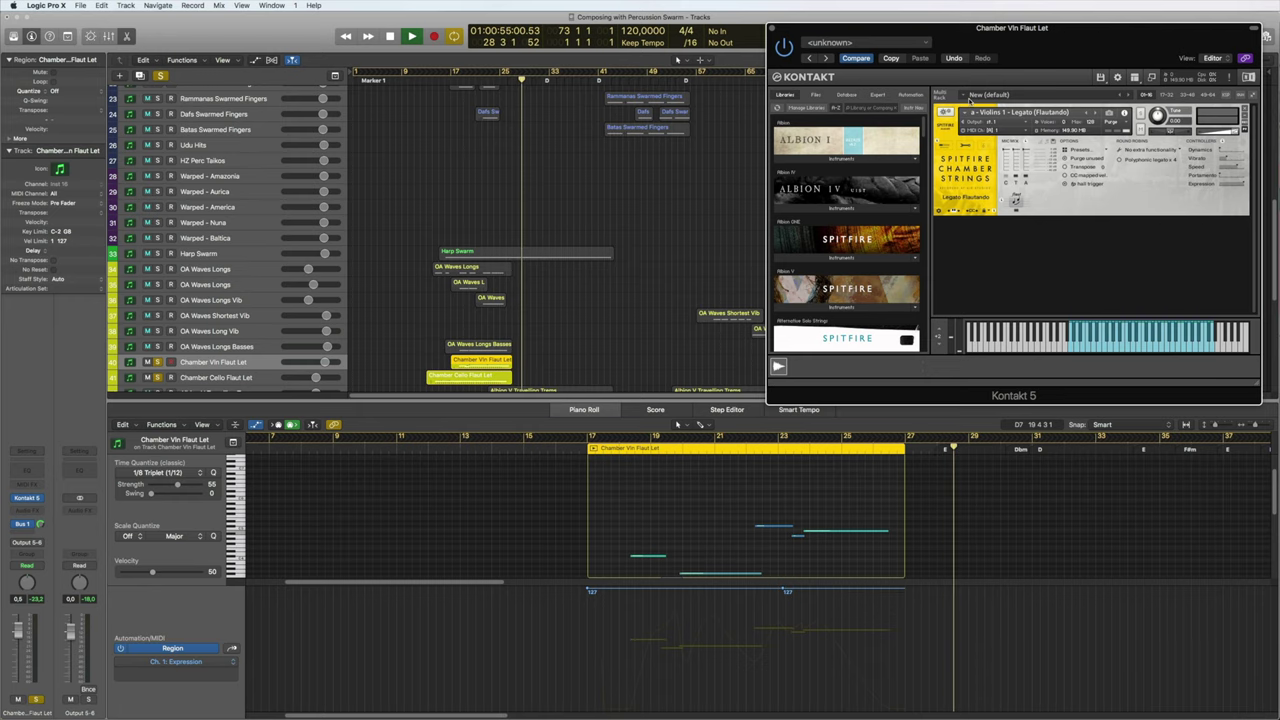
pyautogui.press('v')
pyautogui.press('e')
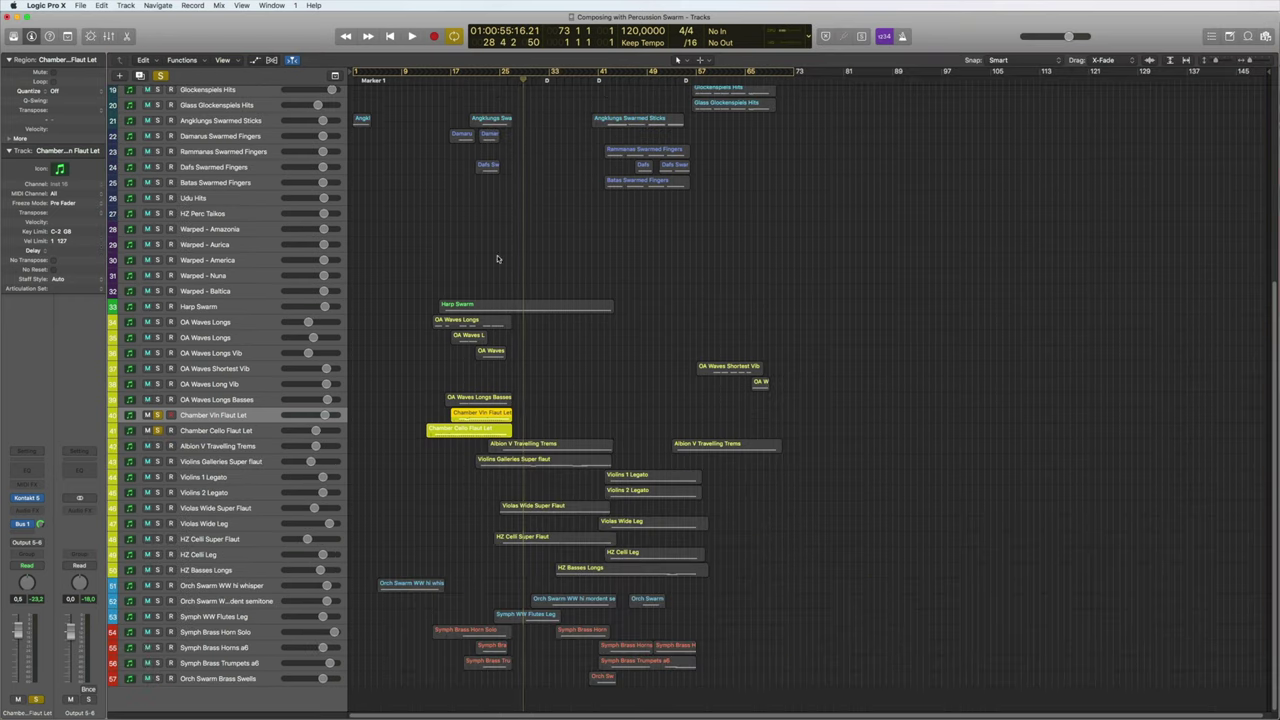
pyautogui.click(158, 429)
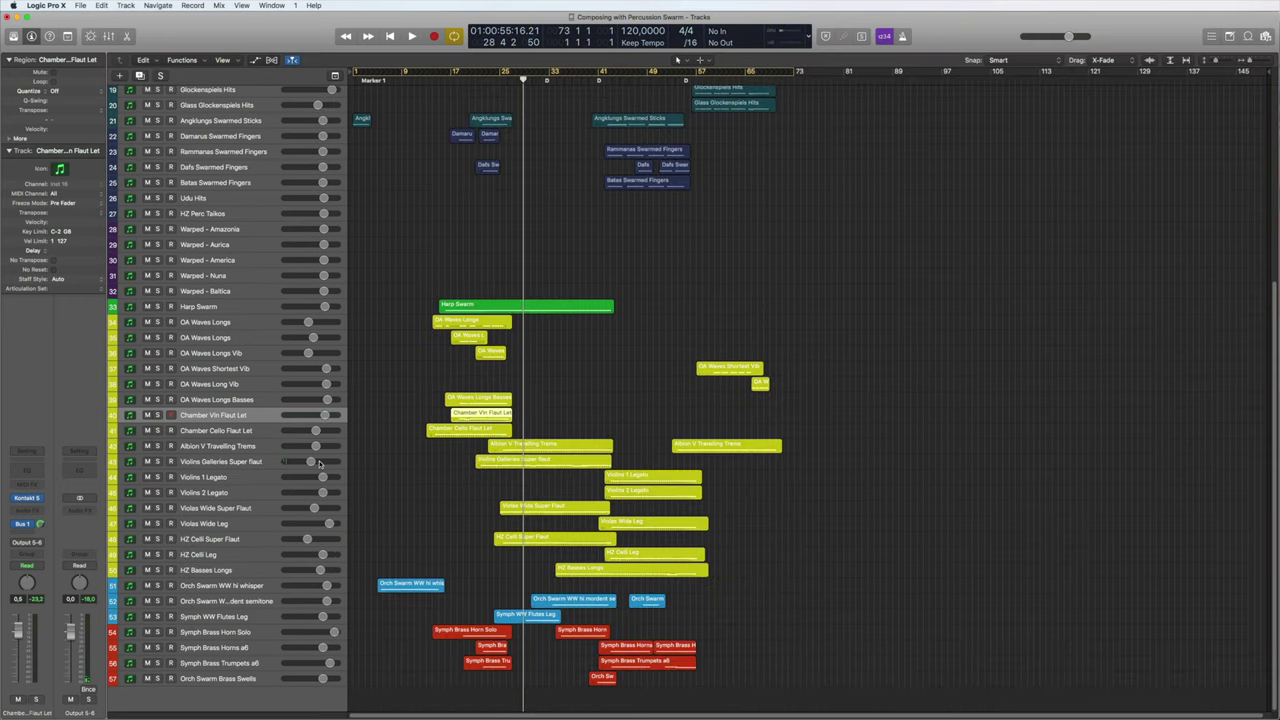
# Show the HZStrings instrument of the Violins Galleries Super flaut track and move its window clear of the track list.
pyautogui.click(249, 463)
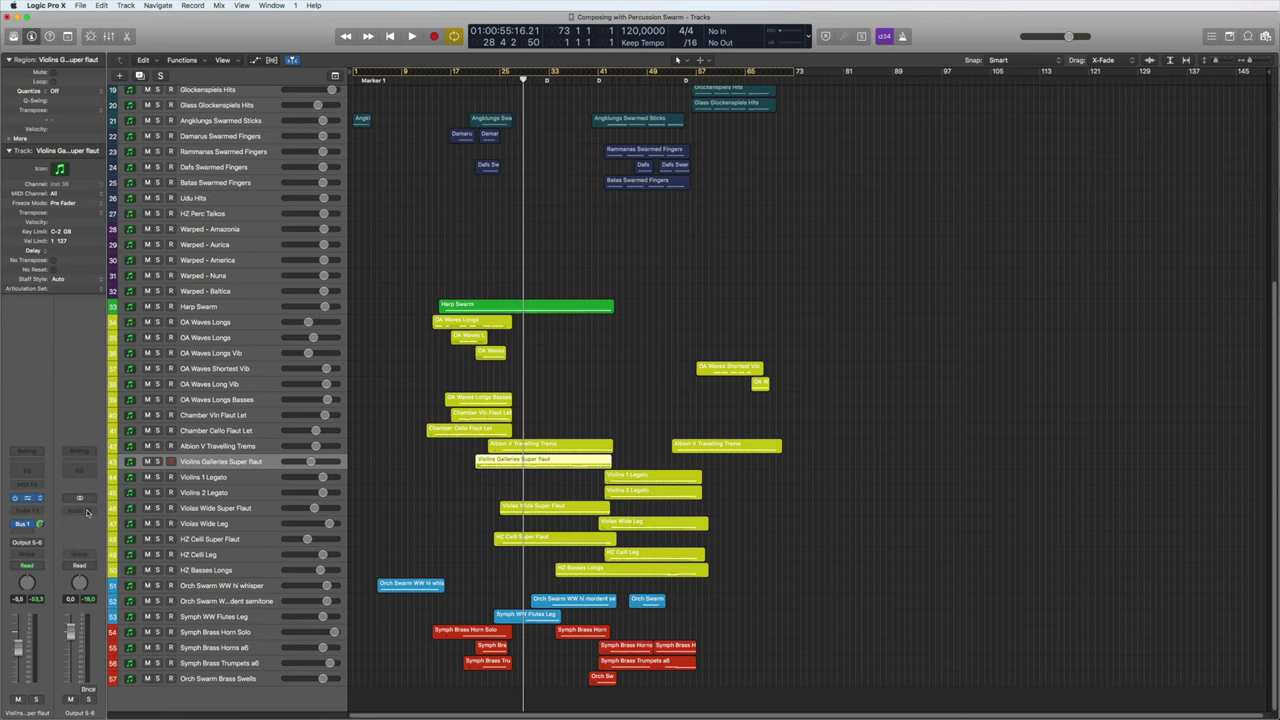
pyautogui.press('v')
pyautogui.moveTo(1183, 38); pyautogui.dragTo(1107, 28)
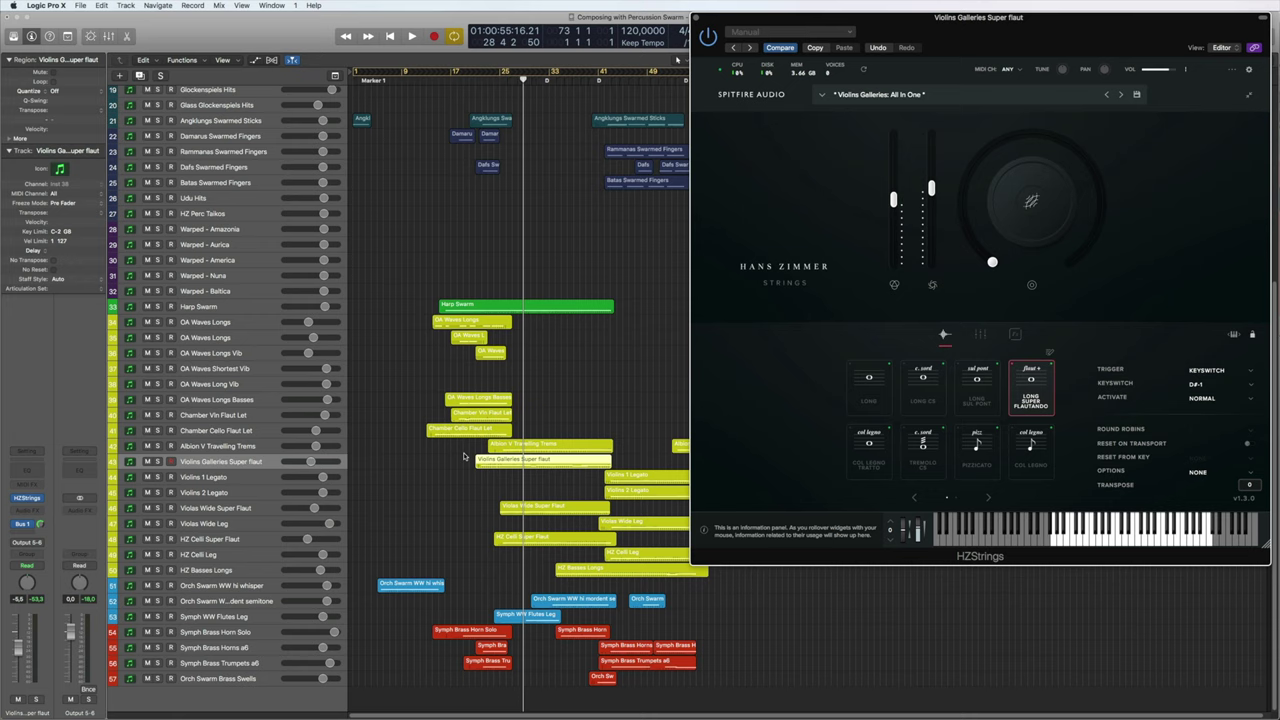
# Solo the Violins Galleries, Violas Wide and HZ Celli Super Flaut regions together and play them.
pyautogui.keyDown('shift'); pyautogui.click(540, 506); pyautogui.keyUp('shift')
pyautogui.keyDown('shift'); pyautogui.click(540, 538); pyautogui.keyUp('shift')
pyautogui.hotkey('ctrl', 's')
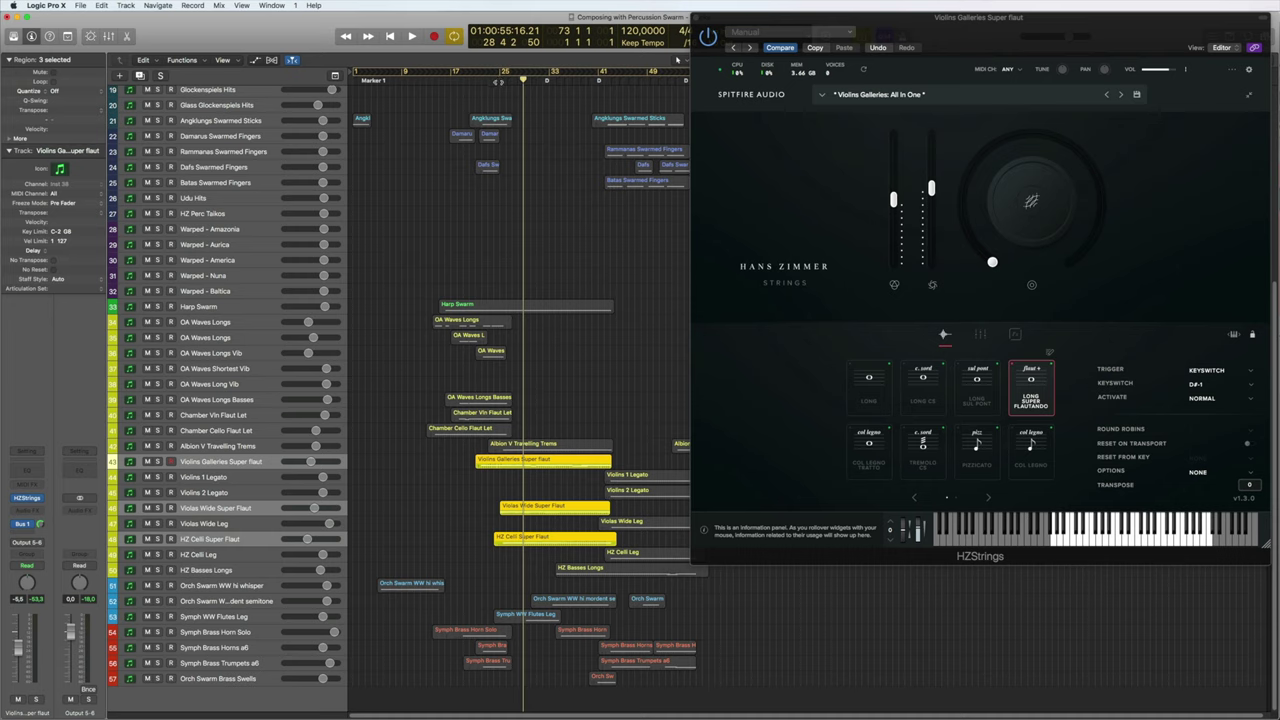
pyautogui.press('space')
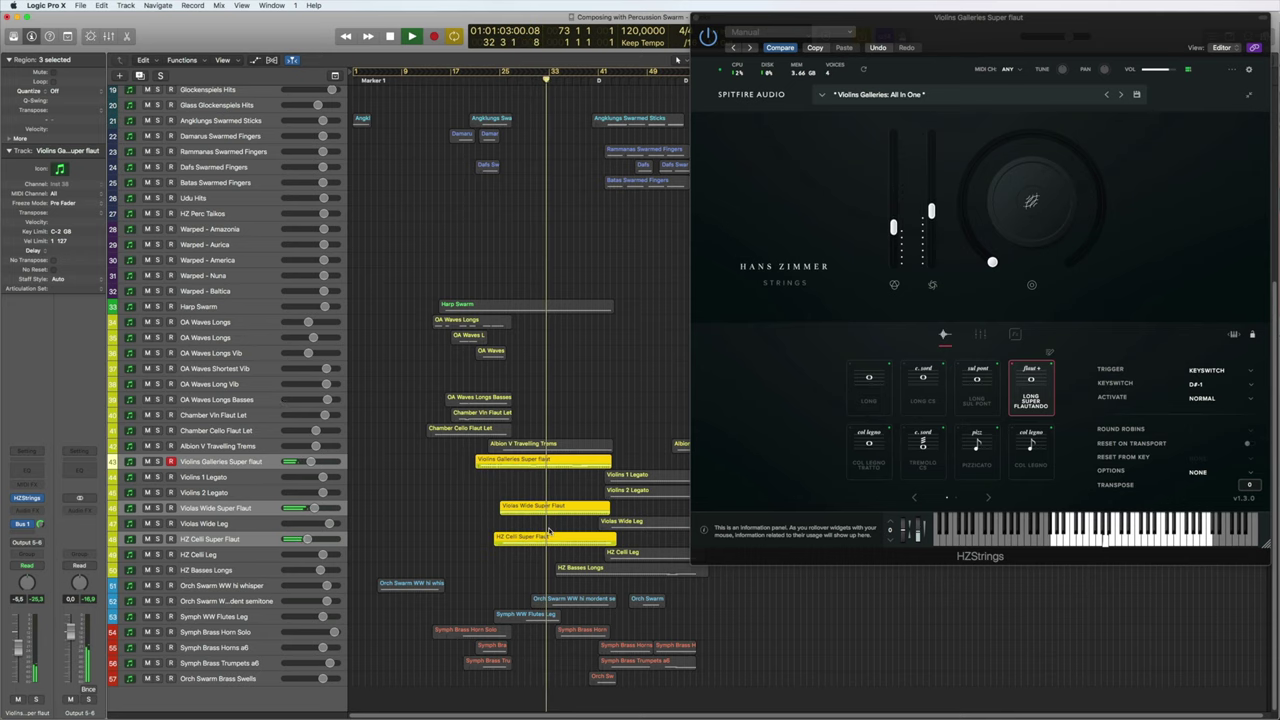
# Examine the three Super Flaut regions' notes and expression curves in the Piano Roll during playback, then stop and close it.
pyautogui.press('p')
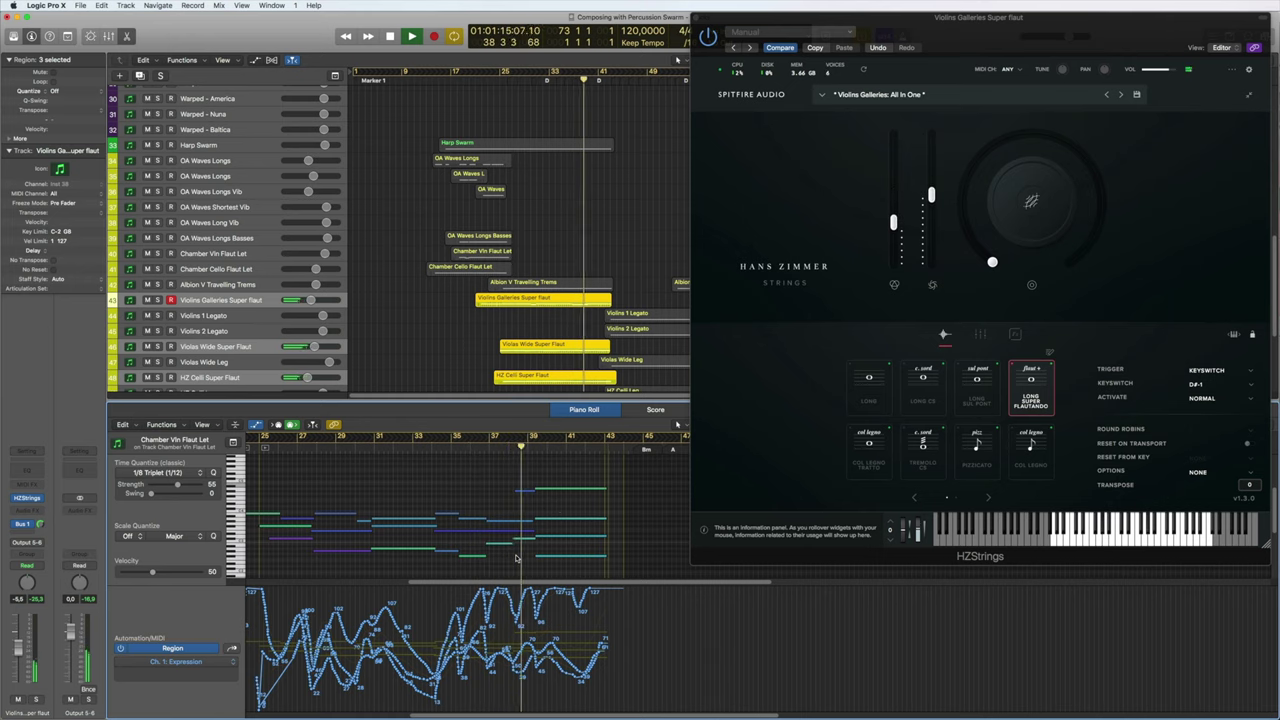
pyautogui.hscroll(2, 500, 556)
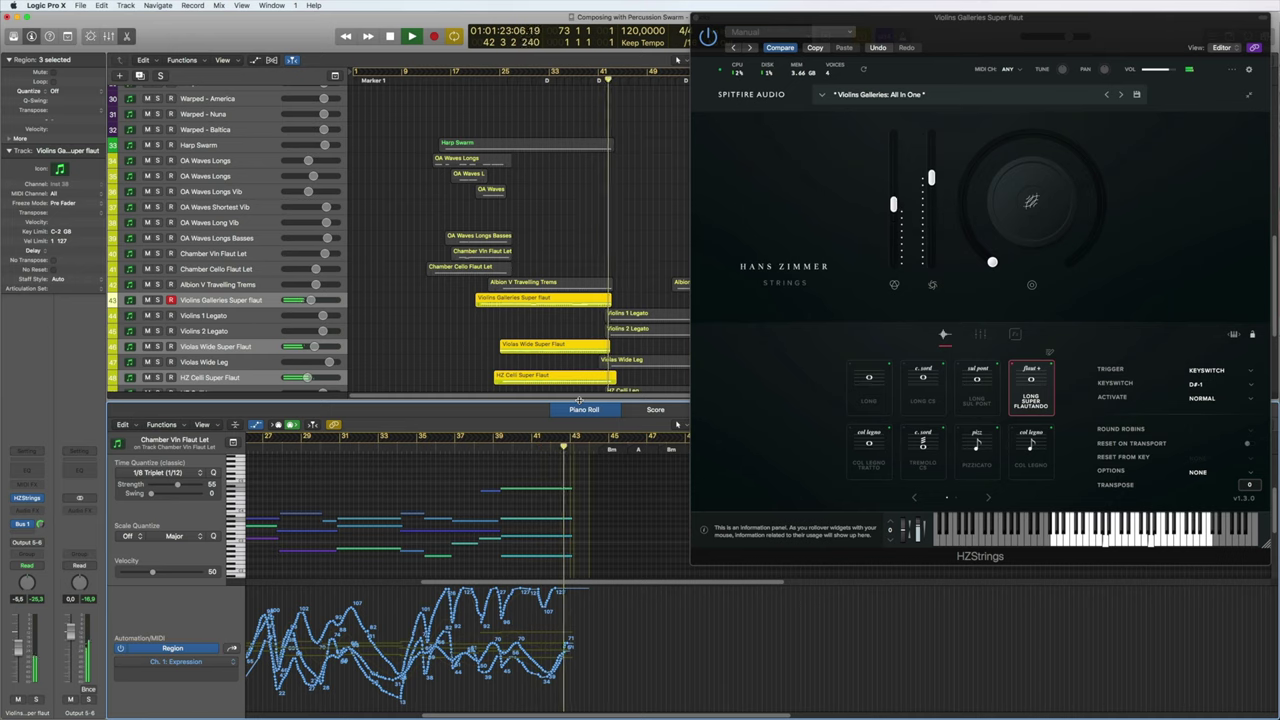
pyautogui.press('space')
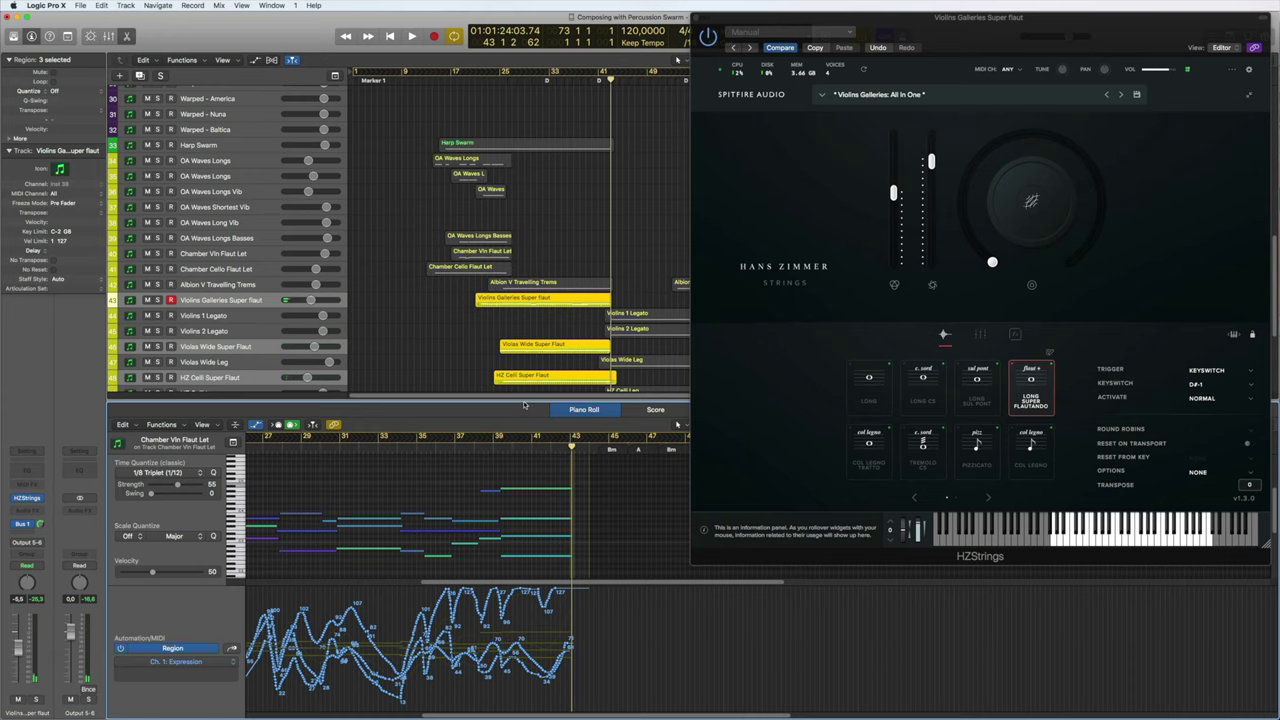
pyautogui.press('e')
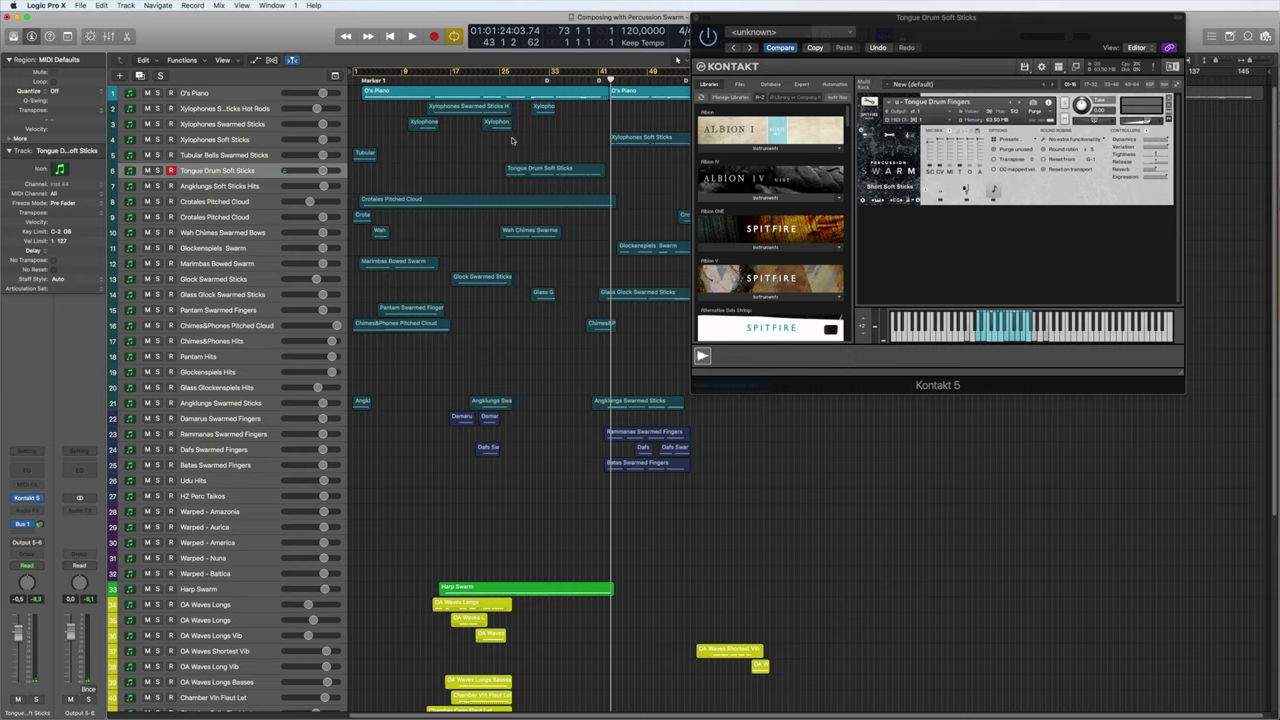
# Solo and play Tongue Drum Soft Sticks, adding O's Piano, Xylophones Swarmed Sticks Hot Rods, Wah Chimes Swarmed Bows and Harp Swarm.
pyautogui.click(157, 171)
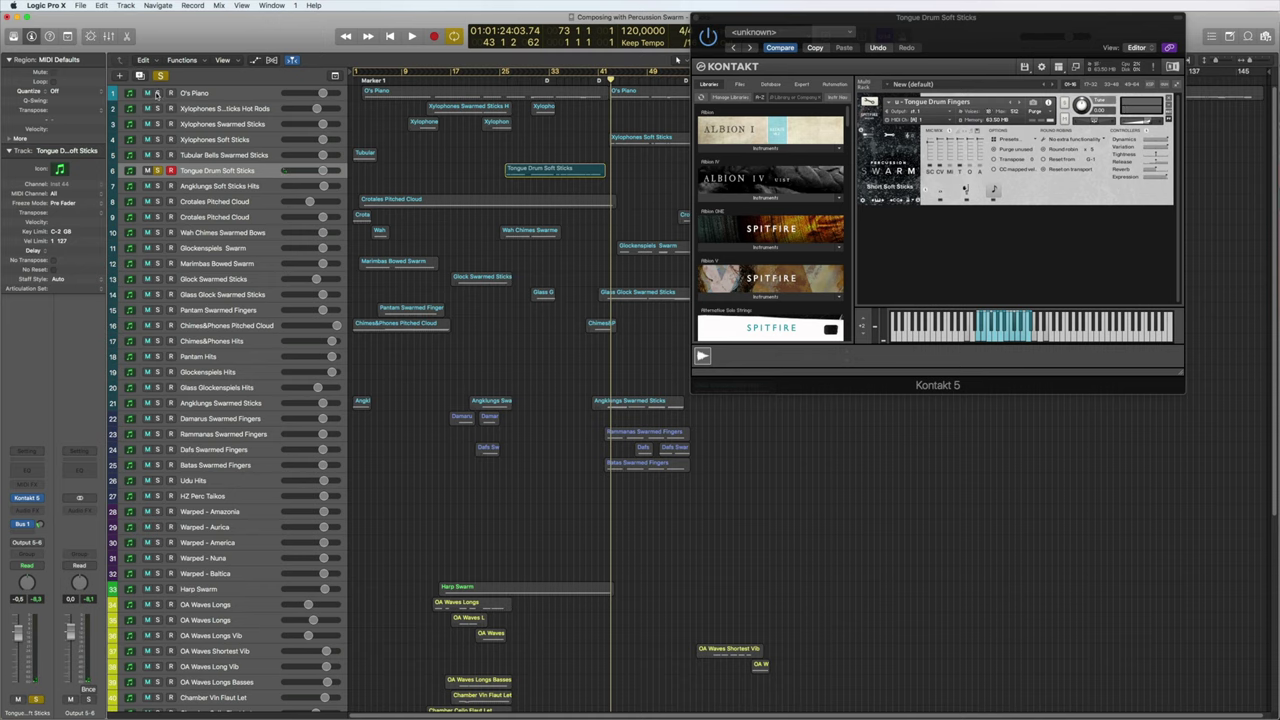
pyautogui.press('space')
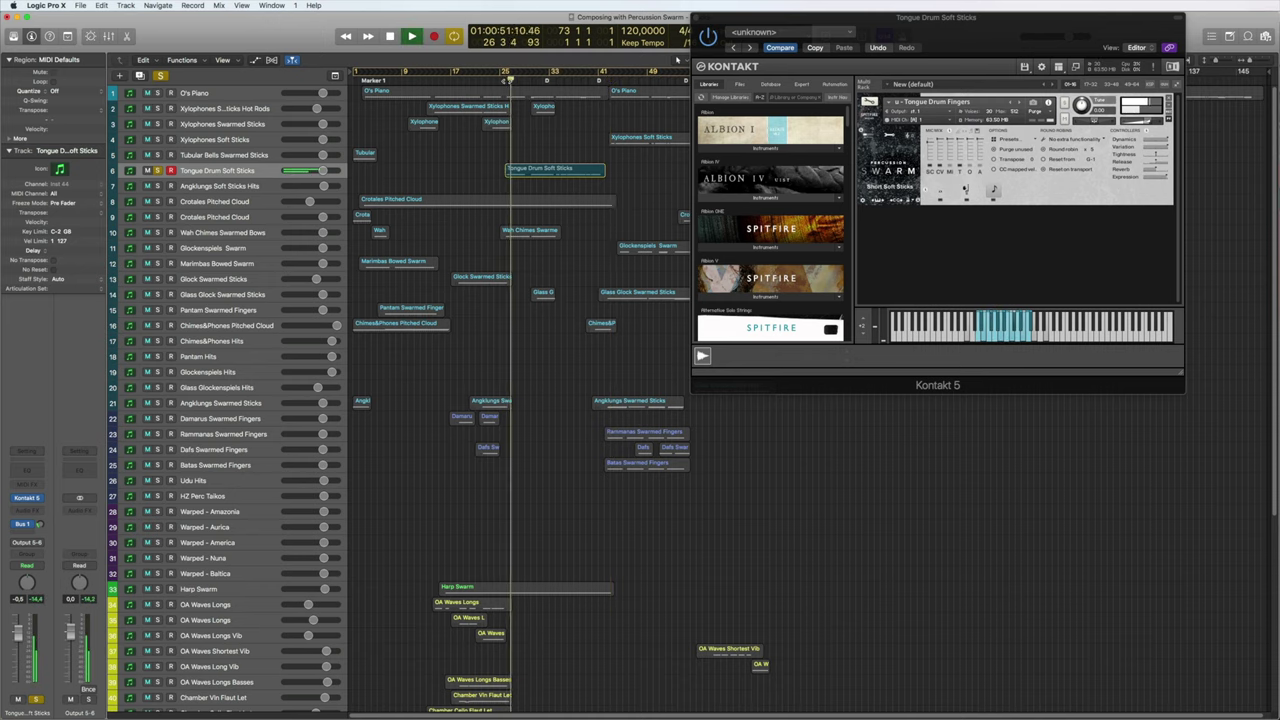
pyautogui.click(157, 93)
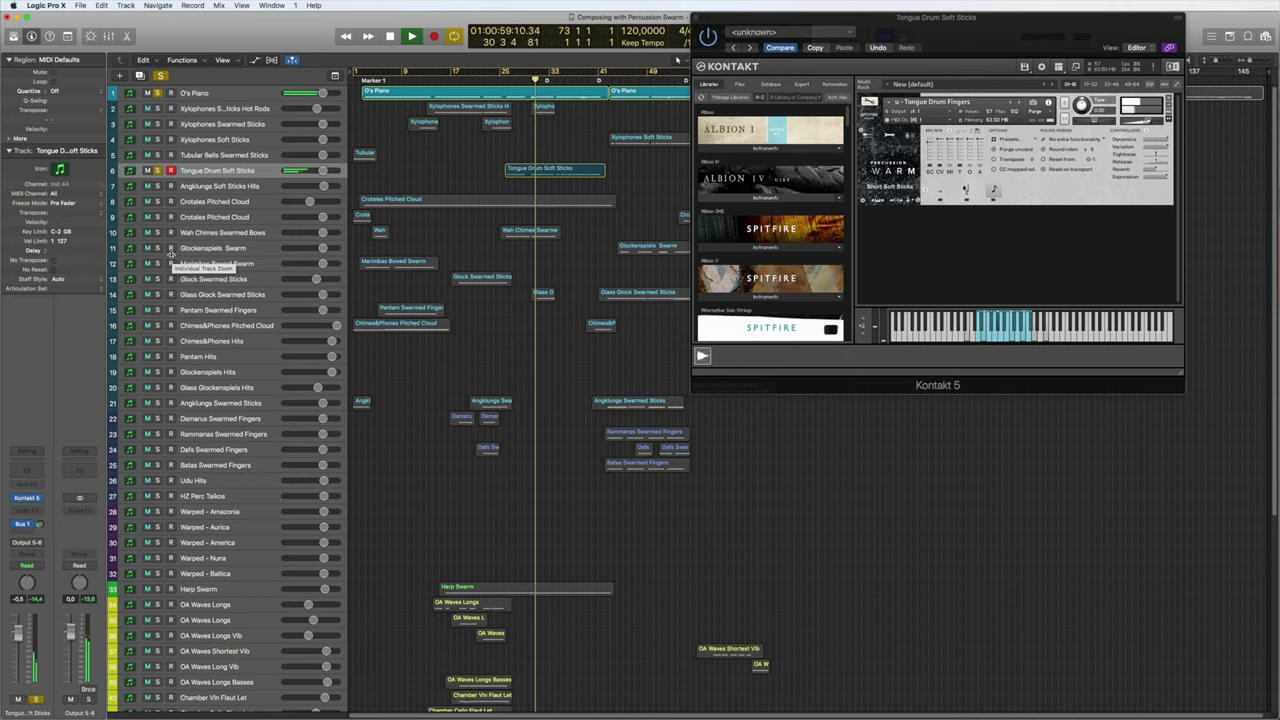
pyautogui.click(157, 108)
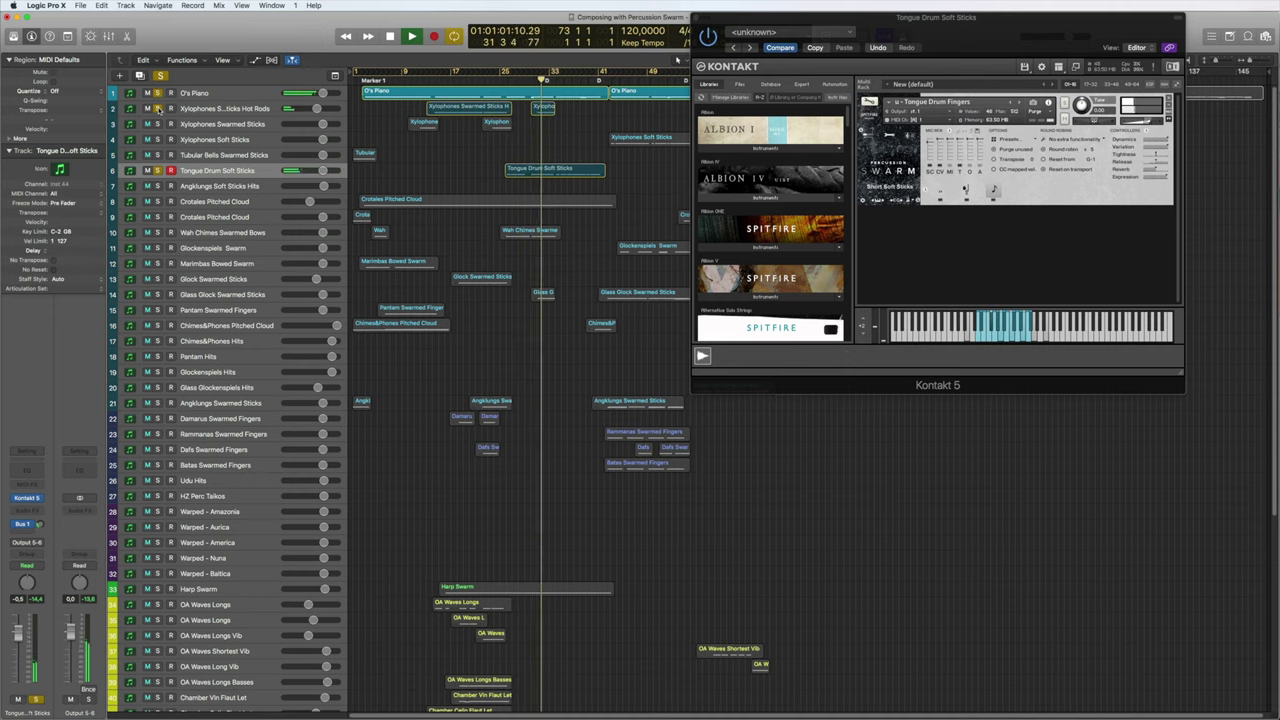
pyautogui.click(157, 232)
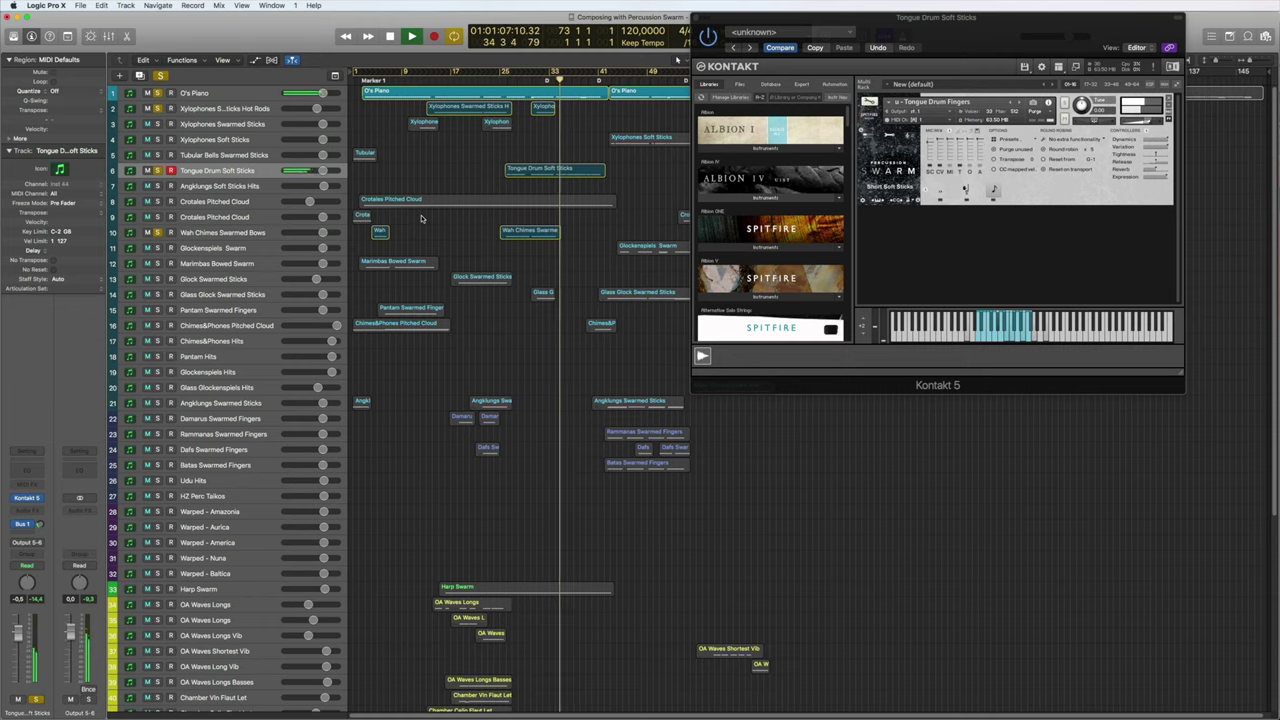
pyautogui.click(157, 589)
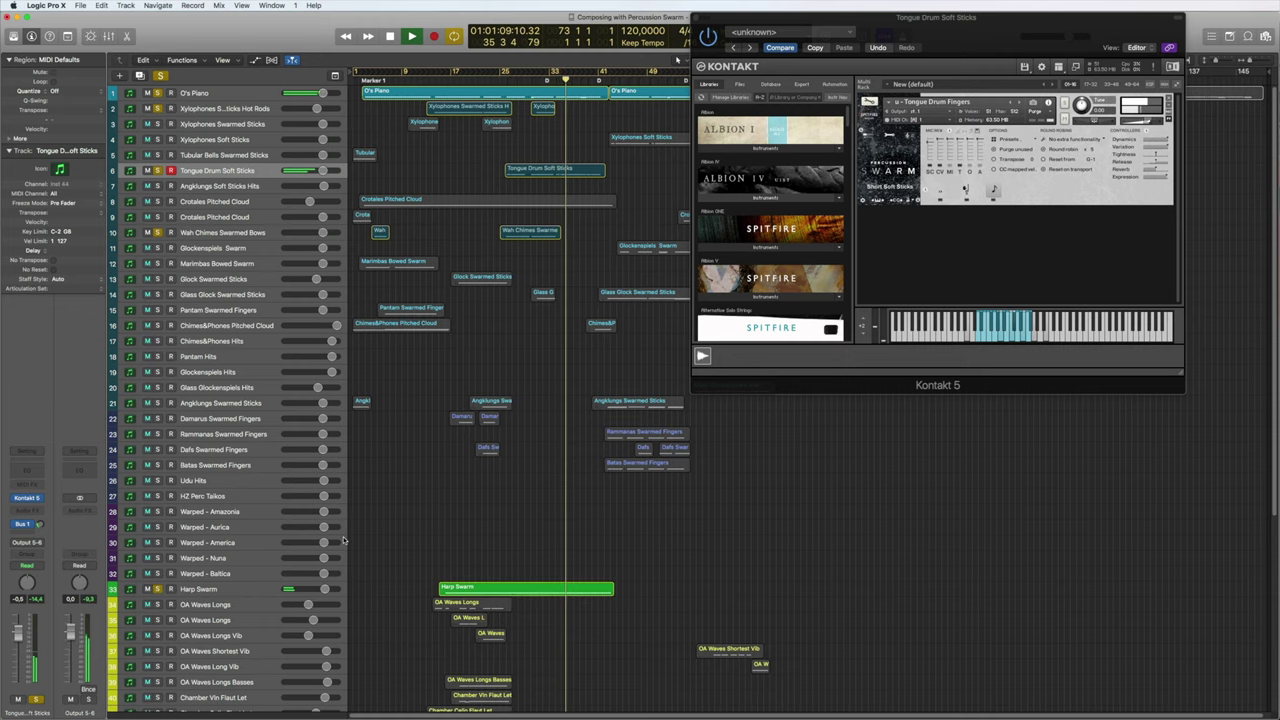
# Add the string tracks from Albion V Travelling Trems through HZ Basses Longs to the soloed playback.
pyautogui.scroll(-8, 374, 540)
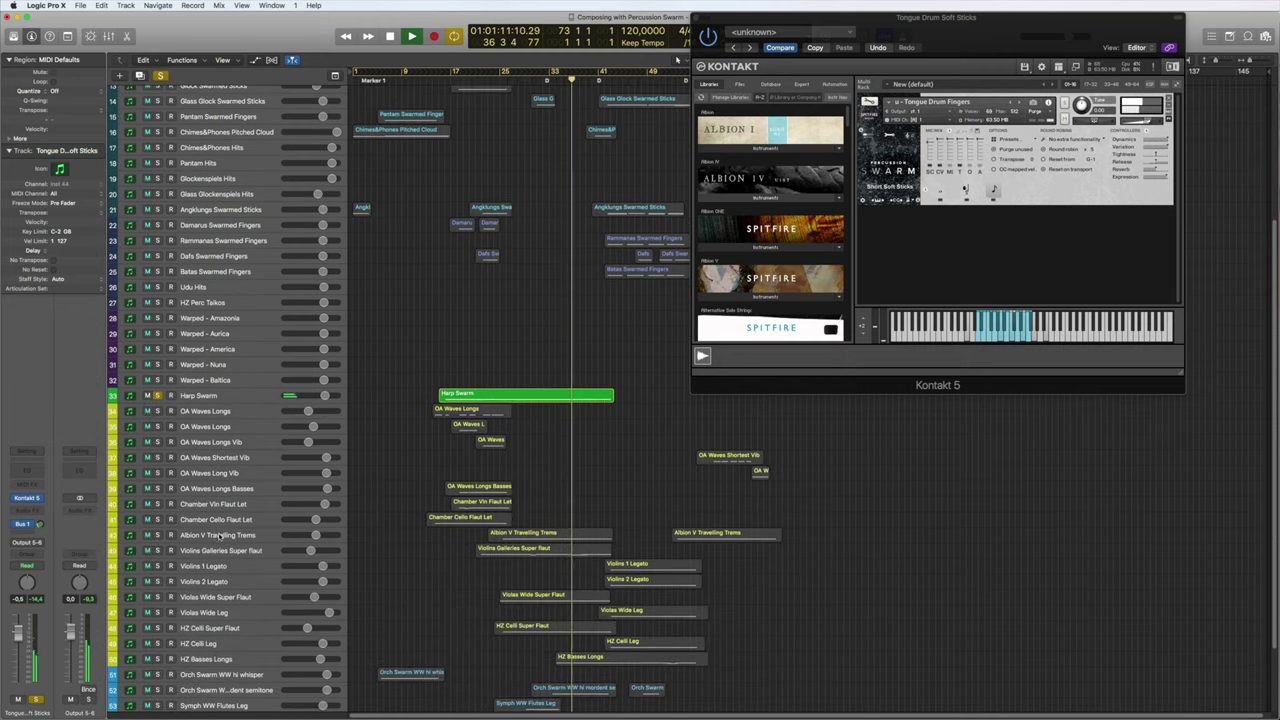
pyautogui.moveTo(157, 535); pyautogui.dragTo(152, 658)
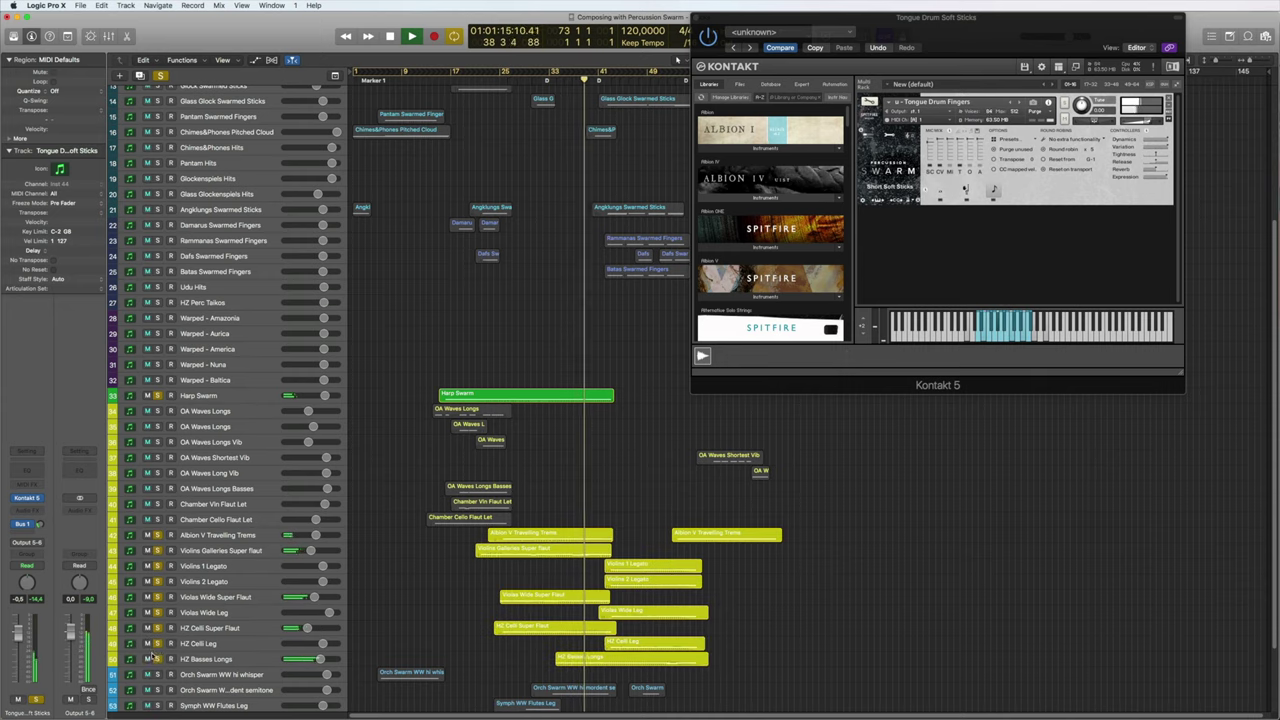
pyautogui.scroll(-4, 340, 530)
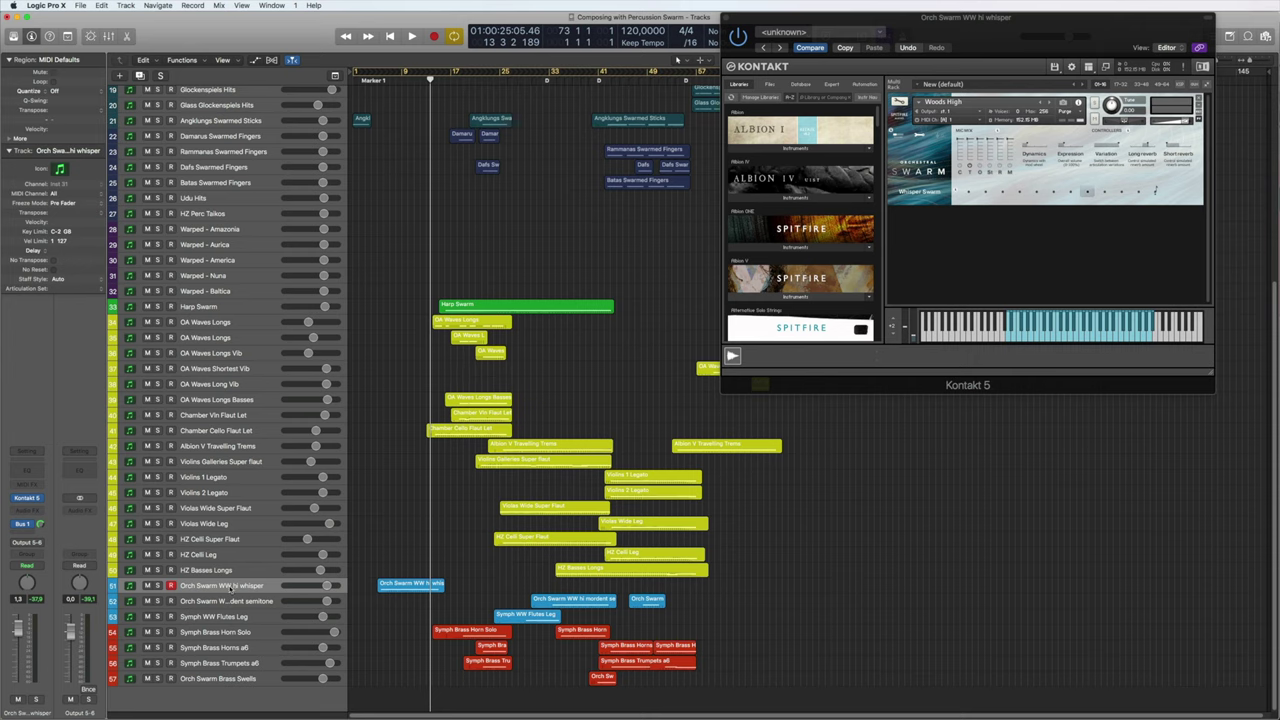
# Solo and play the Orch Swarm WW hi whisper track, then clear its solo.
pyautogui.click(157, 586)
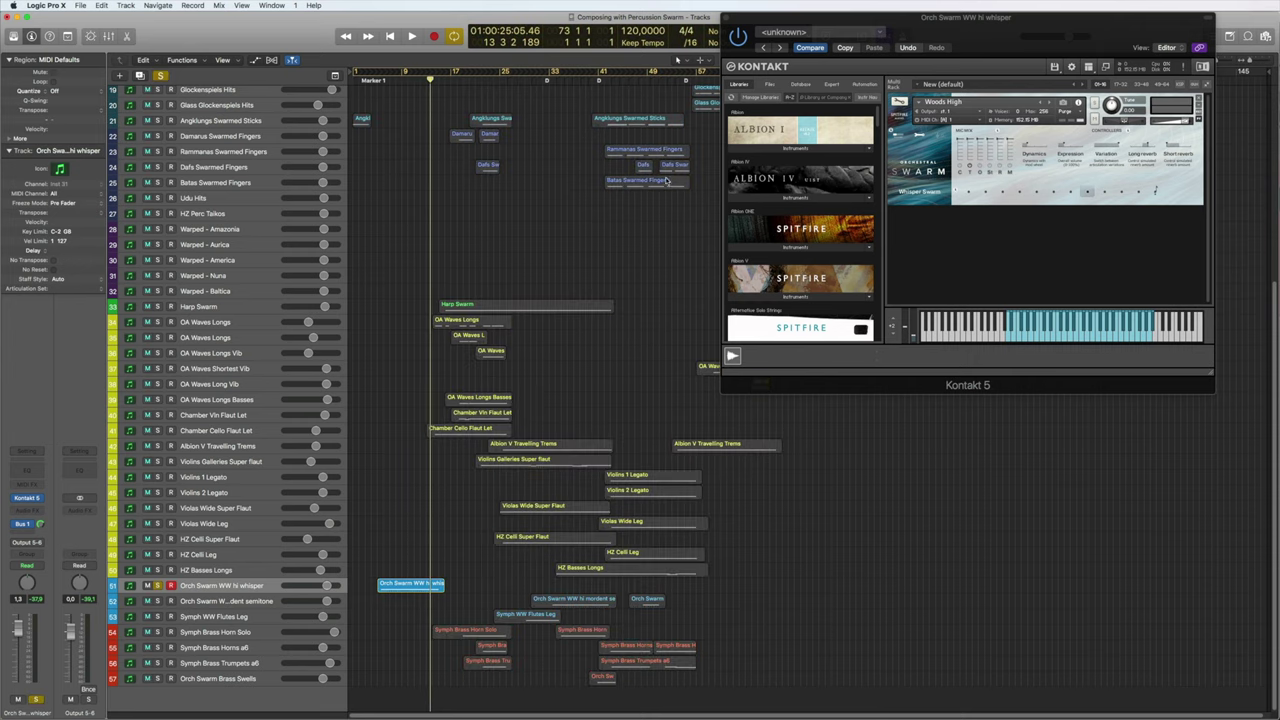
pyautogui.press('space')
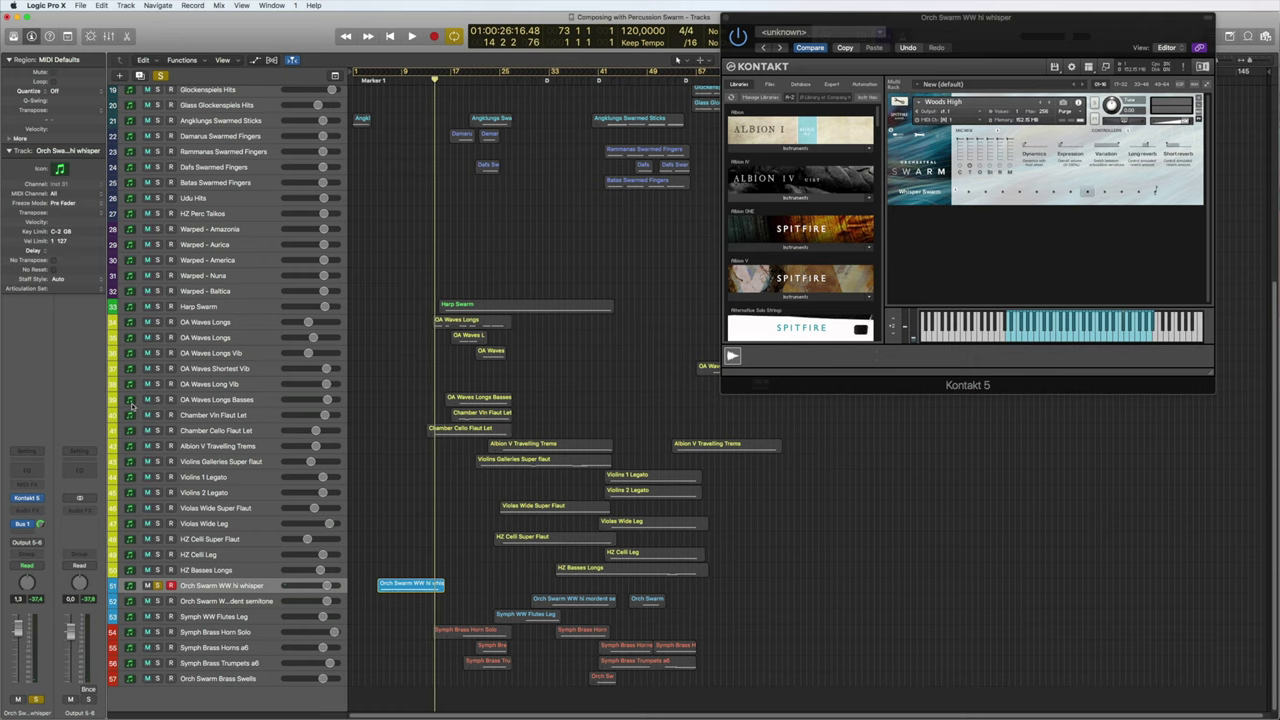
pyautogui.click(157, 586)
# Select and solo the Orch Swarm WW hi mordent semitone track, play it from about bar 37, then clear its solo.
pyautogui.click(220, 602)
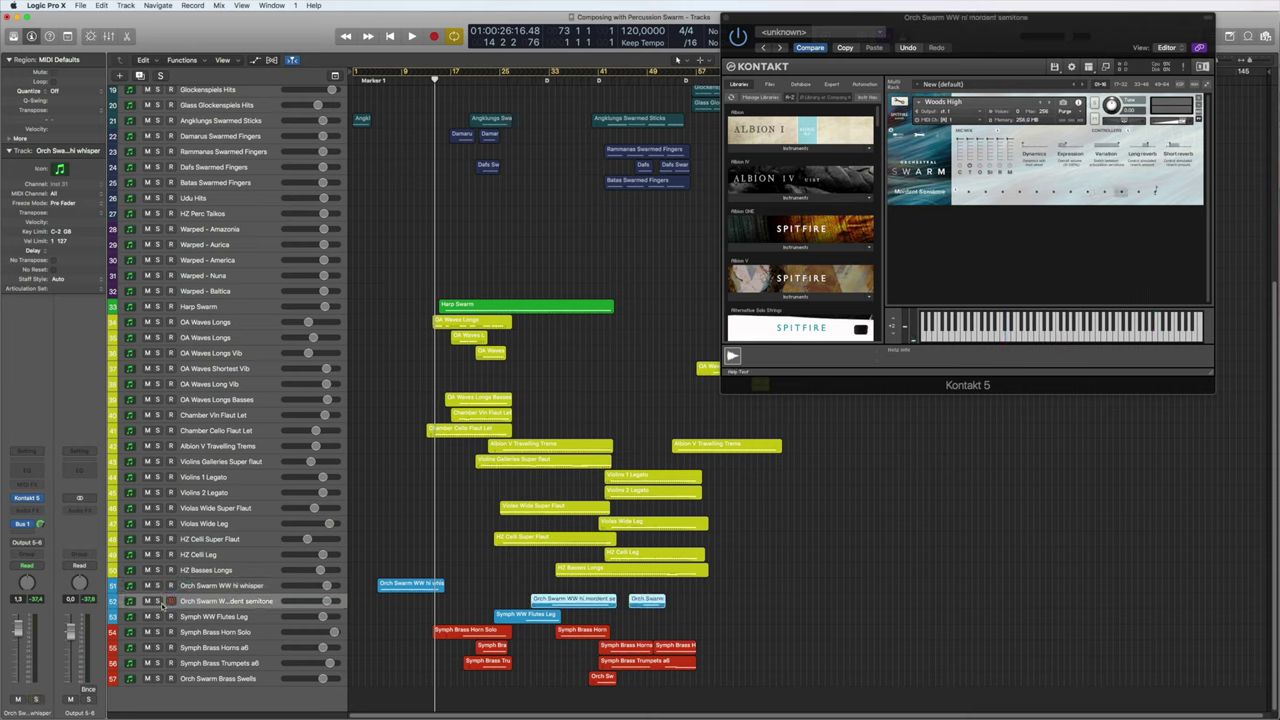
pyautogui.press('s')
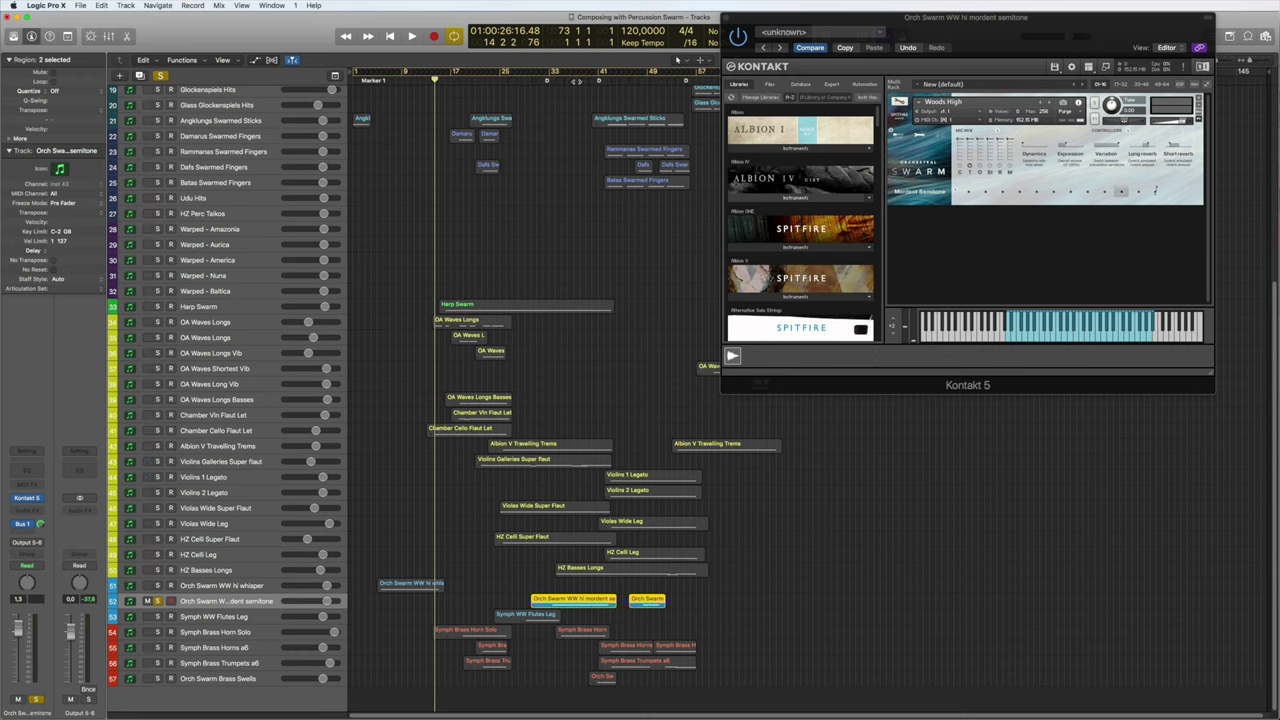
pyautogui.click(577, 80)
pyautogui.press('space')
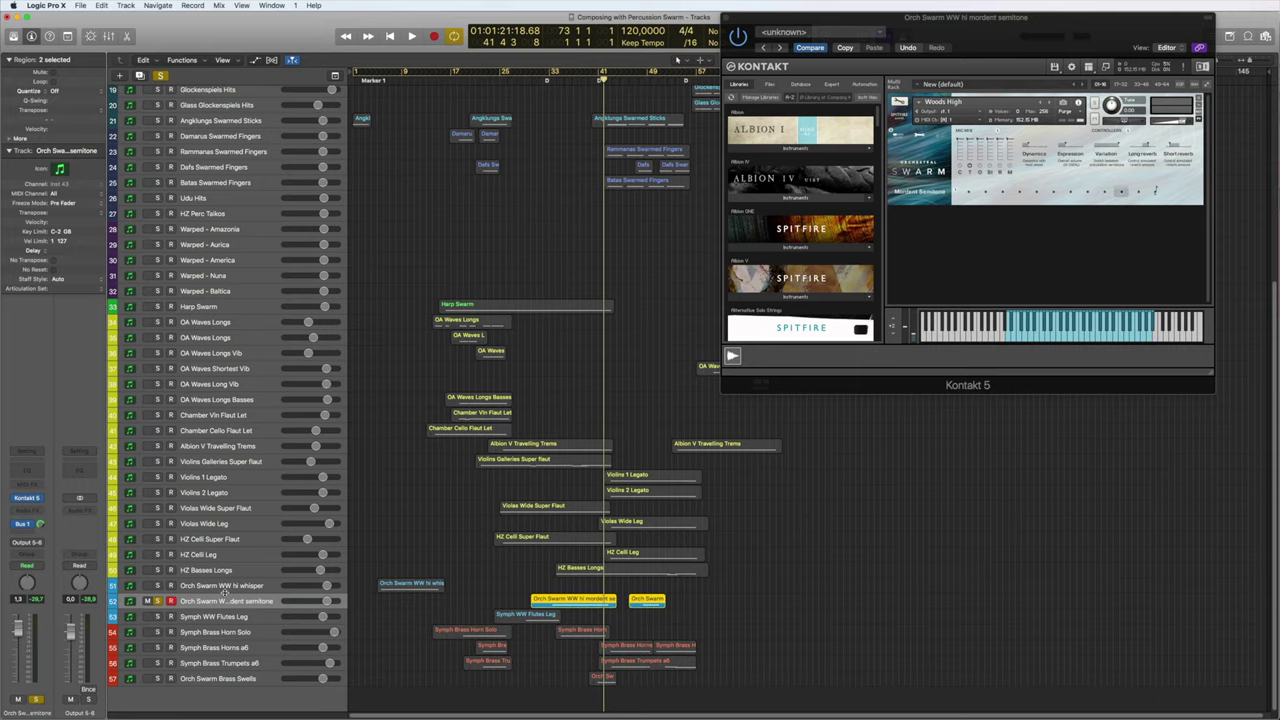
pyautogui.click(160, 601)
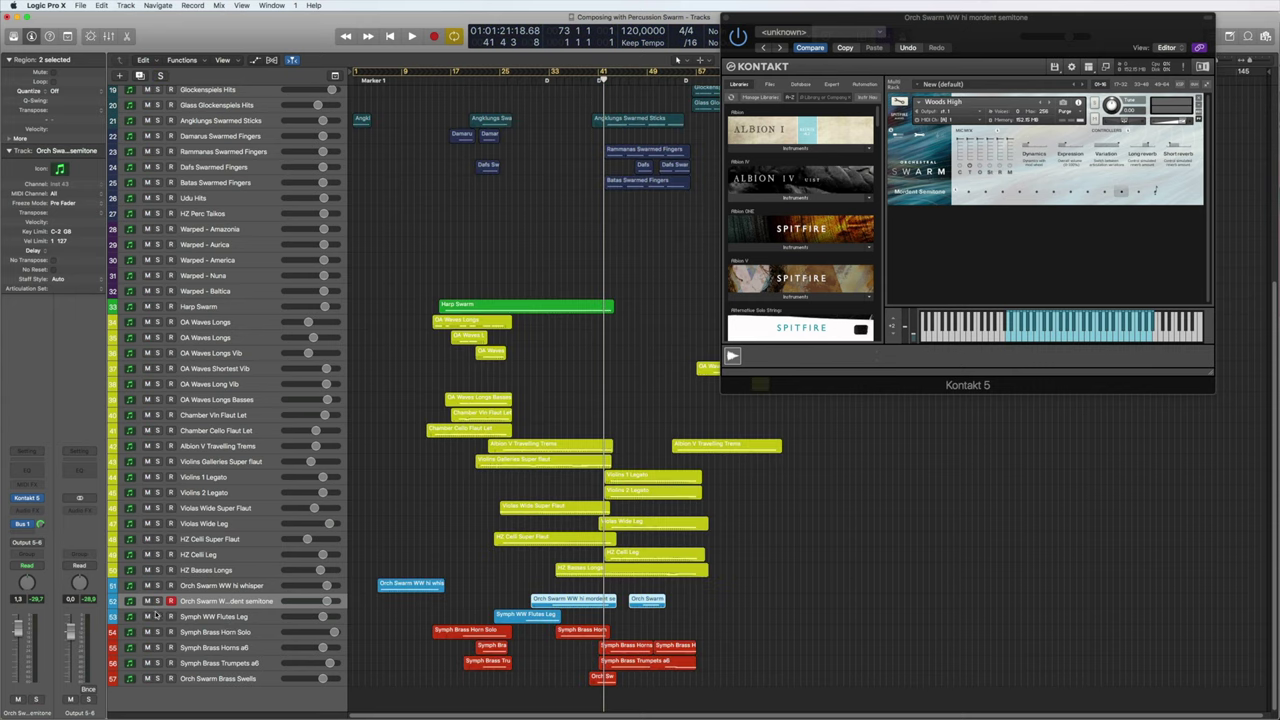
# Select and solo the Symph WW Flutes Leg track, and play back its region.
pyautogui.click(202, 617)
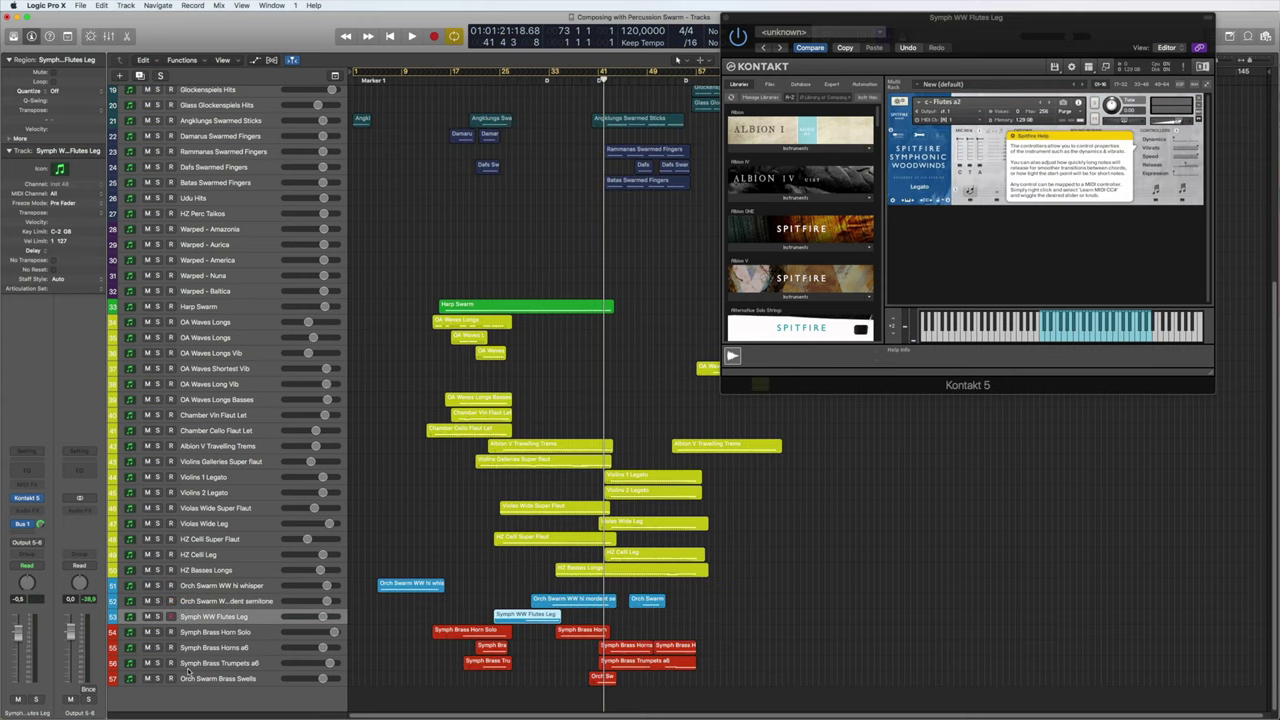
pyautogui.click(157, 616)
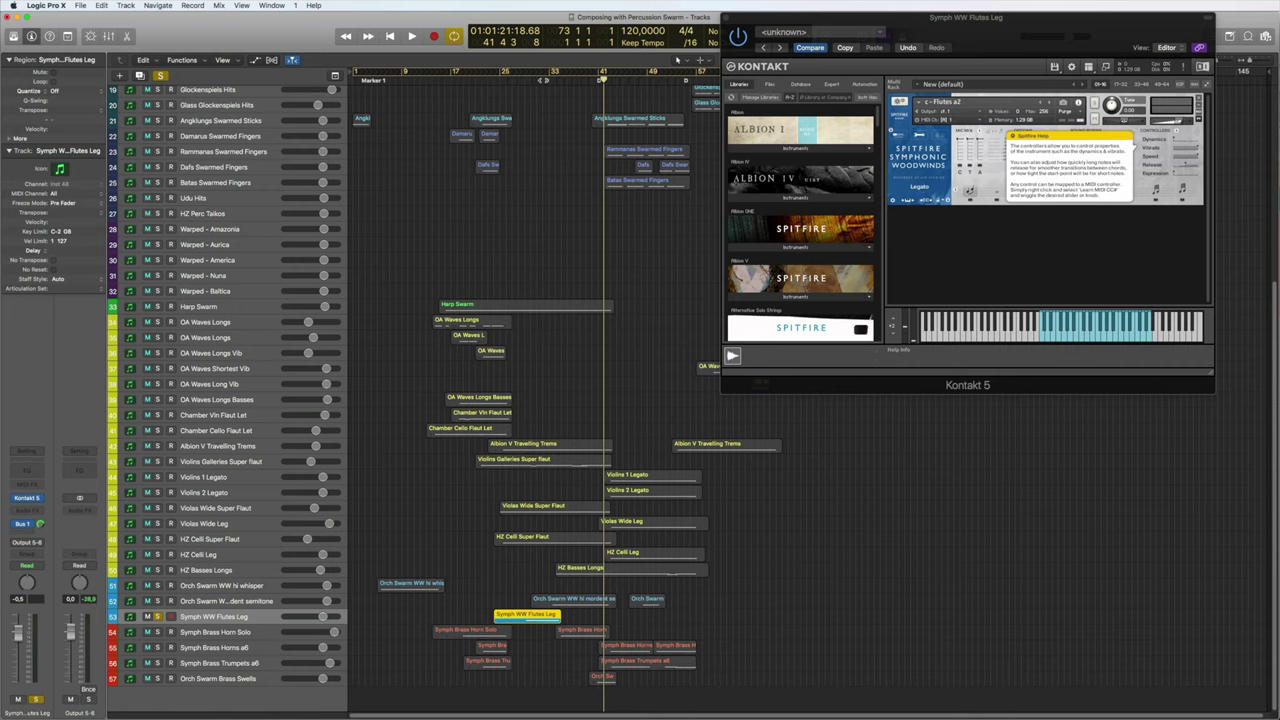
pyautogui.click(540, 82)
pyautogui.press('space')
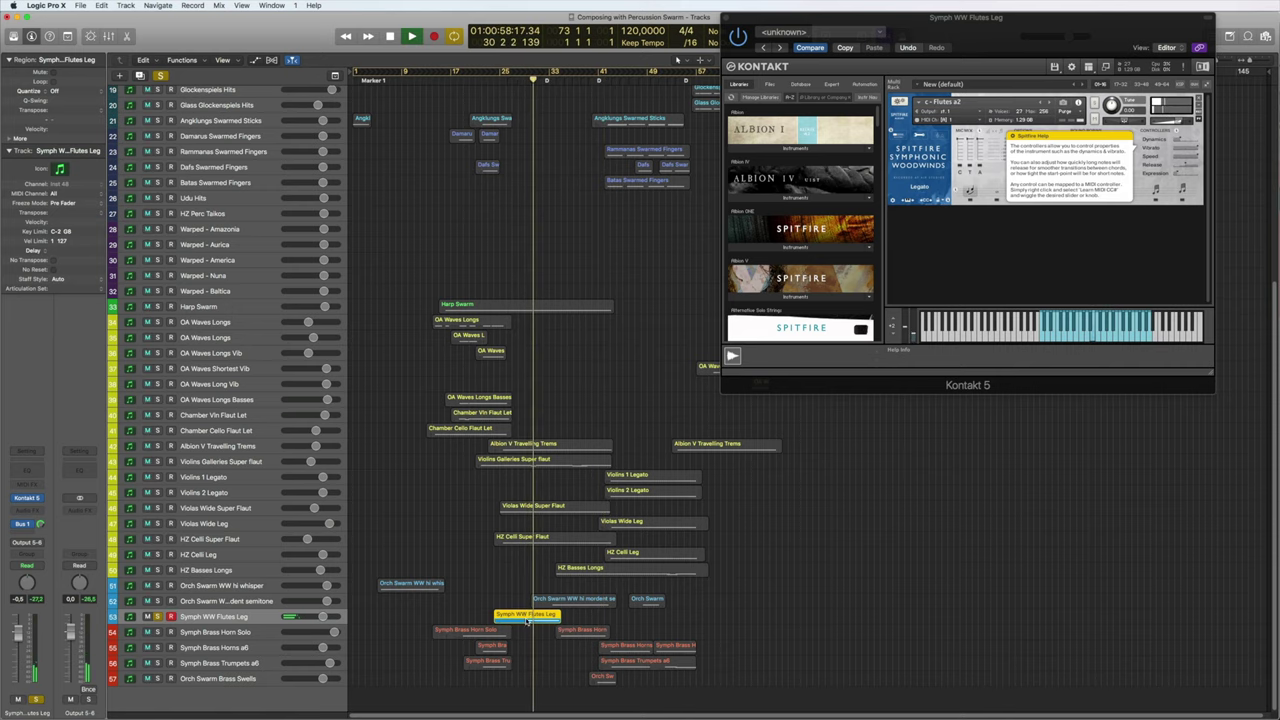
# Examine the notes and expression curves in the Piano Roll during playback, then hide the editor and clear the flute track's solo.
pyautogui.press('p')
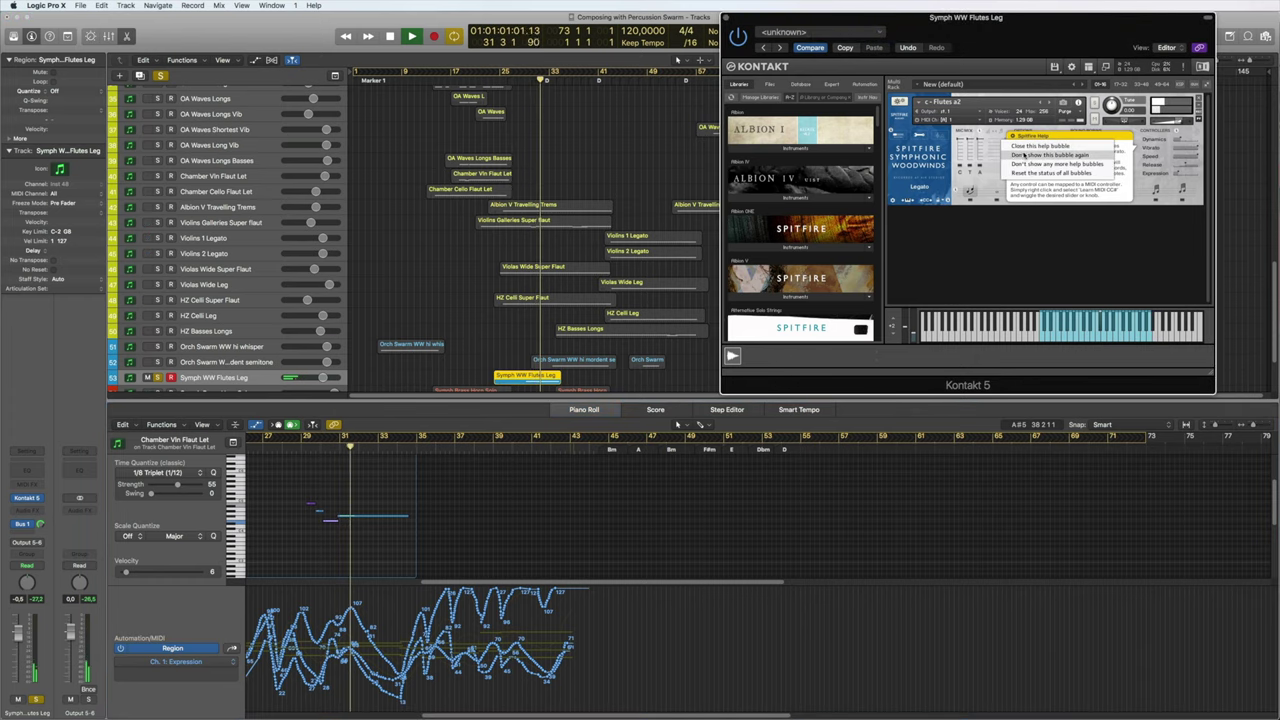
pyautogui.hscroll(-3, 575, 445)
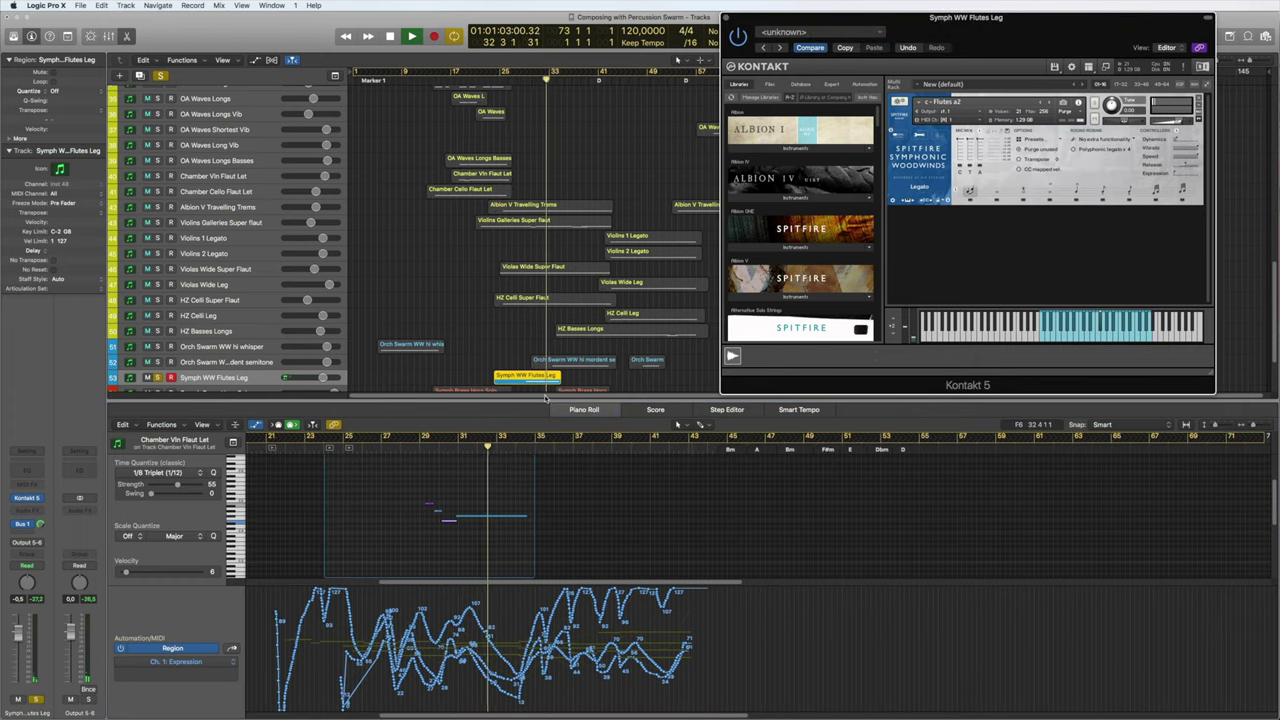
pyautogui.click(540, 405)
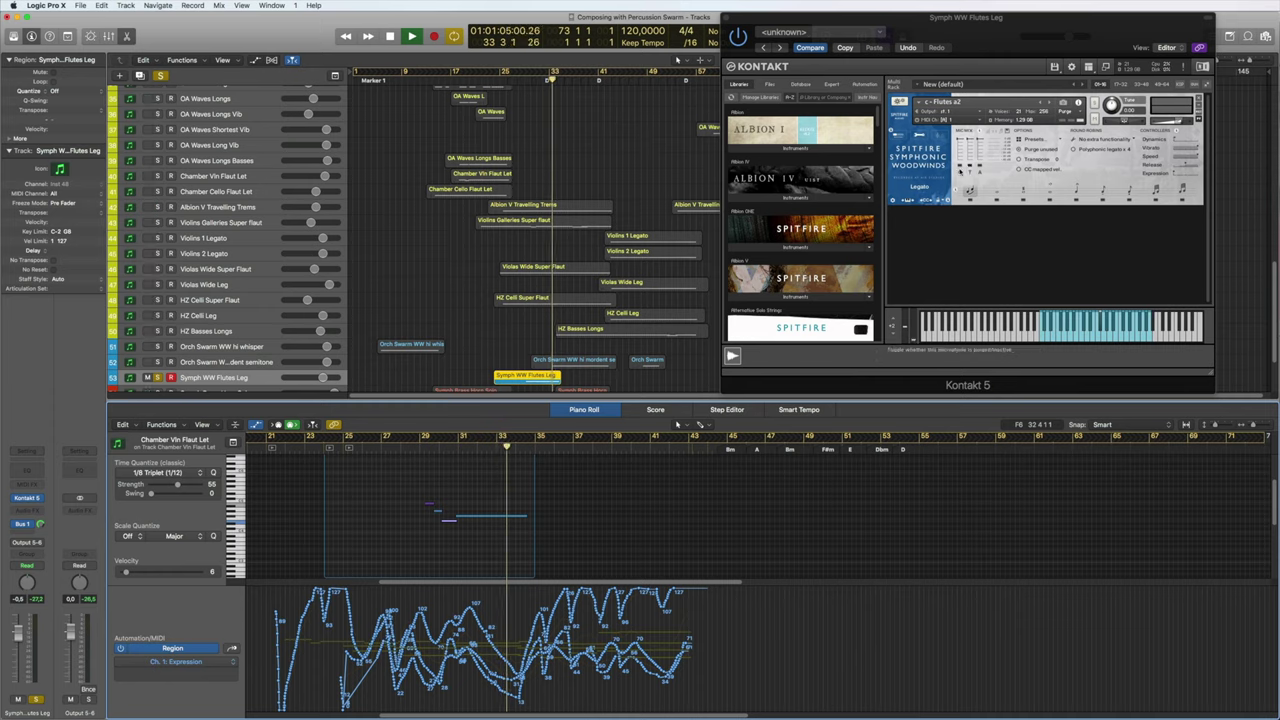
pyautogui.press('e')
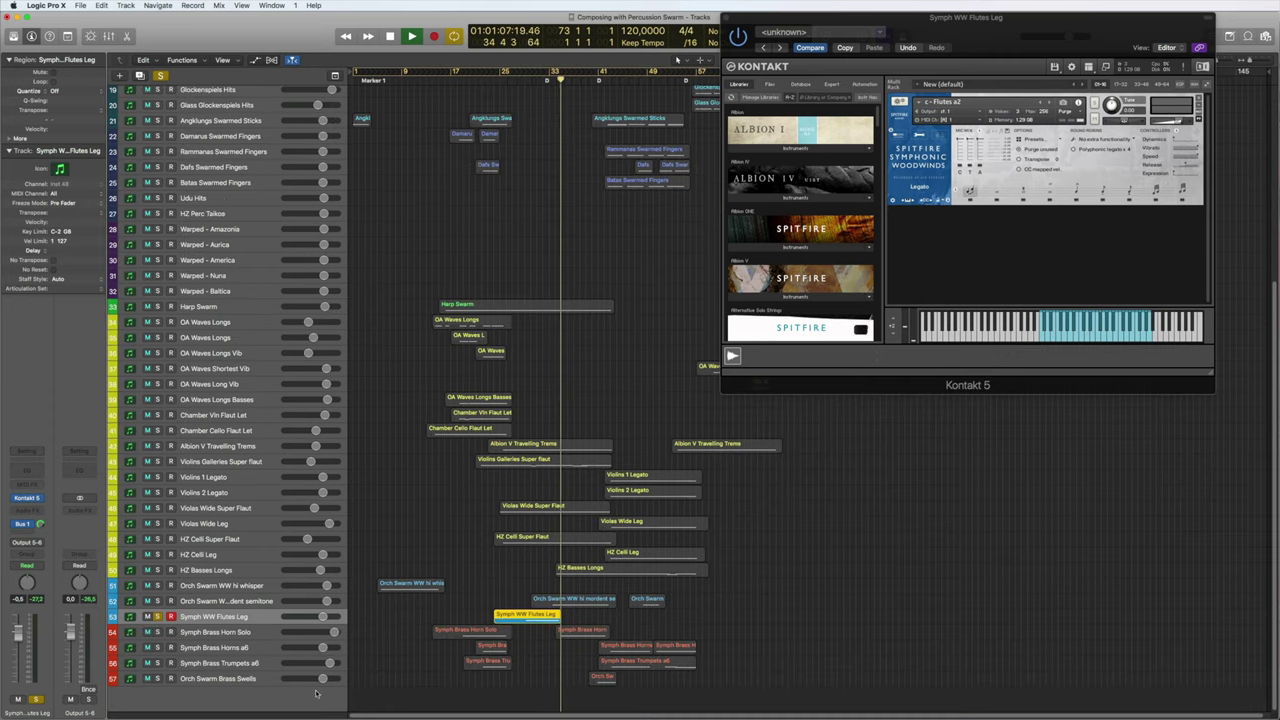
pyautogui.click(157, 617)
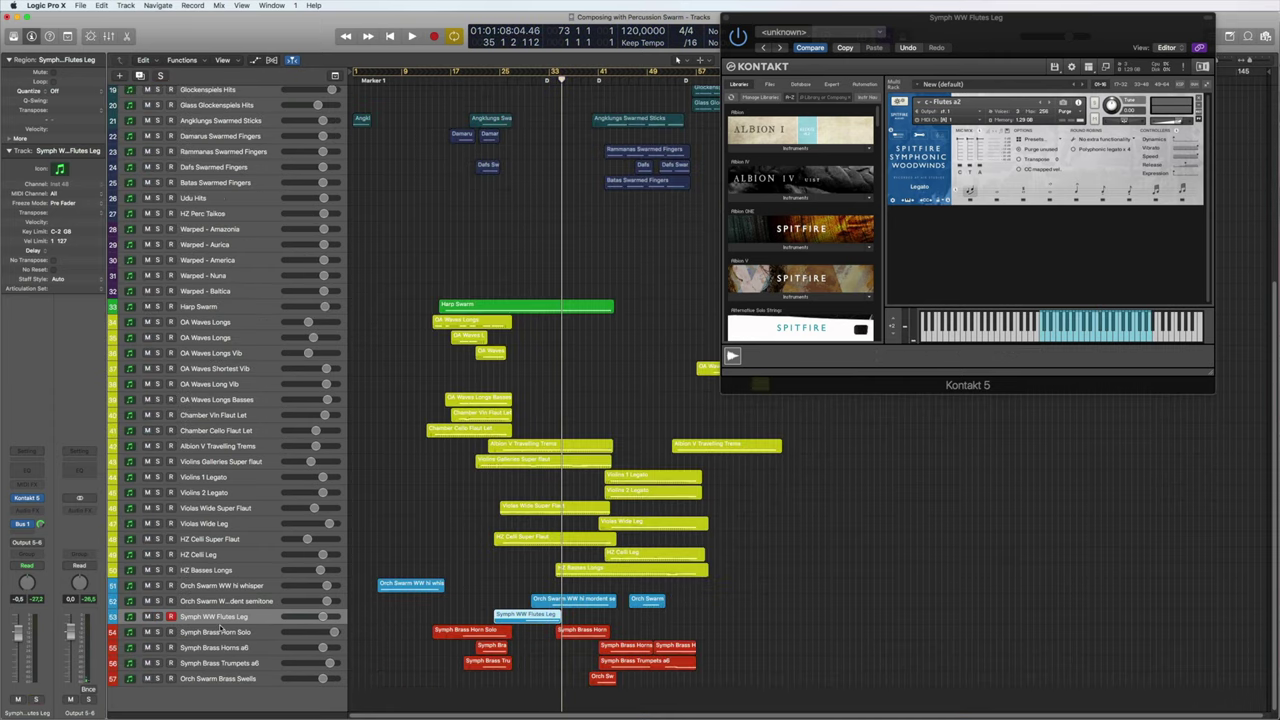
# Show the instruments of the Symph Brass Horn Solo, Horns a6, Trumpets a6 and Orch Swarm Brass Swells tracks one after another.
pyautogui.click(214, 632)
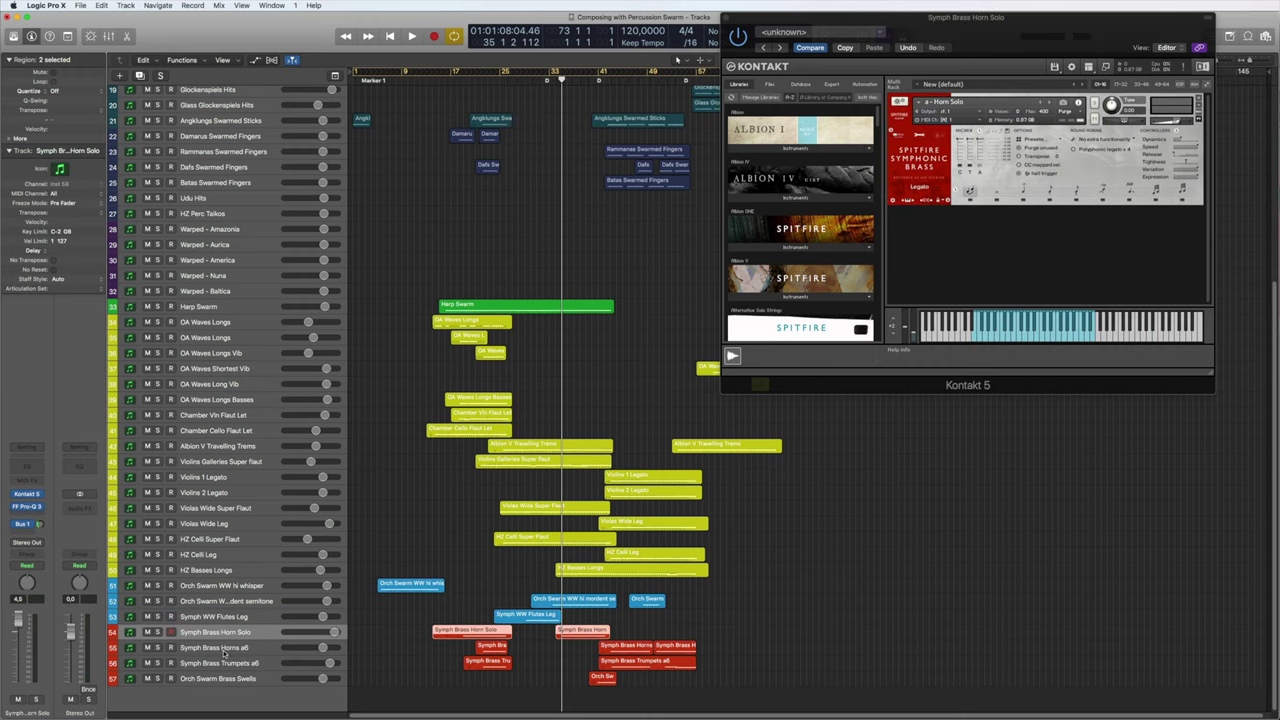
pyautogui.click(225, 652)
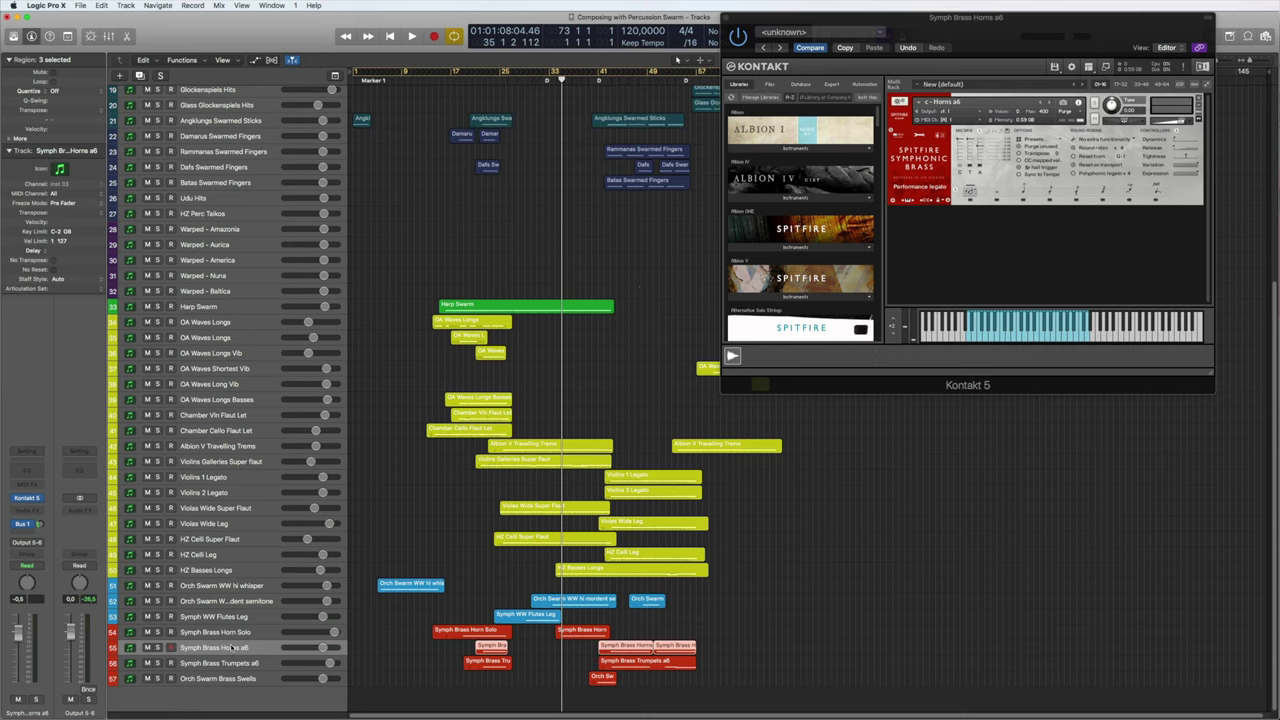
pyautogui.click(228, 664)
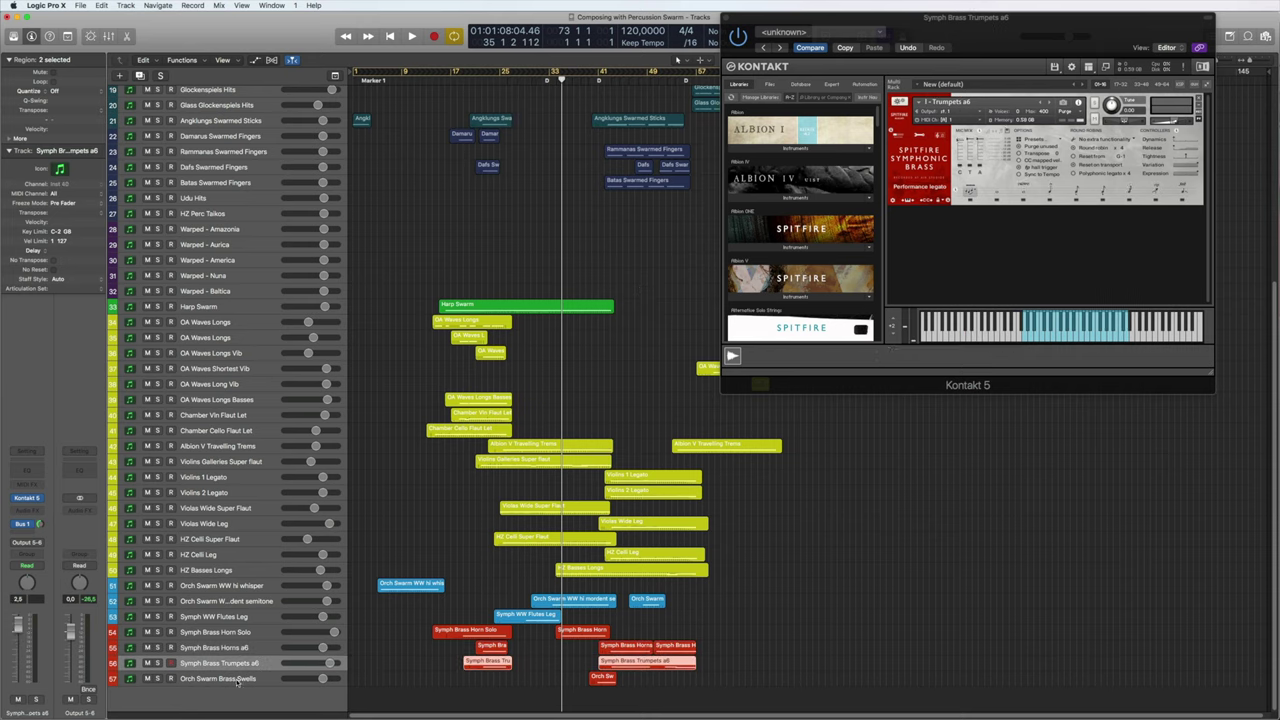
pyautogui.click(236, 679)
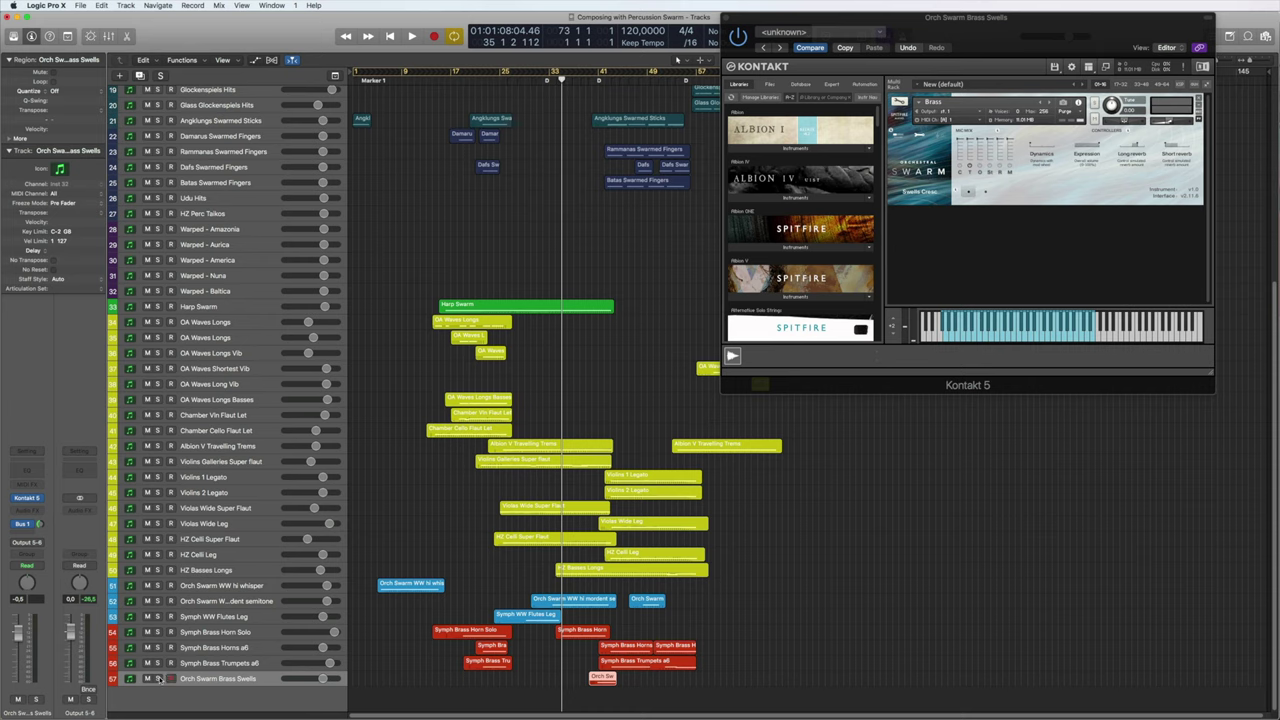
# Solo the Orch Swarm Brass Swells track, play it from about bar 41, then clear its solo.
pyautogui.click(157, 679)
pyautogui.click(597, 81)
pyautogui.press('space')
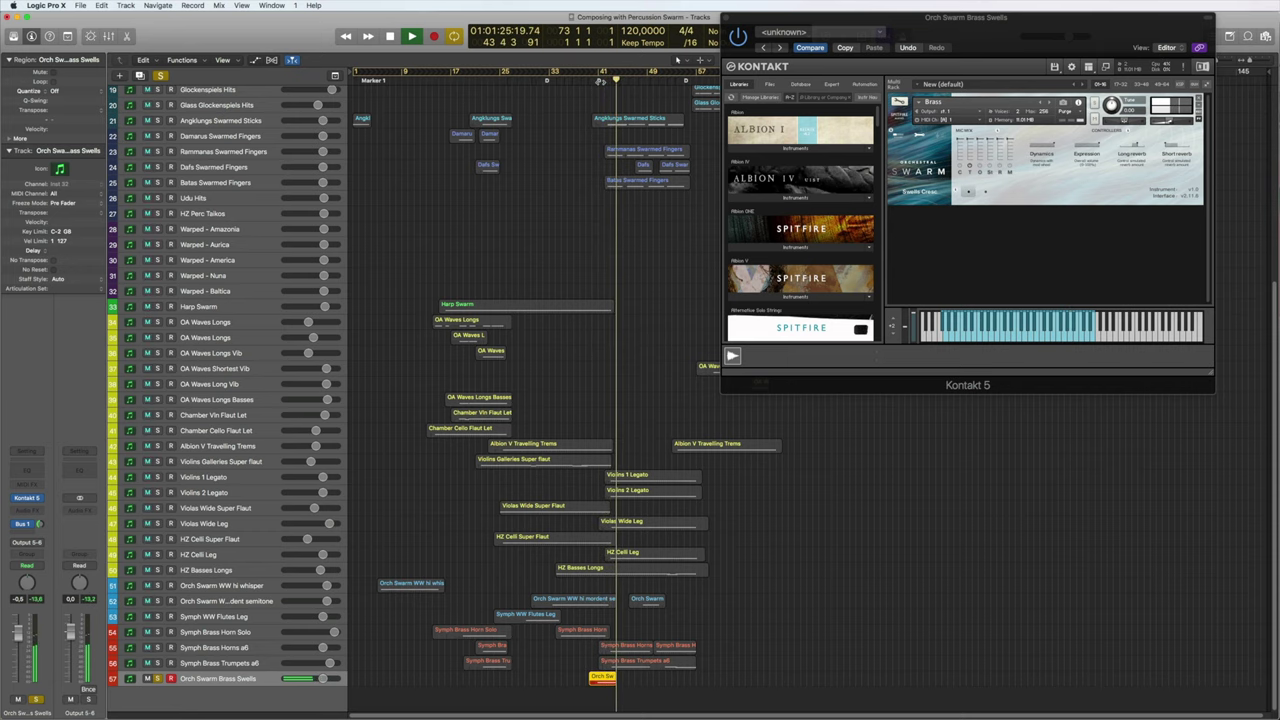
pyautogui.press('s')
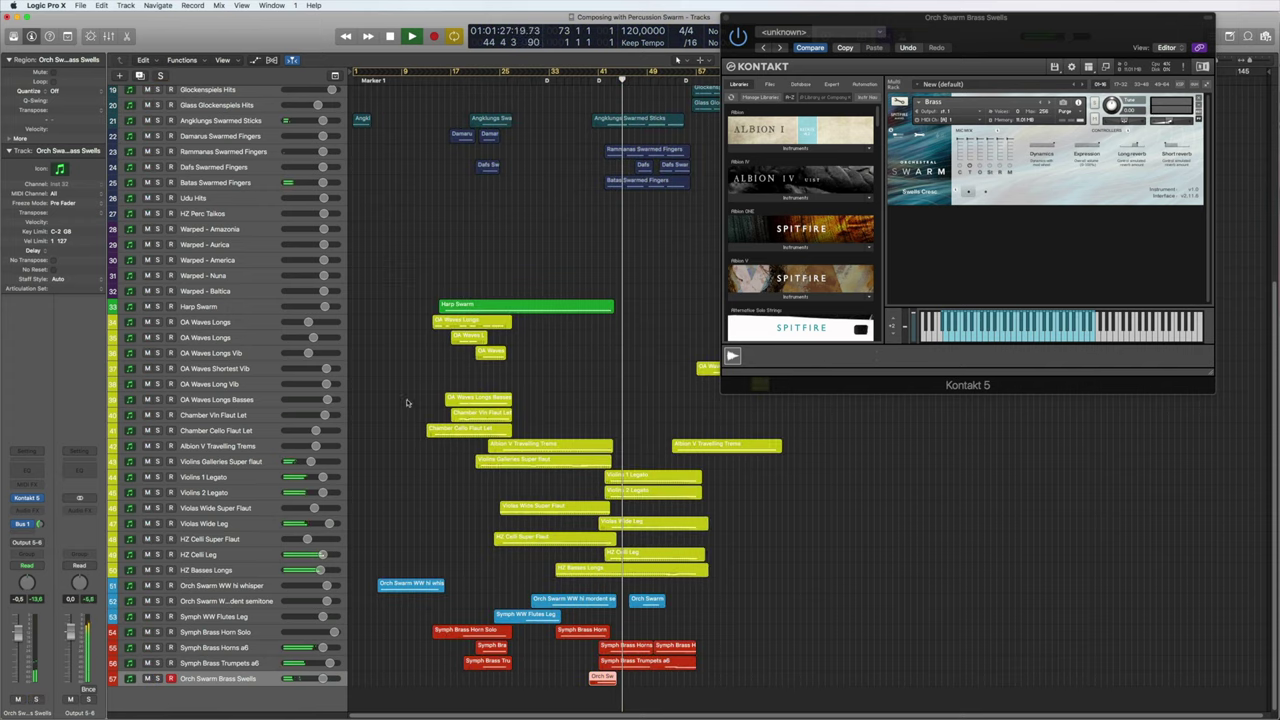
# Solo the three Symph Brass tracks and play them from about bar 19 while following the notes and expression in the Piano Roll.
pyautogui.moveTo(157, 633); pyautogui.dragTo(157, 663)
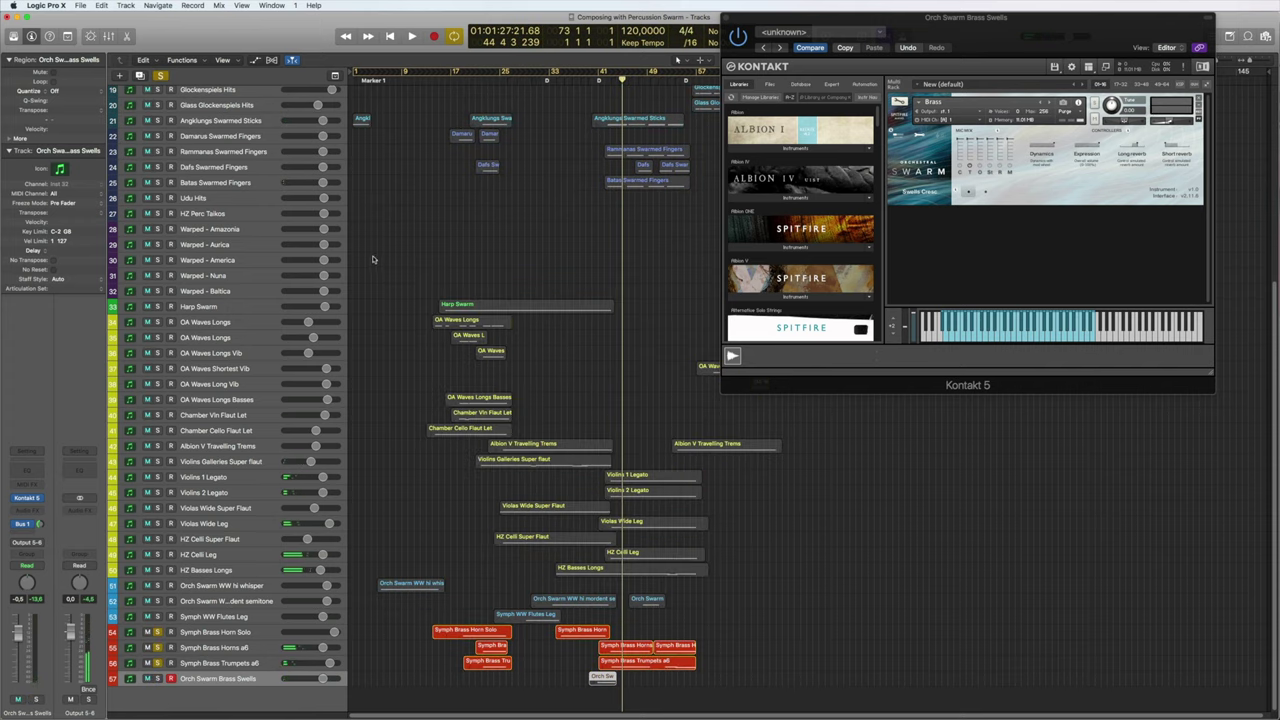
pyautogui.click(466, 83)
pyautogui.press('p')
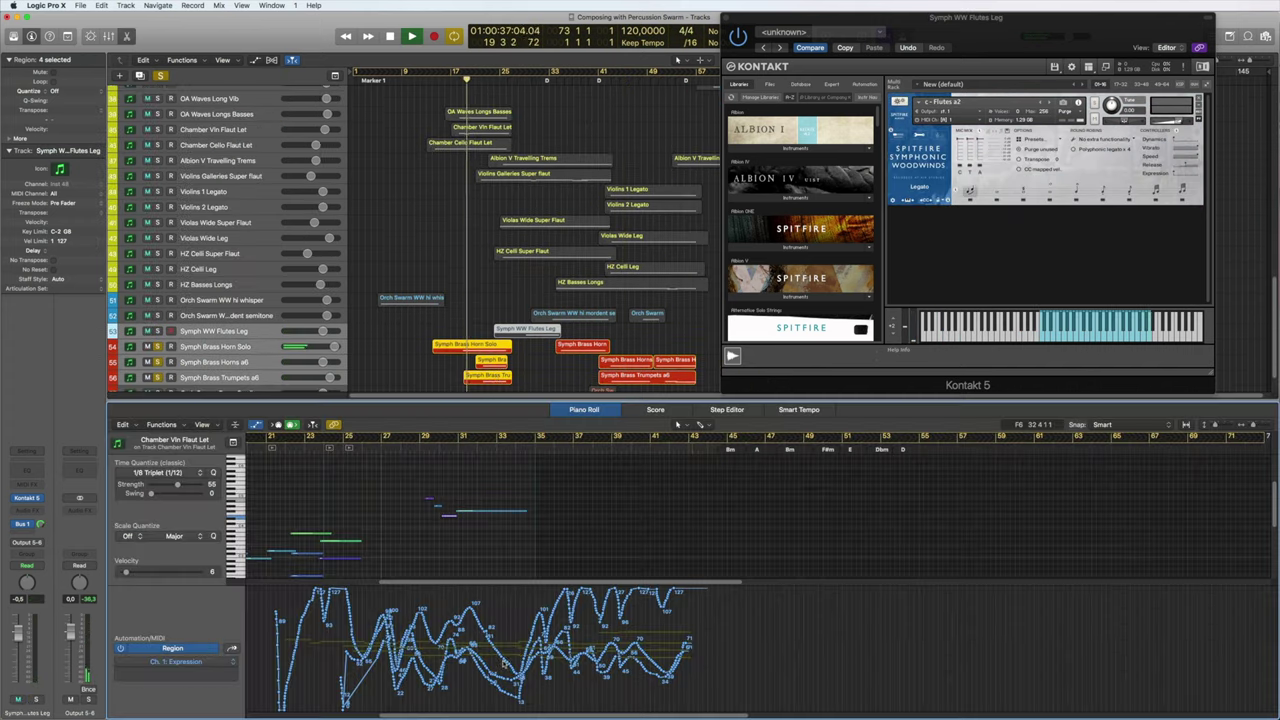
pyautogui.hscroll(-5, 420, 540)
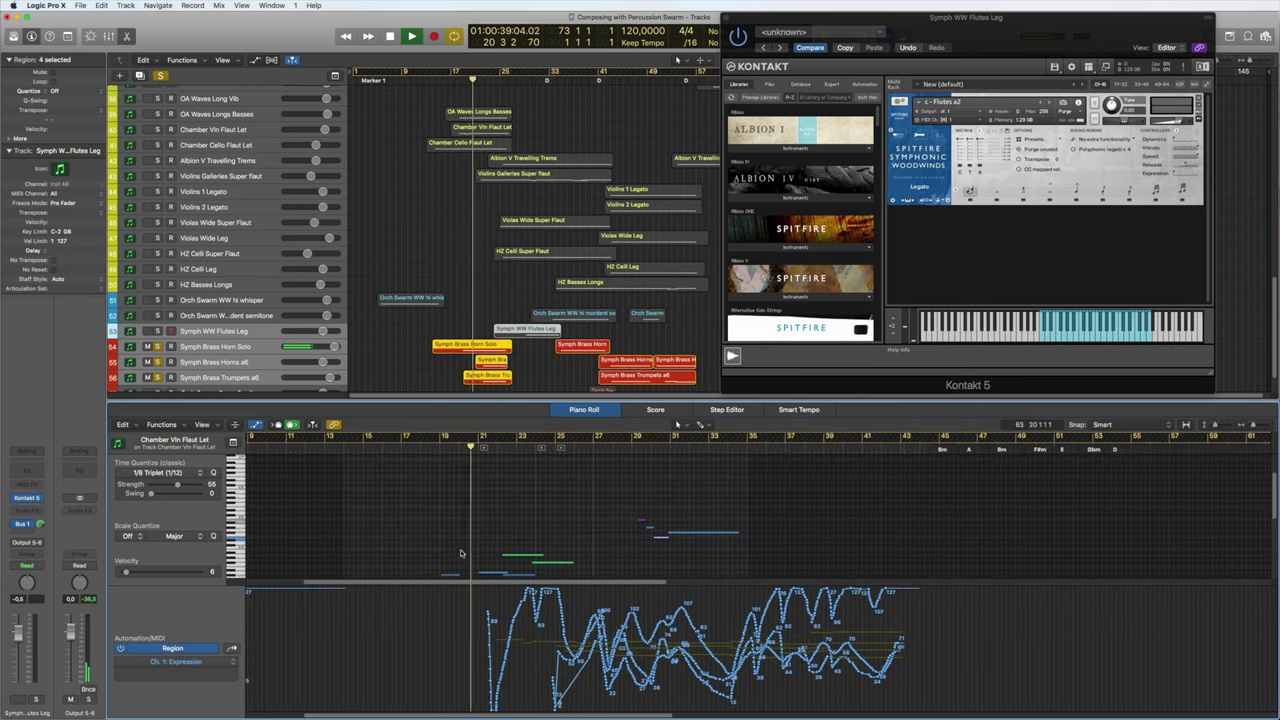
pyautogui.hscroll(-1, 365, 535)
pyautogui.hscroll(-1, 387, 535)
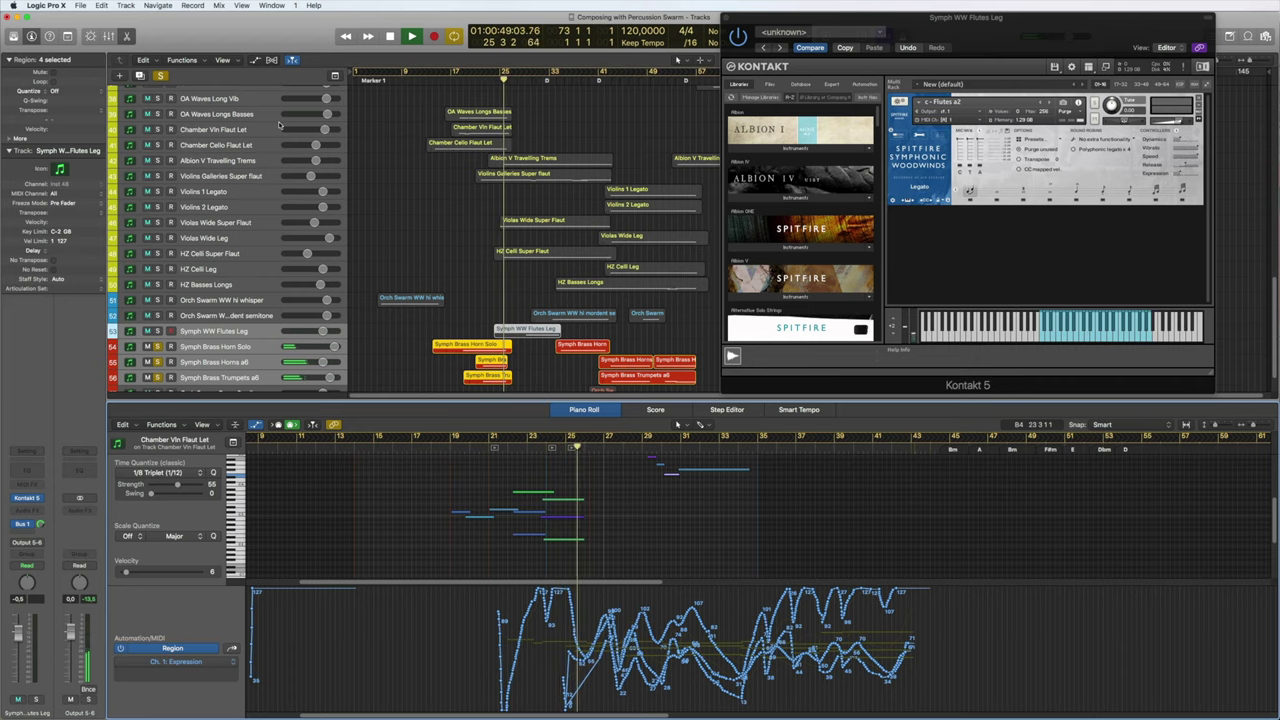
# Add the string tracks from OA Waves Longs through Chamber Cello Flaut Let to the brass solos and play from about bar 14.
pyautogui.press('space')
pyautogui.moveTo(157, 114); pyautogui.dragTo(157, 129)
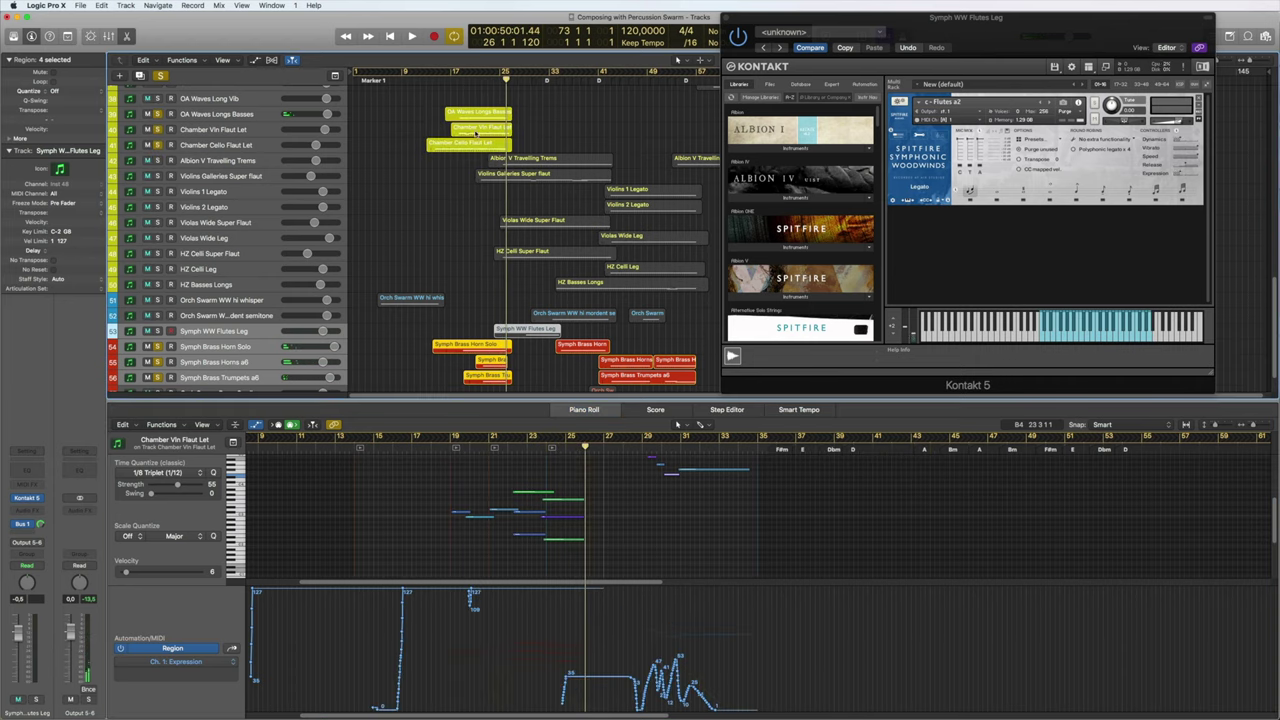
pyautogui.scroll(4, 159, 183)
pyautogui.press('space')
pyautogui.press('super+Down')
pyautogui.press('super+Down')
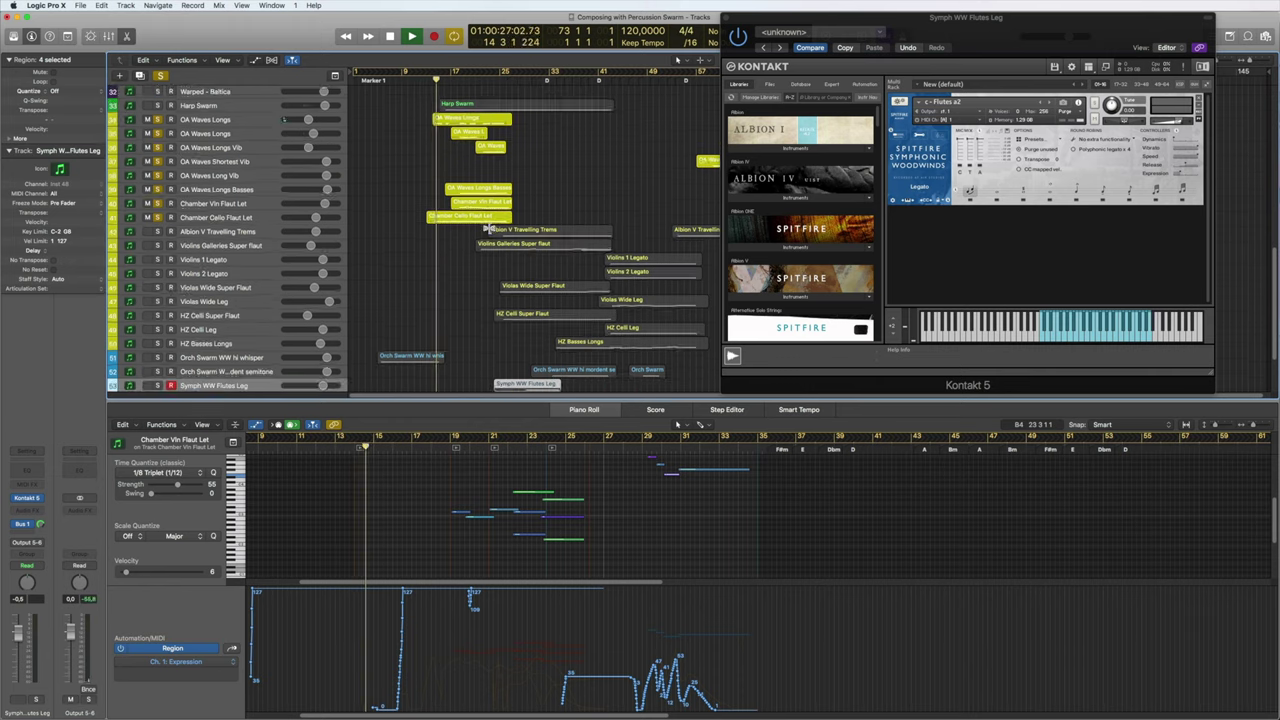
# Select the early string and brass regions to examine their combined notes and modulation in the Piano Roll, then hide it and stop playback.
pyautogui.scroll(-3, 448, 303)
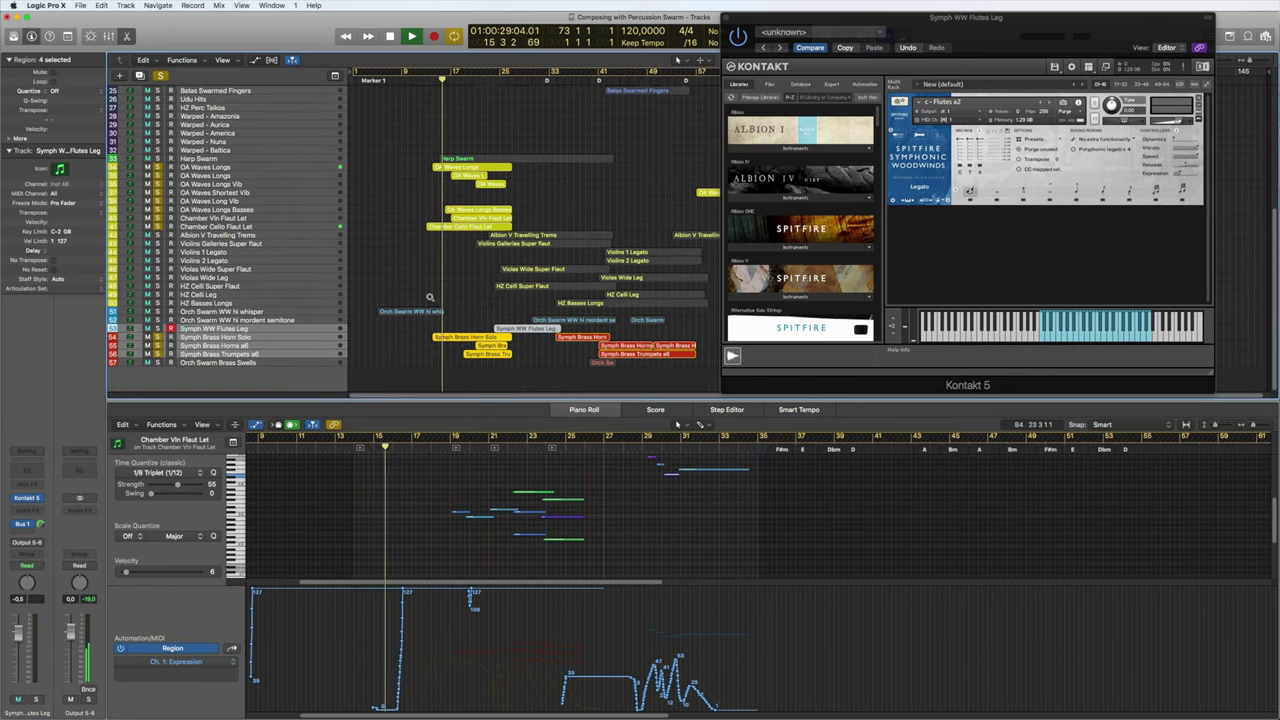
pyautogui.moveTo(457, 253); pyautogui.dragTo(430, 150)
pyautogui.scroll(-2, 453, 535)
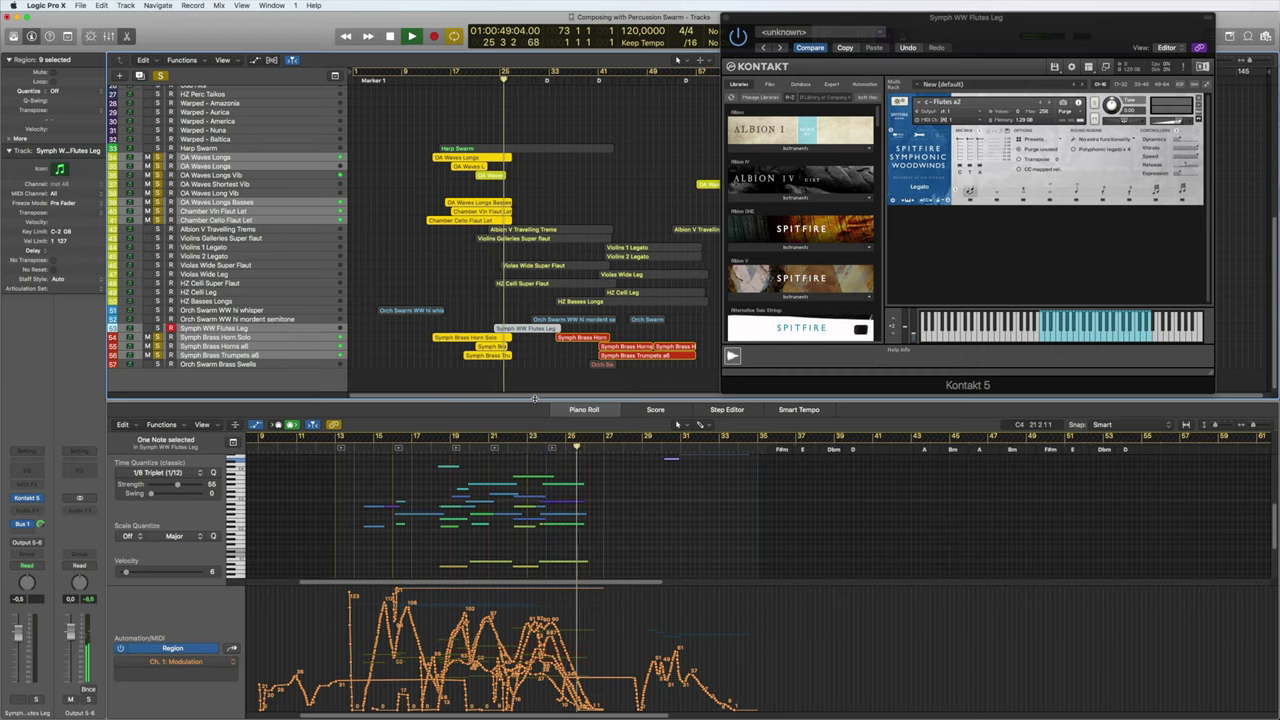
pyautogui.press('e')
pyautogui.press('space')
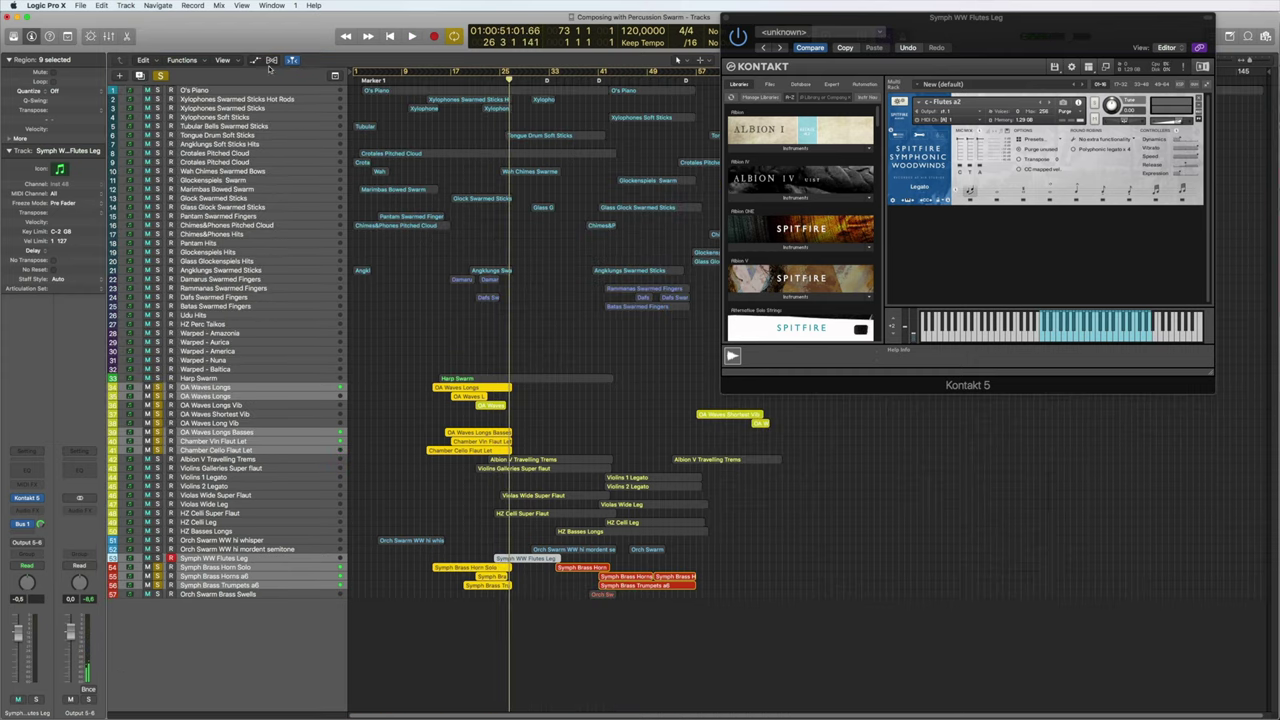
# Clear all solos and play the full arrangement from about bar 17 with the O's Piano track muted.
pyautogui.click(160, 75)
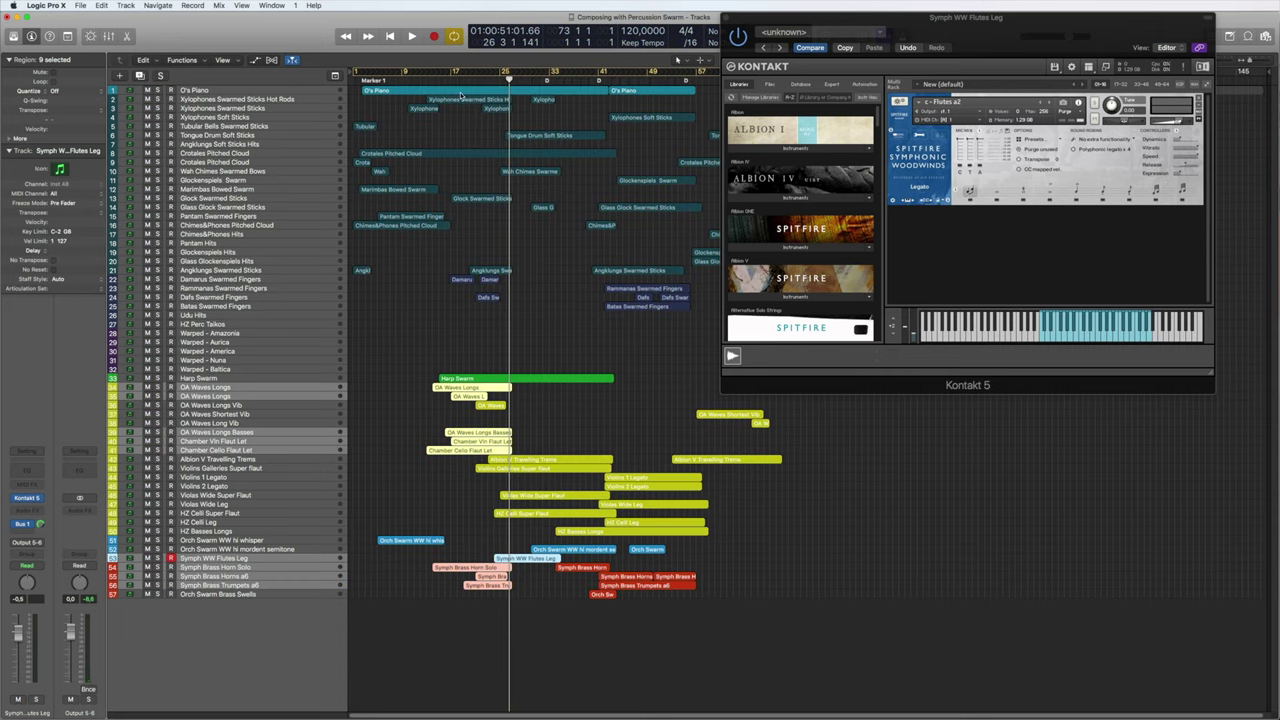
pyautogui.press('space')
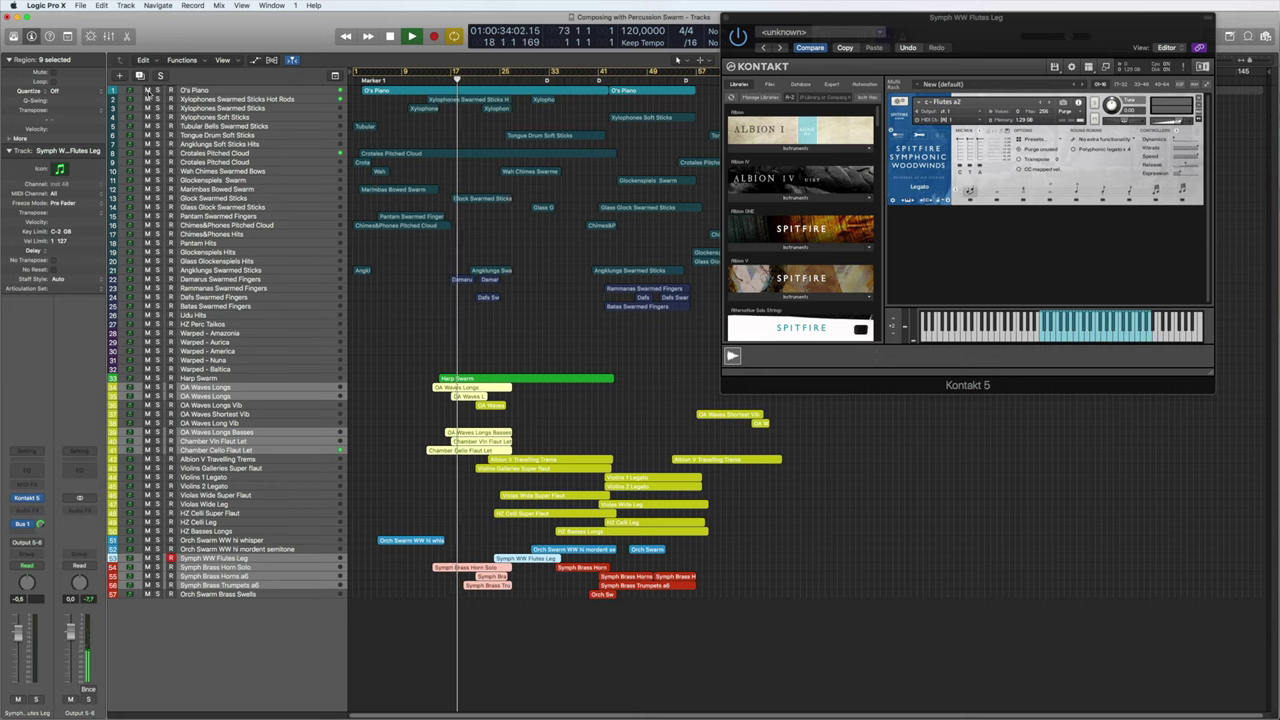
pyautogui.click(147, 90)
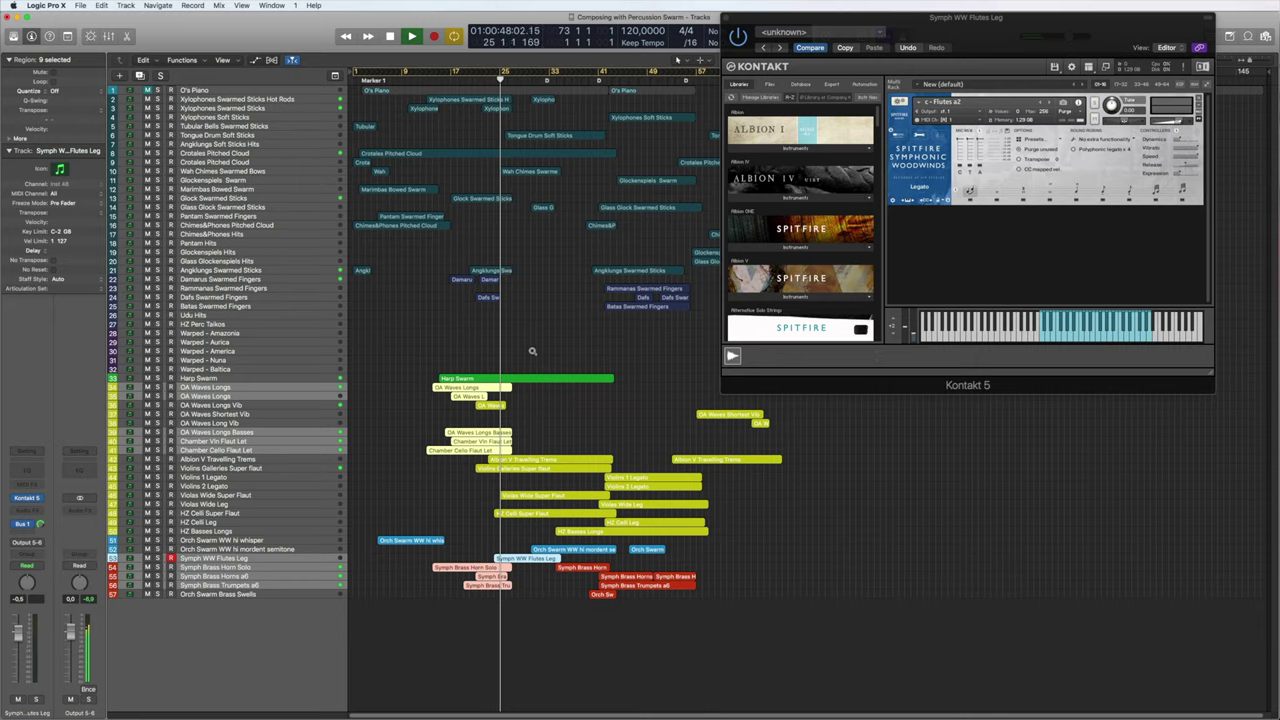
# Listen to the percussion, string and brass layers without the piano, then unmute the O's Piano track during playback.
pyautogui.press('super+Down')
pyautogui.press('super+Down')
pyautogui.scroll(-2, 586, 380)
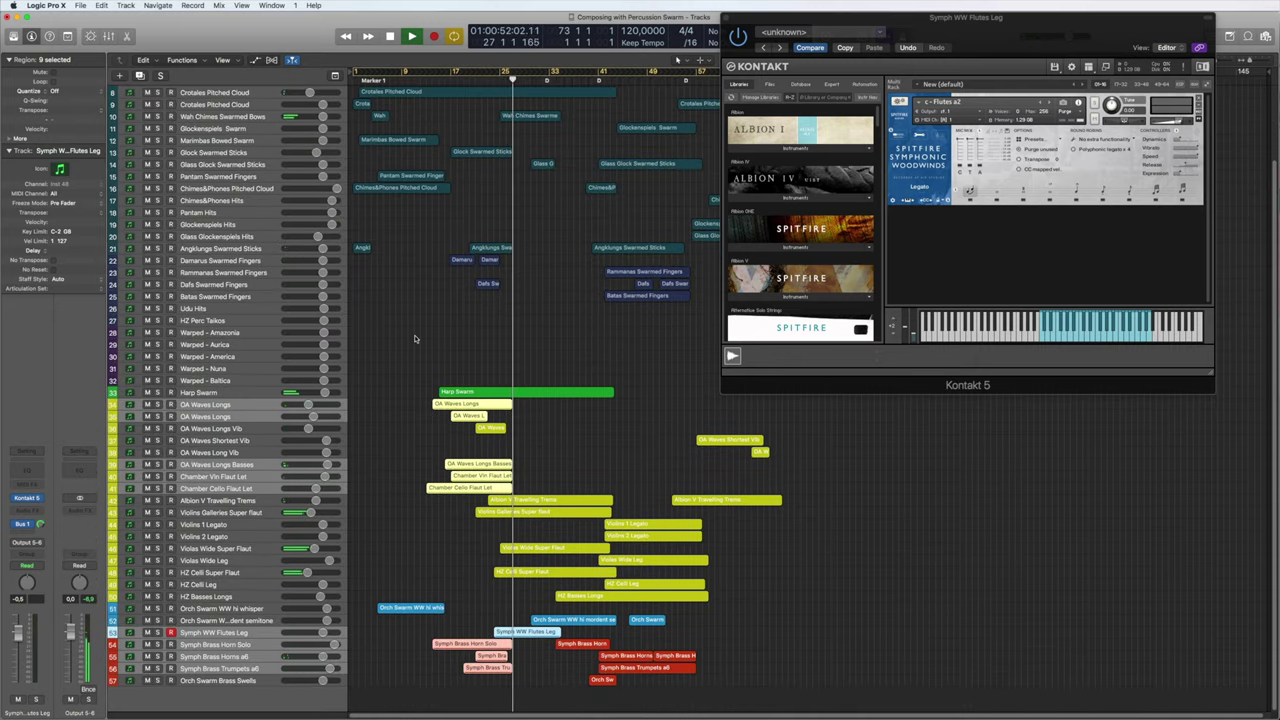
pyautogui.scroll(3, 412, 340)
pyautogui.scroll(1, 412, 340)
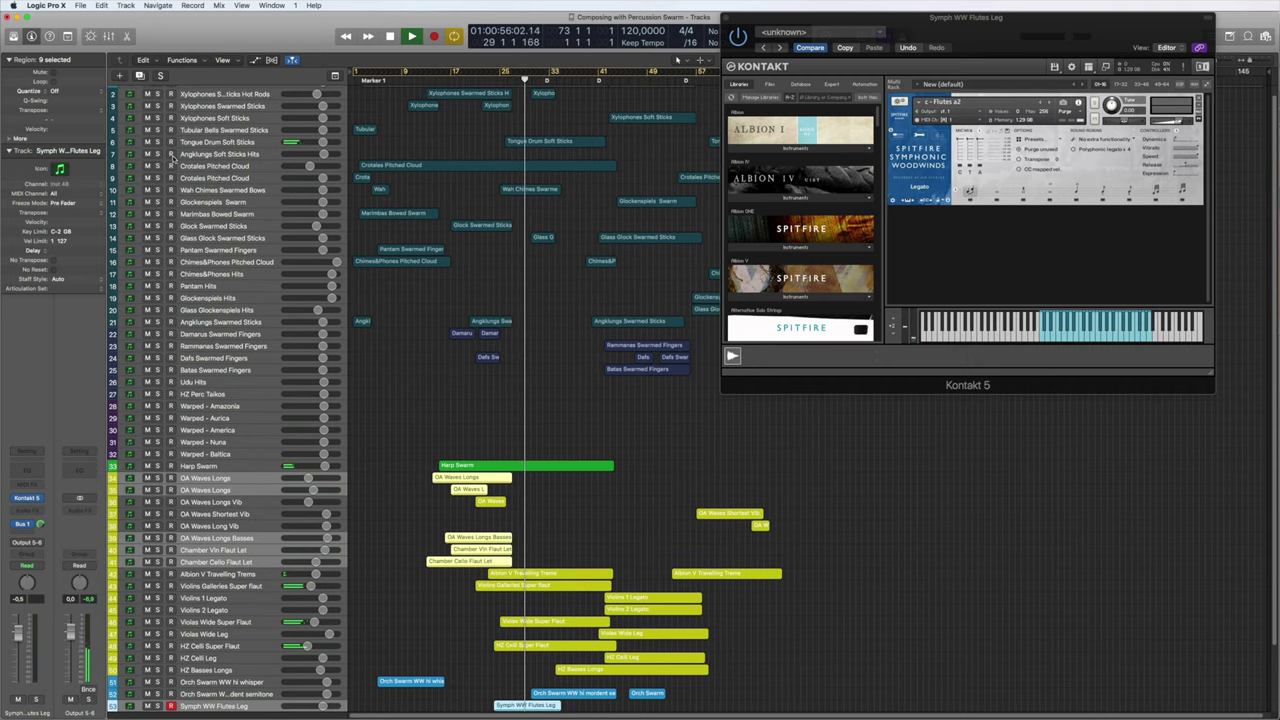
pyautogui.scroll(1, 180, 142)
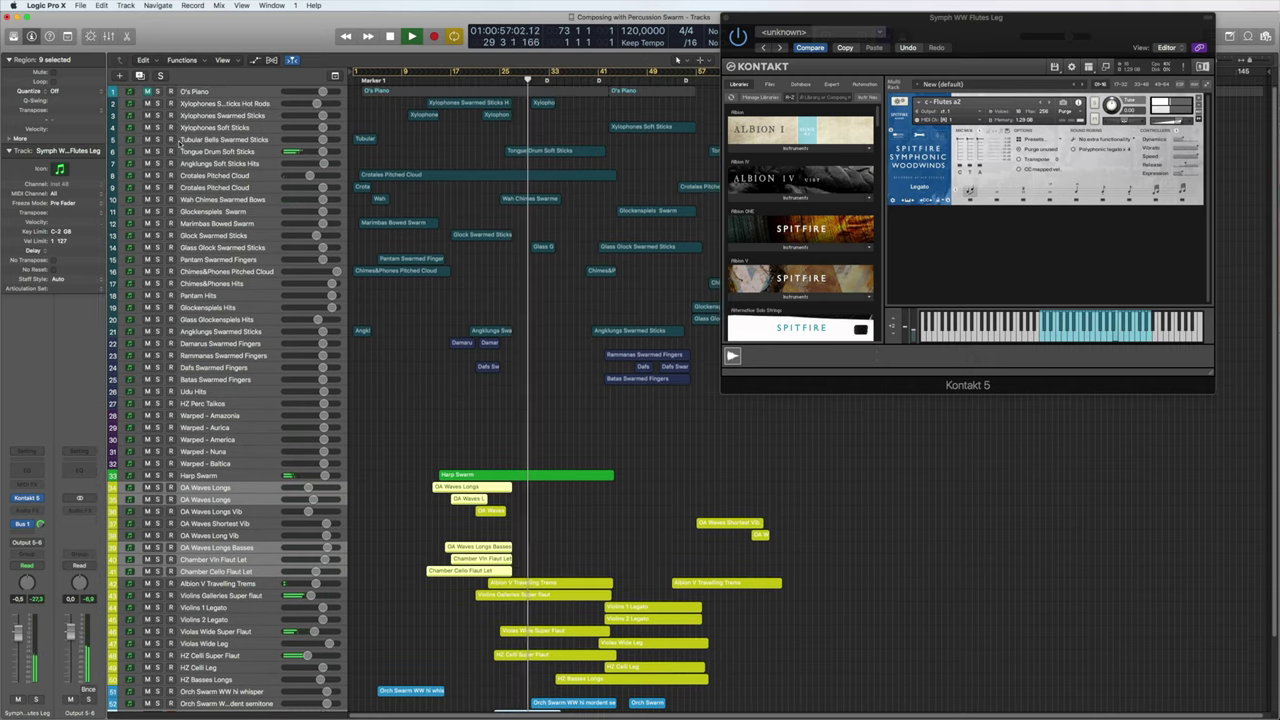
pyautogui.click(148, 90)
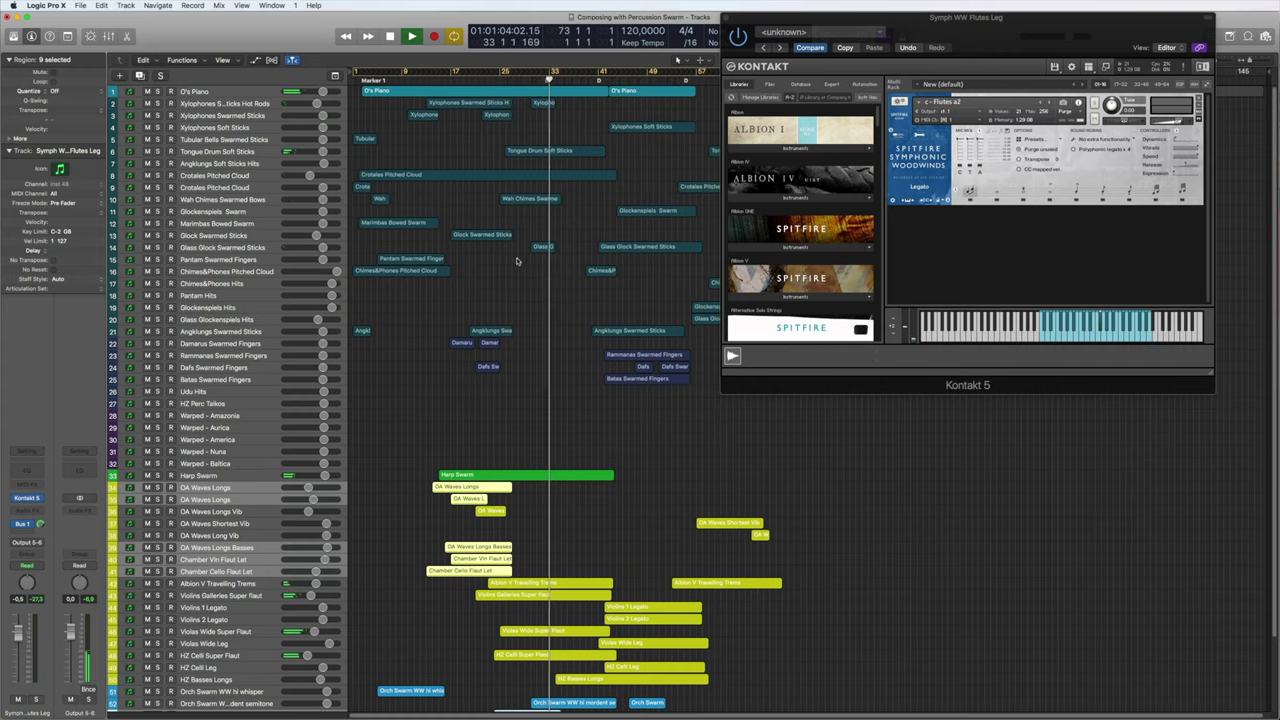
# Show the Symph Brass Horn Solo instrument while the full arrangement plays, then stop playback at about bar 45.
pyautogui.scroll(-3, 515, 267)
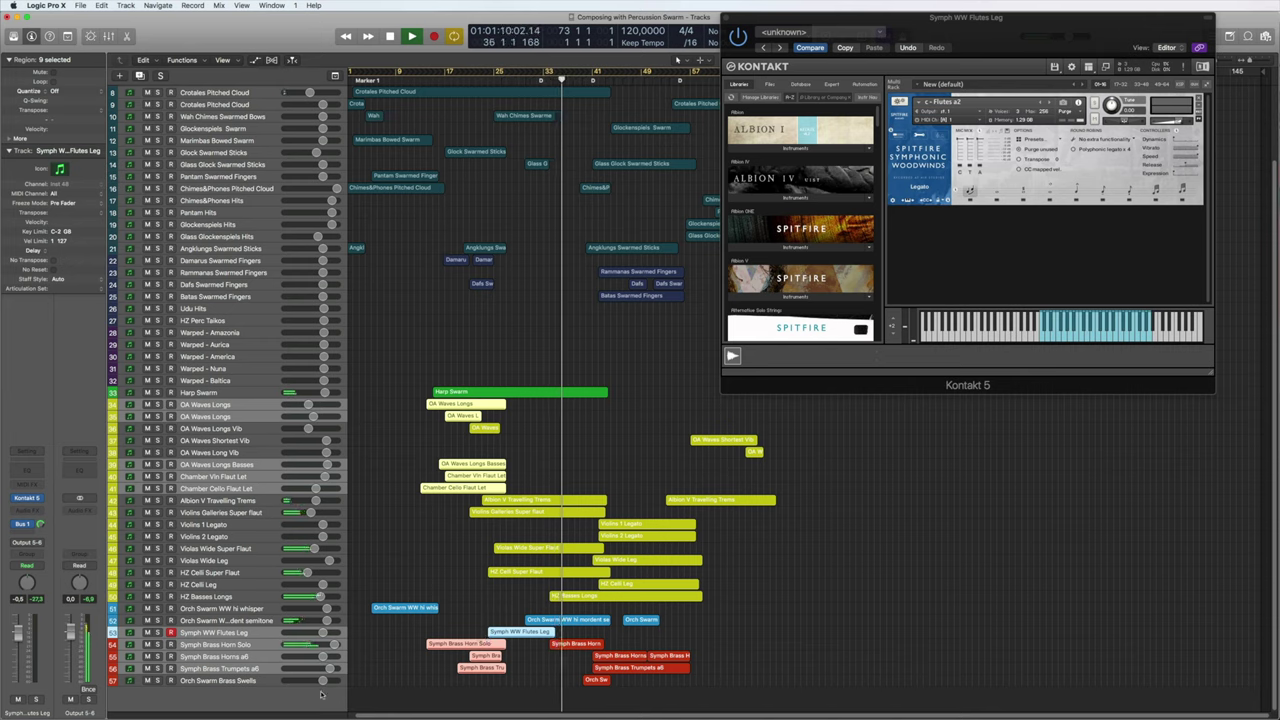
pyautogui.click(224, 645)
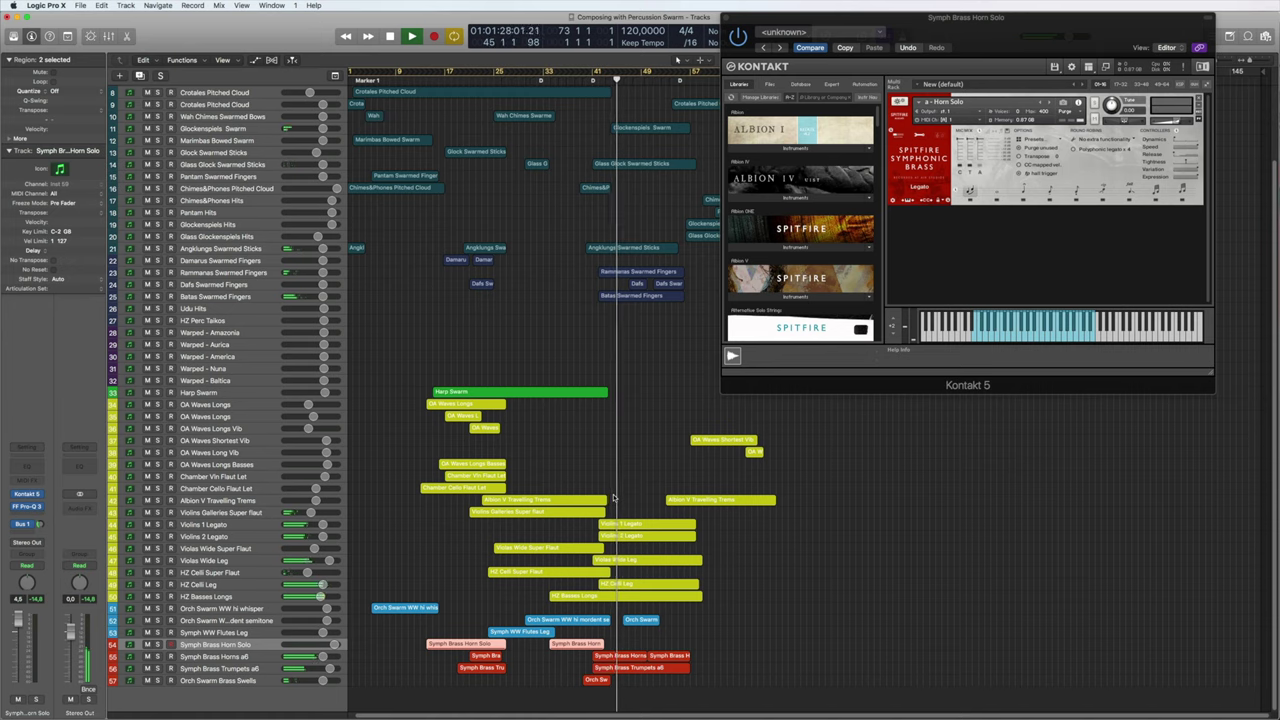
pyautogui.press('space')
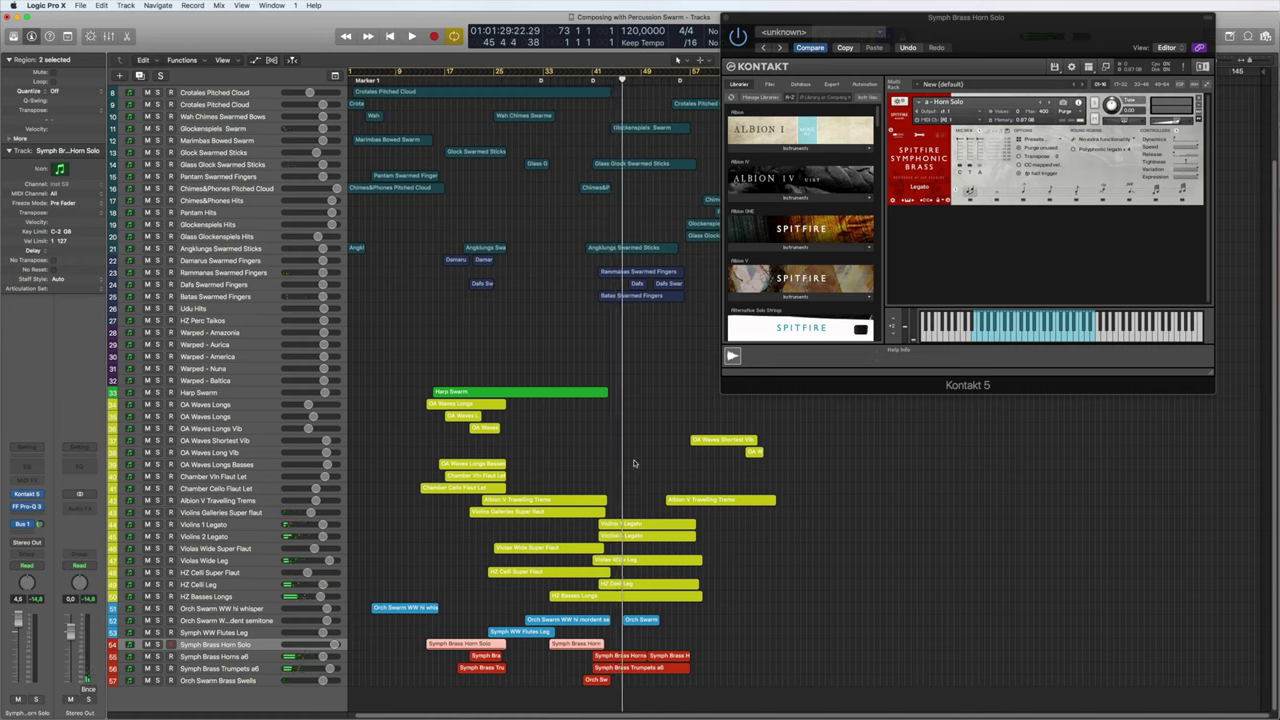
# Select the late string regions from Violins 1 Legato to HZ Basses Longs, show them in the Piano Roll and solo their tracks.
pyautogui.moveTo(647, 486); pyautogui.dragTo(637, 570)
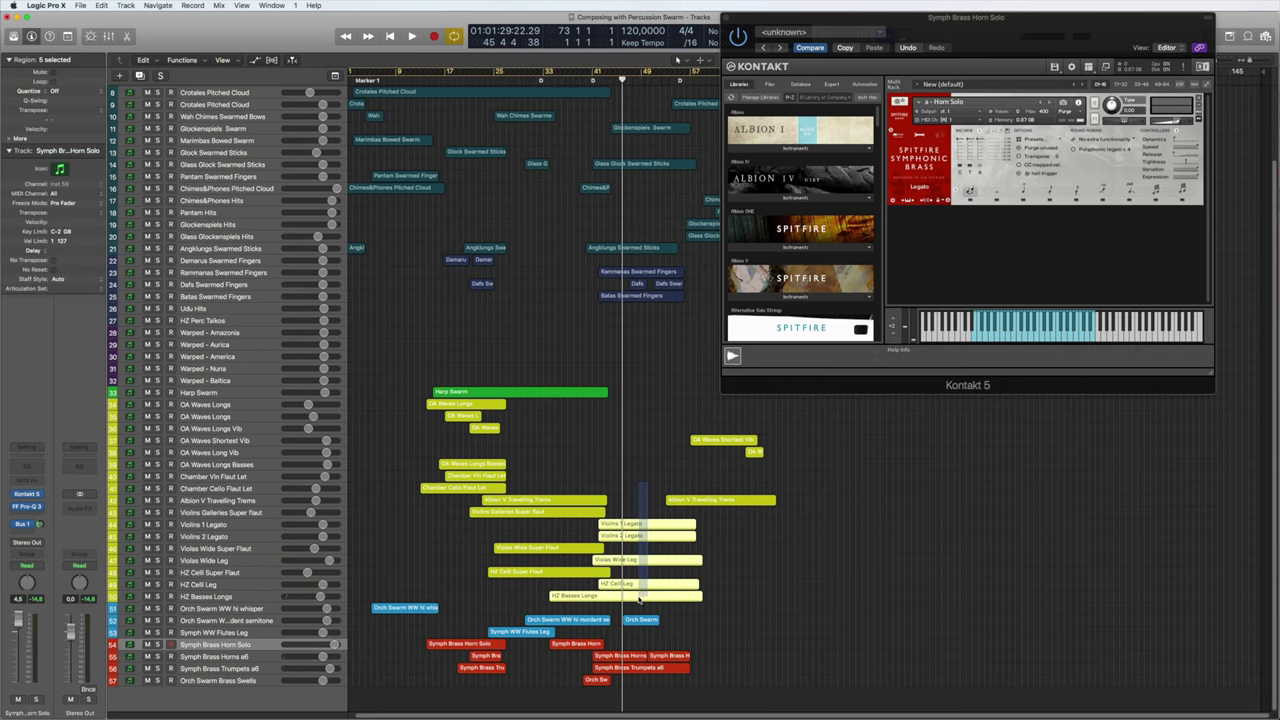
pyautogui.click(645, 523)
pyautogui.press('p')
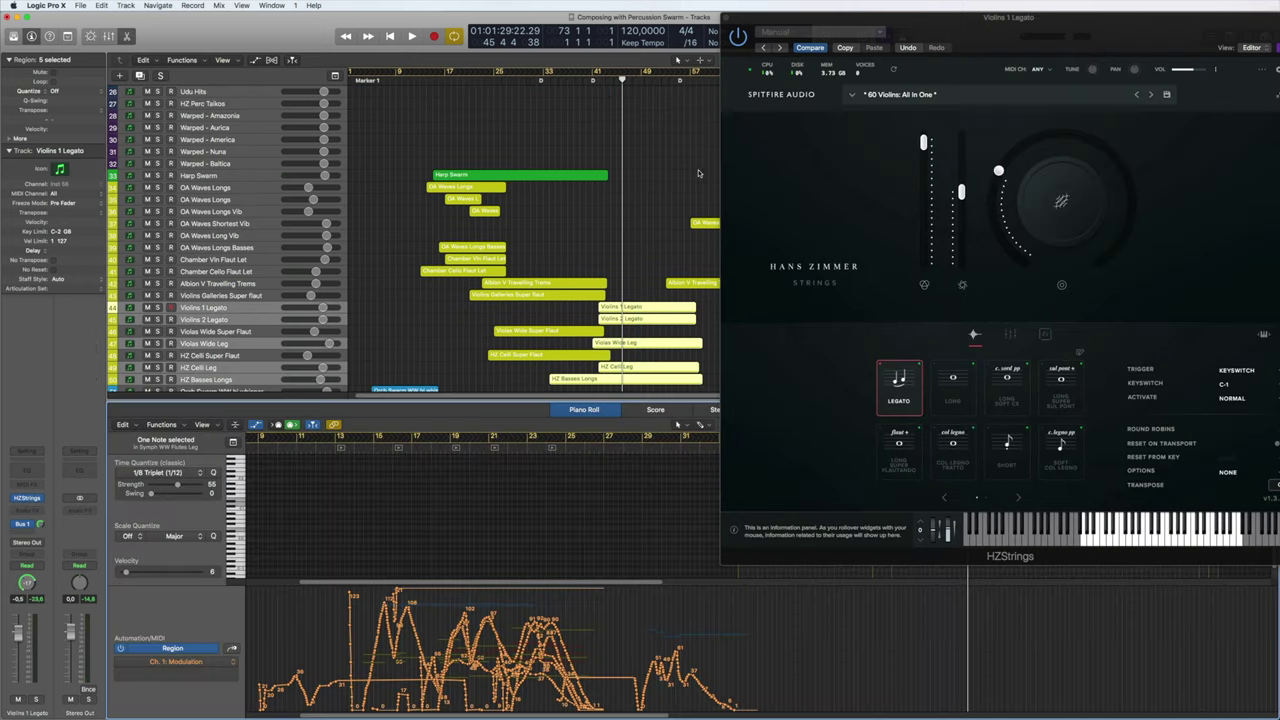
pyautogui.press('v')
pyautogui.click(158, 308)
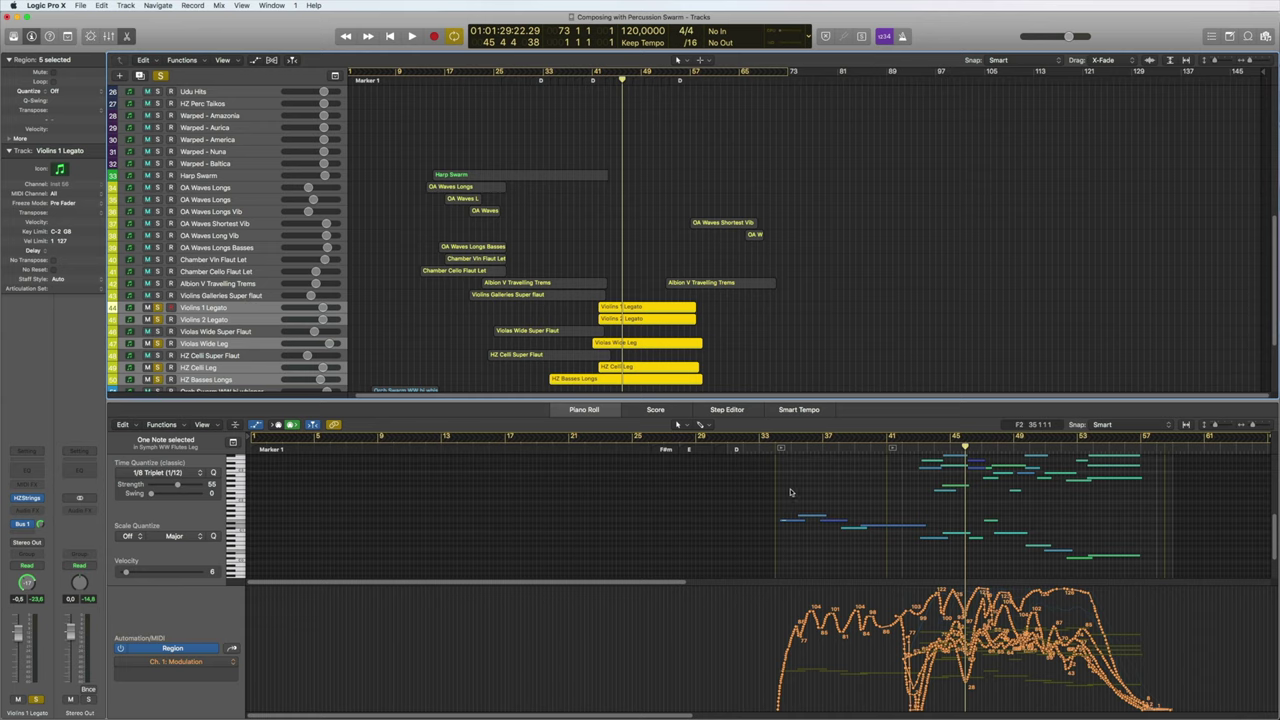
# Play the soloed late strings from about bar 42 with their notes and modulation in view in the Piano Roll.
pyautogui.hscroll(3, 908, 587)
pyautogui.moveTo(914, 587); pyautogui.dragTo(914, 626)
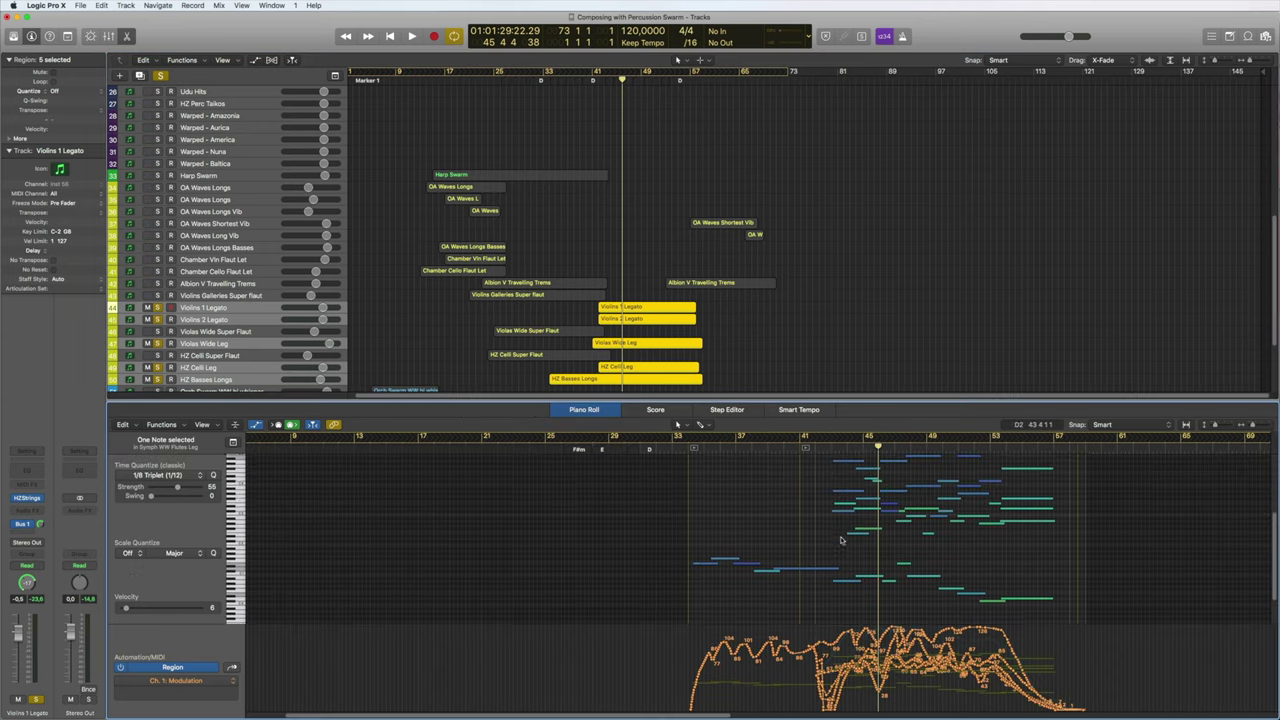
pyautogui.scroll(1, 825, 522)
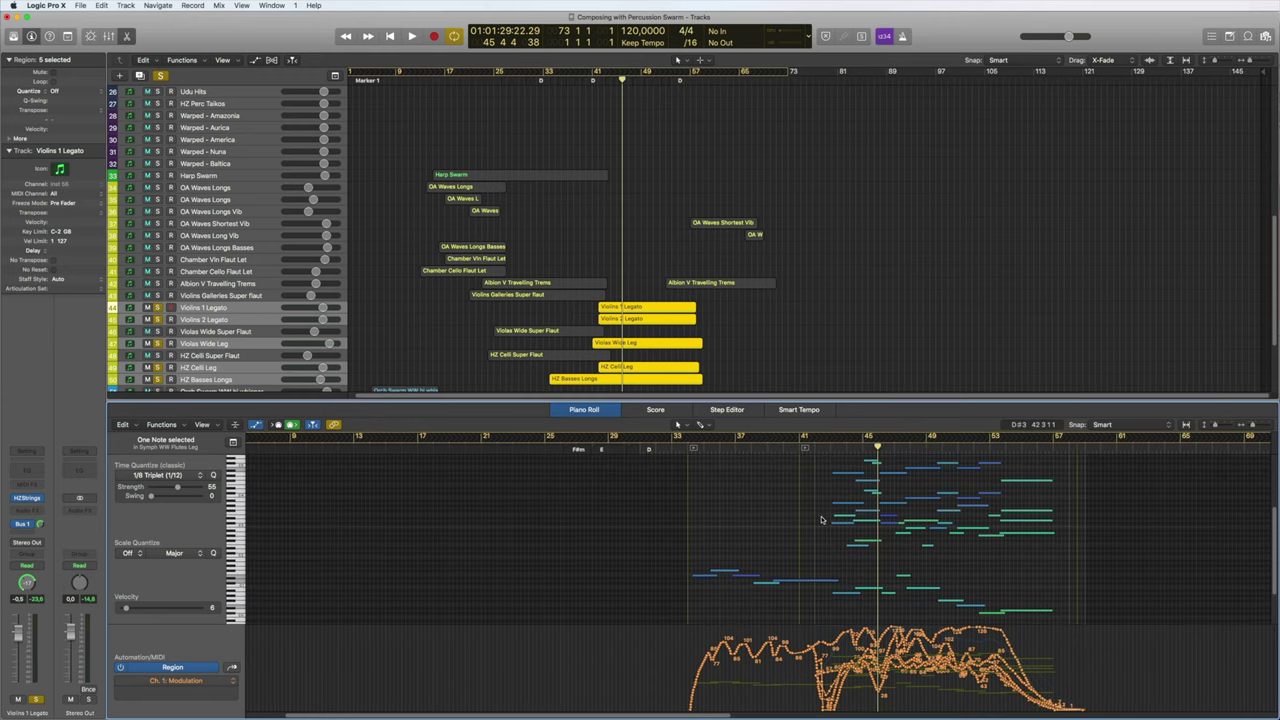
pyautogui.doubleClick(815, 449)
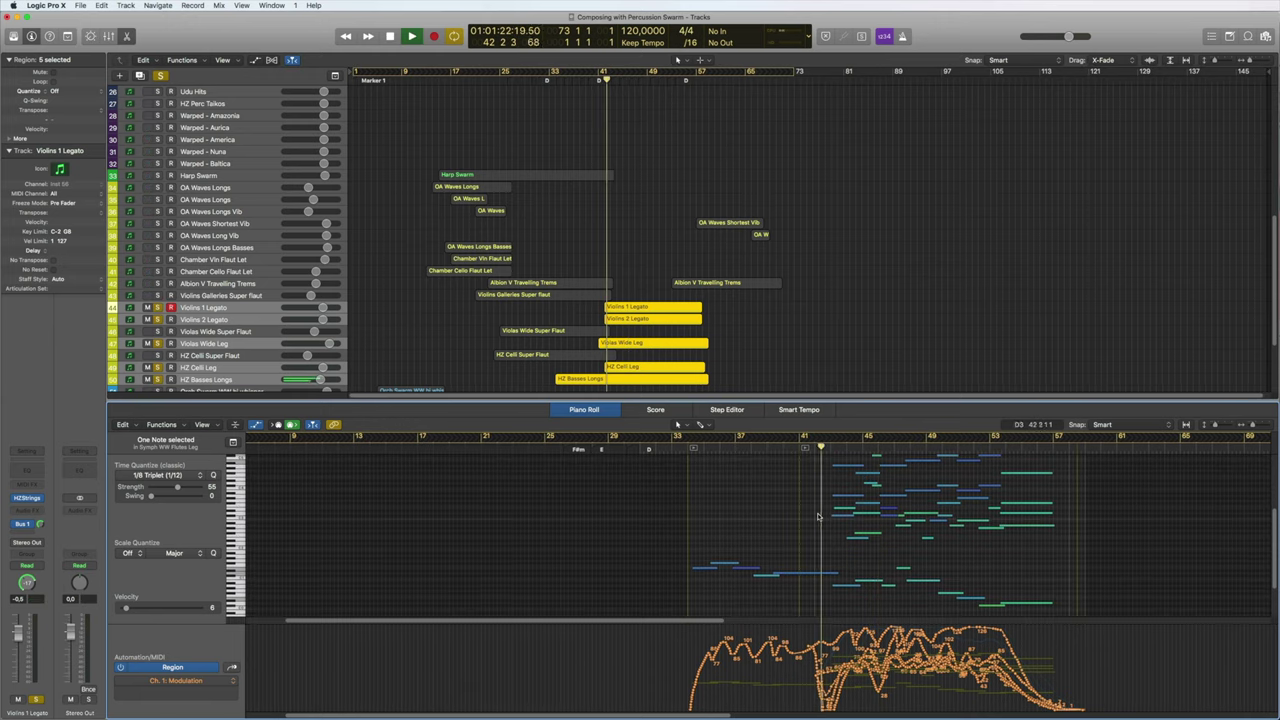
pyautogui.hscroll(4, 773, 560)
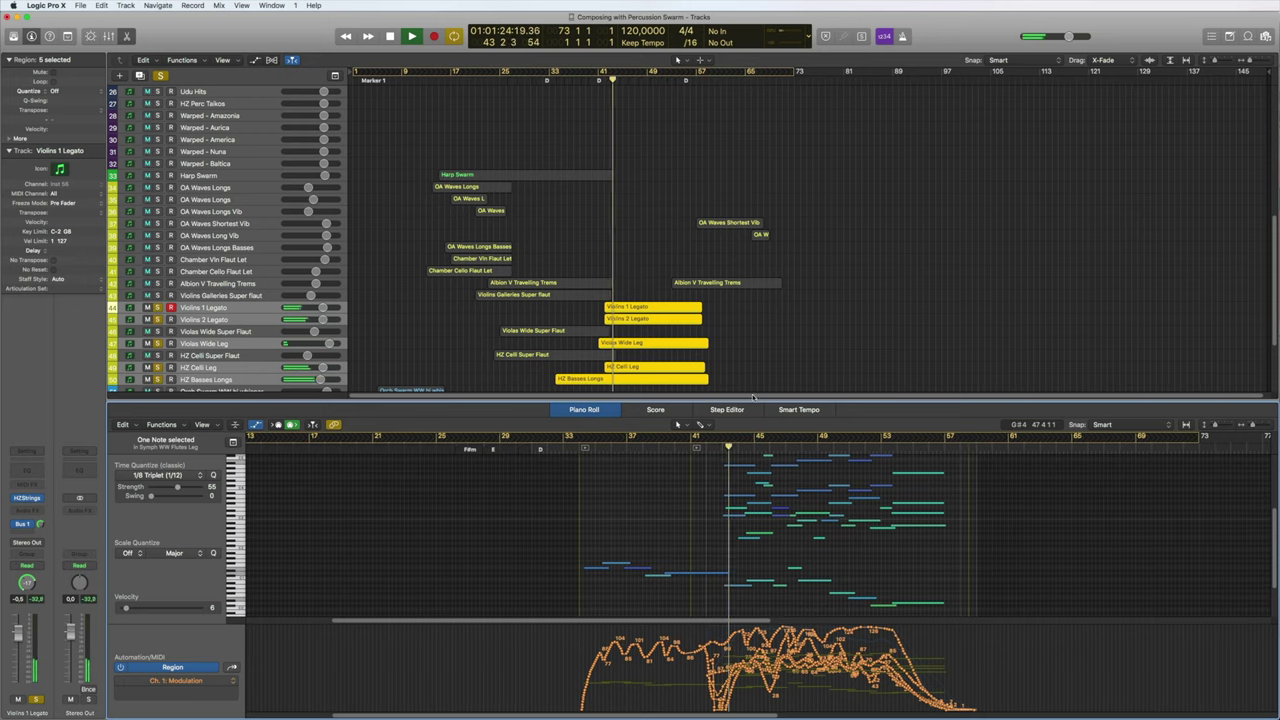
# Enlarge the Piano Roll to examine the late string notes and modulation during playback, then hide it and stop playback.
pyautogui.moveTo(763, 370); pyautogui.dragTo(763, 284)
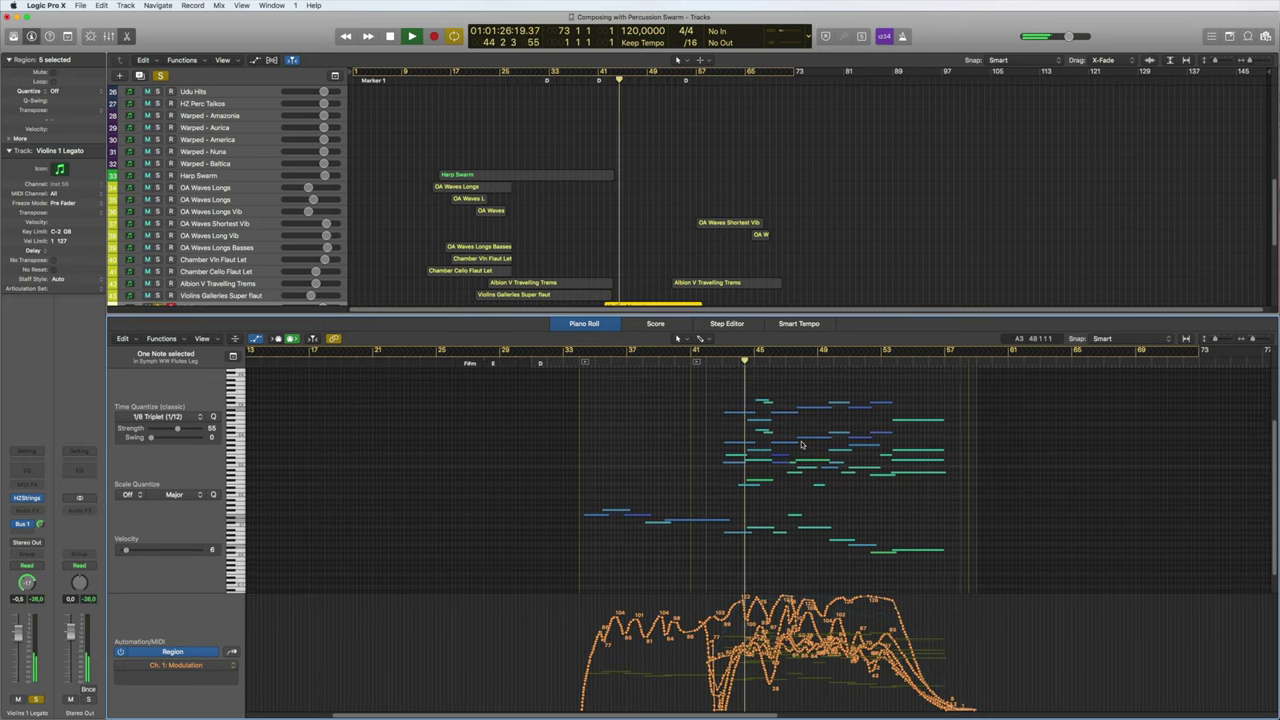
pyautogui.keyDown('ctrl'); pyautogui.keyDown('alt'); pyautogui.click(826, 465); pyautogui.keyUp('alt'); pyautogui.keyUp('ctrl')
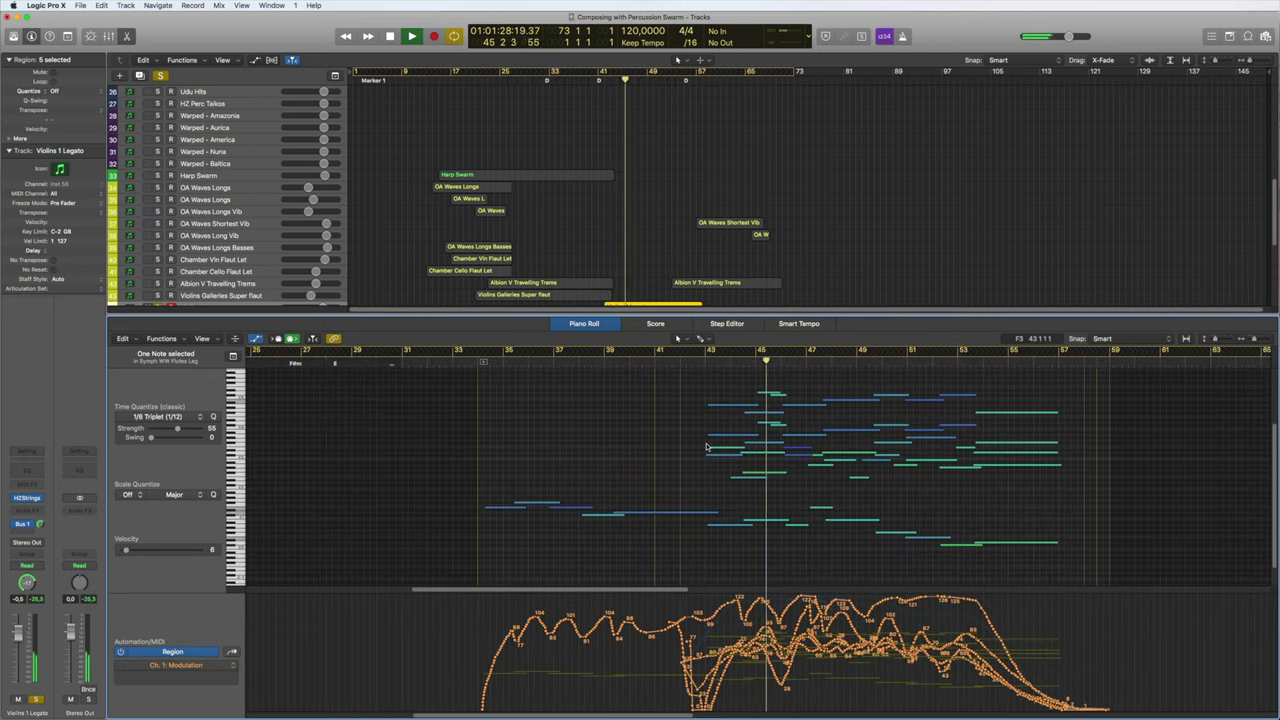
pyautogui.hscroll(3, 705, 453)
pyautogui.hscroll(3, 705, 453)
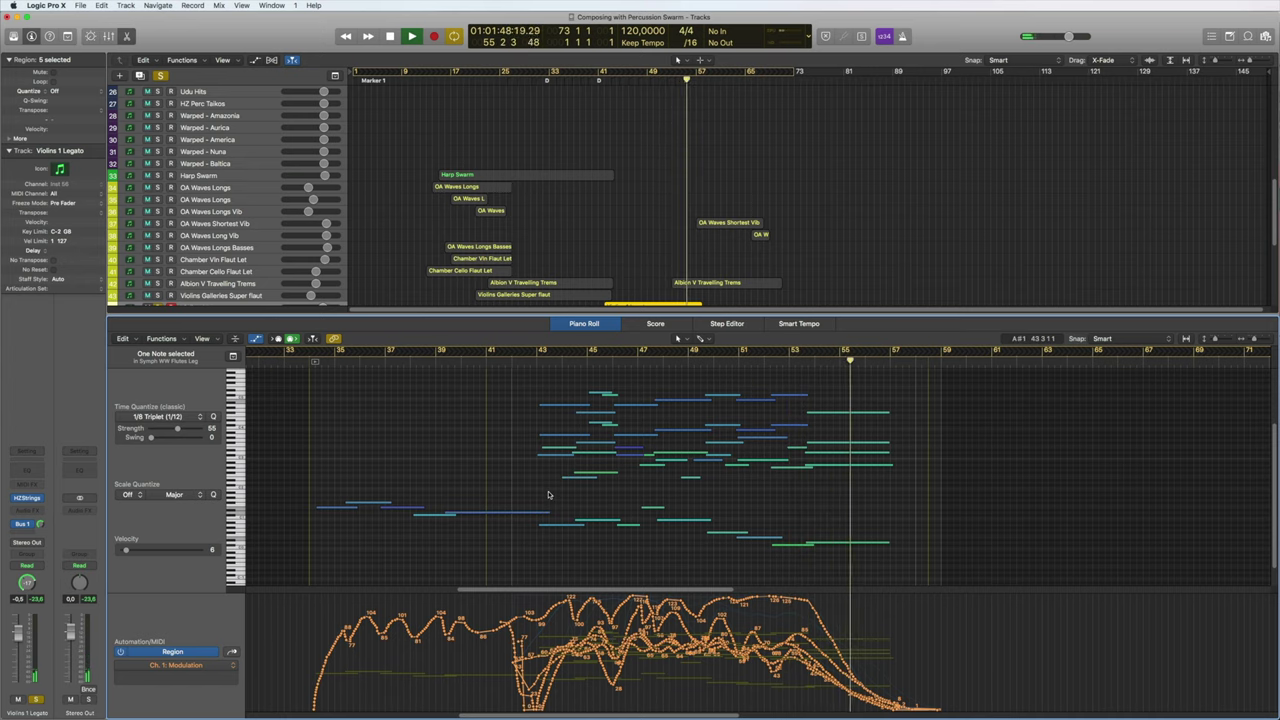
pyautogui.moveTo(656, 314); pyautogui.dragTo(589, 497)
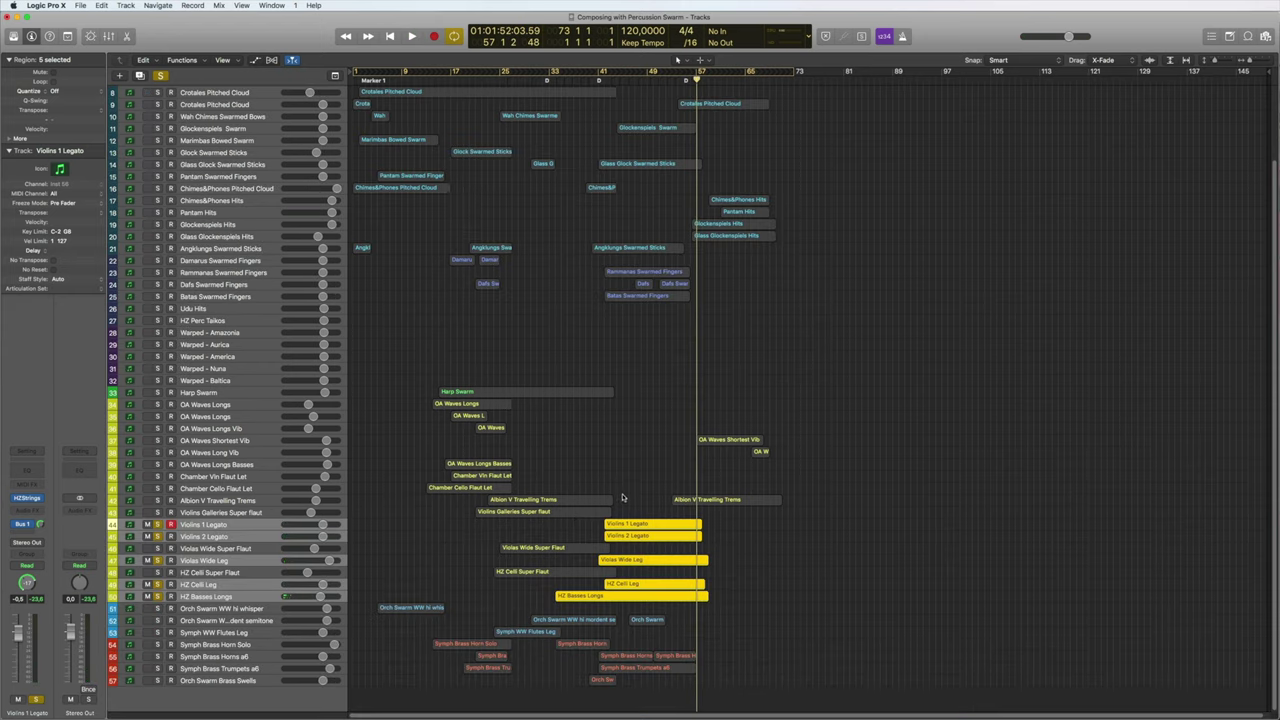
pyautogui.scroll(2, 378, 274)
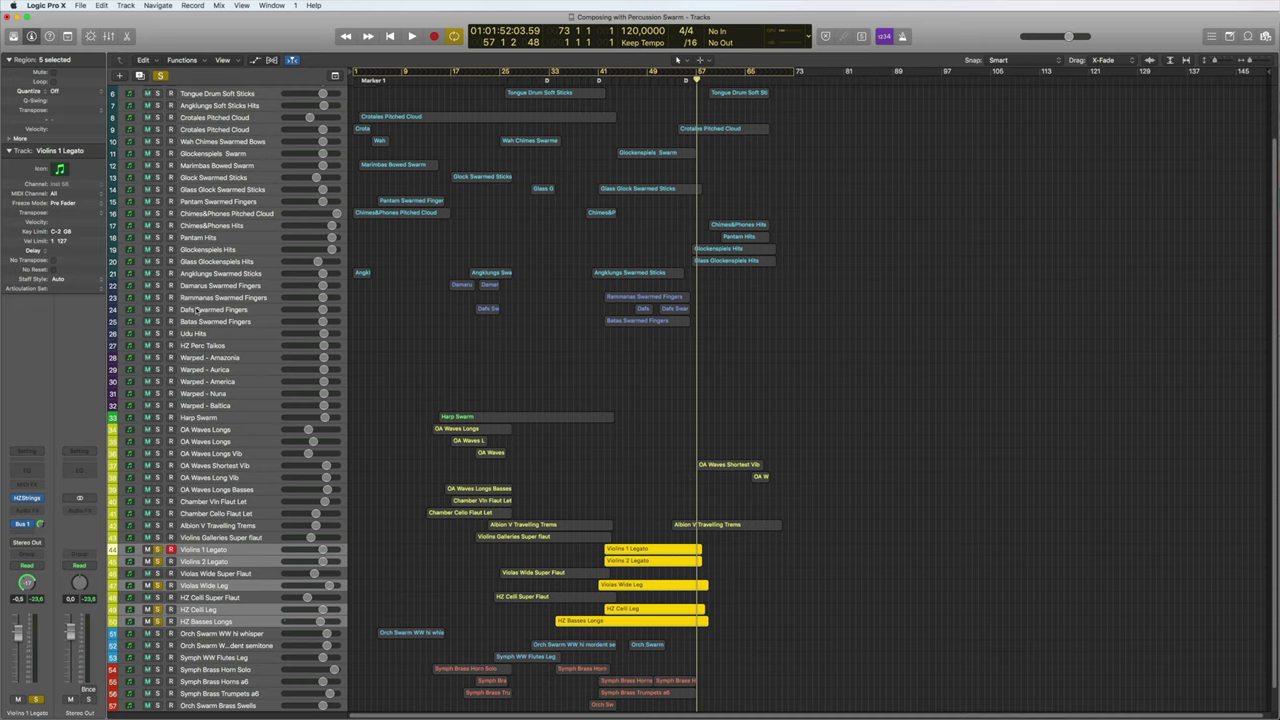
# Clear all solos, solo the tracks from Angklungs Swarmed Sticks to Warped - Amazonia and play them from about bar 42.
pyautogui.click(162, 76)
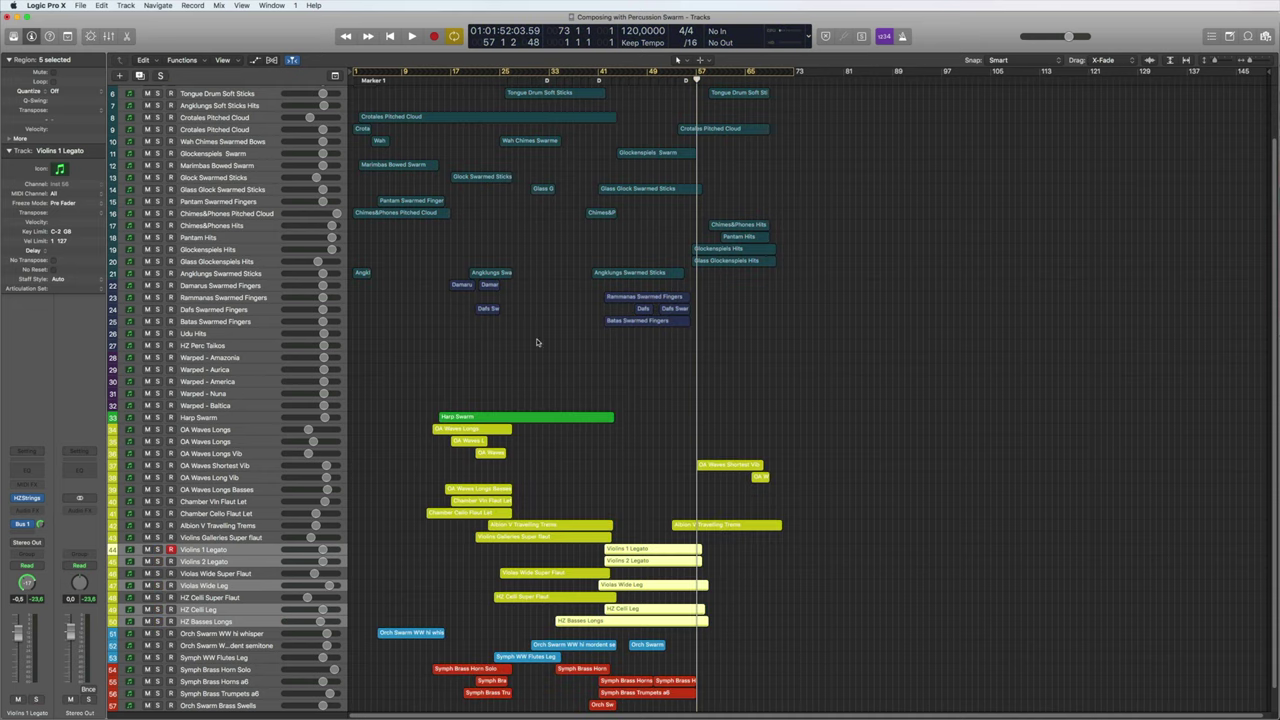
pyautogui.click(219, 297)
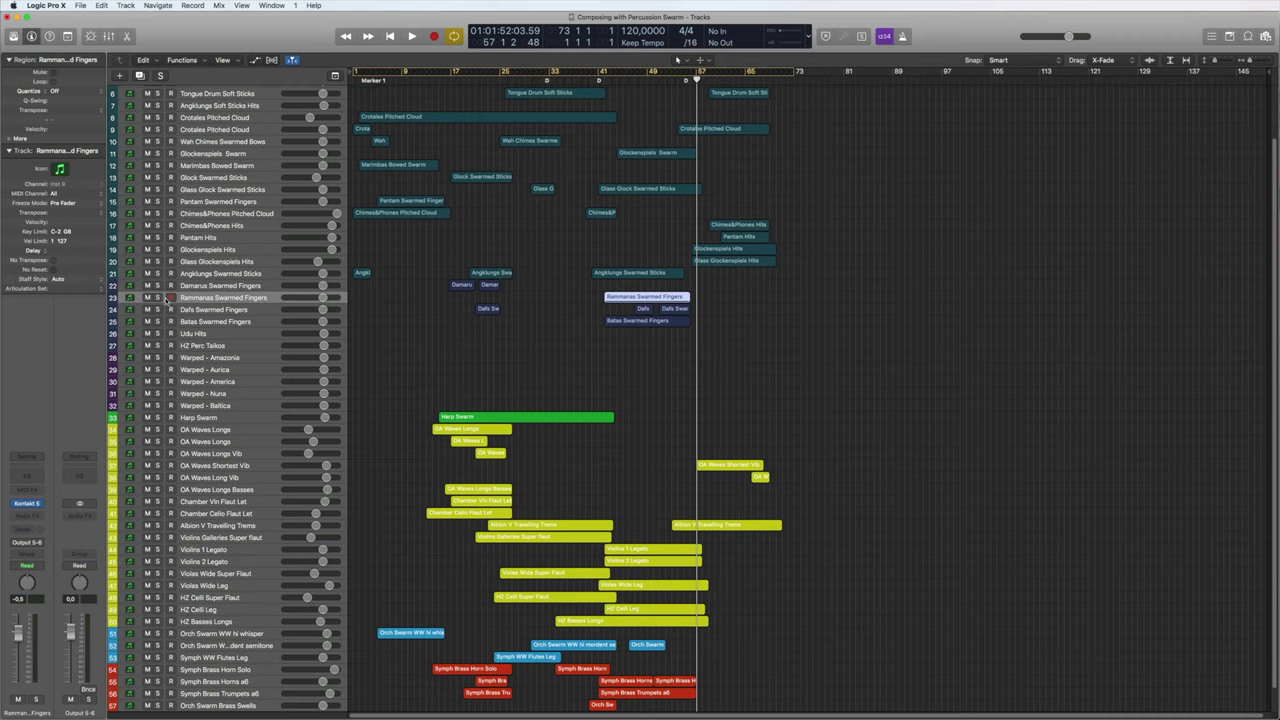
pyautogui.moveTo(157, 276); pyautogui.dragTo(157, 350)
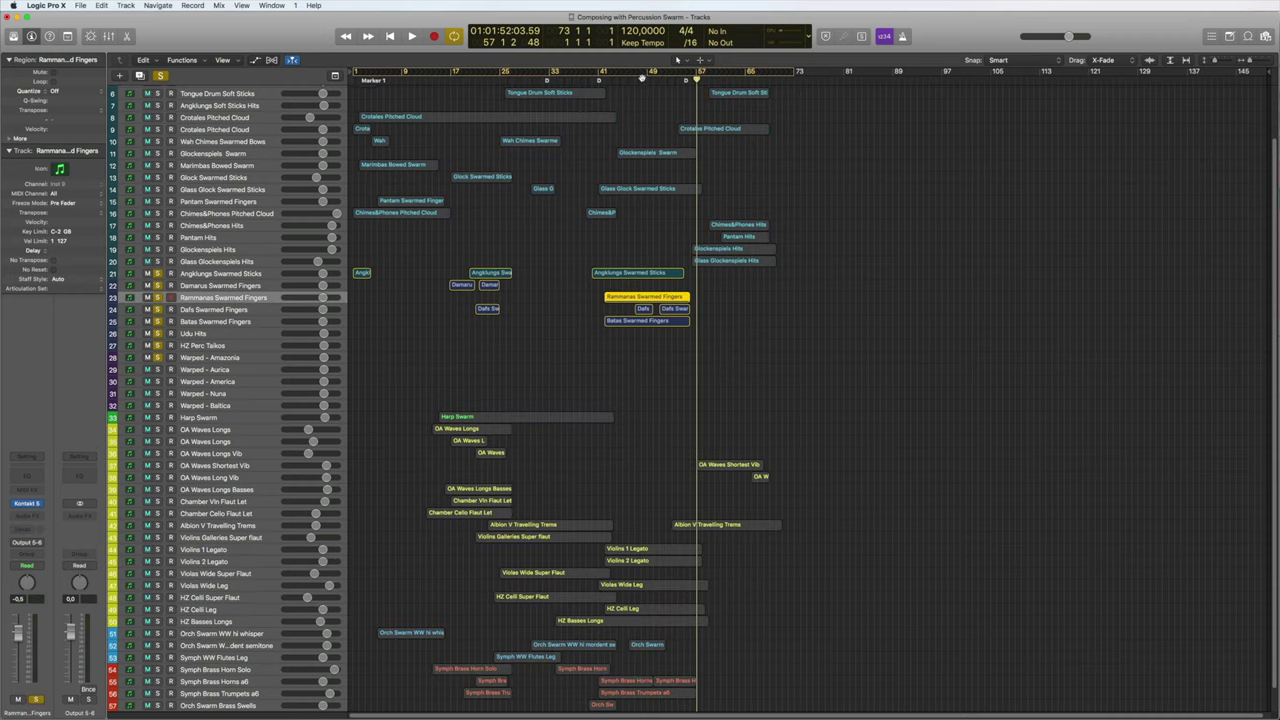
pyautogui.doubleClick(608, 78)
# Enlarge the tracks, add Glass Glock Swarmed Sticks and Glockenspiels Swarm to the solo during playback, then stop.
pyautogui.press('super+Down')
pyautogui.scroll(-3, 319, 369)
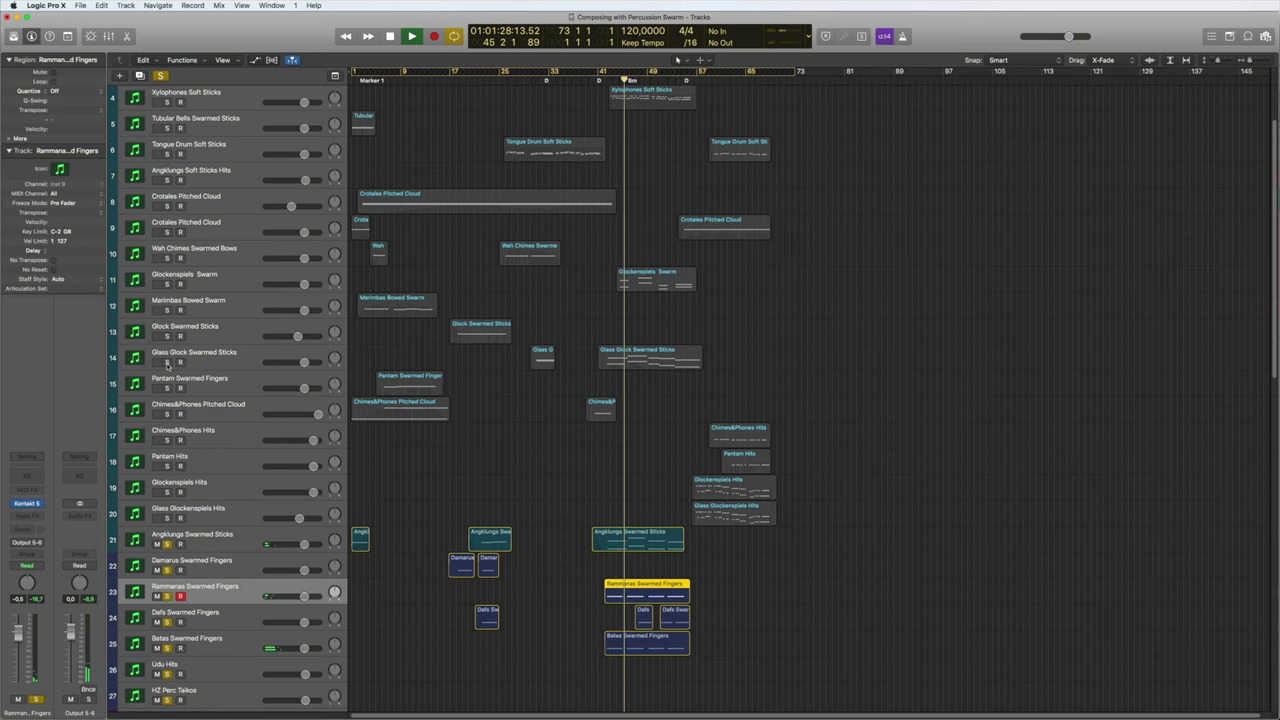
pyautogui.click(167, 362)
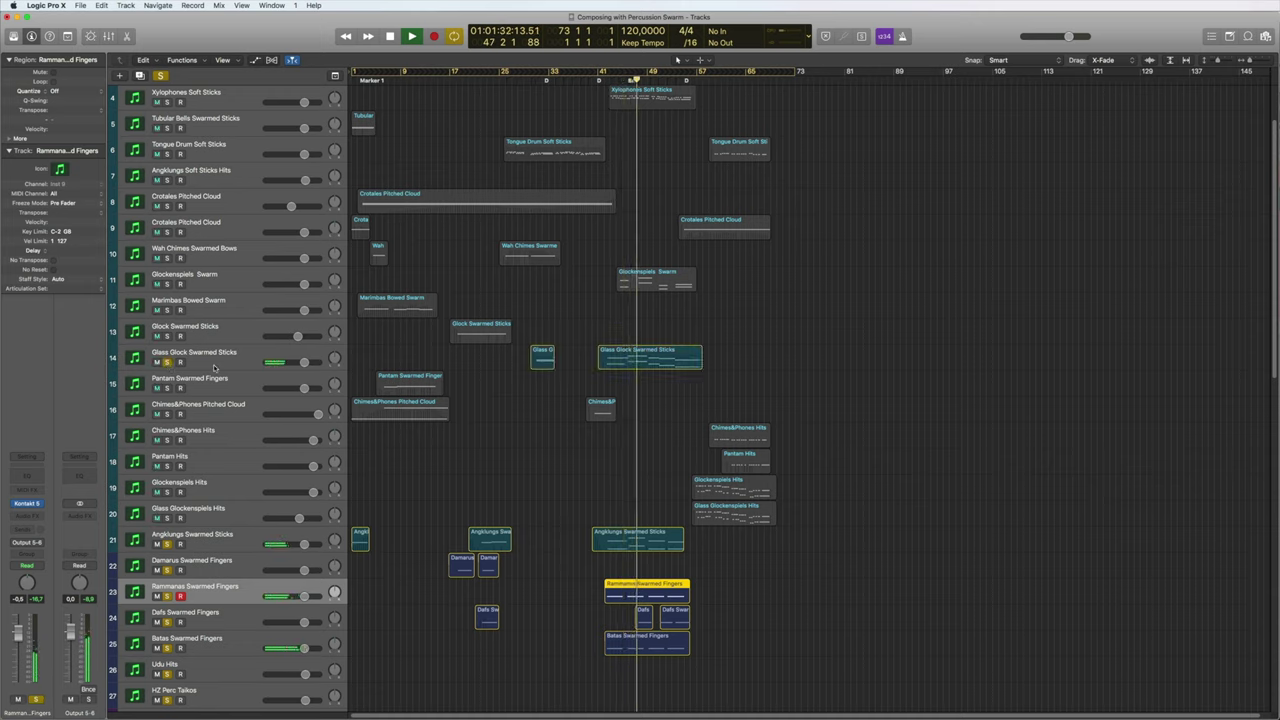
pyautogui.click(167, 284)
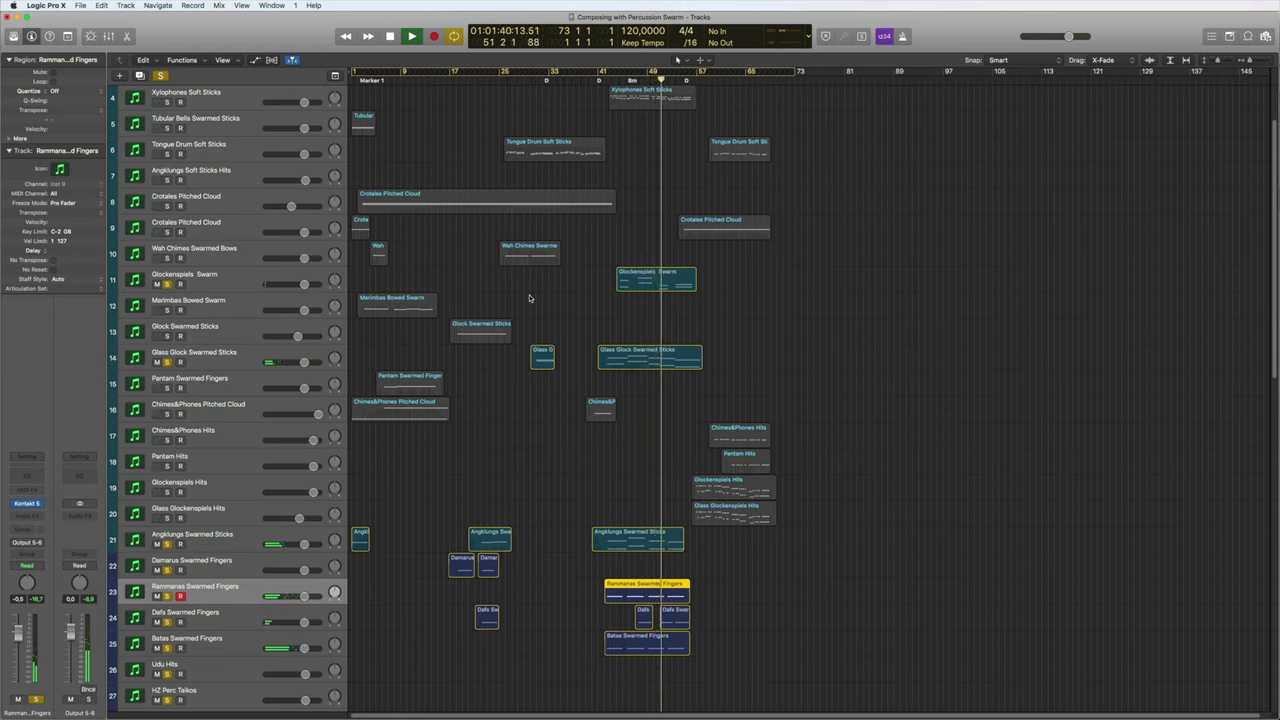
pyautogui.press('space')
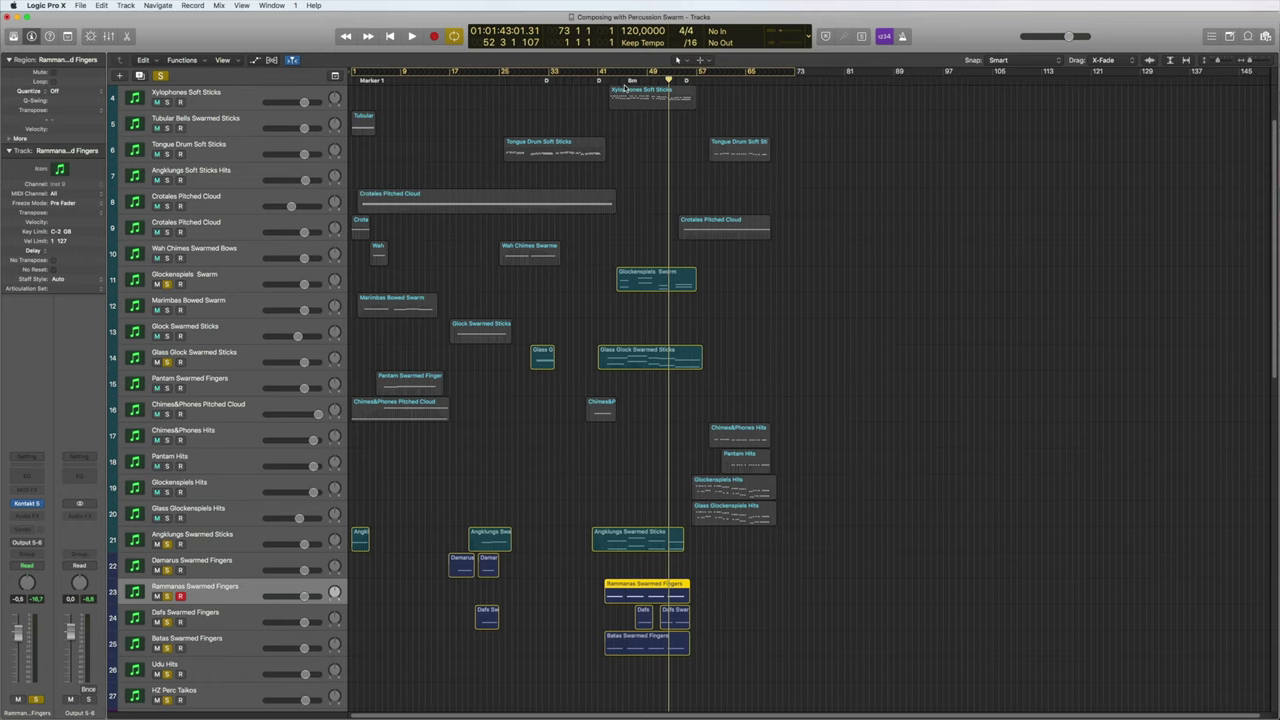
# Briefly replay the soloed percussion from about bar 42, then stop playback.
pyautogui.click(613, 80)
pyautogui.press('space')
pyautogui.scroll(-1, 634, 215)
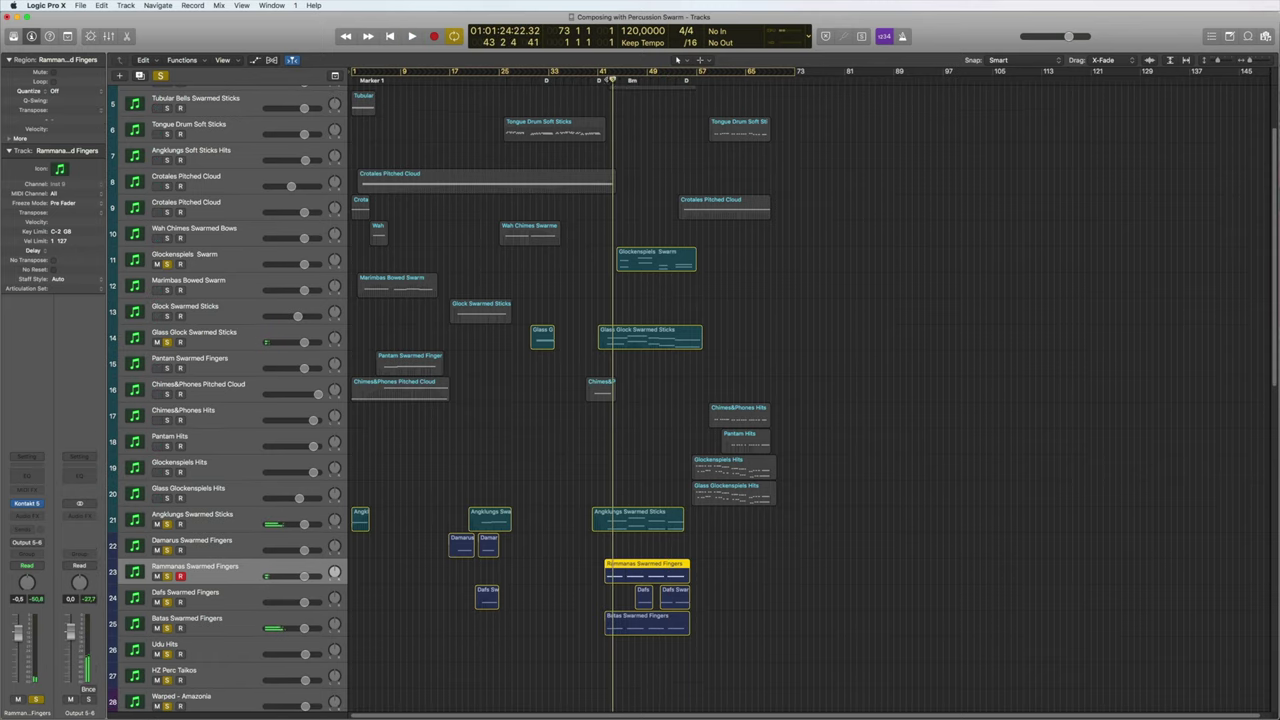
pyautogui.press('space')
# Add the string tracks from Violins 1 Legato to HZ Basses Longs to the solo and play percussion and strings from about bar 41.
pyautogui.scroll(-10, 618, 215)
pyautogui.moveTo(167, 341); pyautogui.dragTo(166, 498)
pyautogui.click(602, 79)
pyautogui.press('space')
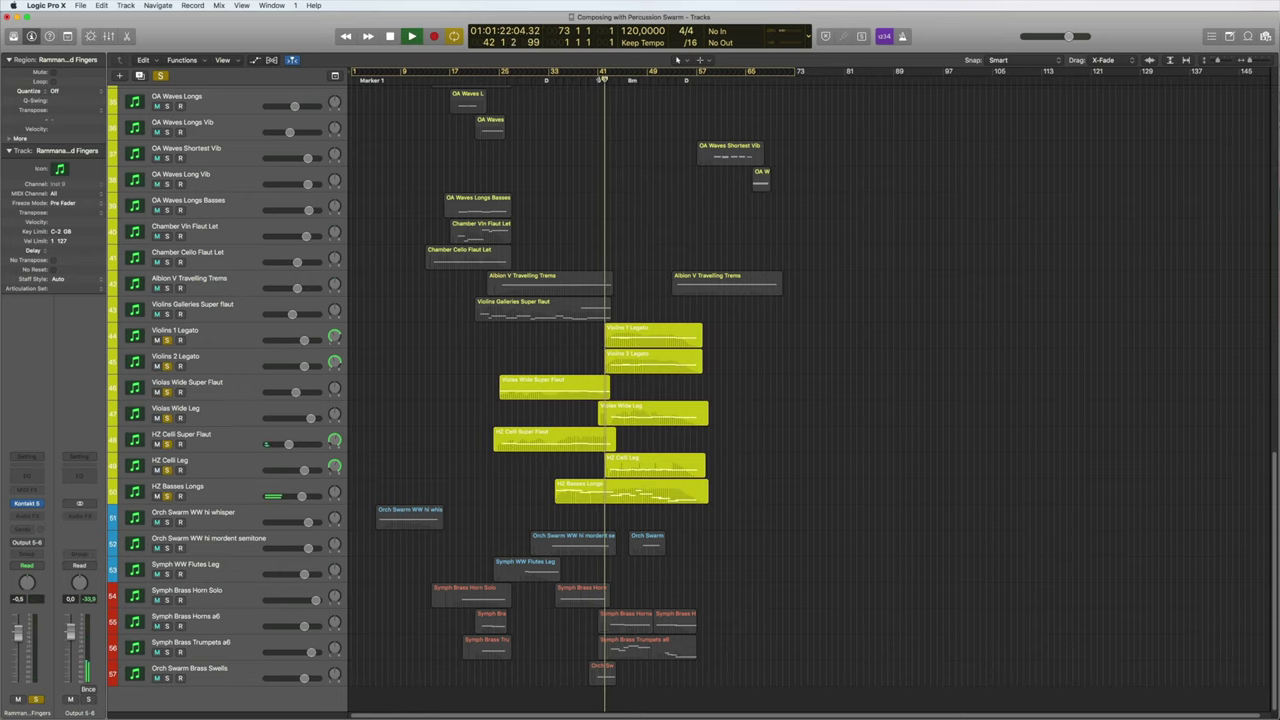
pyautogui.scroll(8, 609, 296)
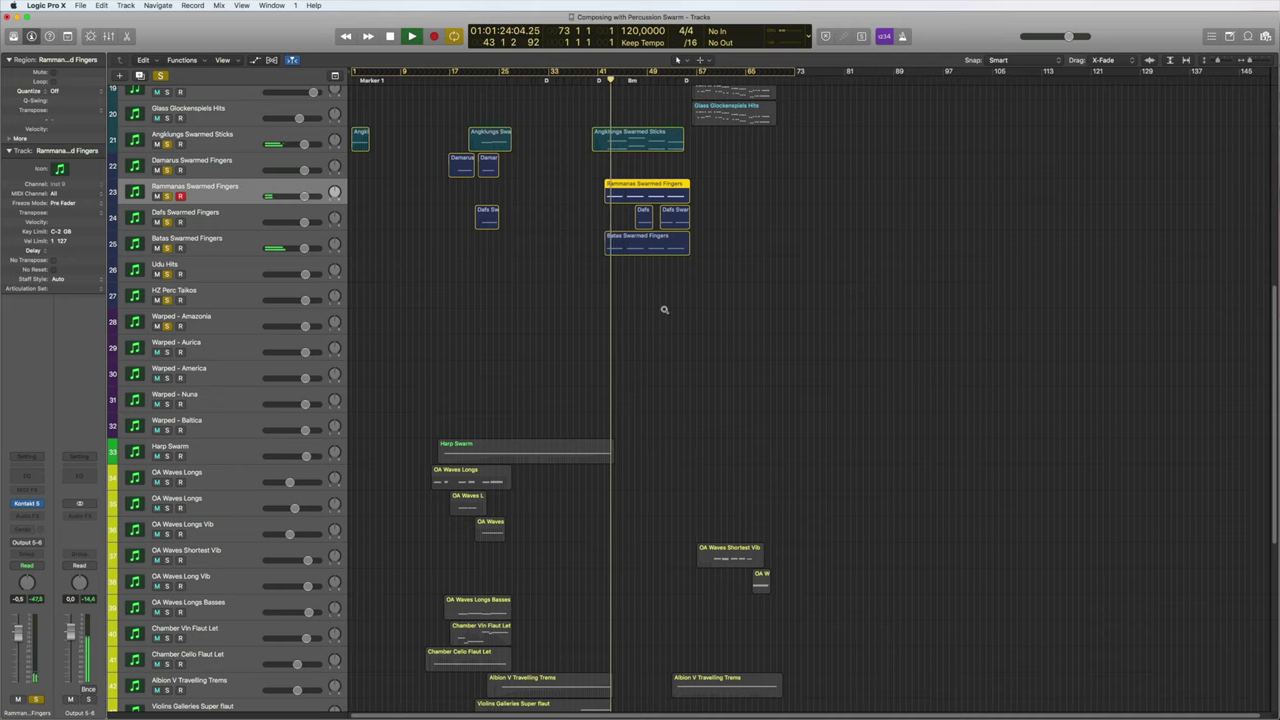
pyautogui.scroll(9, 603, 247)
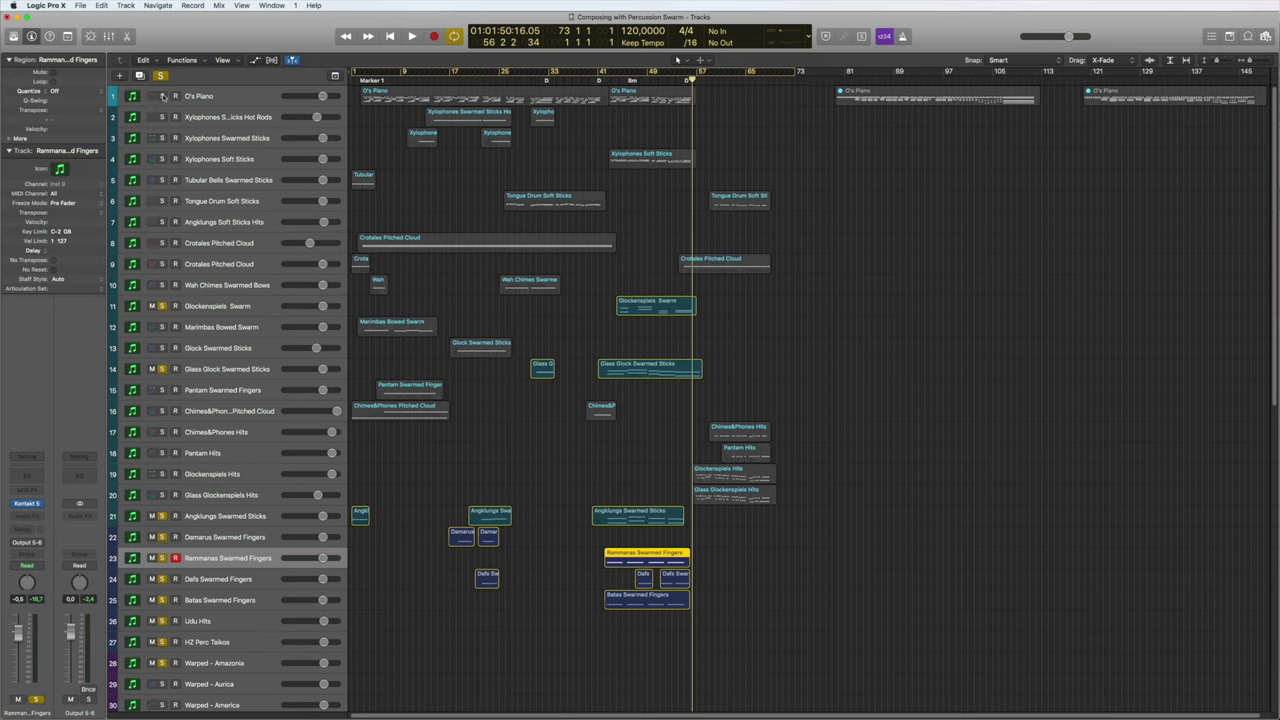
# Solo only the O's Piano and Xylophones Soft Sticks tracks and play them together.
pyautogui.click(164, 96)
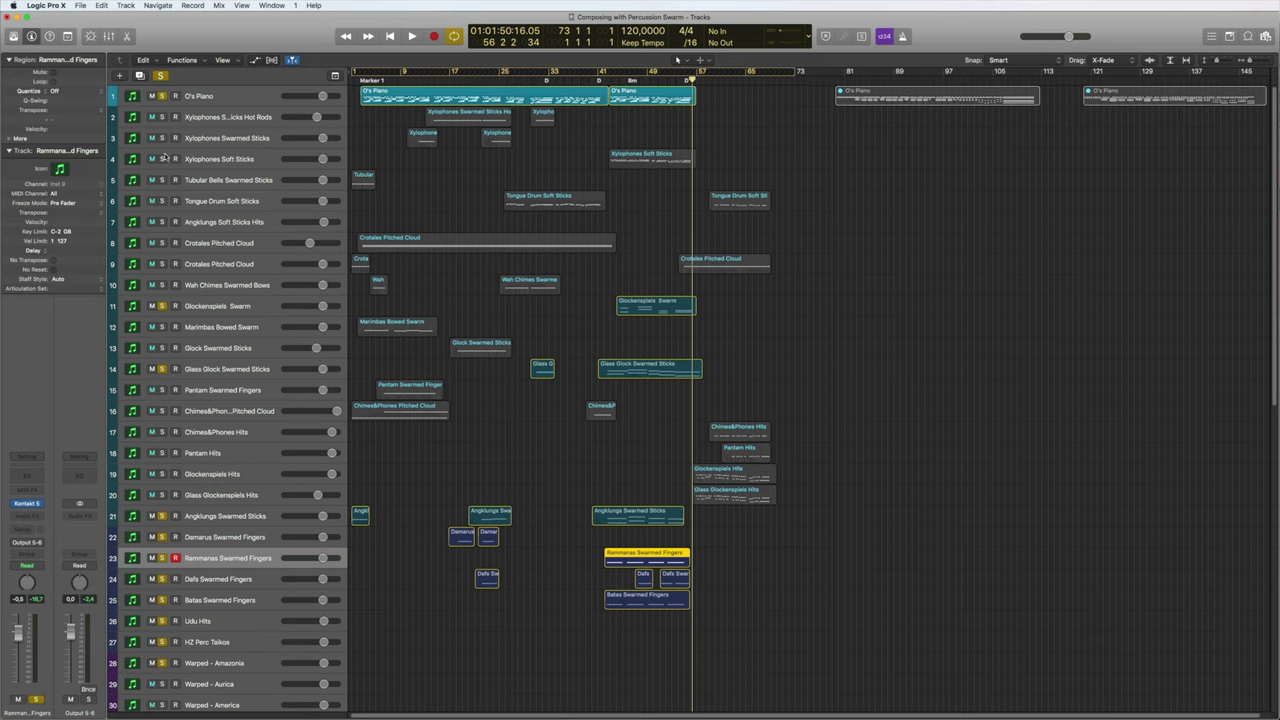
pyautogui.click(152, 158)
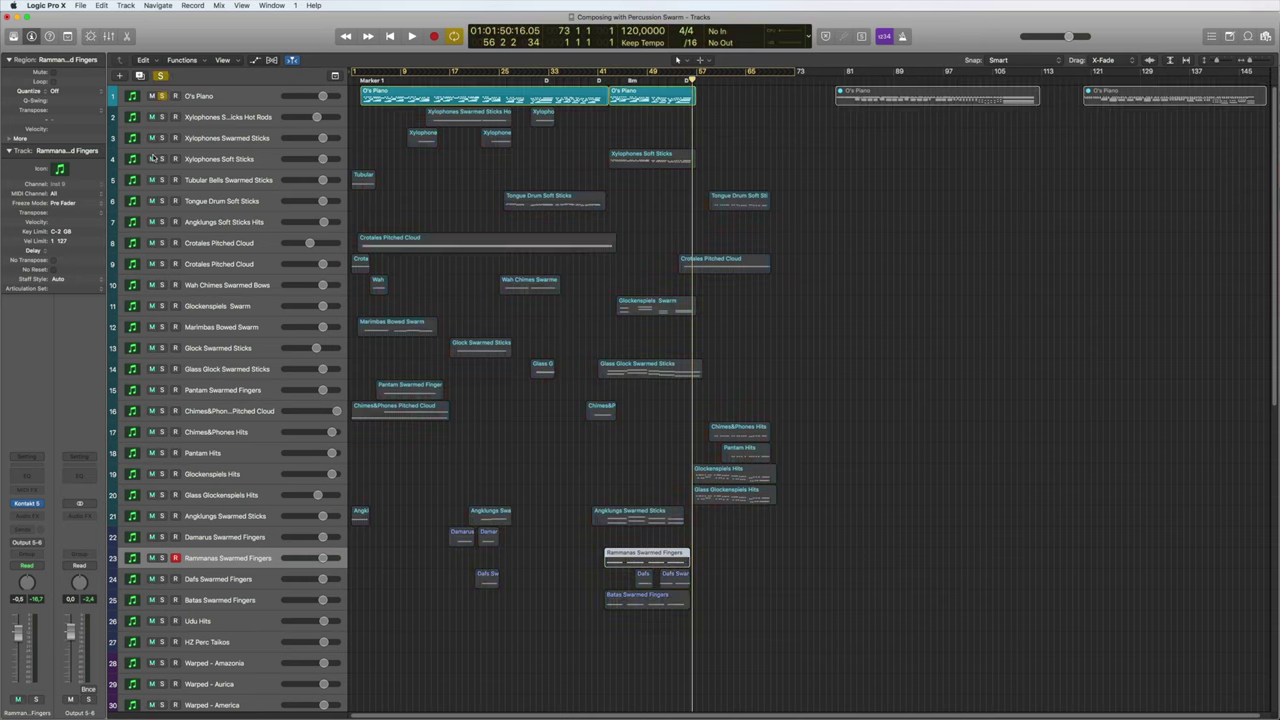
pyautogui.press('space')
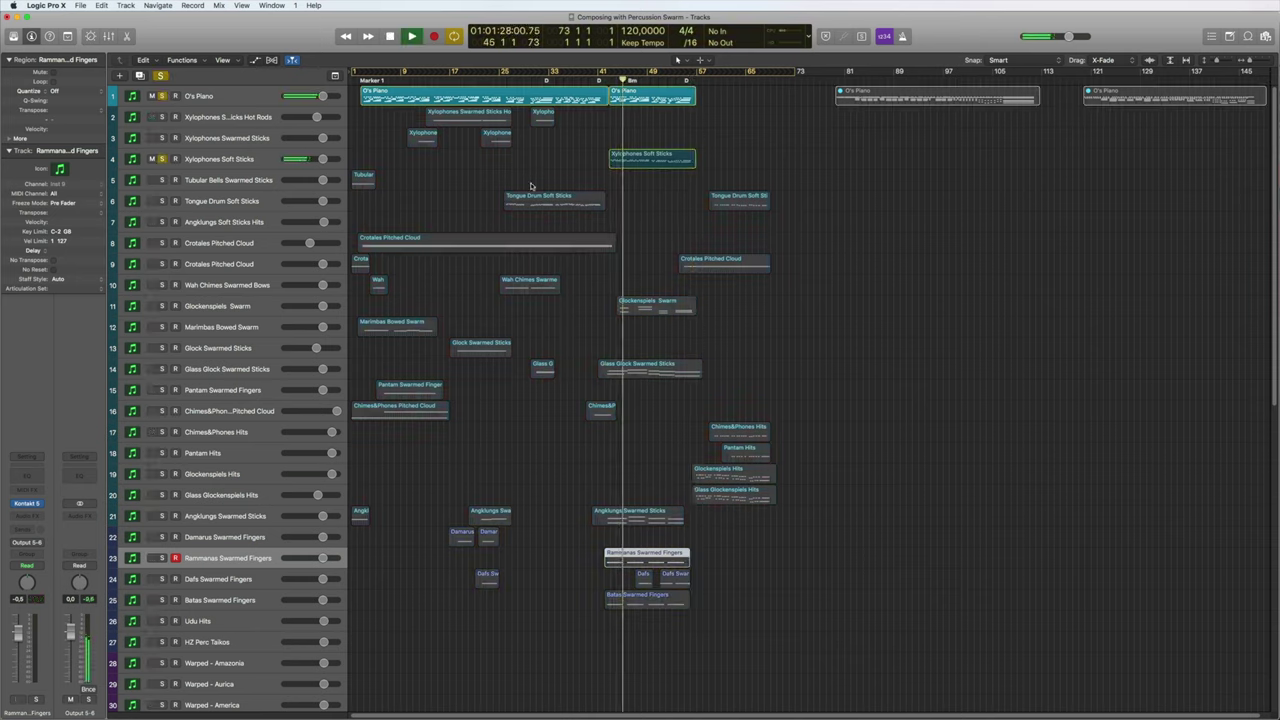
# Show the Xylophones Soft Sticks instrument during playback, then close it and stop playback at about bar 52.
pyautogui.click(234, 161)
pyautogui.click(25, 498)
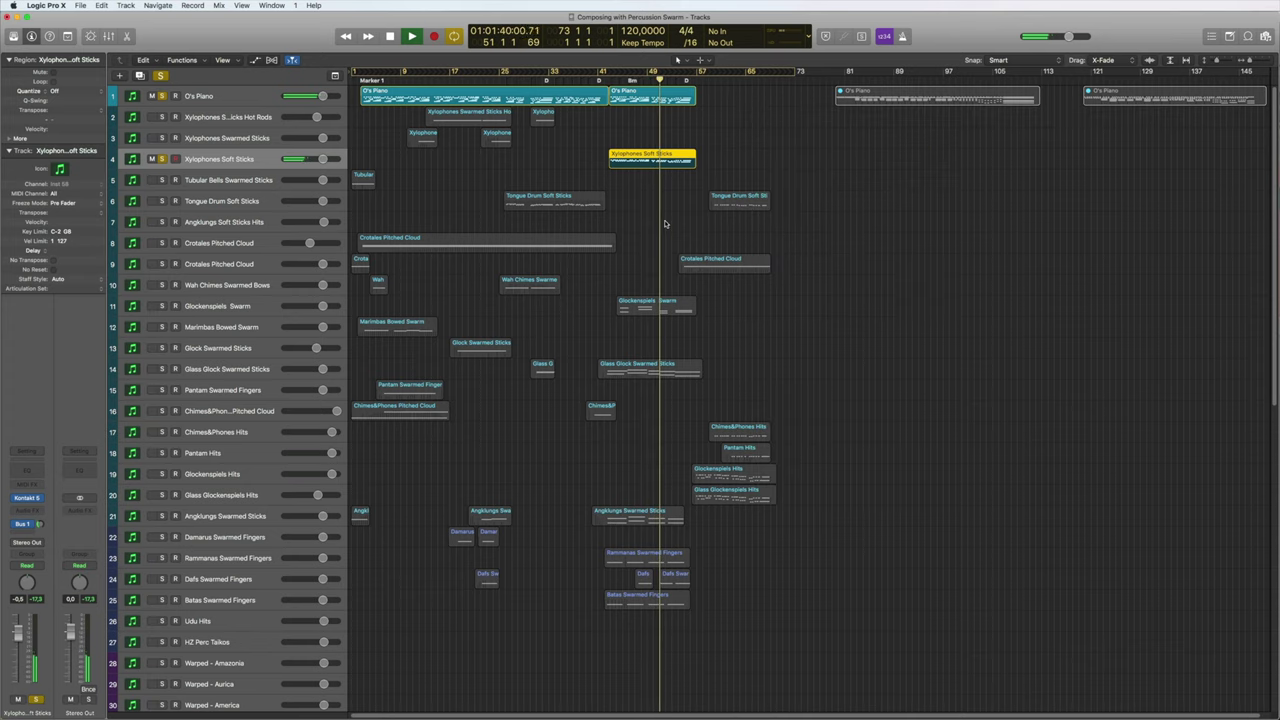
pyautogui.click(748, 112)
pyautogui.scroll(-8, 669, 214)
pyautogui.scroll(-10, 669, 220)
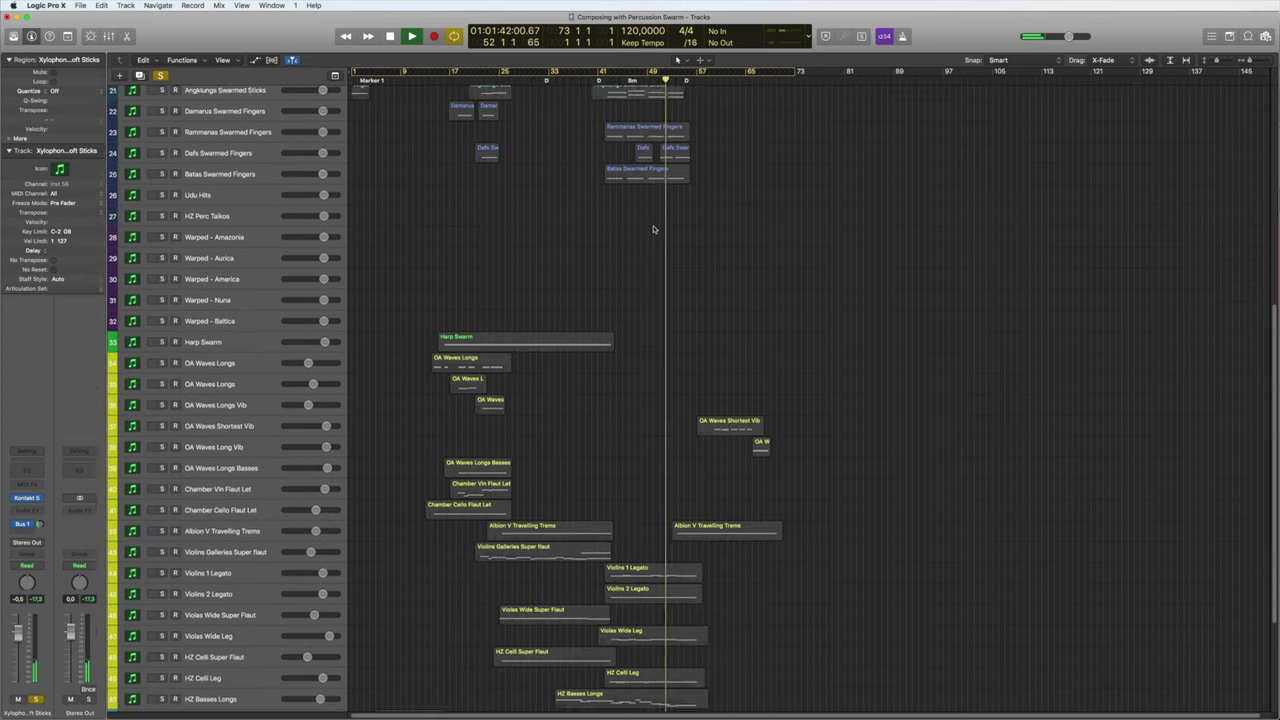
pyautogui.press('space')
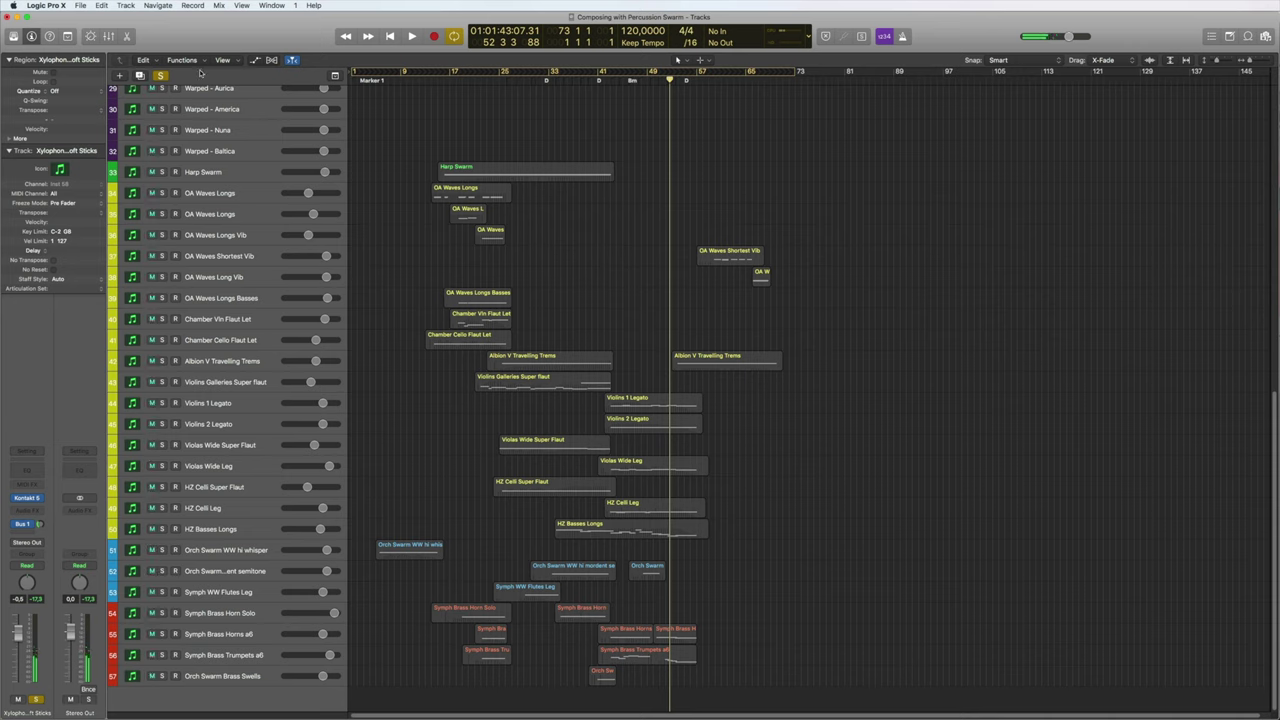
# Clear all solos, select the late brass regions and solo the tracks from Orch Swarm WW hi mordent semitone to Orch Swarm Brass Swells.
pyautogui.click(740, 532)
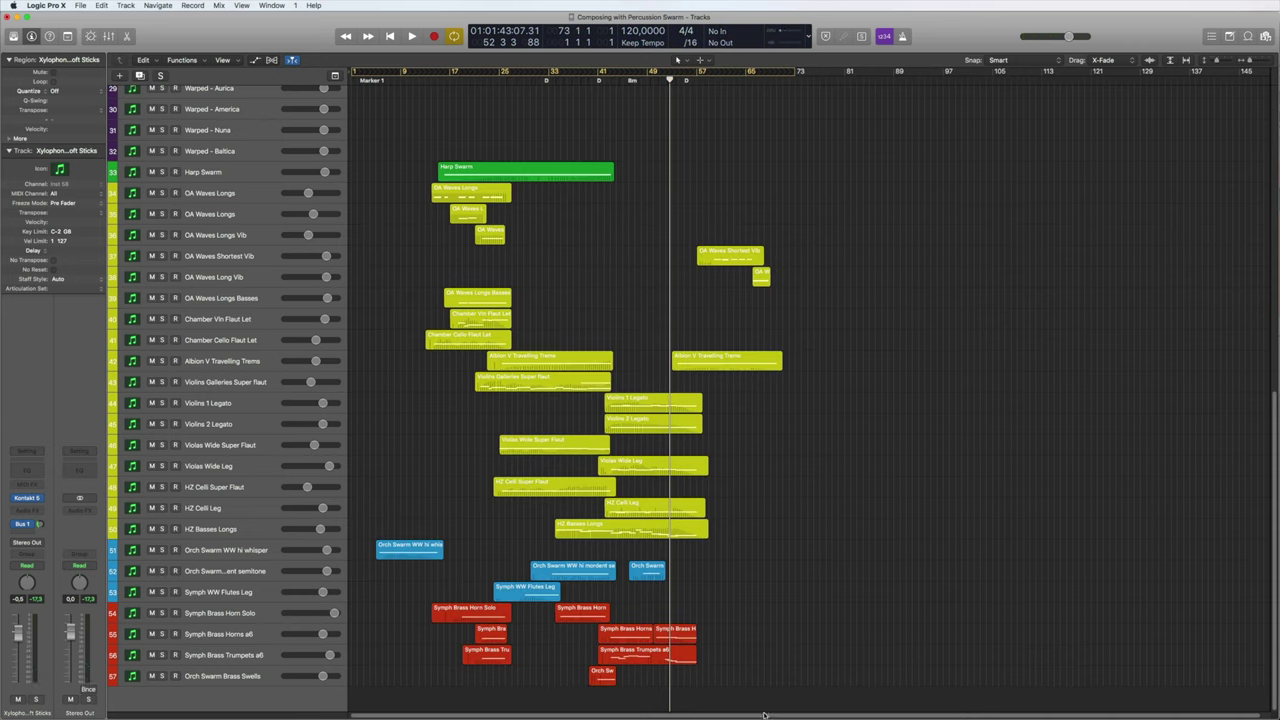
pyautogui.moveTo(658, 676); pyautogui.dragTo(570, 628)
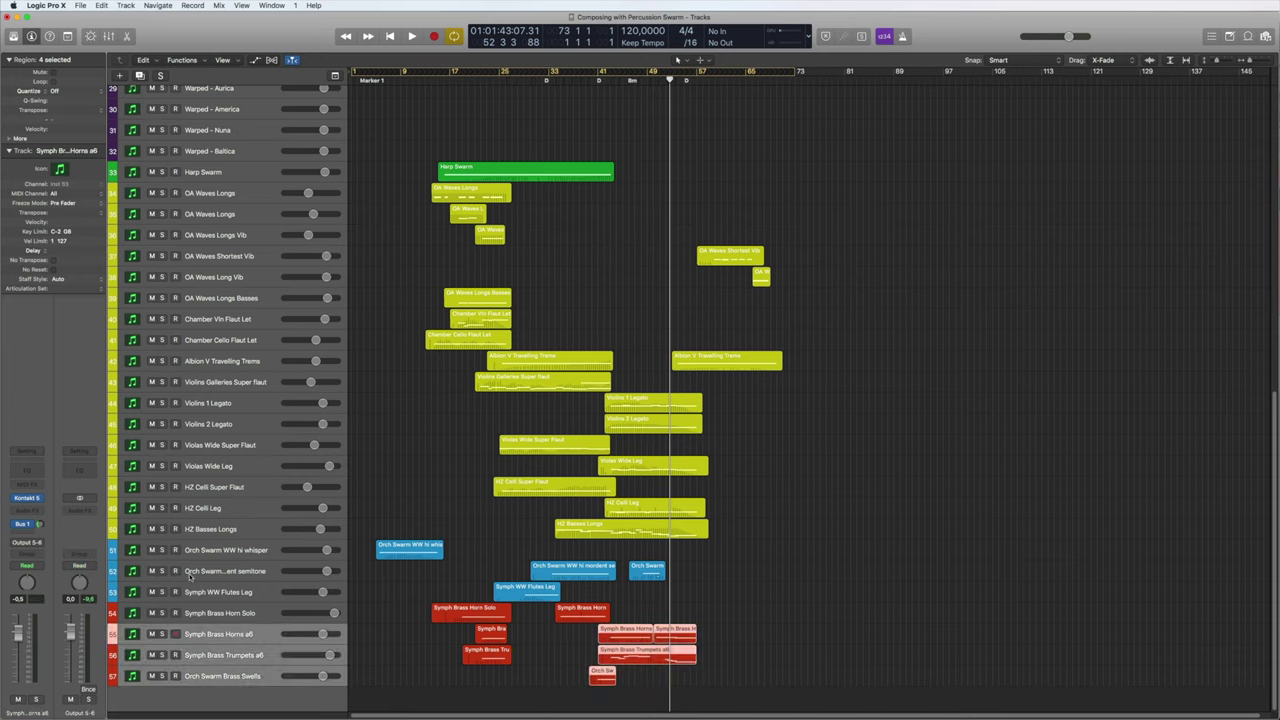
pyautogui.moveTo(160, 575); pyautogui.dragTo(183, 671)
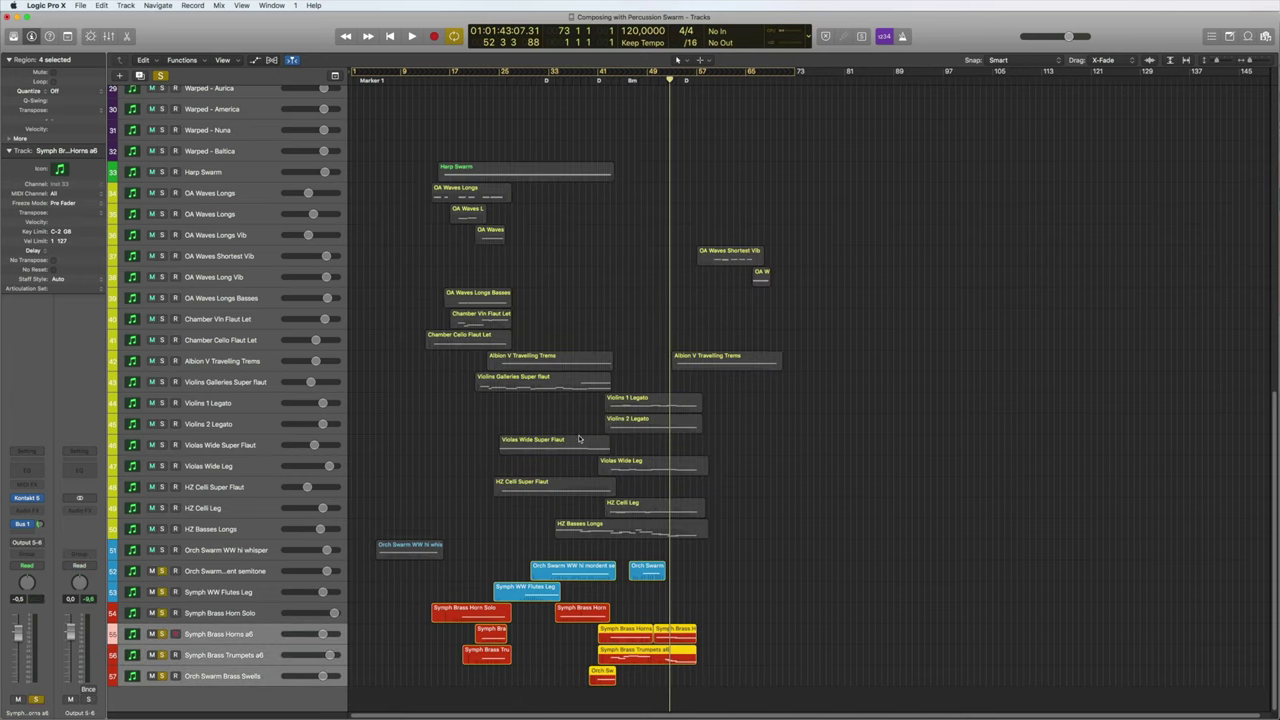
# Play the soloed woodwinds and brass and show the selected late brass regions' notes and modulation in the Piano Roll.
pyautogui.press('space')
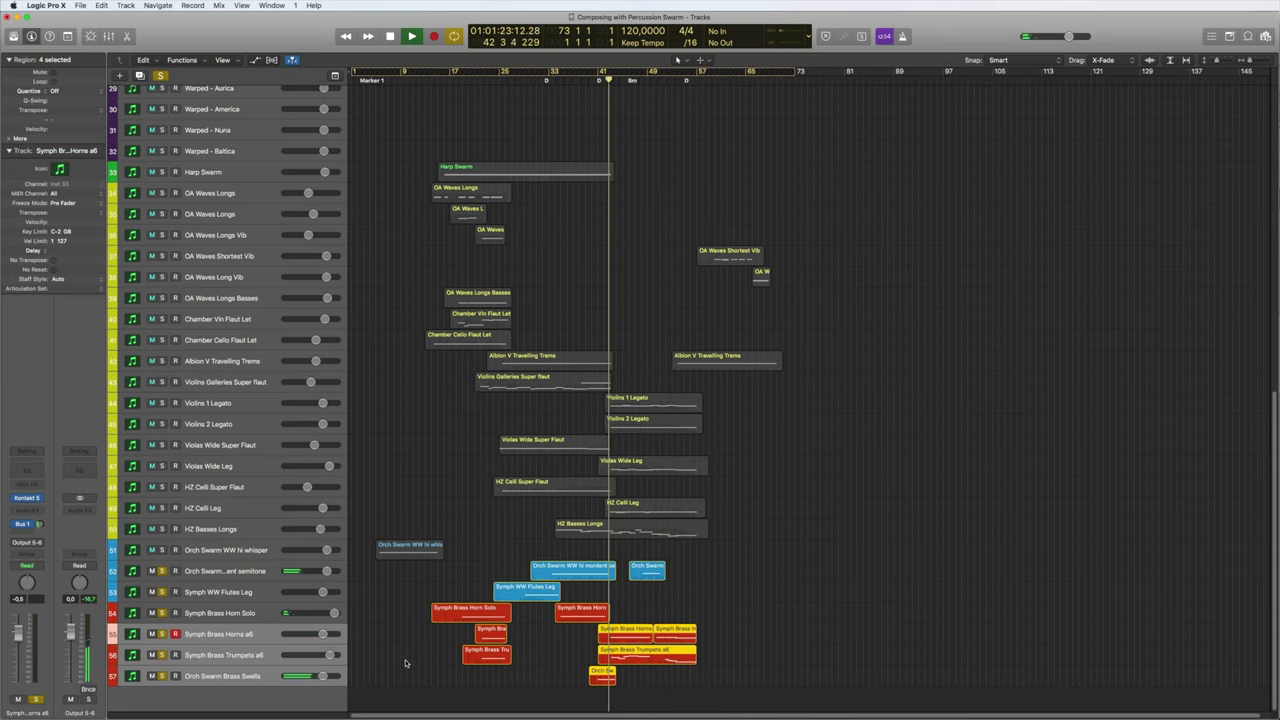
pyautogui.press('p')
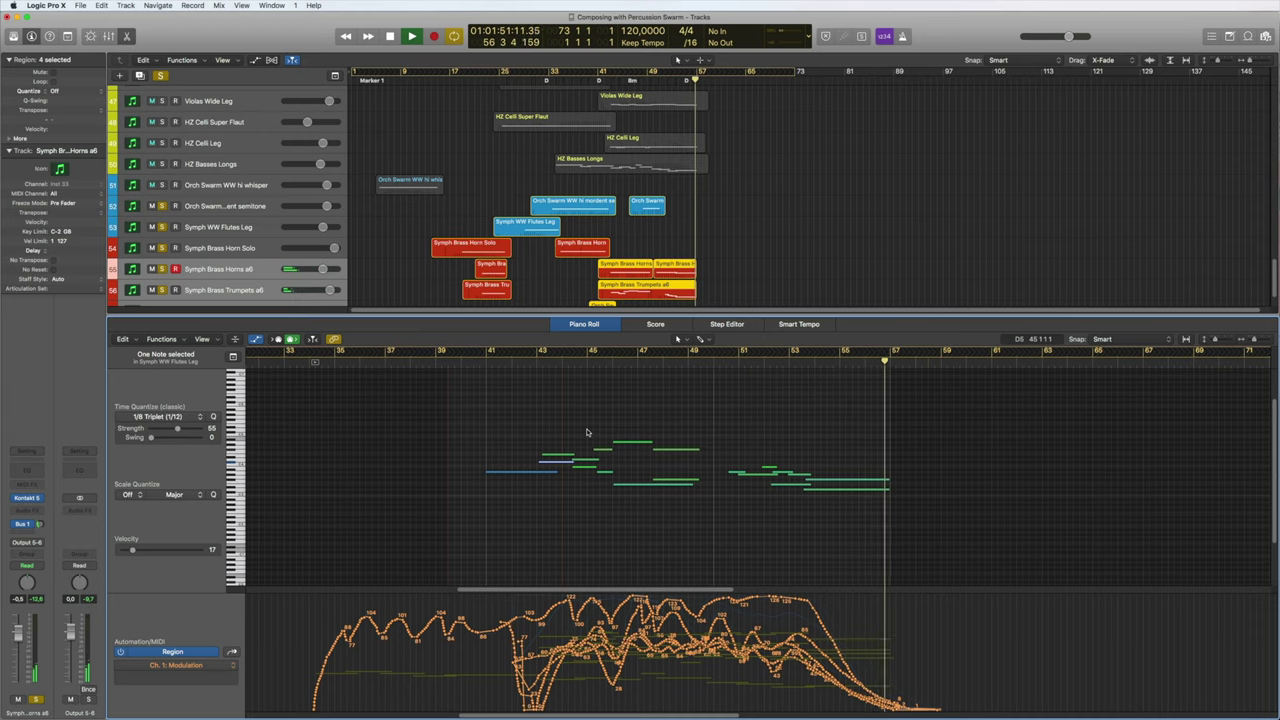
pyautogui.click(618, 461)
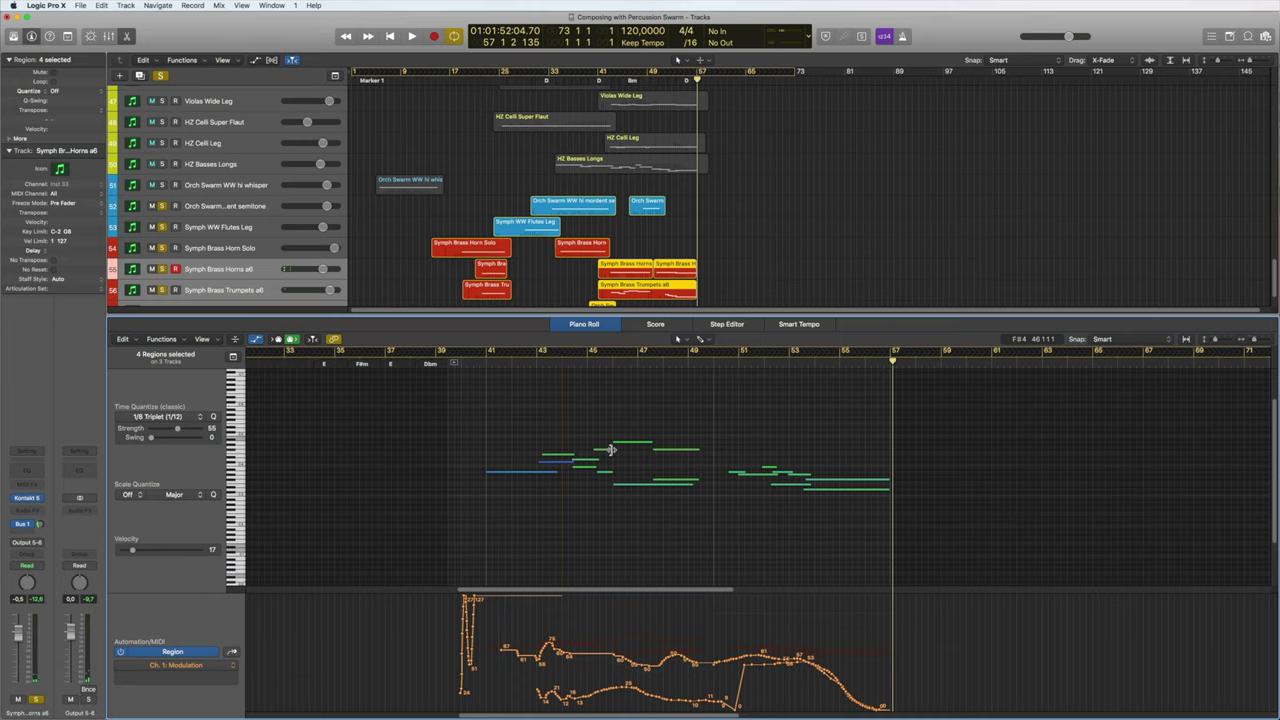
# Slightly lengthen the highest trumpet note starting near bar 46 in the Piano Roll and close the editor.
pyautogui.moveTo(611, 449); pyautogui.dragTo(618, 452)
pyautogui.moveTo(706, 342); pyautogui.dragTo(706, 342)
pyautogui.moveTo(650, 441); pyautogui.dragTo(662, 441)
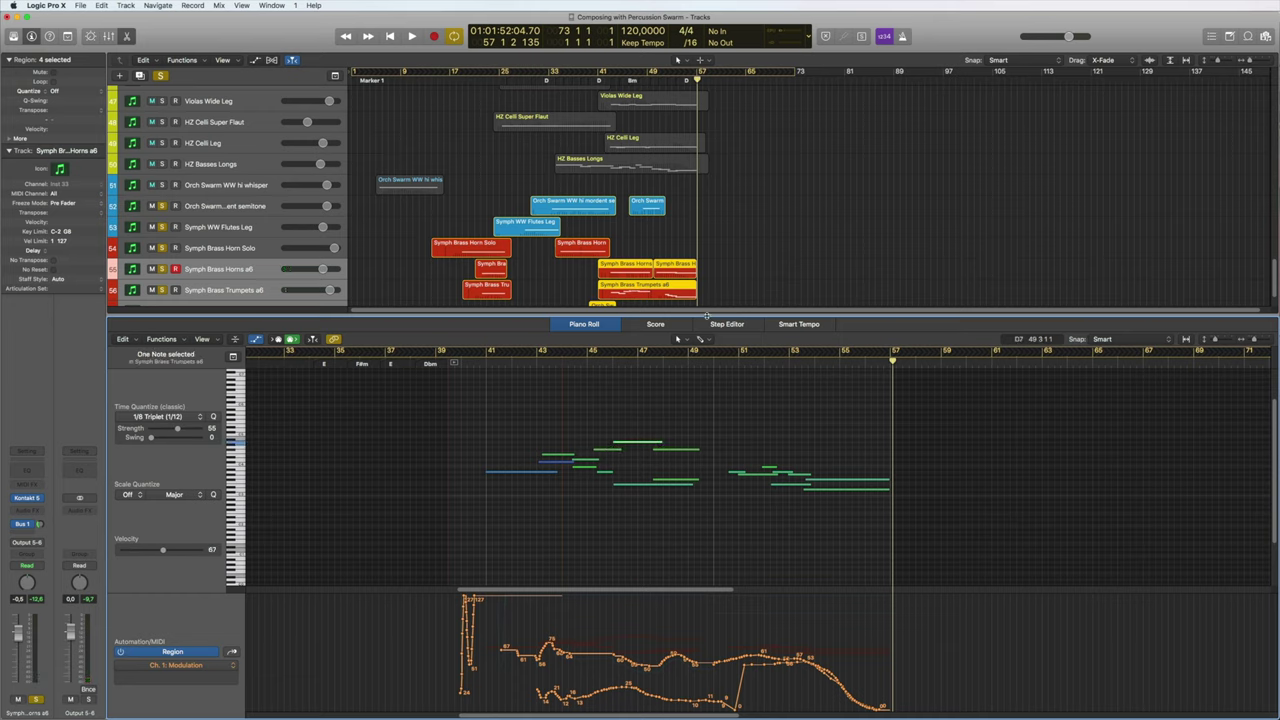
pyautogui.press('e')
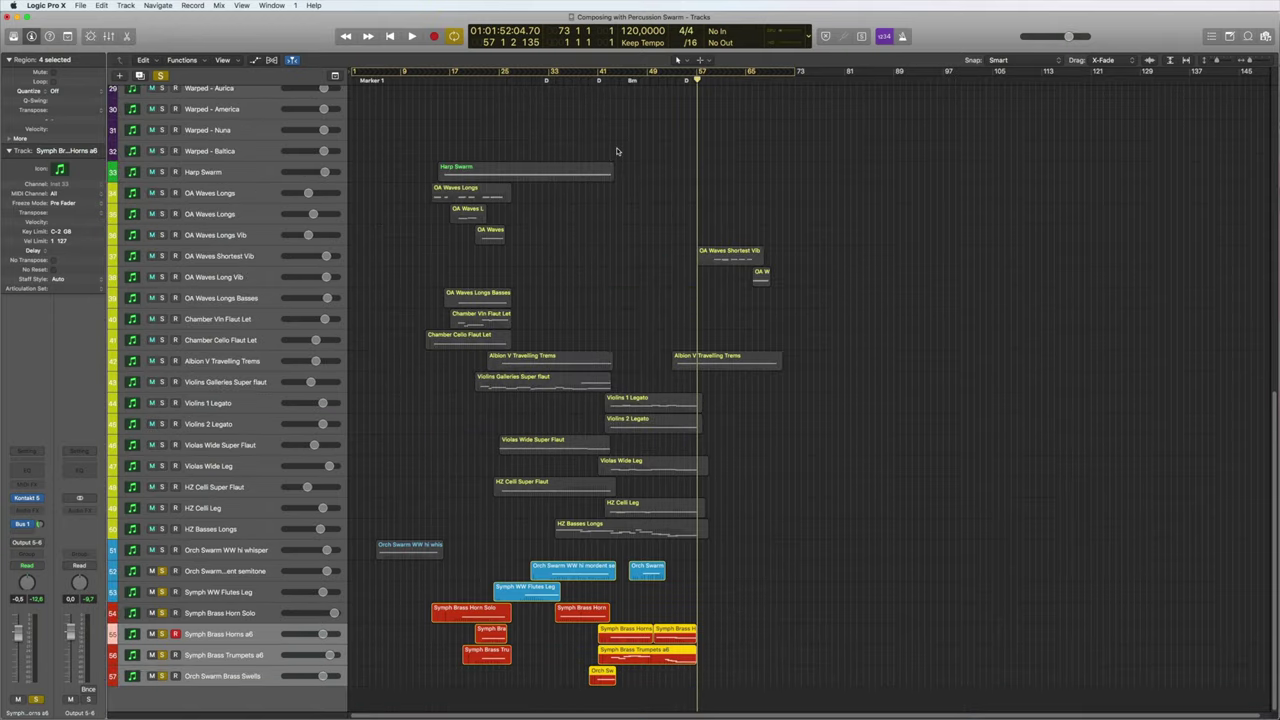
# Add the late legato strings and HZ Basses Longs regions to the selection, solo their tracks and play with brass from about bar 41.
pyautogui.moveTo(692, 571); pyautogui.dragTo(600, 392)
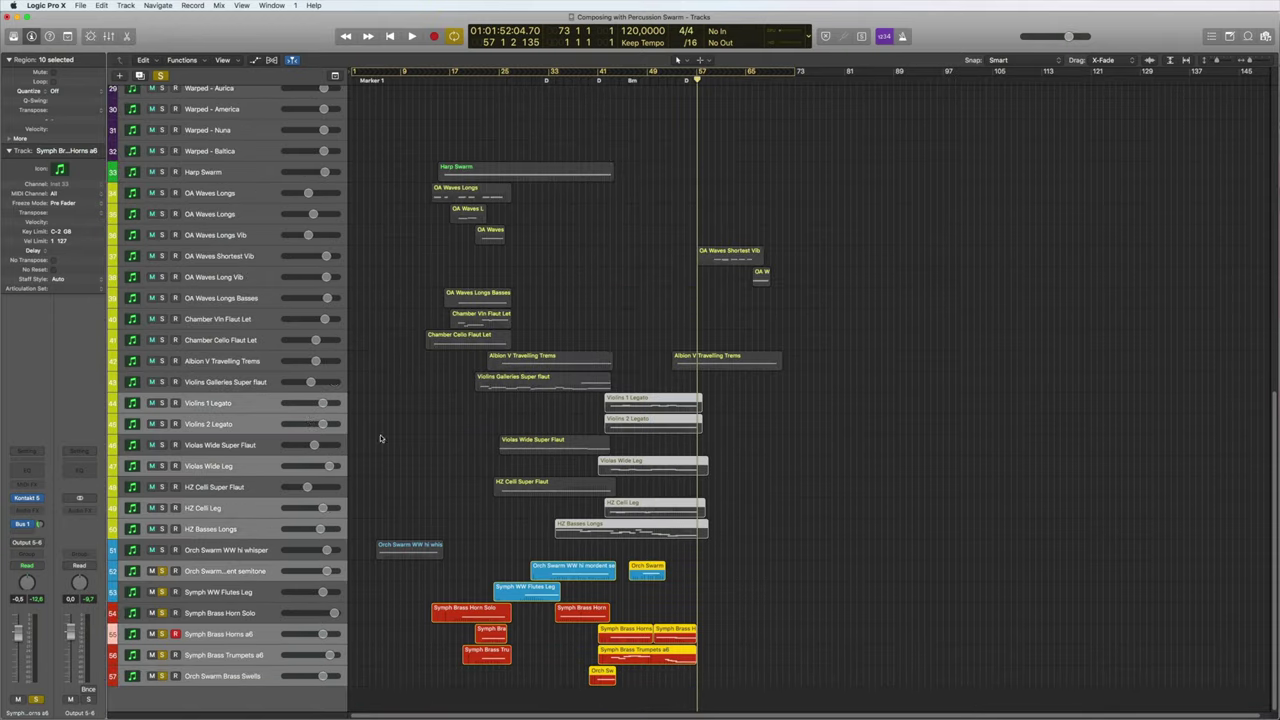
pyautogui.click(161, 403)
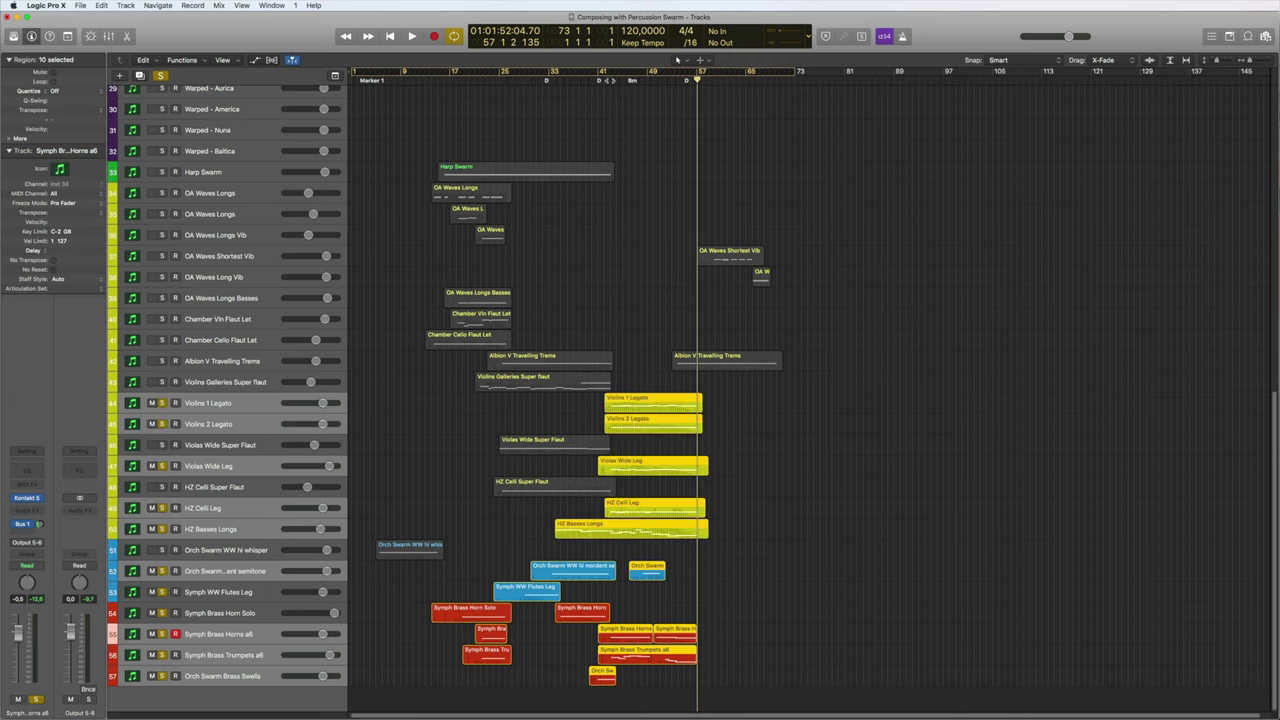
pyautogui.doubleClick(598, 80)
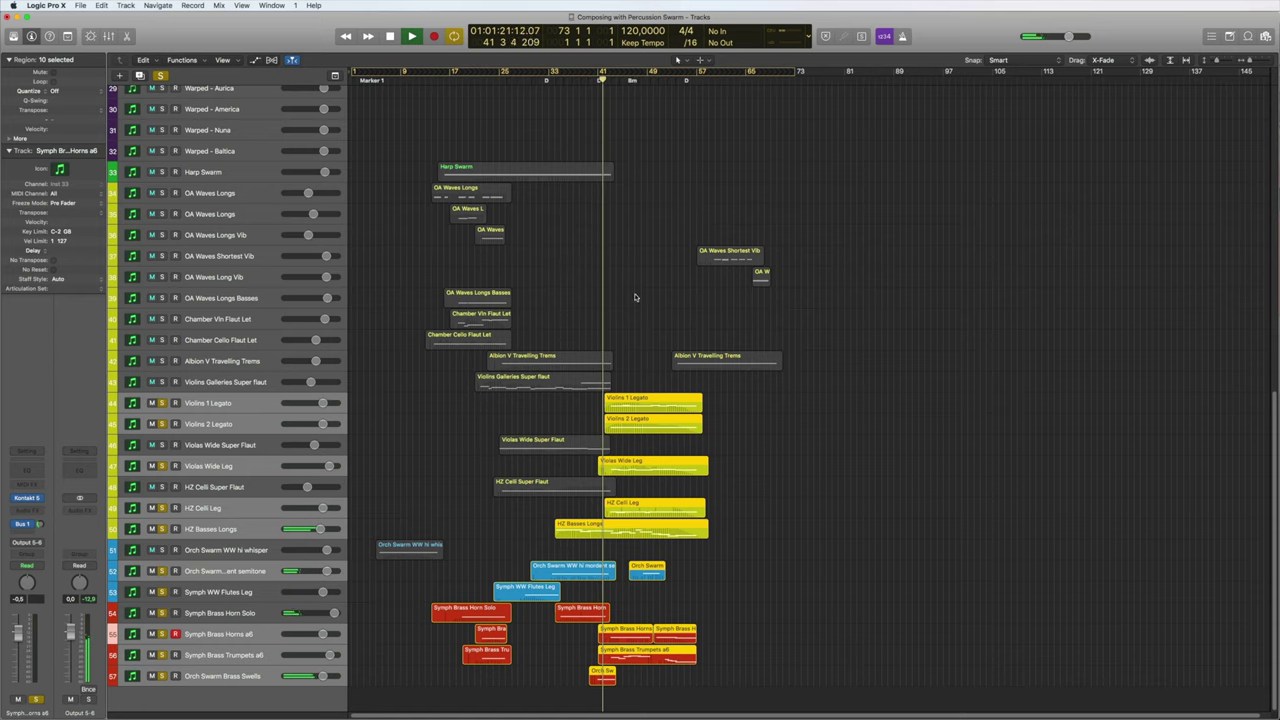
pyautogui.press('super+Right')
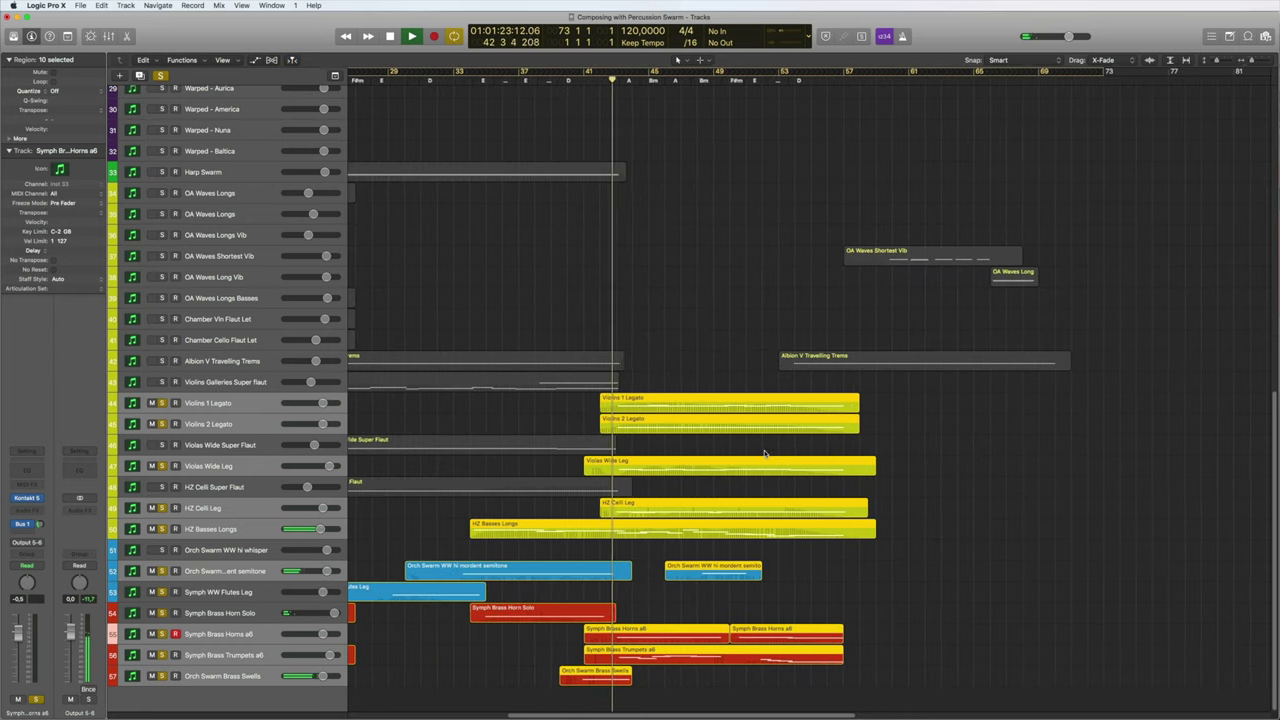
pyautogui.hscroll(3, 810, 440)
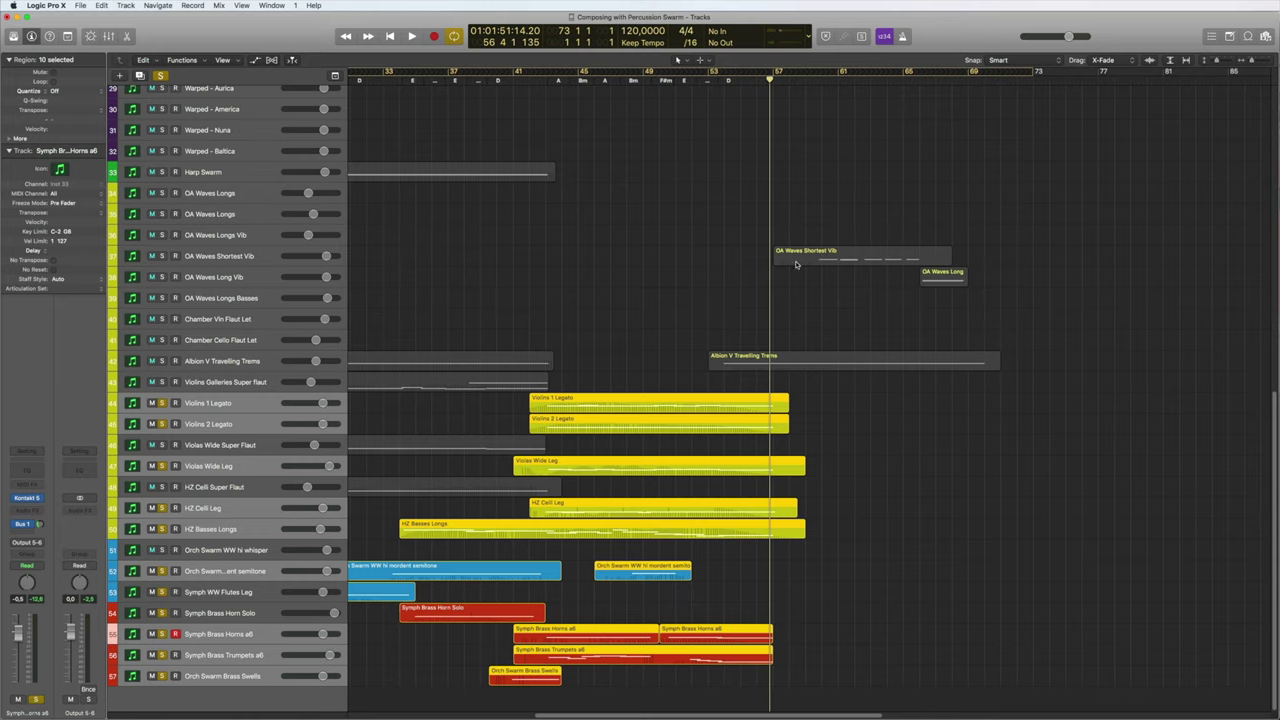
# Clear all track solos so the full arrangement is active.
pyautogui.scroll(10, 578, 257)
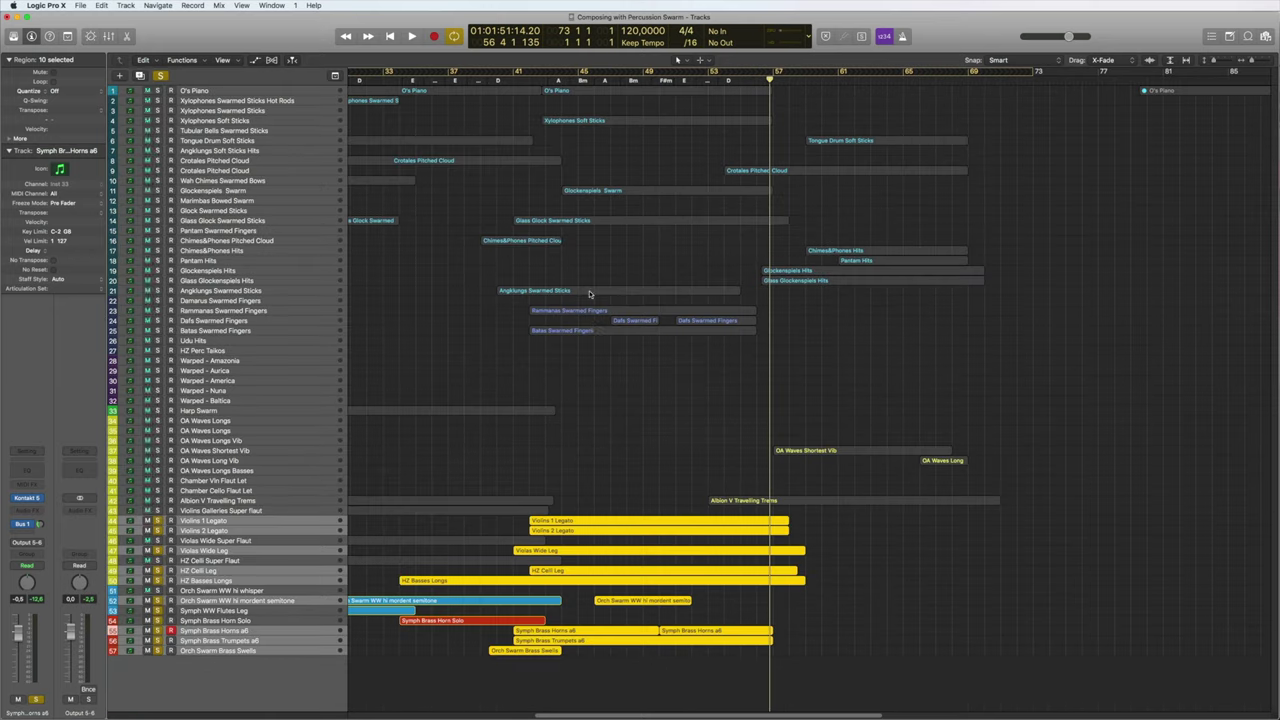
pyautogui.scroll(-10, 555, 452)
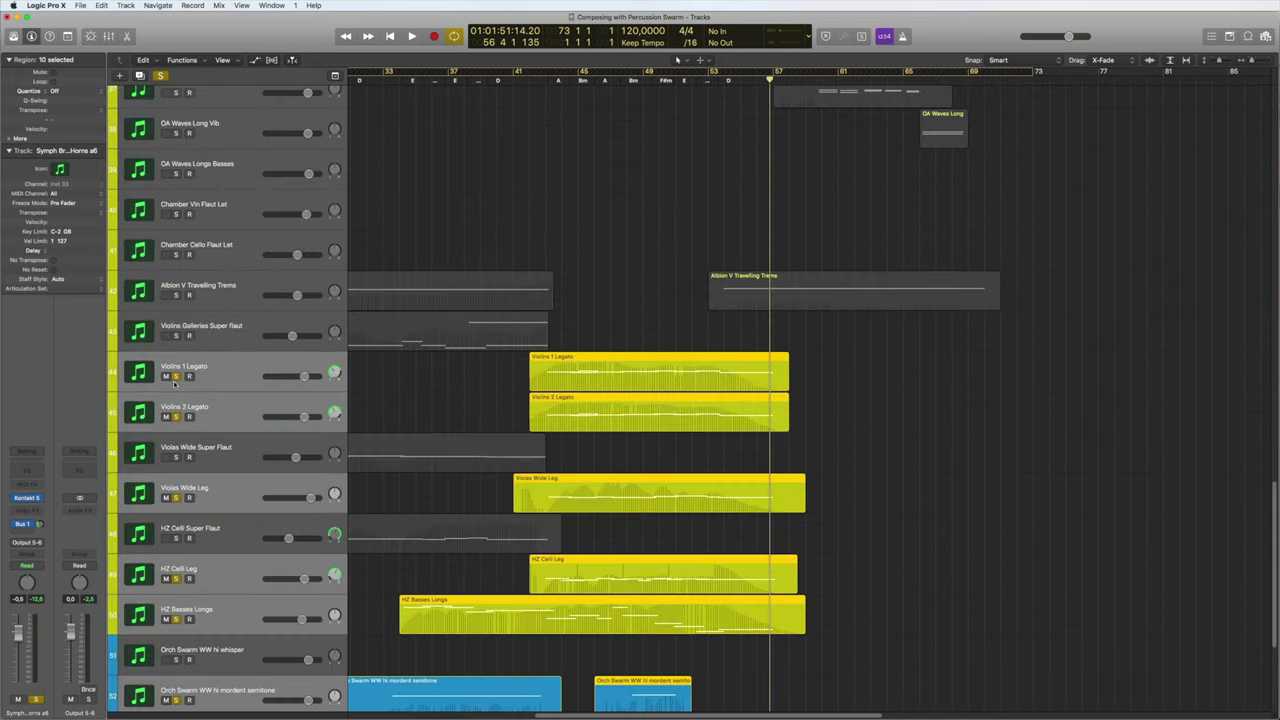
pyautogui.click(162, 76)
pyautogui.scroll(15, 697, 350)
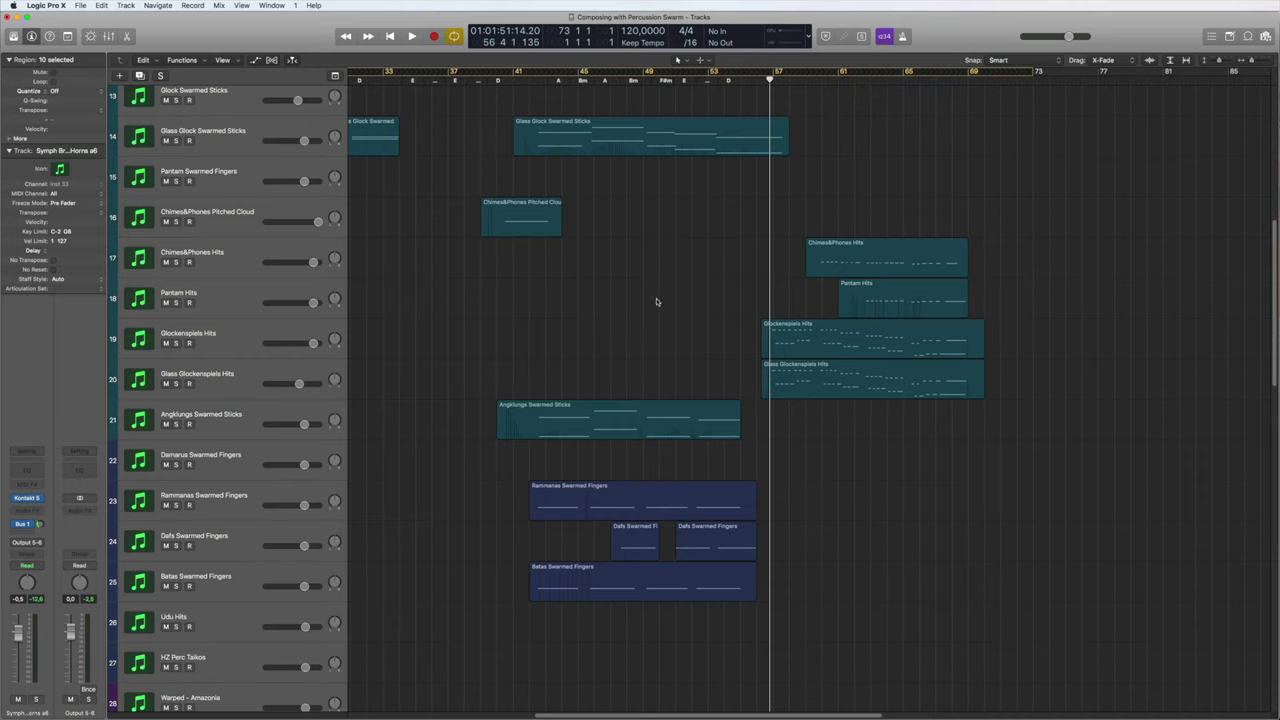
pyautogui.scroll(-5, 657, 302)
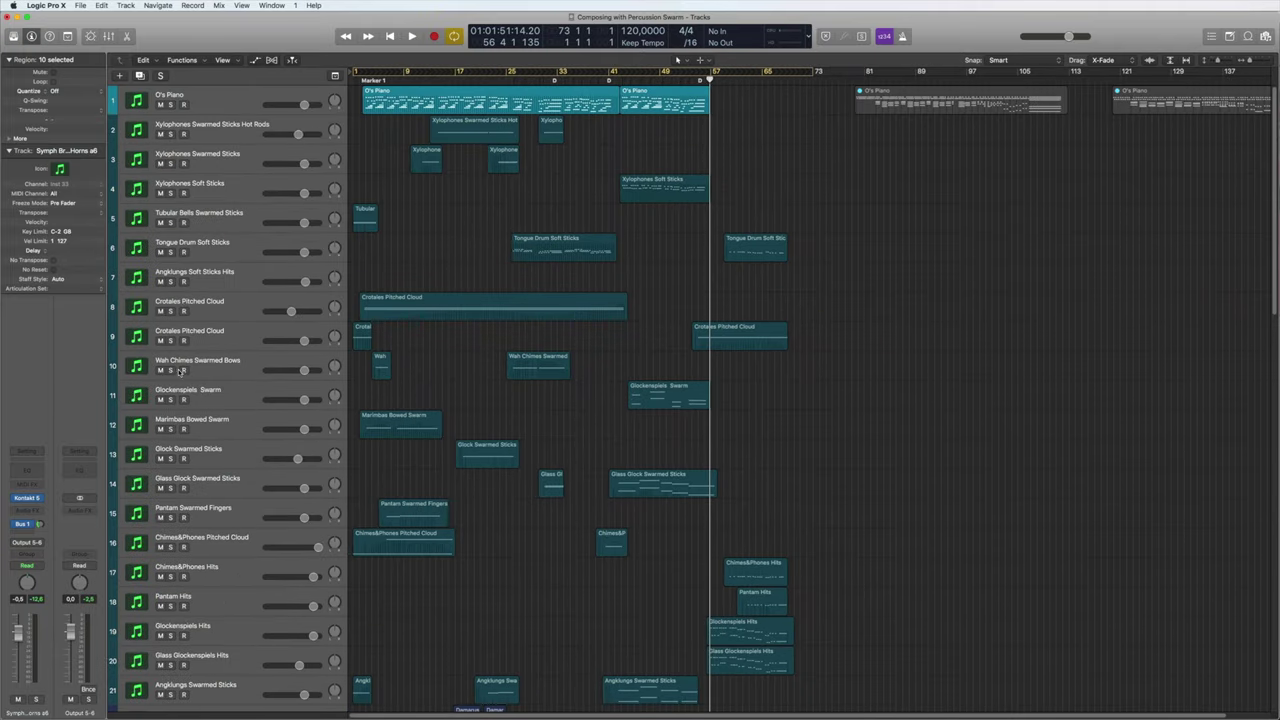
# Play the ending section from about bar 57 and mute the OA Waves Shortest Vib track.
pyautogui.press('space')
pyautogui.scroll(-4, 668, 510)
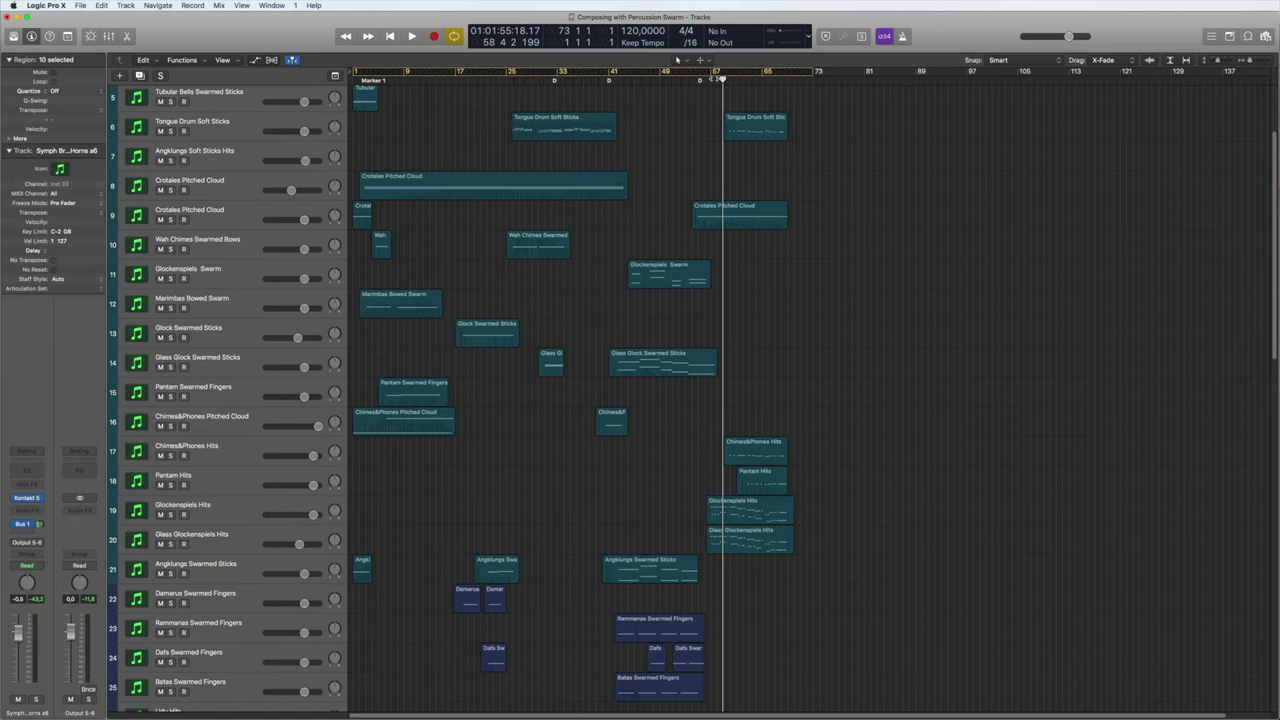
pyautogui.scroll(-2, 837, 397)
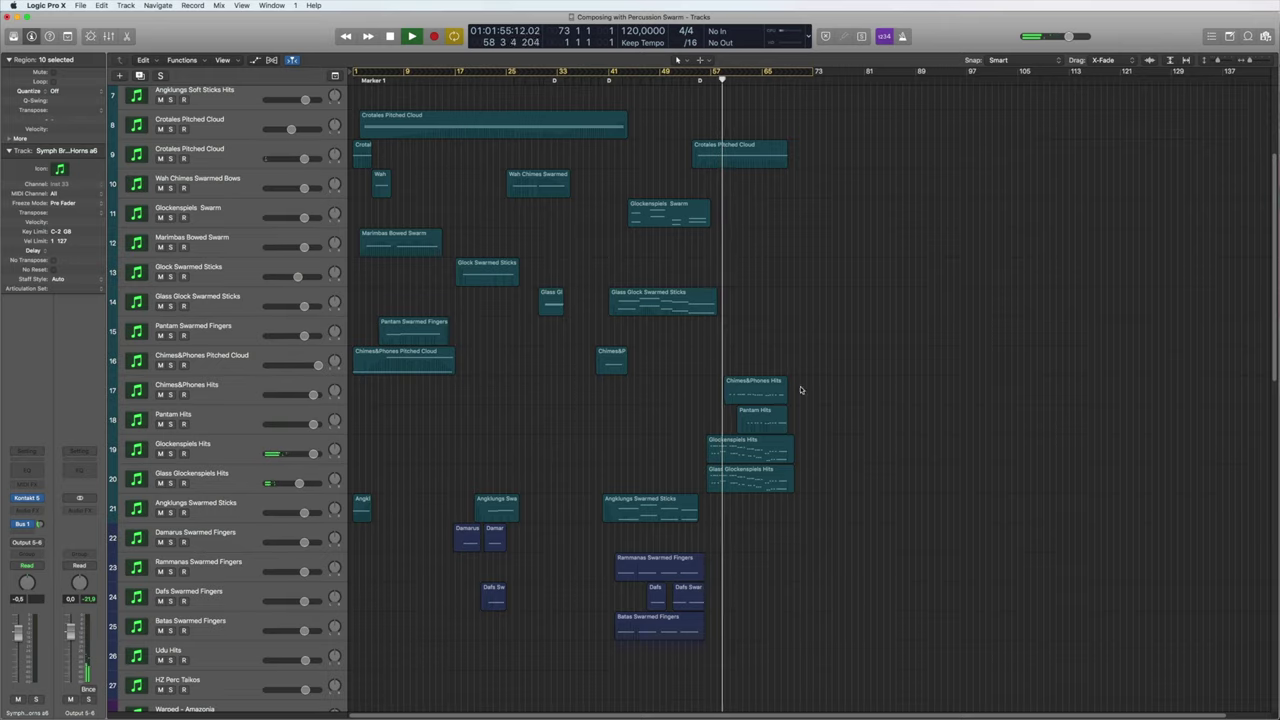
pyautogui.scroll(-15, 800, 390)
pyautogui.scroll(-6, 463, 380)
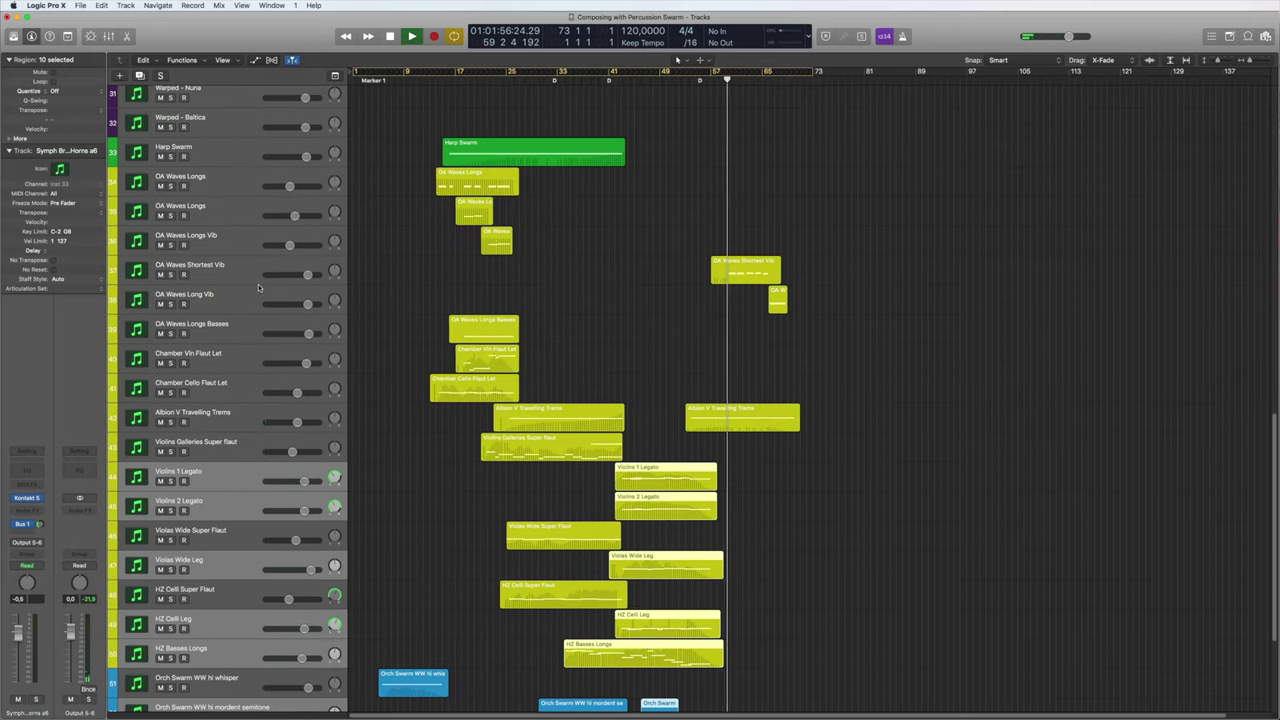
pyautogui.click(160, 275)
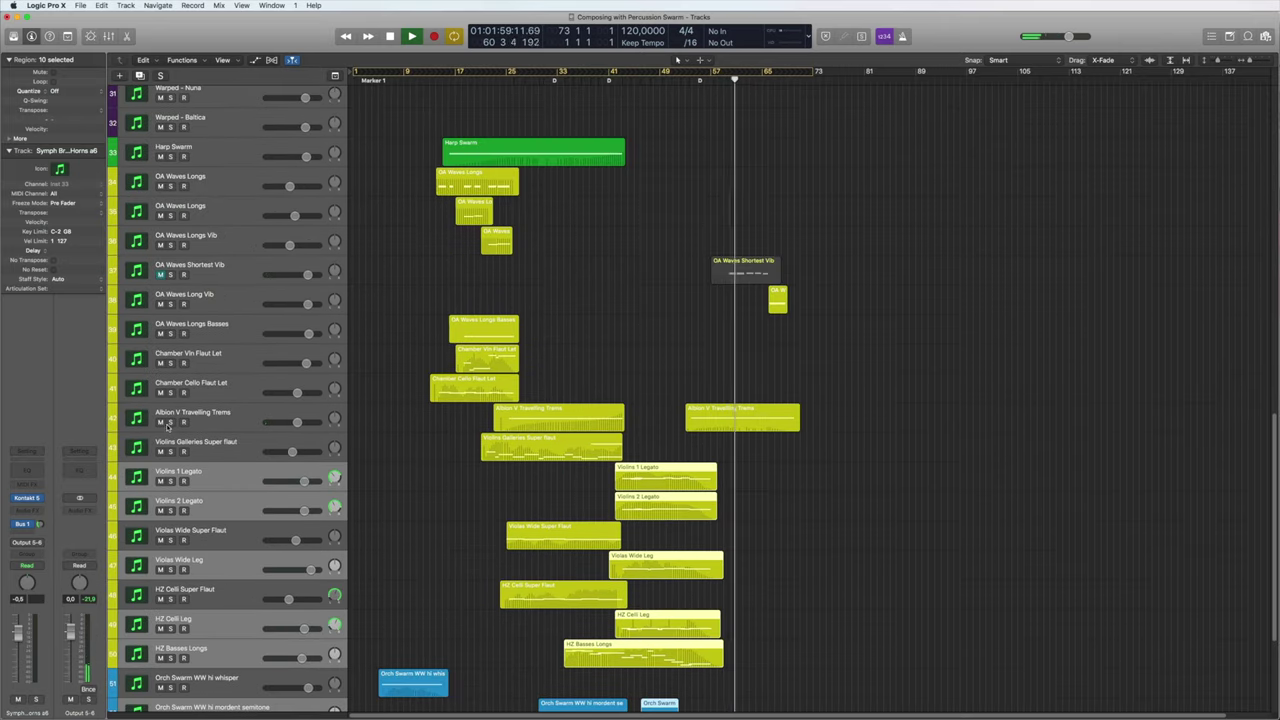
# Select the Chimes&Phones, Pantam, Glockenspiels and Glass Glockenspiels Hits regions, show their notes in the Piano Roll, and close it.
pyautogui.scroll(20, 655, 350)
pyautogui.moveTo(887, 567); pyautogui.dragTo(757, 411)
pyautogui.press('p')
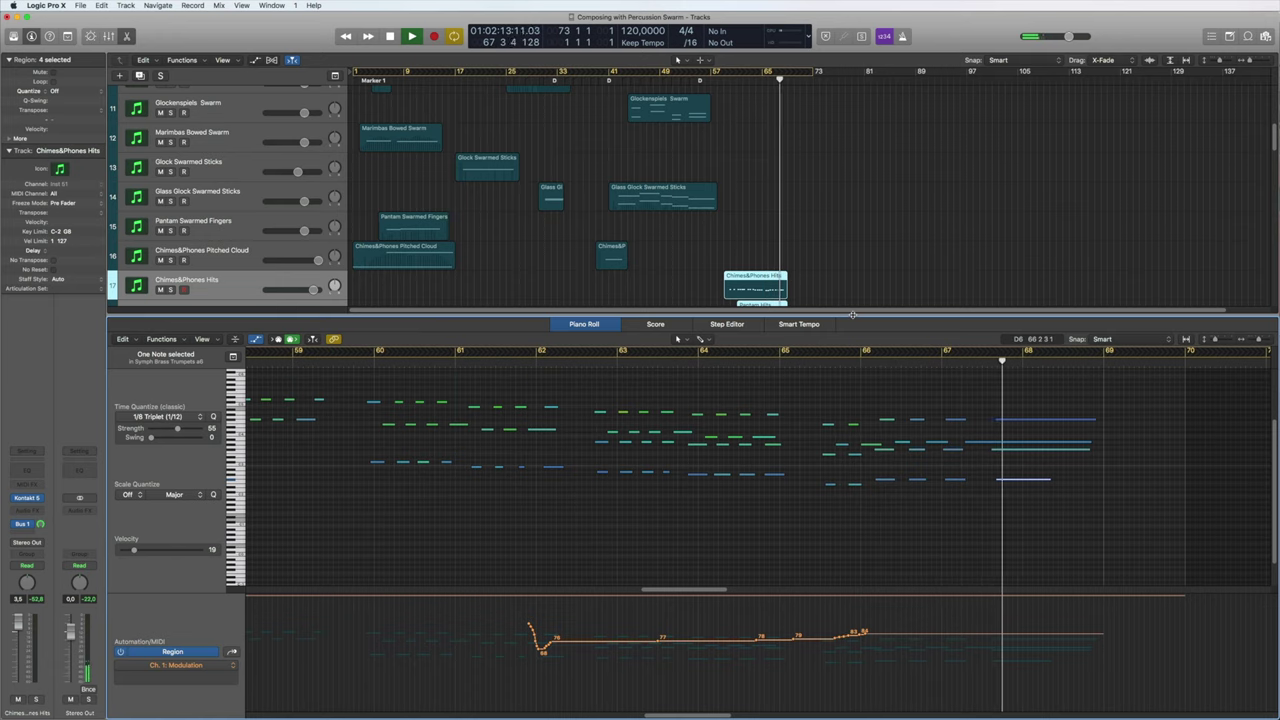
pyautogui.press('e')
# Stop playback, unmute OA Waves Shortest Vib and replay the full ending from about bar 57 while viewing the string, woodwind and brass tracks.
pyautogui.scroll(-6, 784, 393)
pyautogui.press('space')
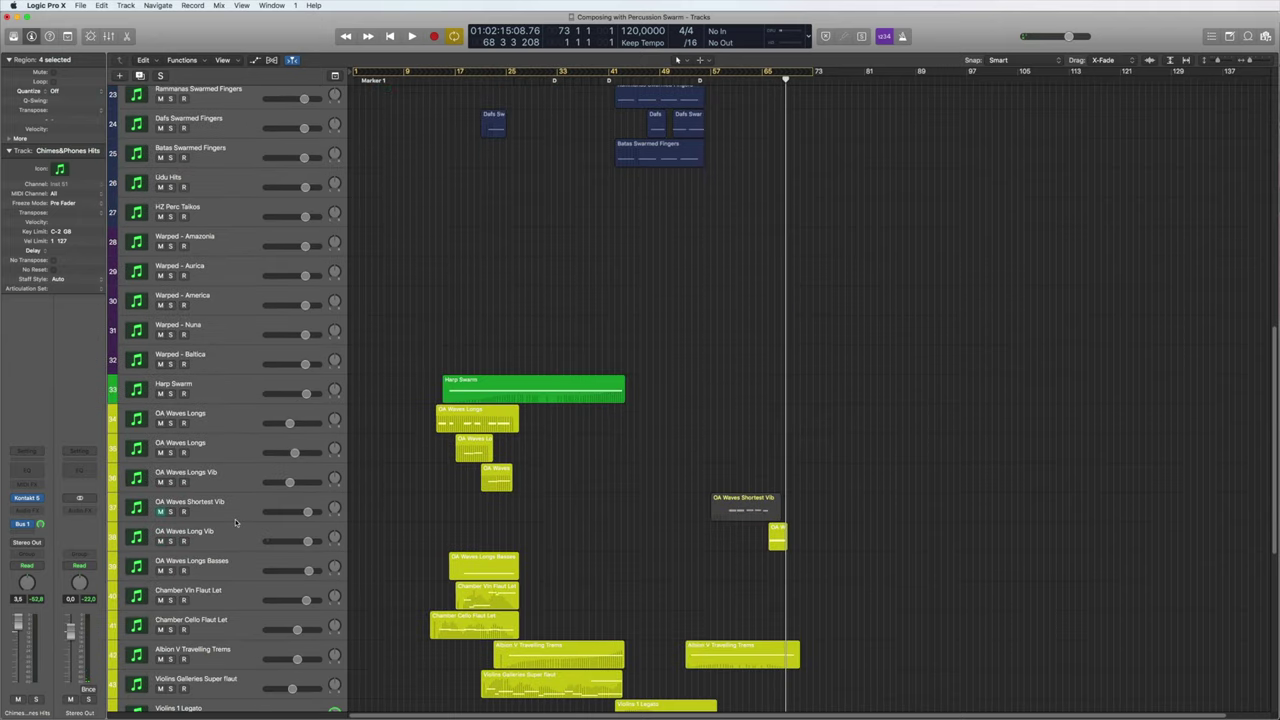
pyautogui.scroll(7, 579, 389)
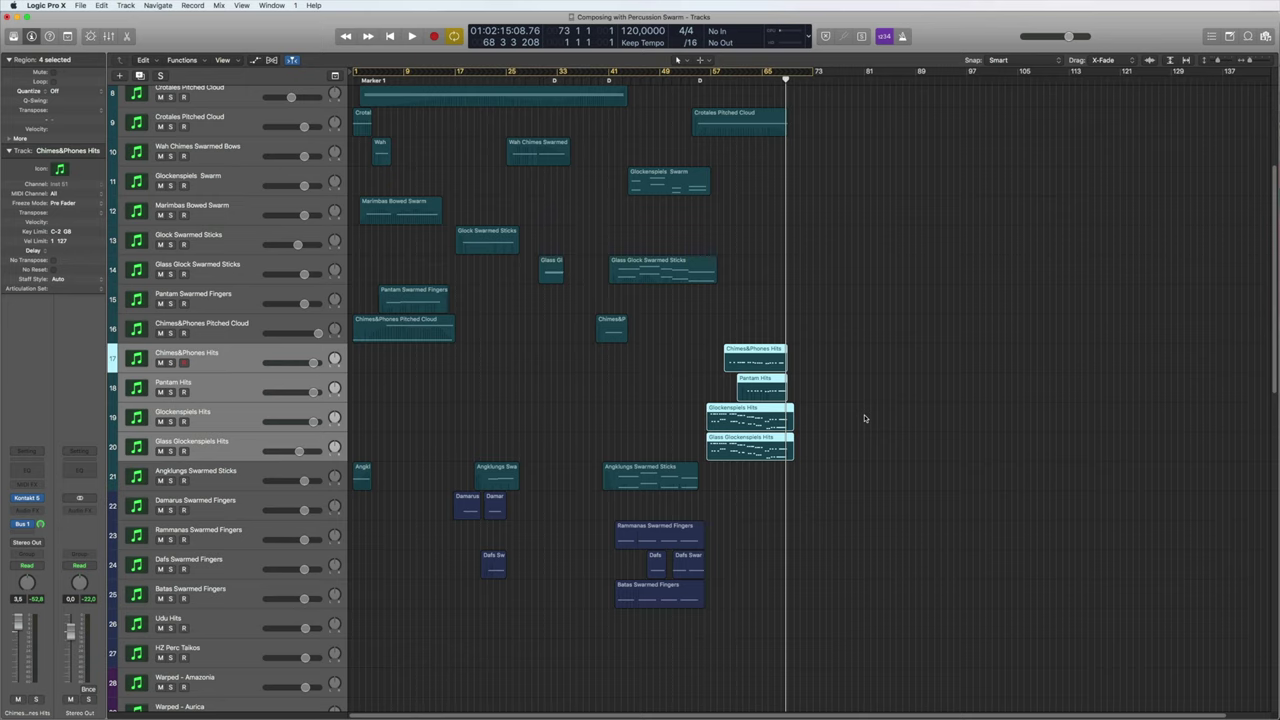
pyautogui.scroll(3, 800, 400)
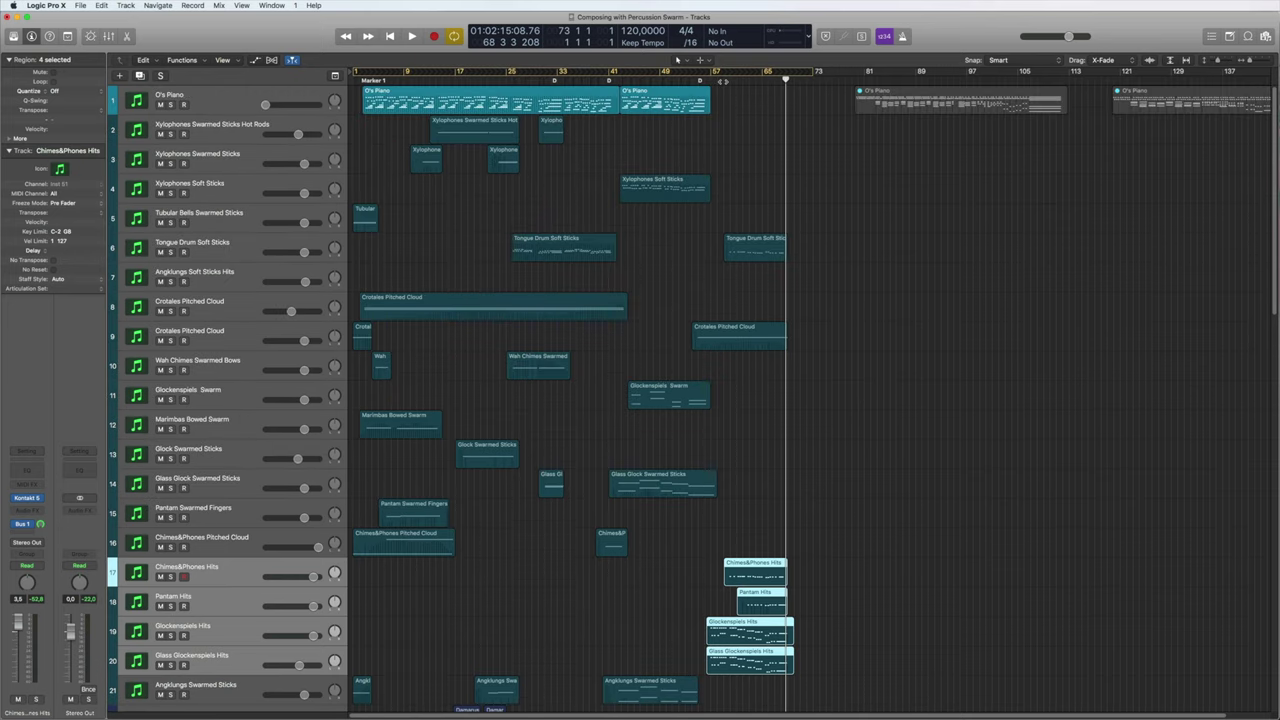
pyautogui.hotkey('shift', 'Return')
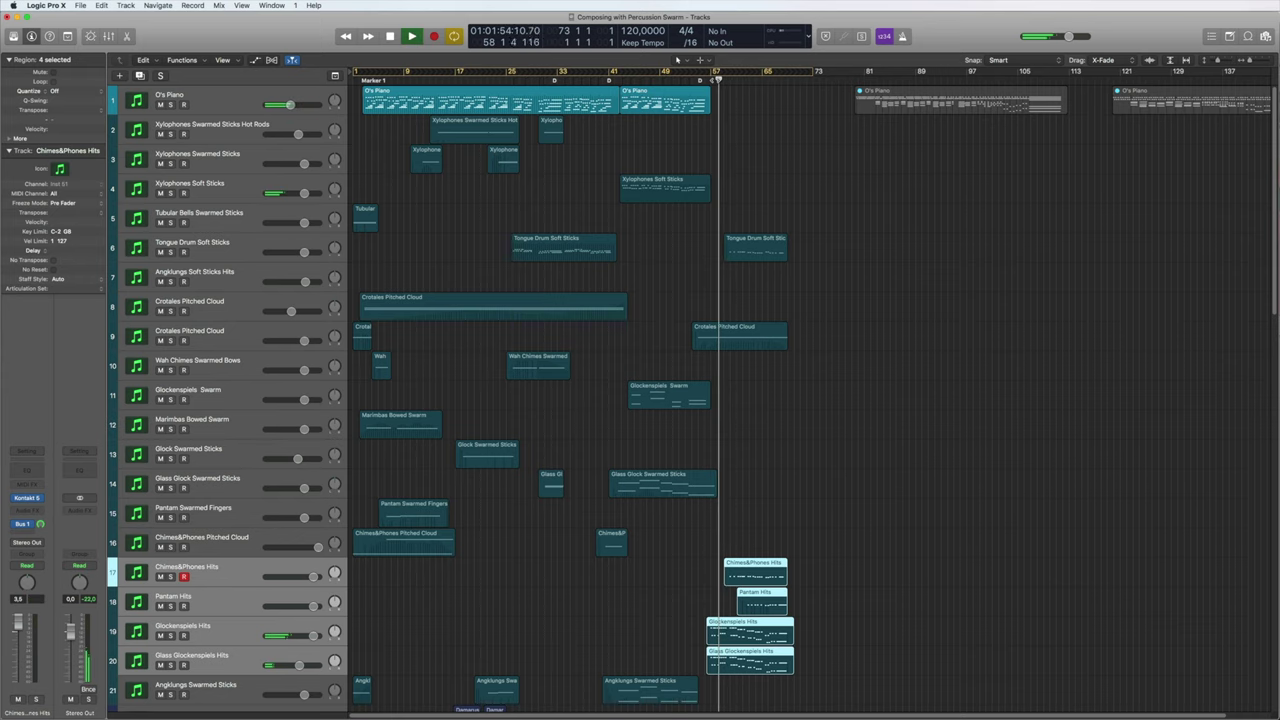
pyautogui.scroll(-5, 757, 239)
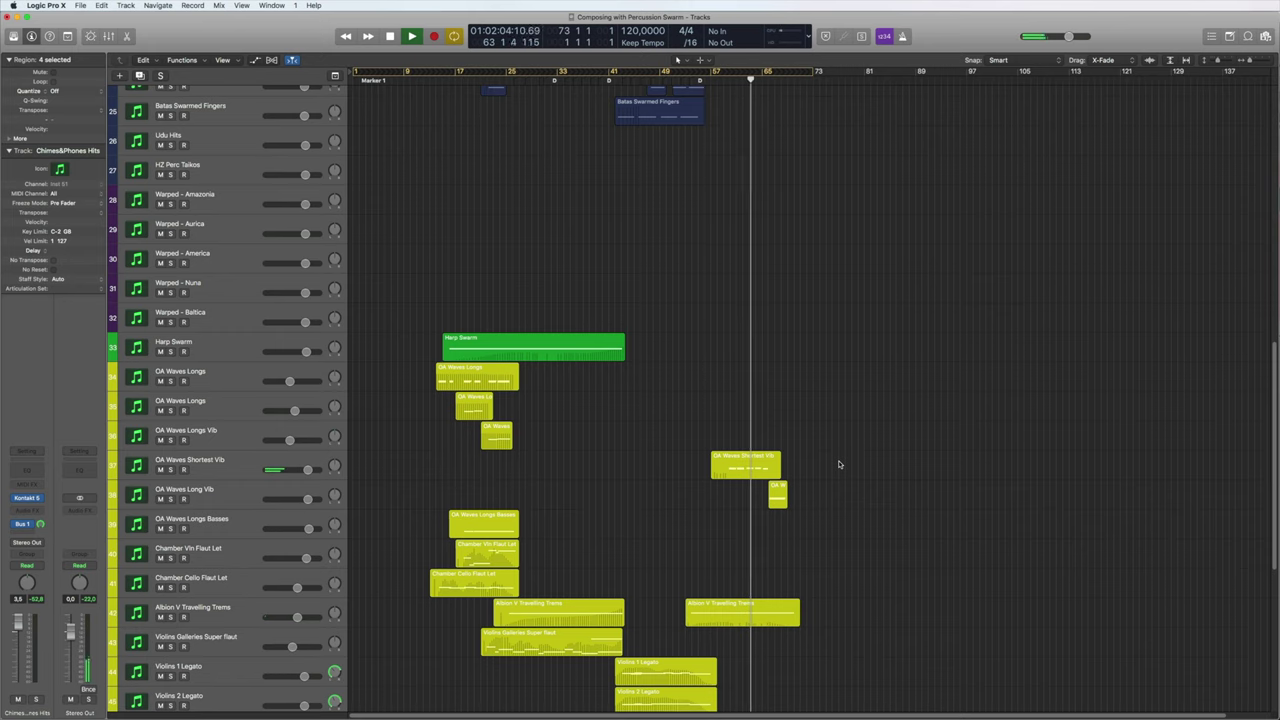
pyautogui.scroll(-5, 839, 464)
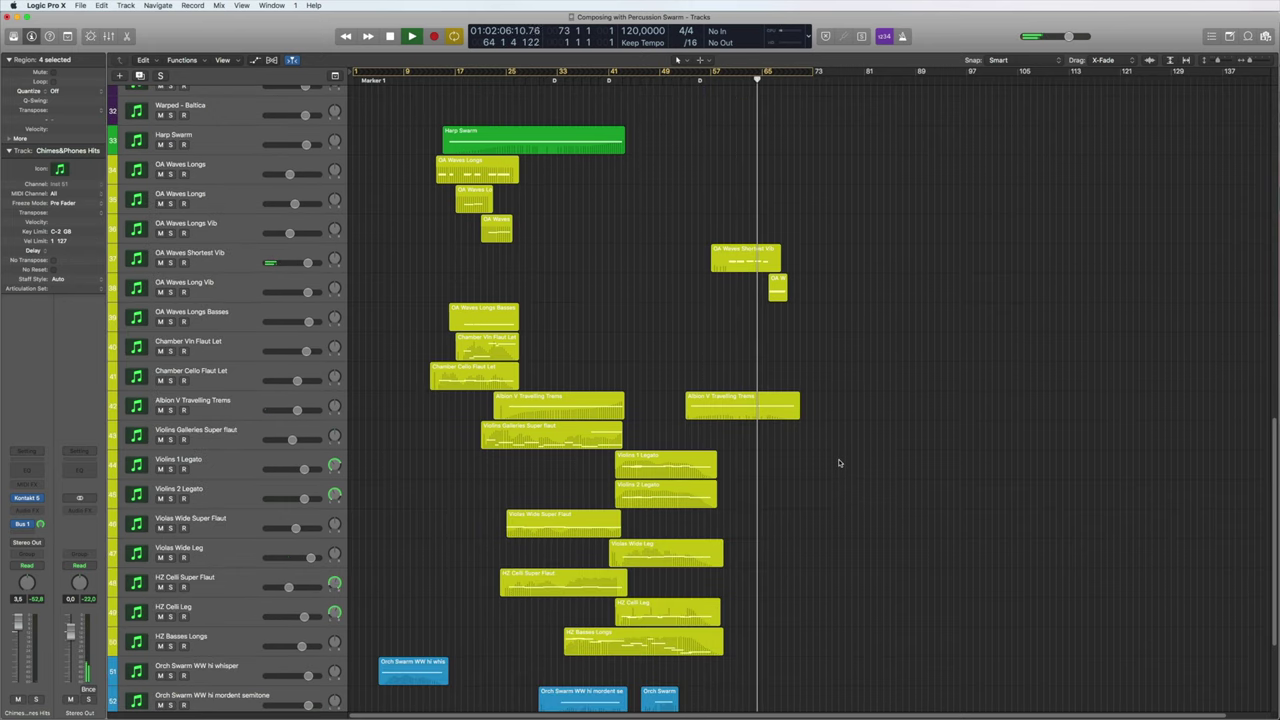
pyautogui.scroll(-2, 839, 463)
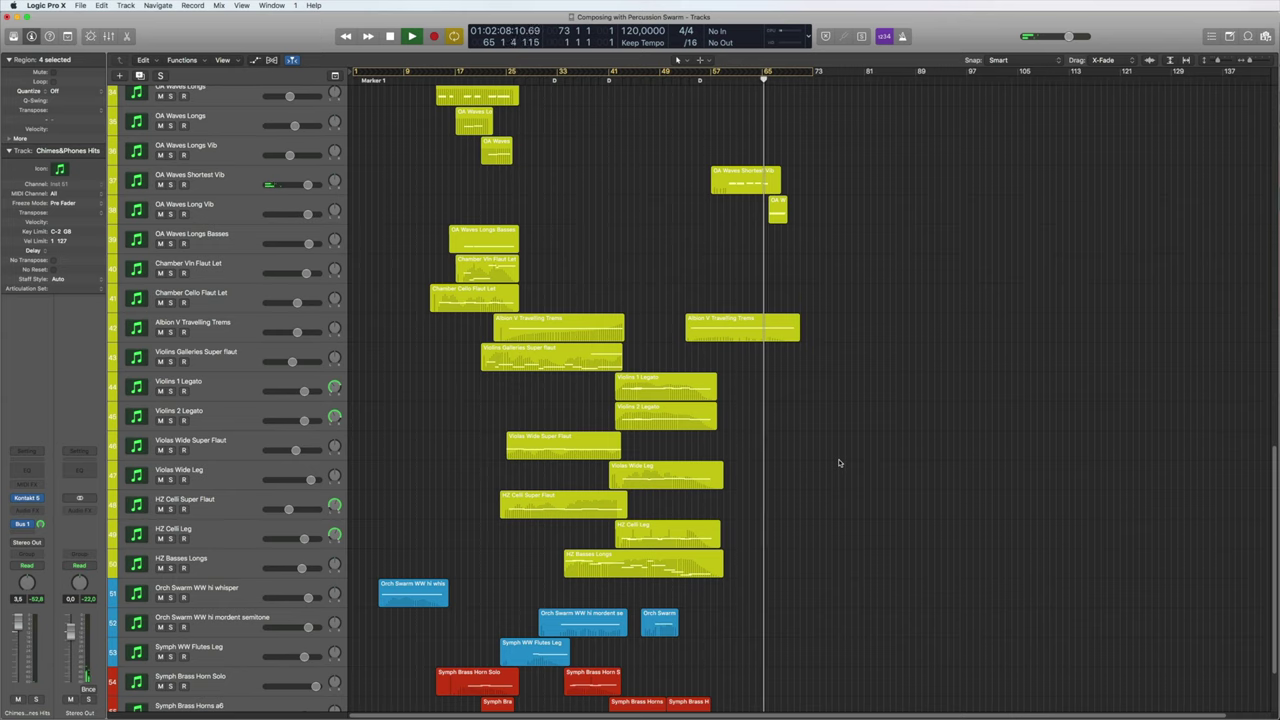
pyautogui.scroll(-2, 839, 463)
# Play the piece from bar 1 and show the Tubular Bells Swarmed Sticks track's Kontakt instrument.
pyautogui.scroll(15, 839, 463)
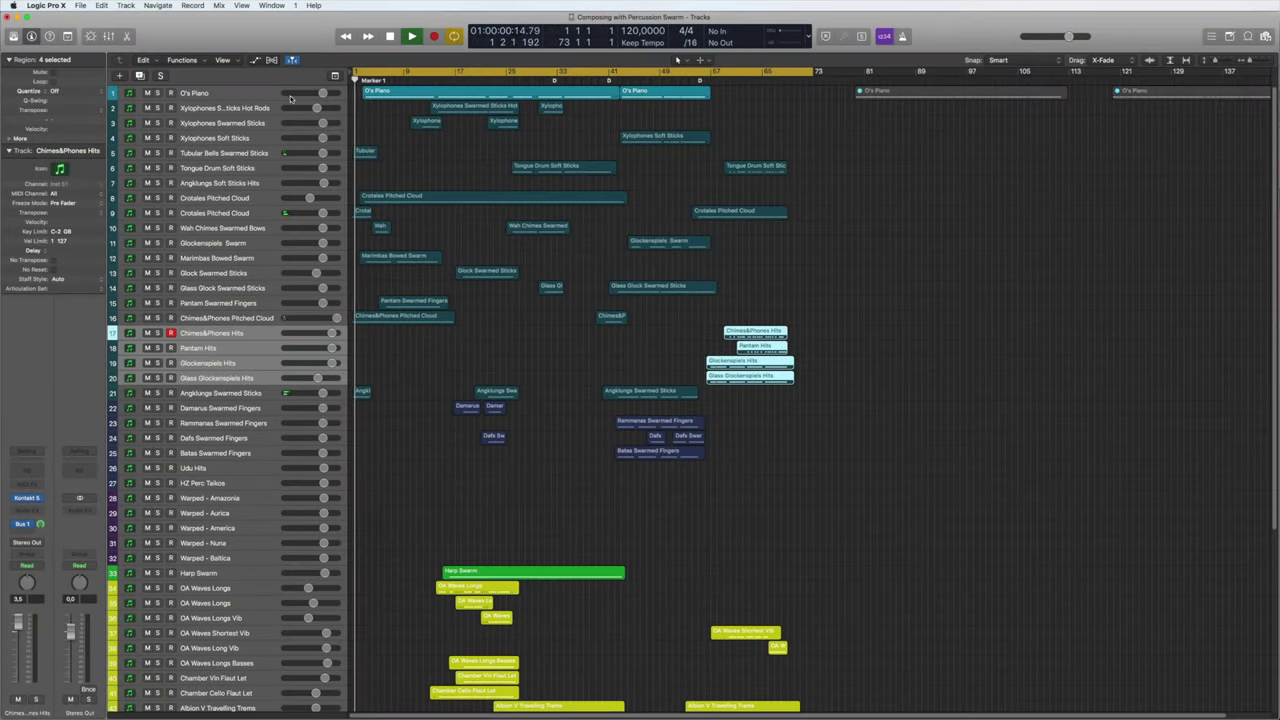
pyautogui.click(395, 181)
pyautogui.click(186, 153)
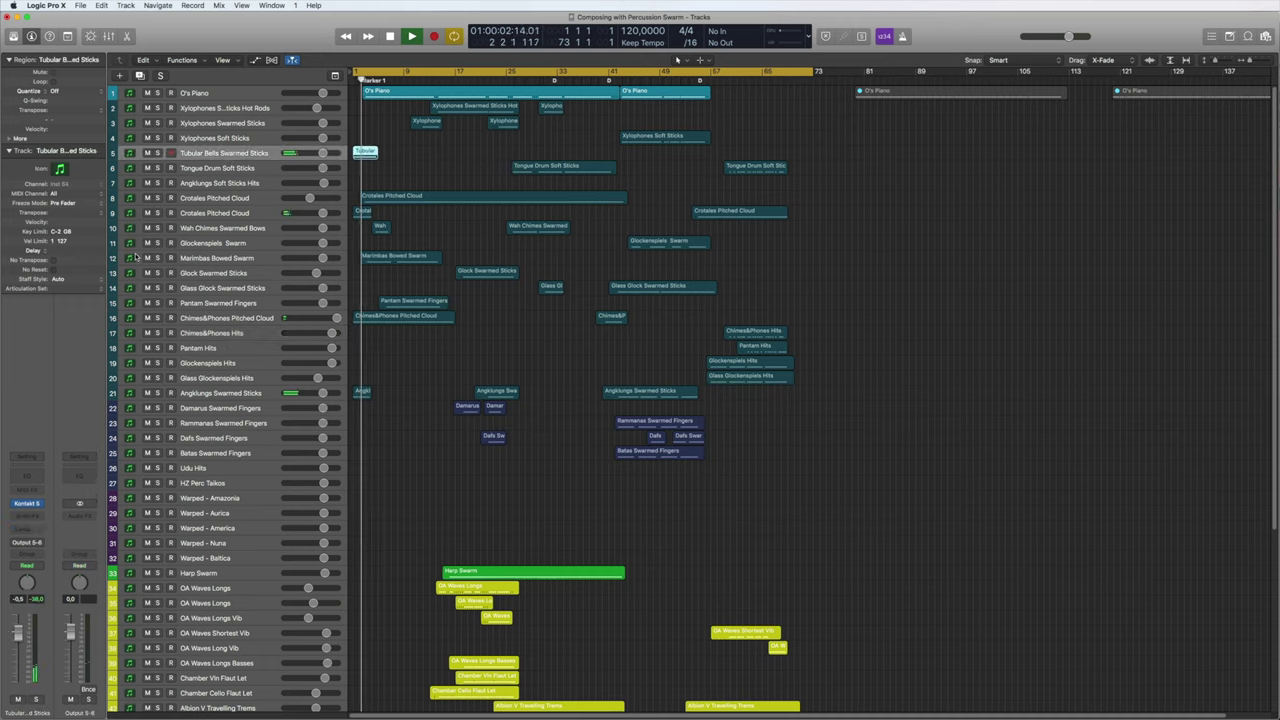
pyautogui.click(27, 504)
pyautogui.moveTo(897, 142); pyautogui.dragTo(963, 55)
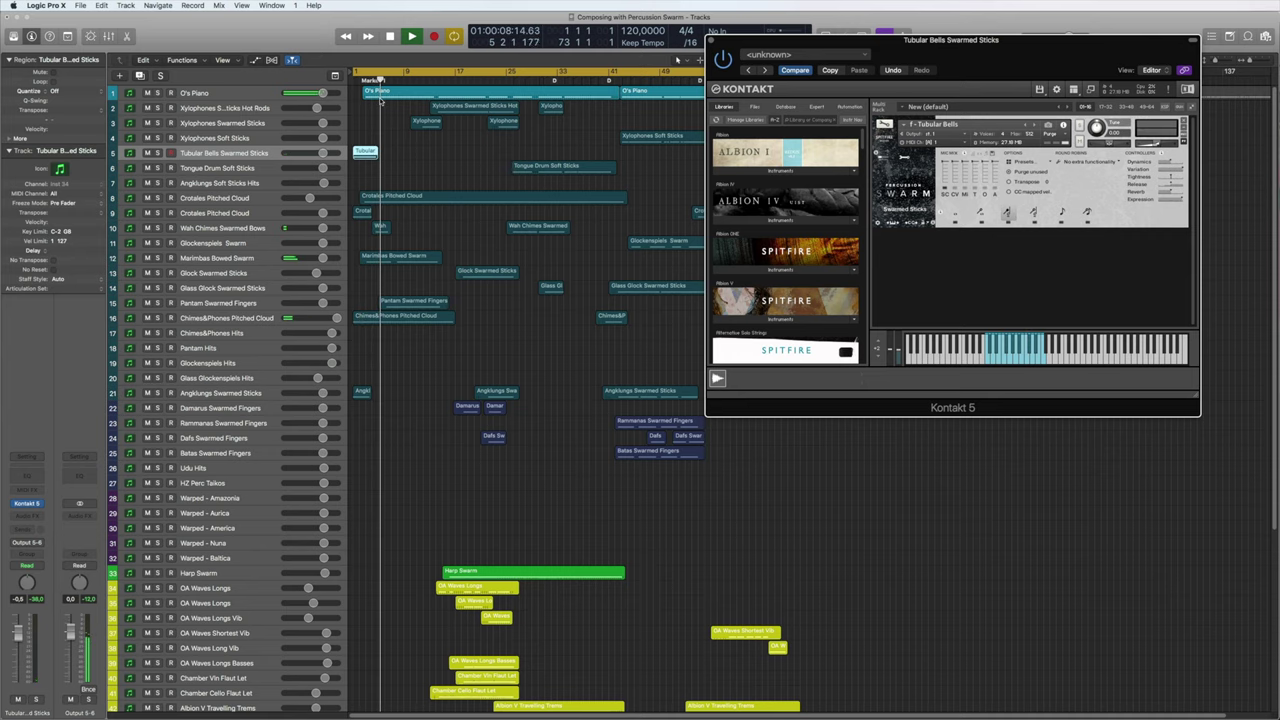
# Show the first O's Piano region's notes in the Piano Roll and its instrument while the piece plays.
pyautogui.click(383, 96)
pyautogui.doubleClick(383, 96)
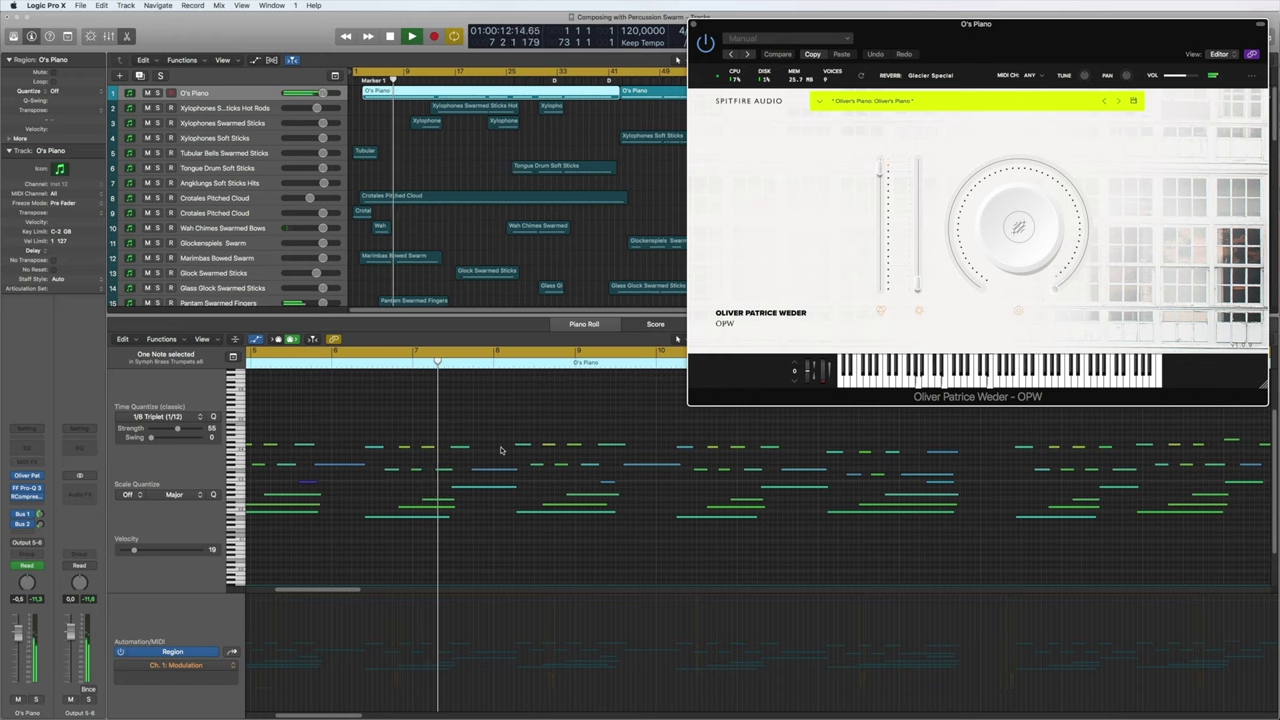
pyautogui.scroll(-2, 466, 505)
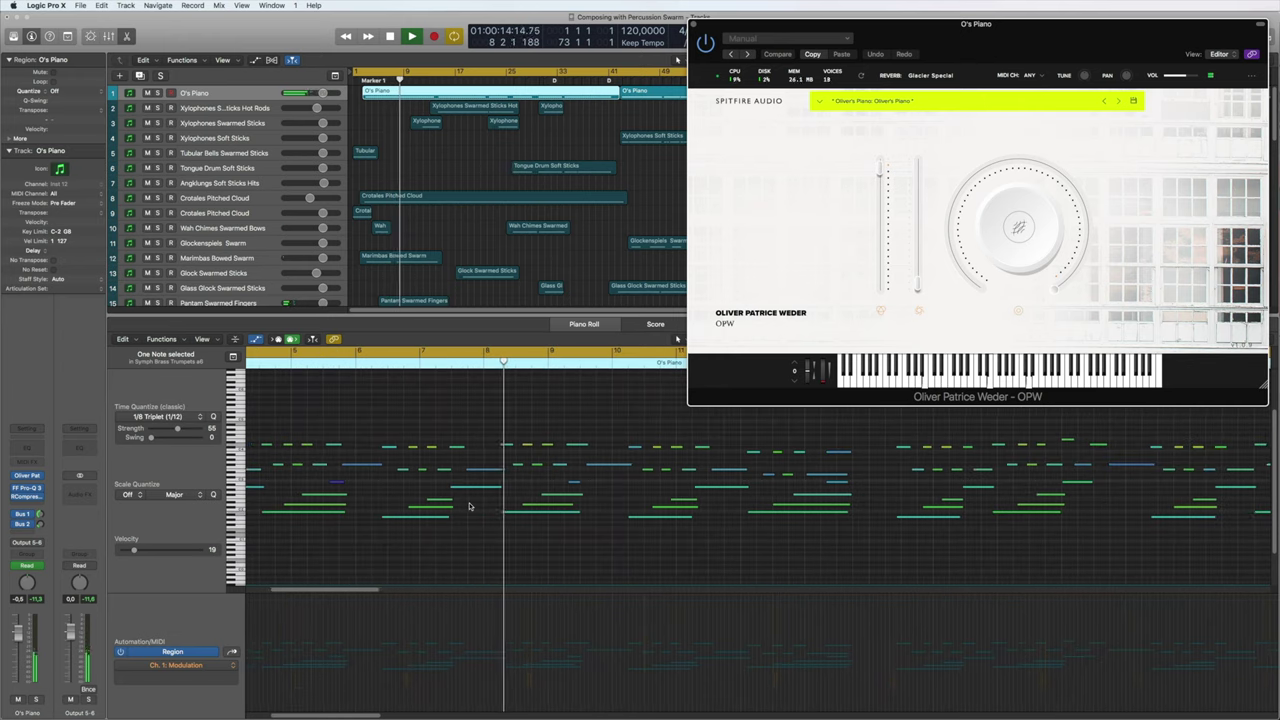
pyautogui.hscroll(5, 470, 506)
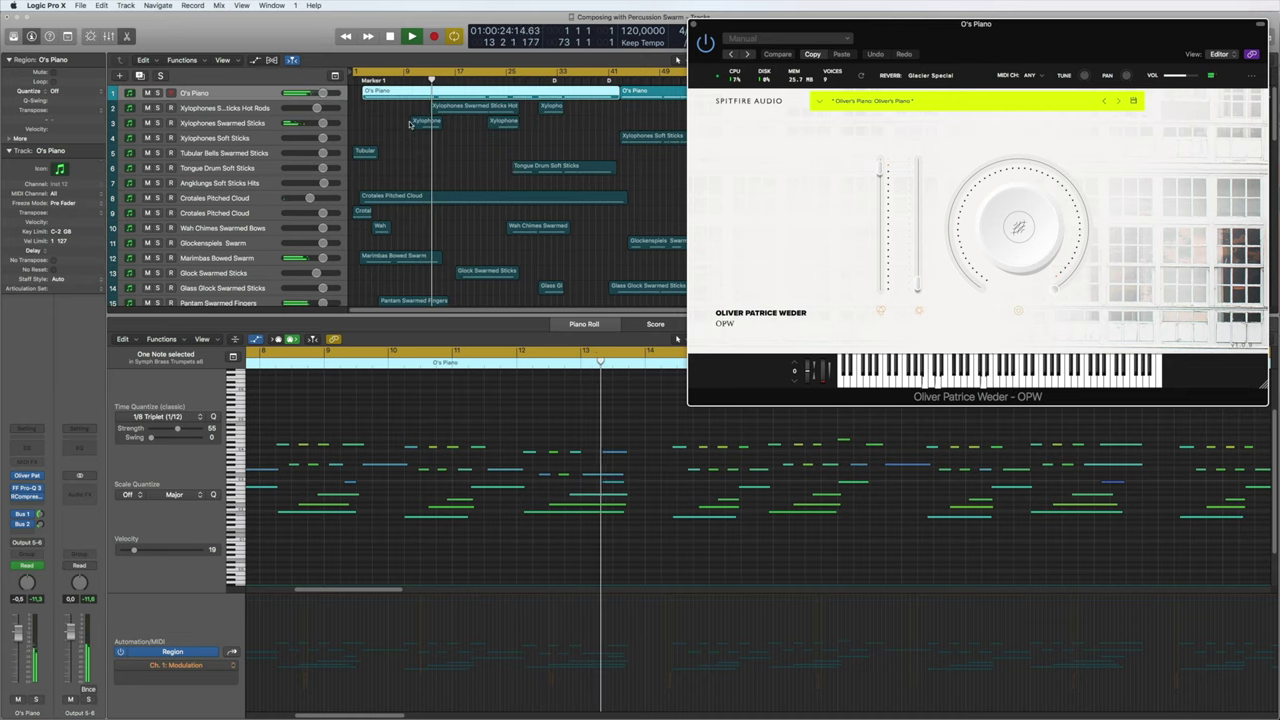
# Show the notes and instruments of Xylophones Swarmed Sticks Hot Rods, Glock Swarmed Sticks and Angklungs Swarmed Sticks during playback.
pyautogui.press('Down')
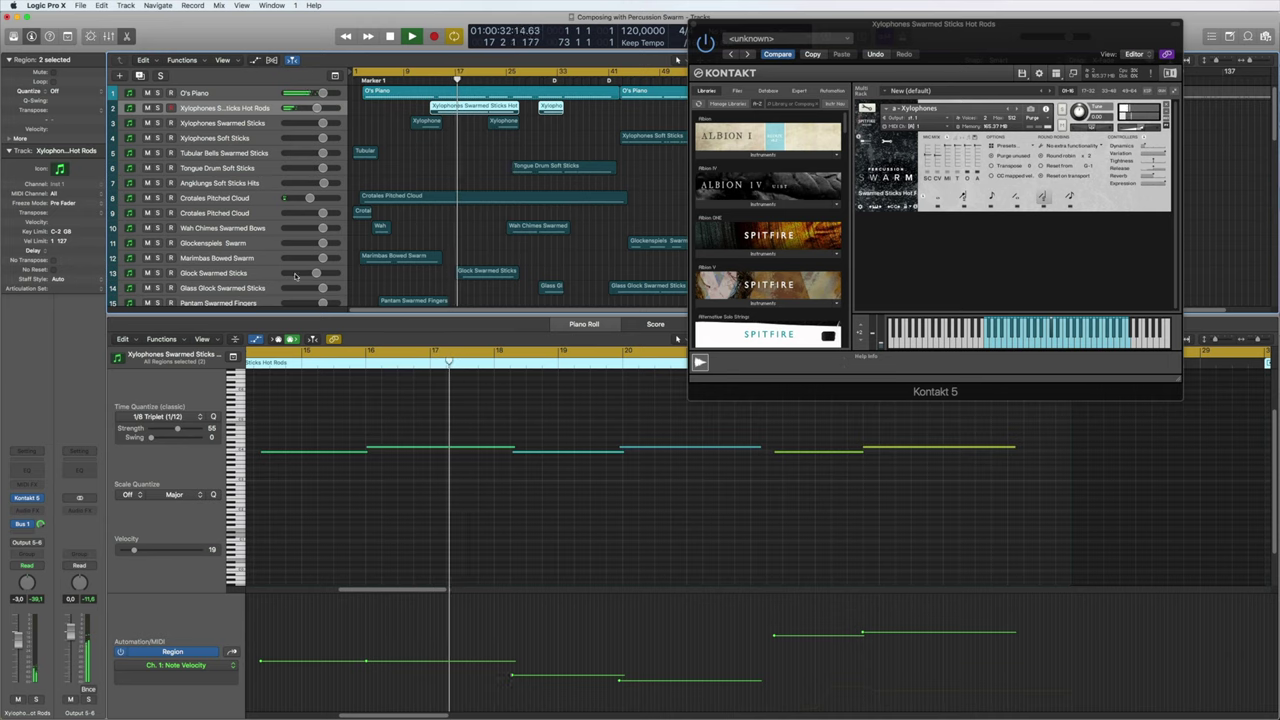
pyautogui.click(468, 270)
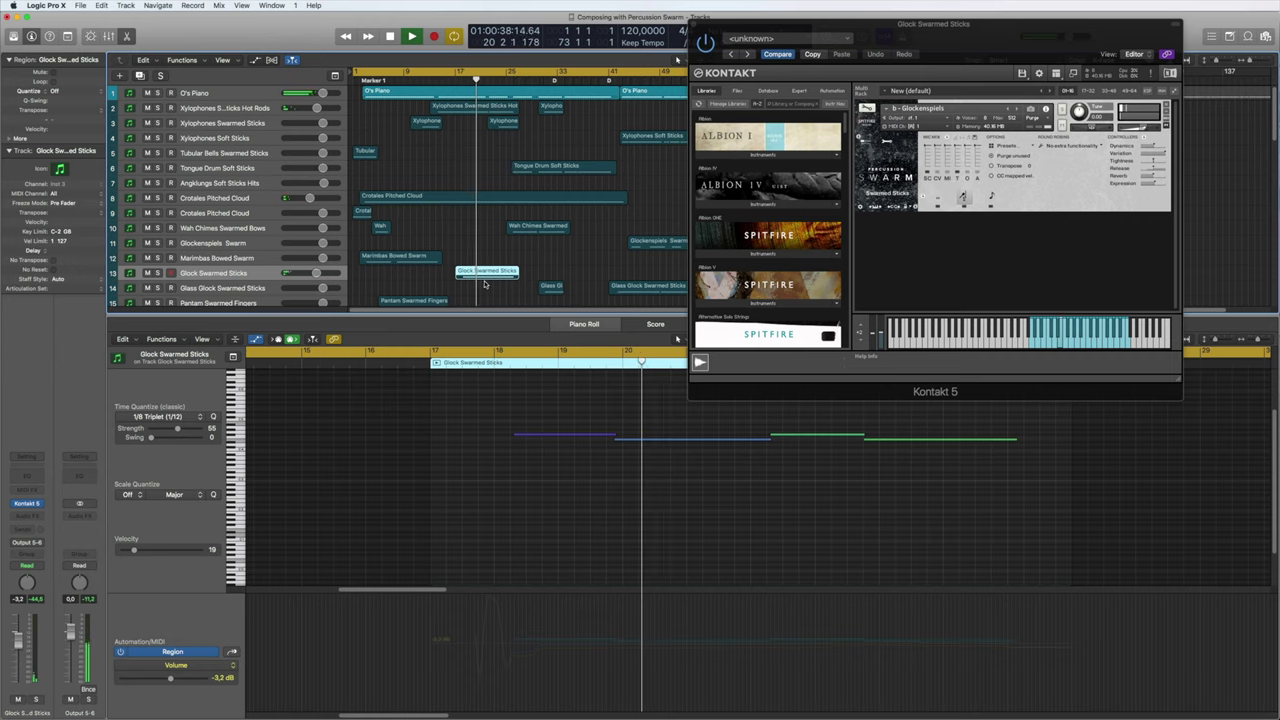
pyautogui.scroll(-3, 470, 280)
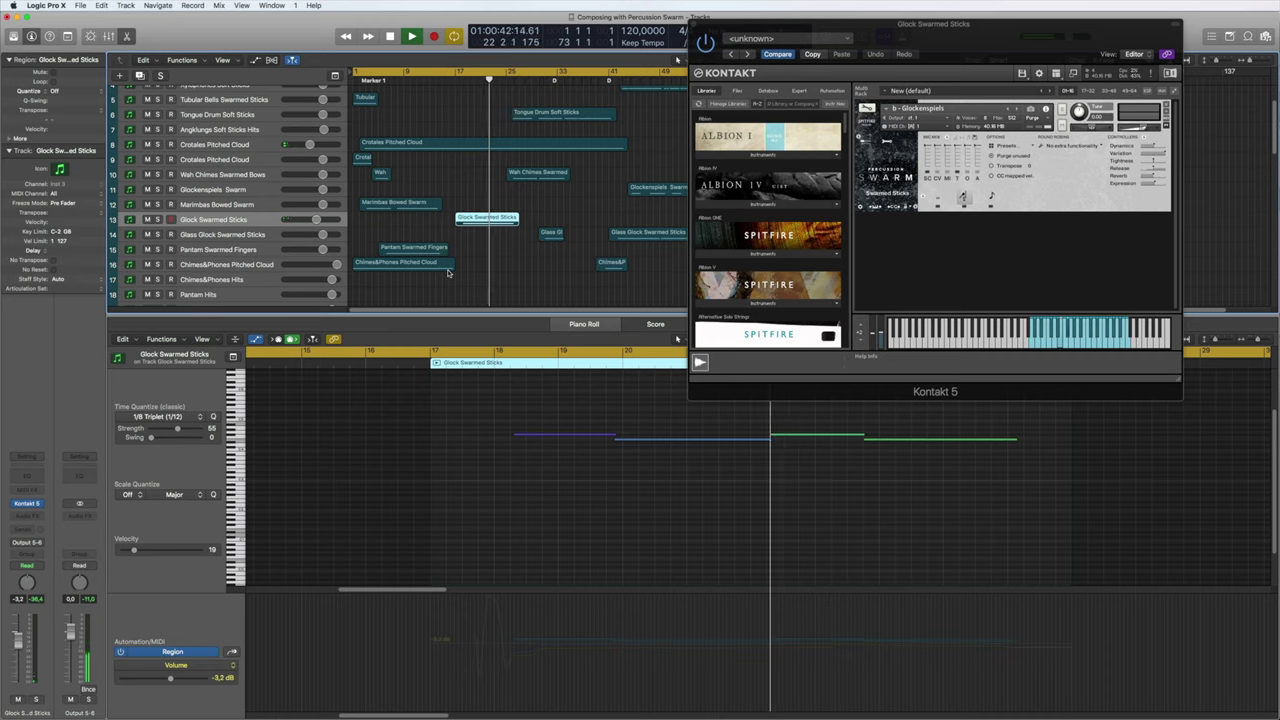
pyautogui.scroll(-2, 448, 272)
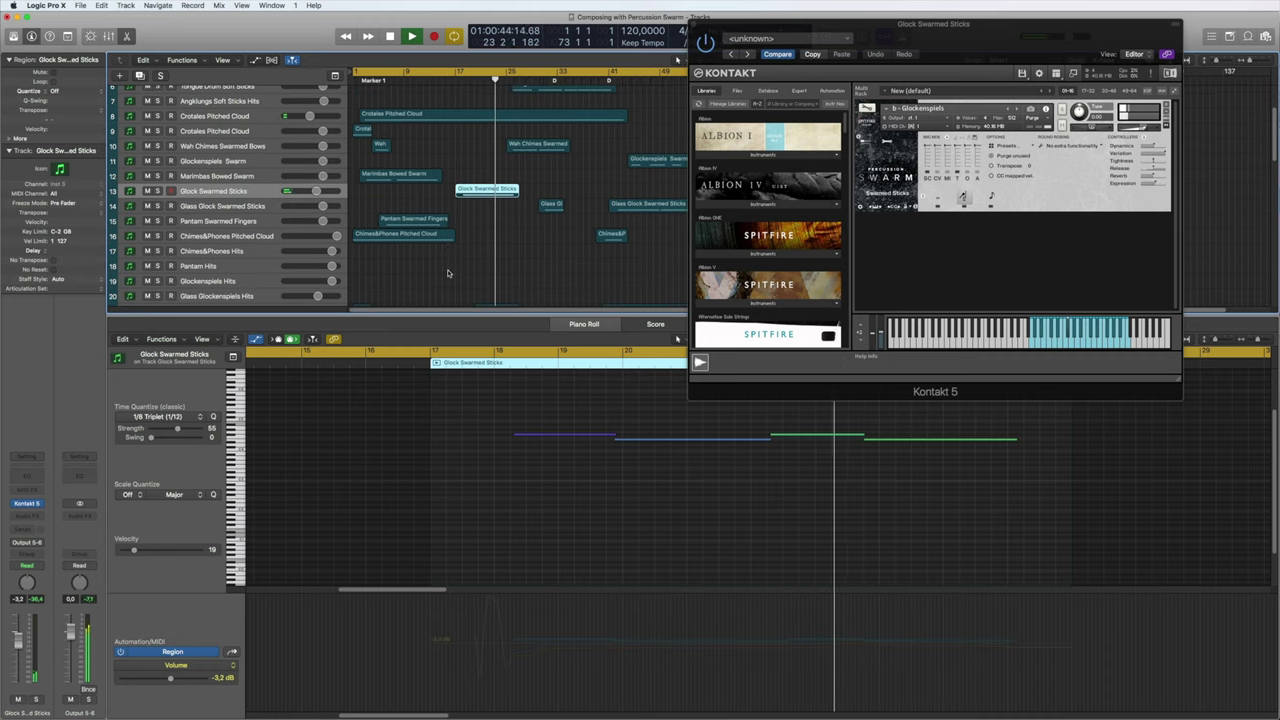
pyautogui.scroll(-4, 255, 240)
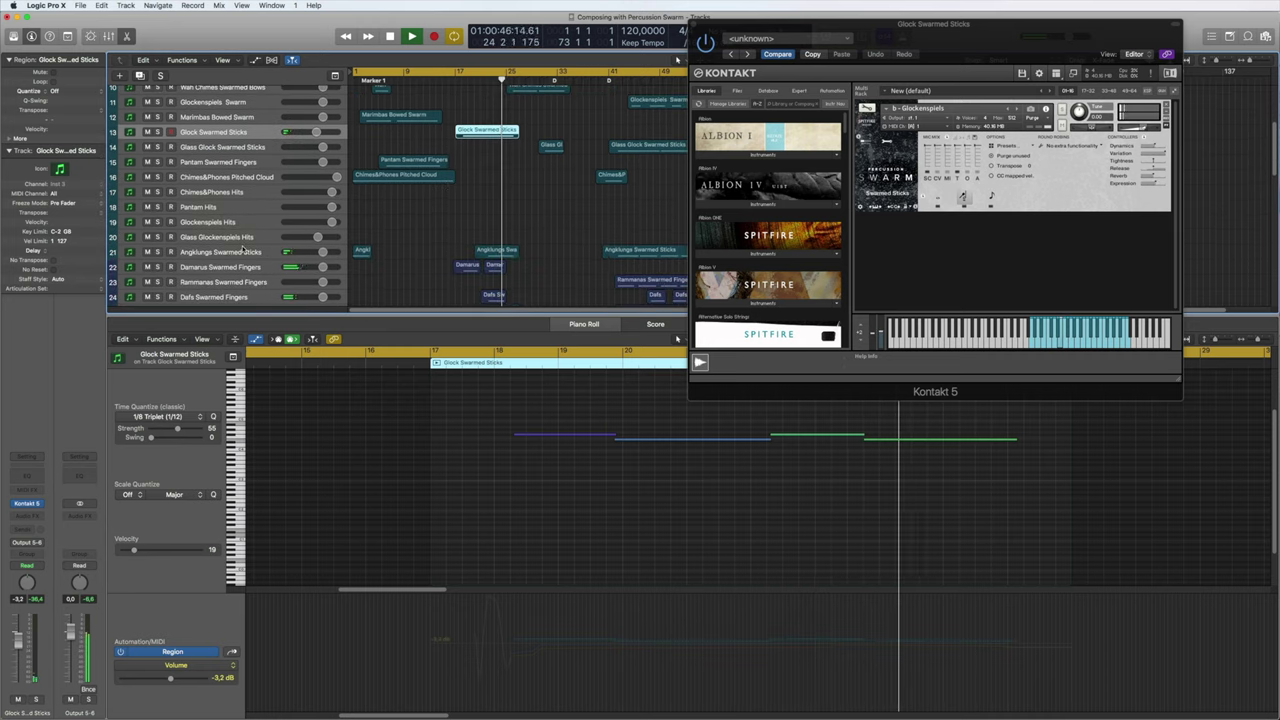
pyautogui.click(243, 250)
pyautogui.scroll(-10, 444, 246)
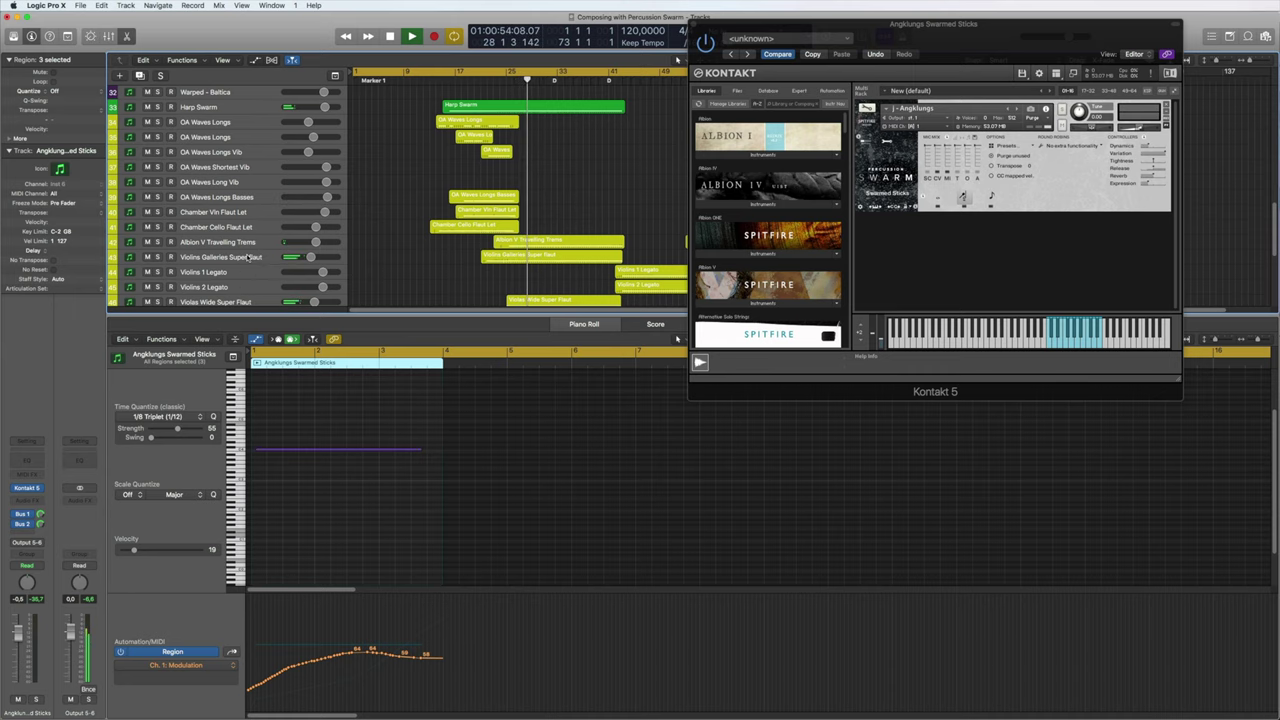
# Show the notes and instruments of Violins Galleries Super flaut and Tongue Drum Soft Sticks while the piece plays.
pyautogui.click(495, 256)
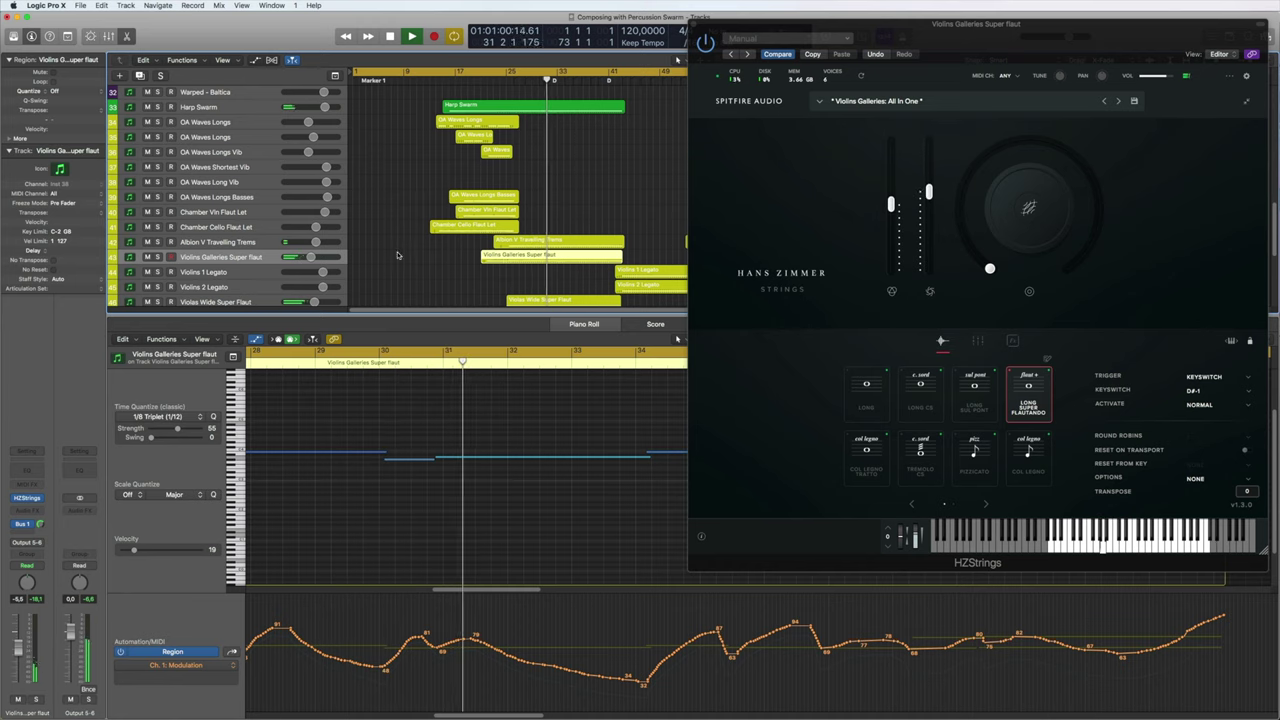
pyautogui.scroll(-5, 396, 256)
pyautogui.scroll(12, 396, 256)
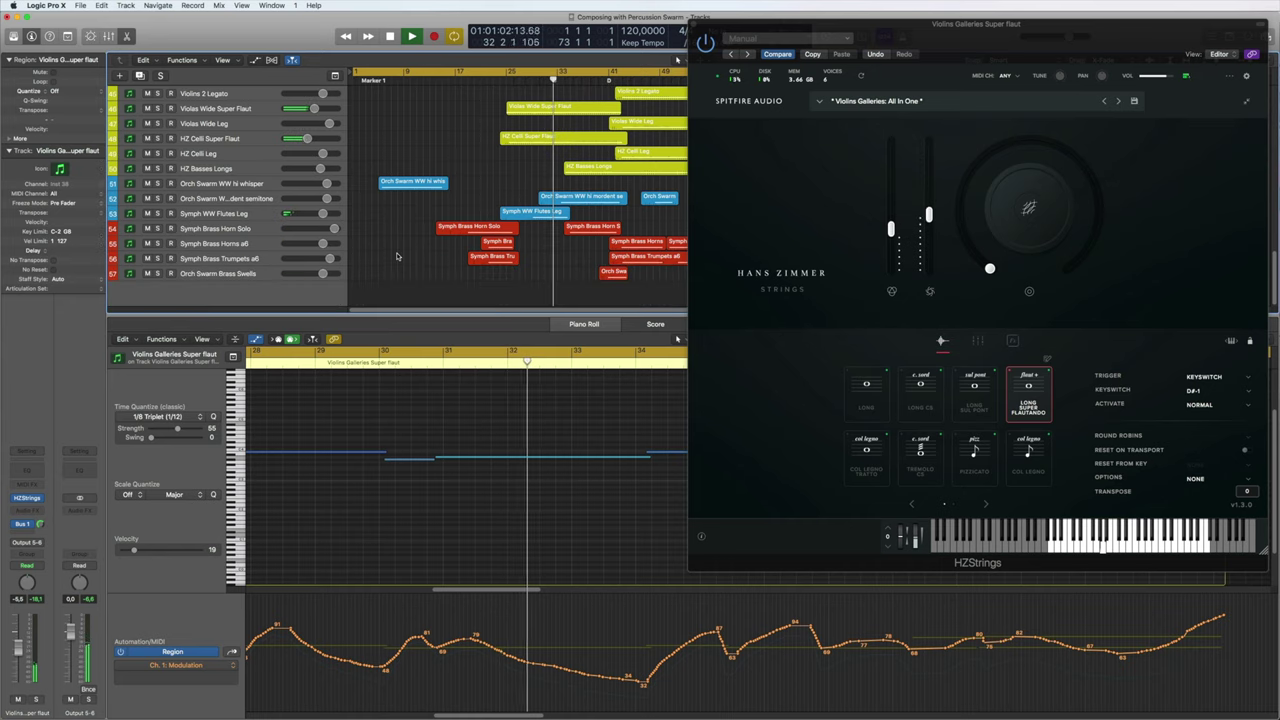
pyautogui.scroll(6, 396, 256)
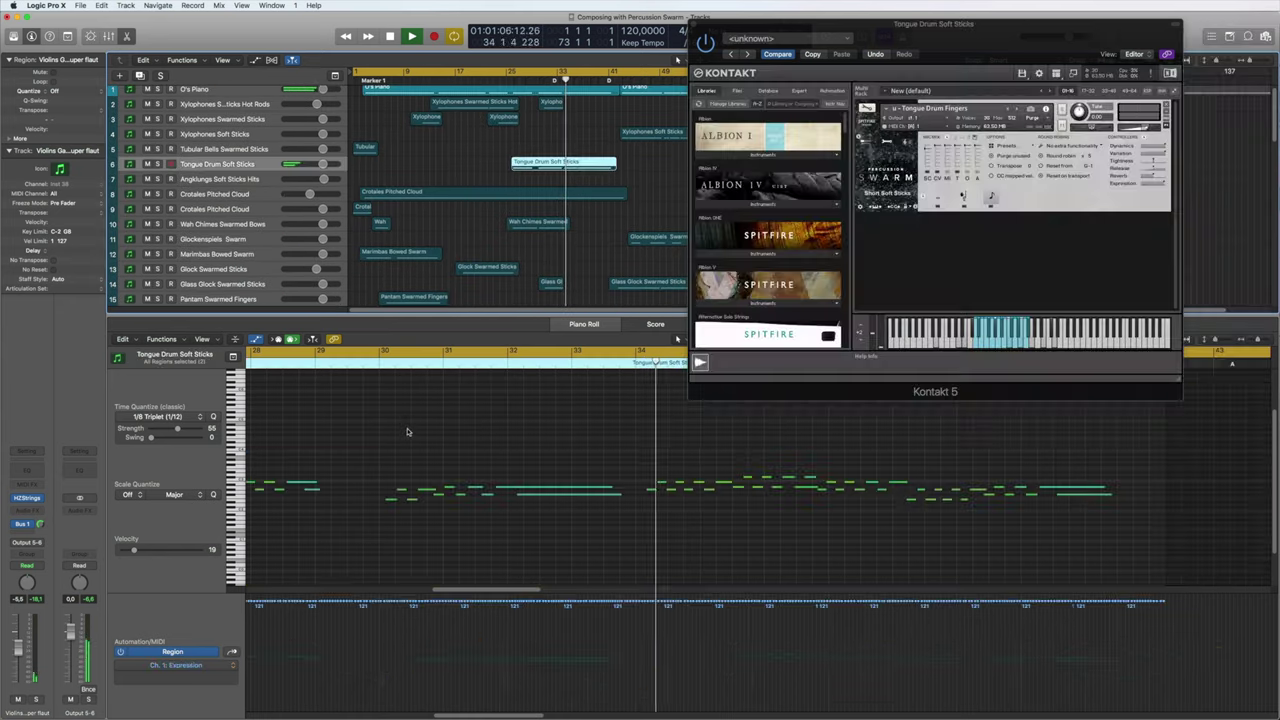
pyautogui.click(240, 168)
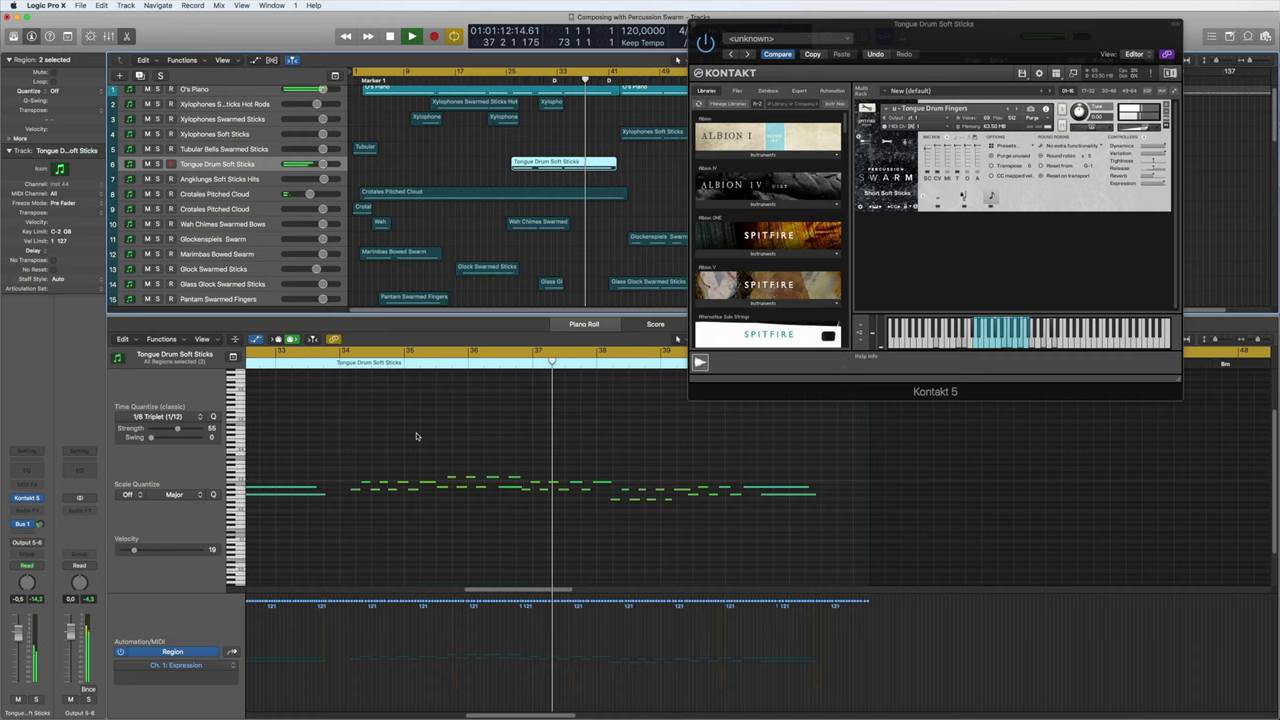
# Show the notes and instruments of Chimes&Phones Pitched Cloud and Glass Glock Swarmed Sticks during playback.
pyautogui.scroll(-5, 530, 190)
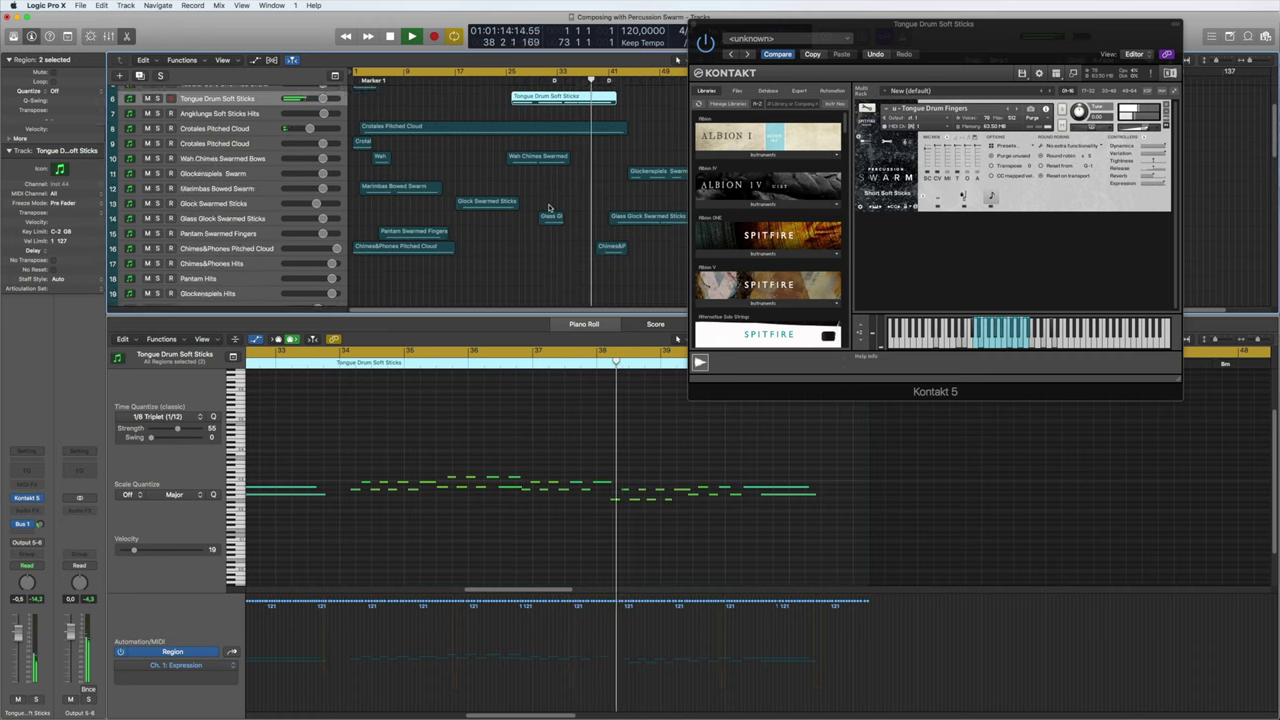
pyautogui.scroll(3, 545, 209)
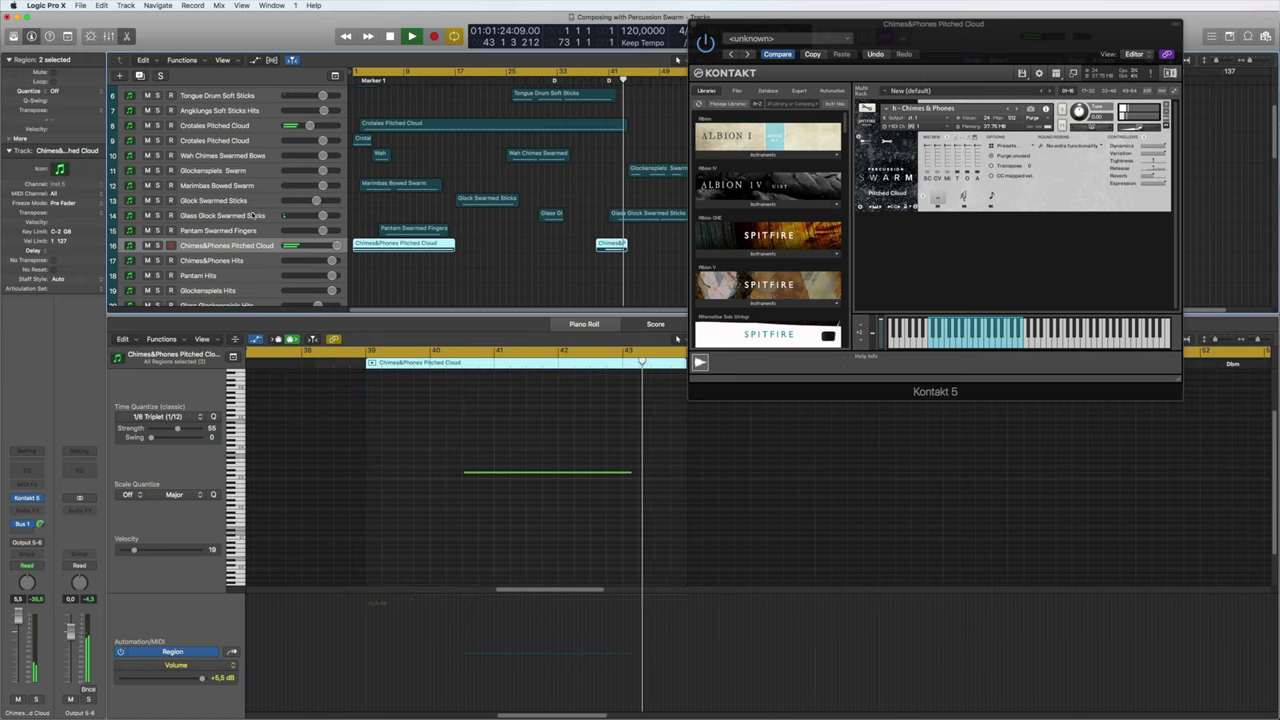
pyautogui.click(614, 213)
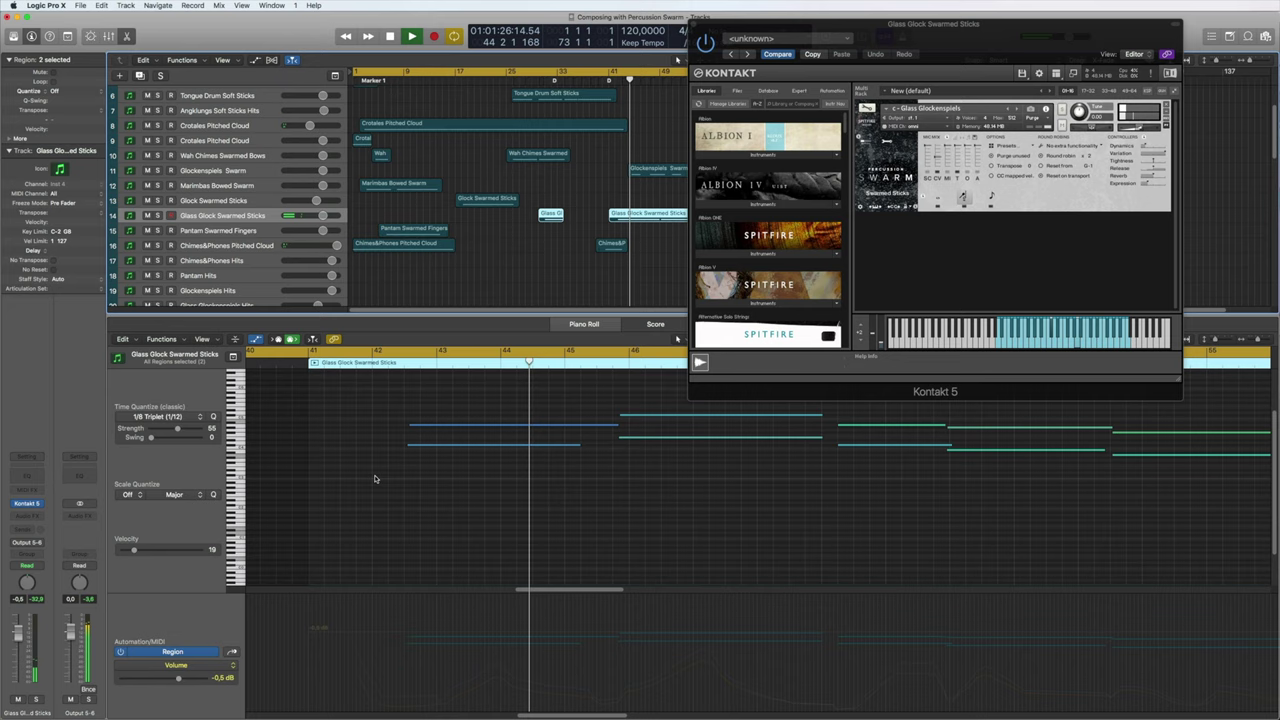
# Move the Kontakt window clear of the arrangement and show the Rammanas, Dafs and Batas Swarmed Fingers regions and Angklungs Swarmed Sticks.
pyautogui.scroll(-3, 576, 174)
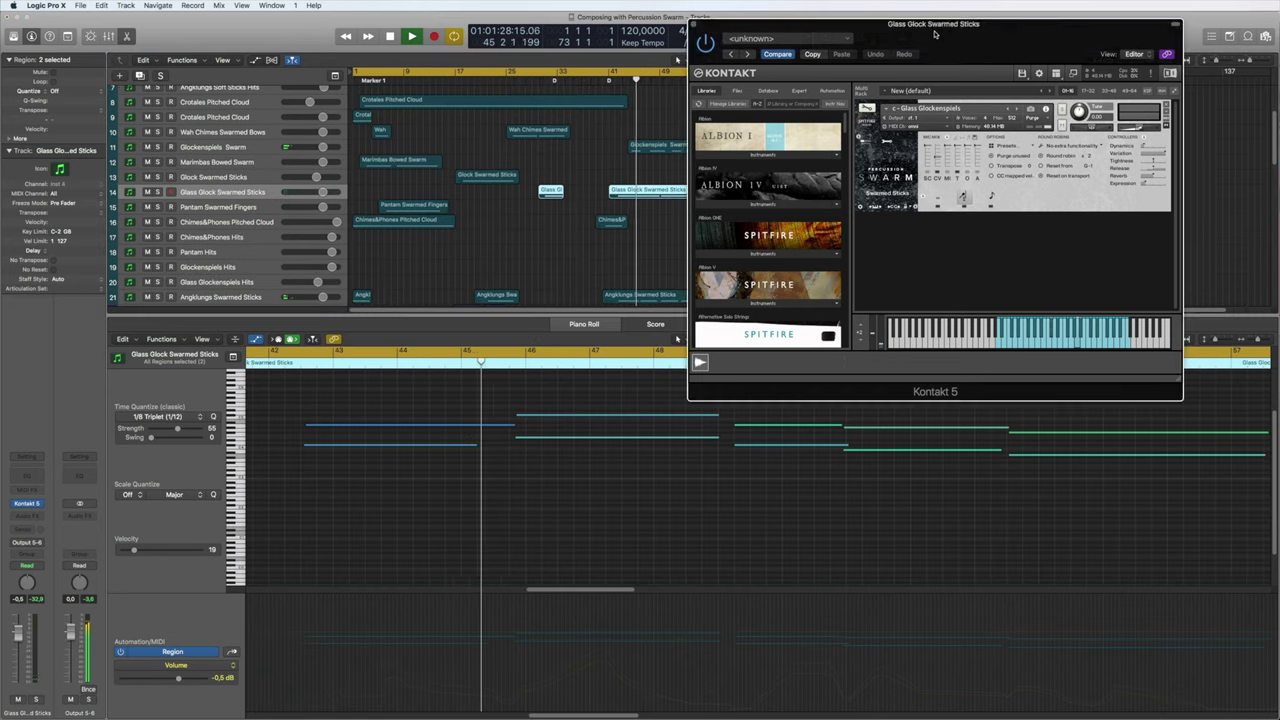
pyautogui.moveTo(935, 23); pyautogui.dragTo(1013, 17)
pyautogui.scroll(-5, 645, 211)
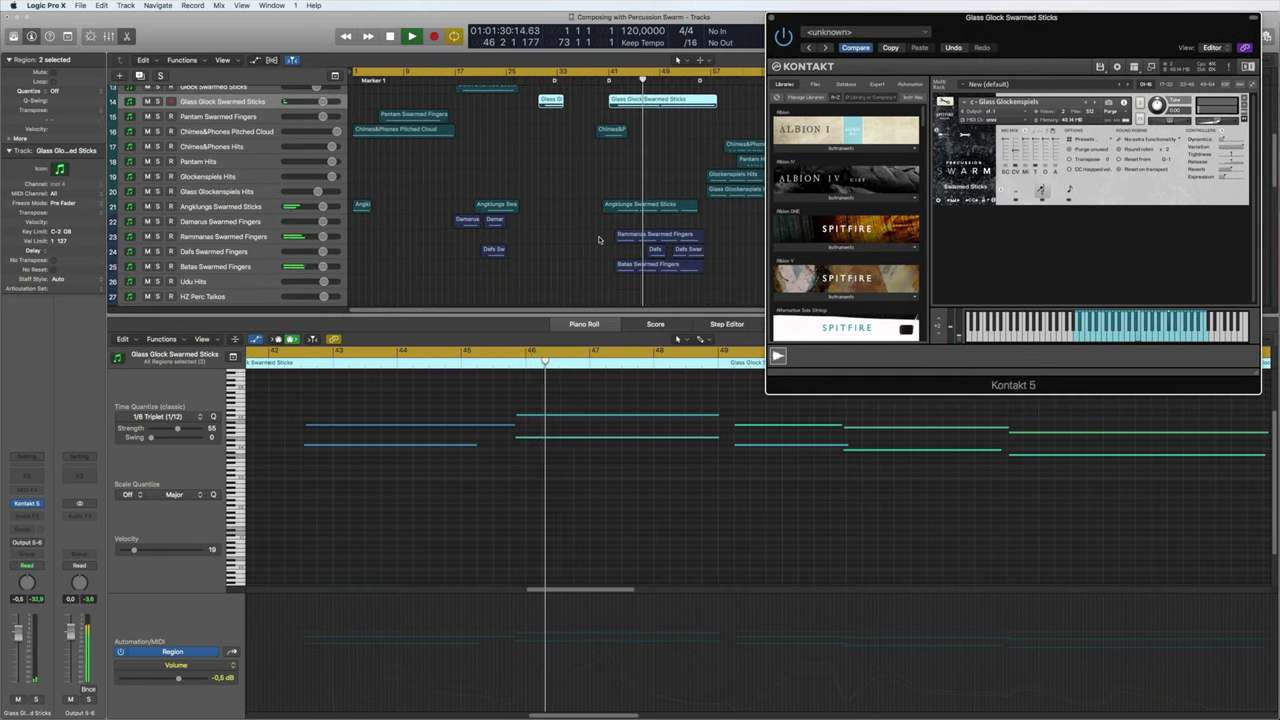
pyautogui.moveTo(692, 228); pyautogui.dragTo(661, 270)
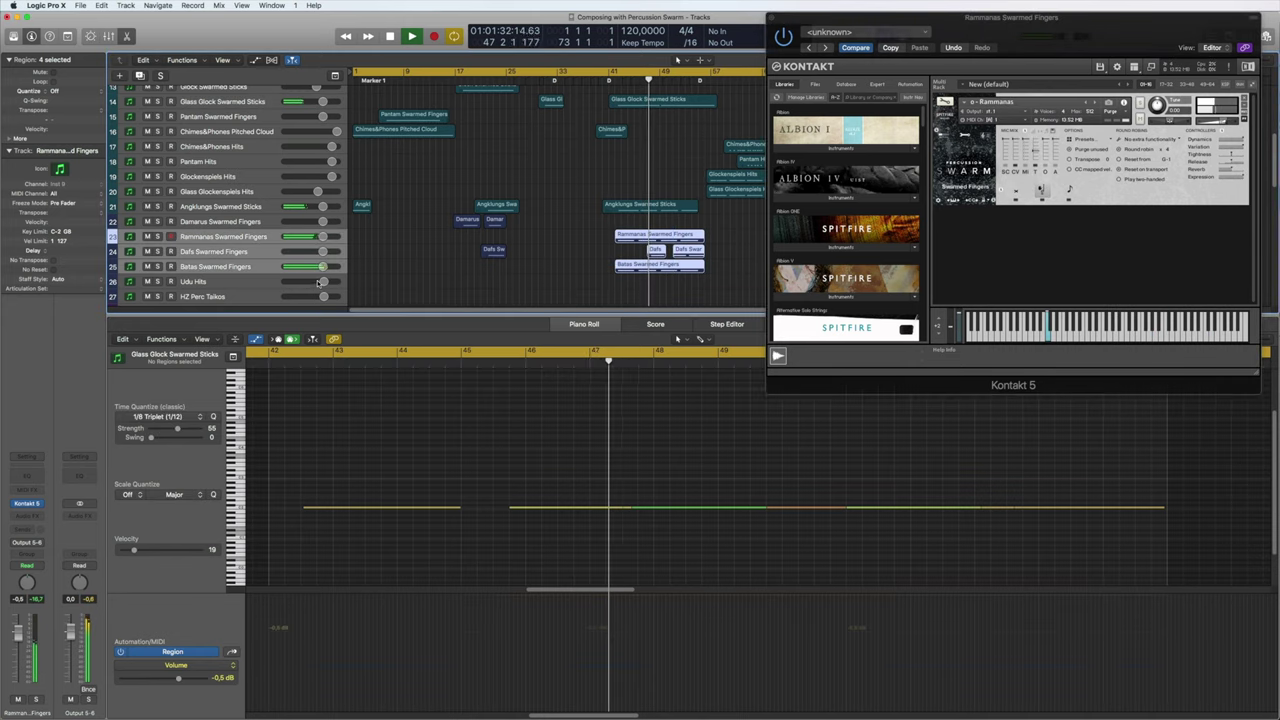
pyautogui.click(263, 207)
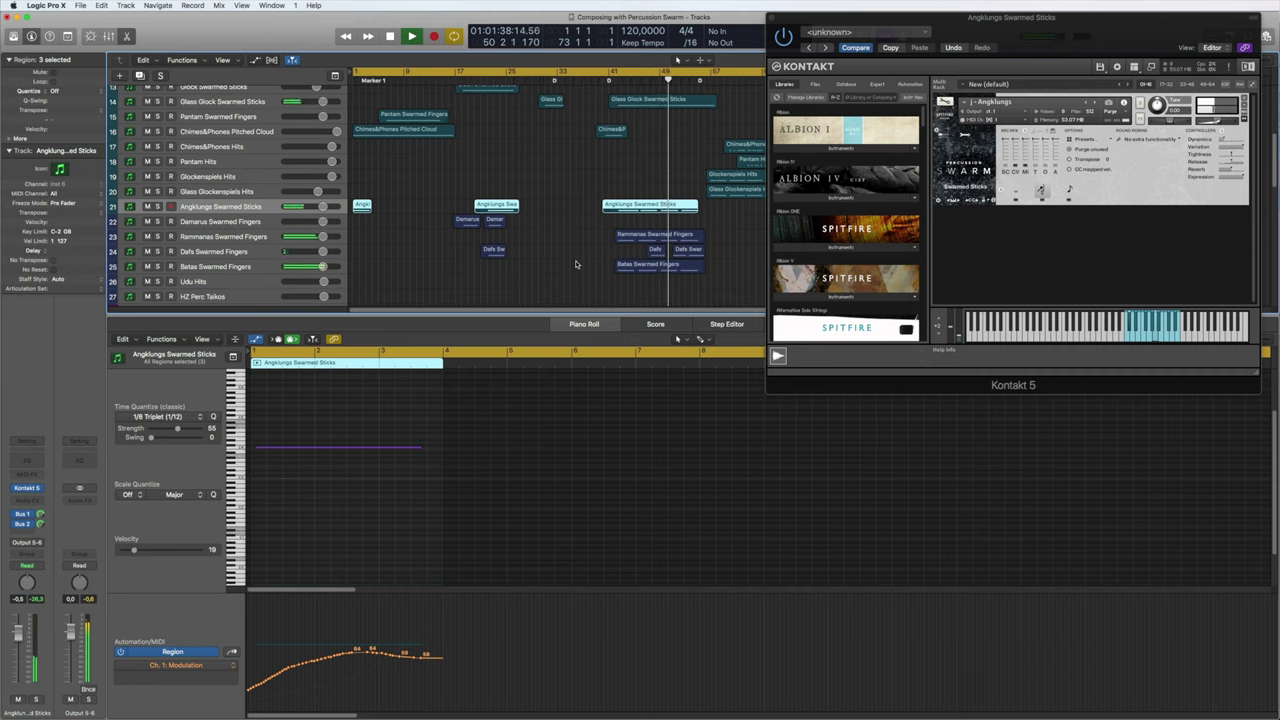
# Select the Violins 1 and 2 Legato, Violas Wide Leg, HZ Celli Leg and HZ Basses Longs regions and zoom the Piano Roll to their notes.
pyautogui.scroll(-3, 575, 264)
pyautogui.scroll(-8, 505, 248)
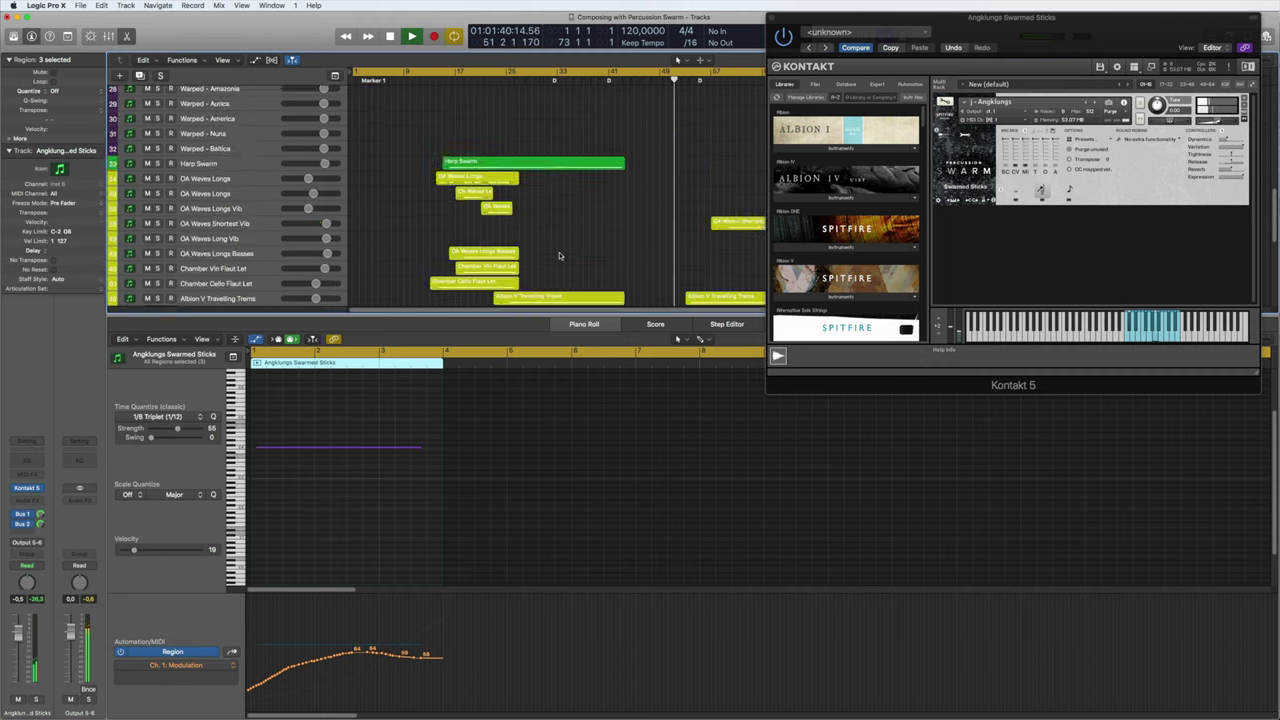
pyautogui.moveTo(620, 160); pyautogui.dragTo(648, 245)
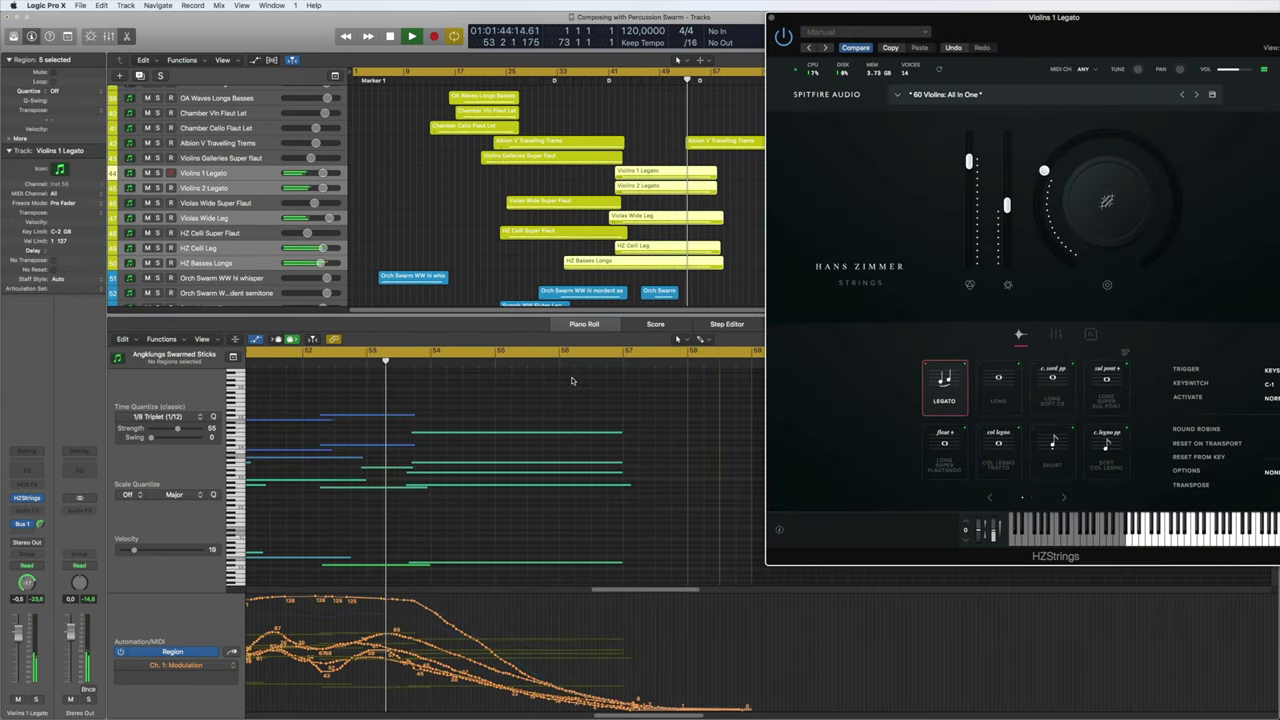
pyautogui.press('z')
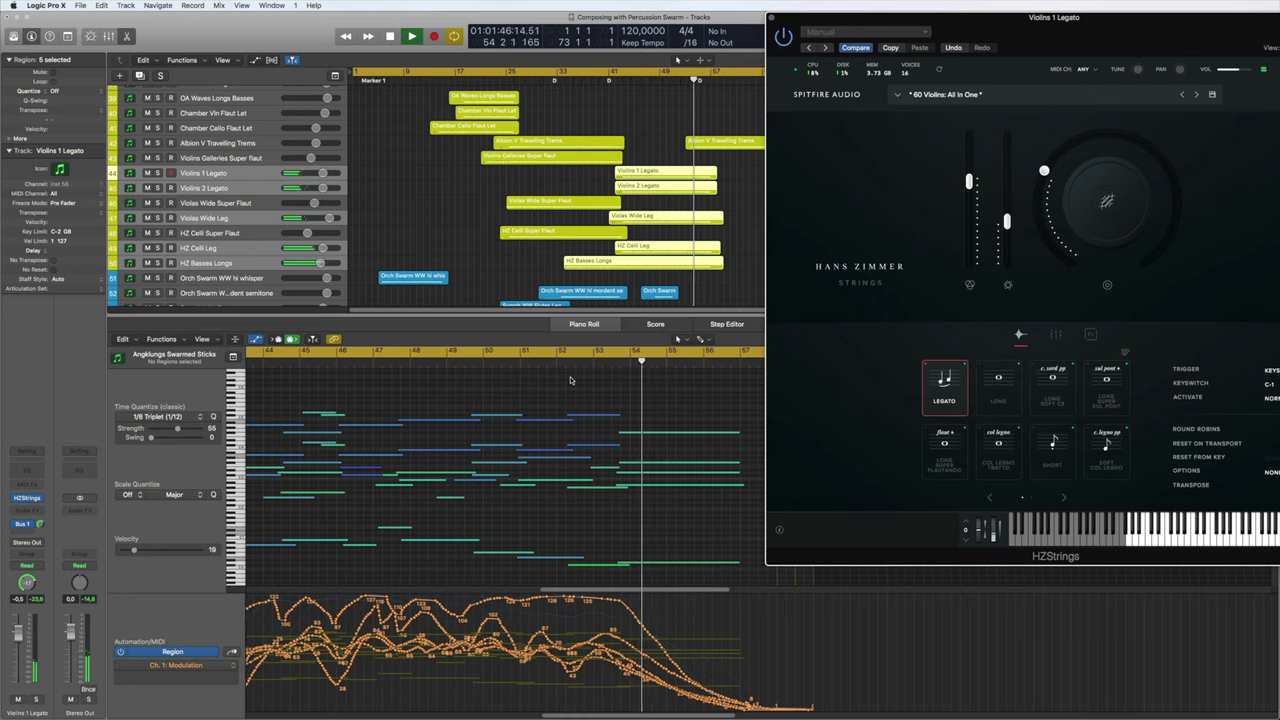
# Select the ending's Chimes&Phones, Pantam, Glockenspiels and Glass Glockenspiels Hits regions and show their notes together in the Piano Roll.
pyautogui.scroll(-1, 650, 205)
pyautogui.hscroll(2, 650, 205)
pyautogui.scroll(15, 700, 216)
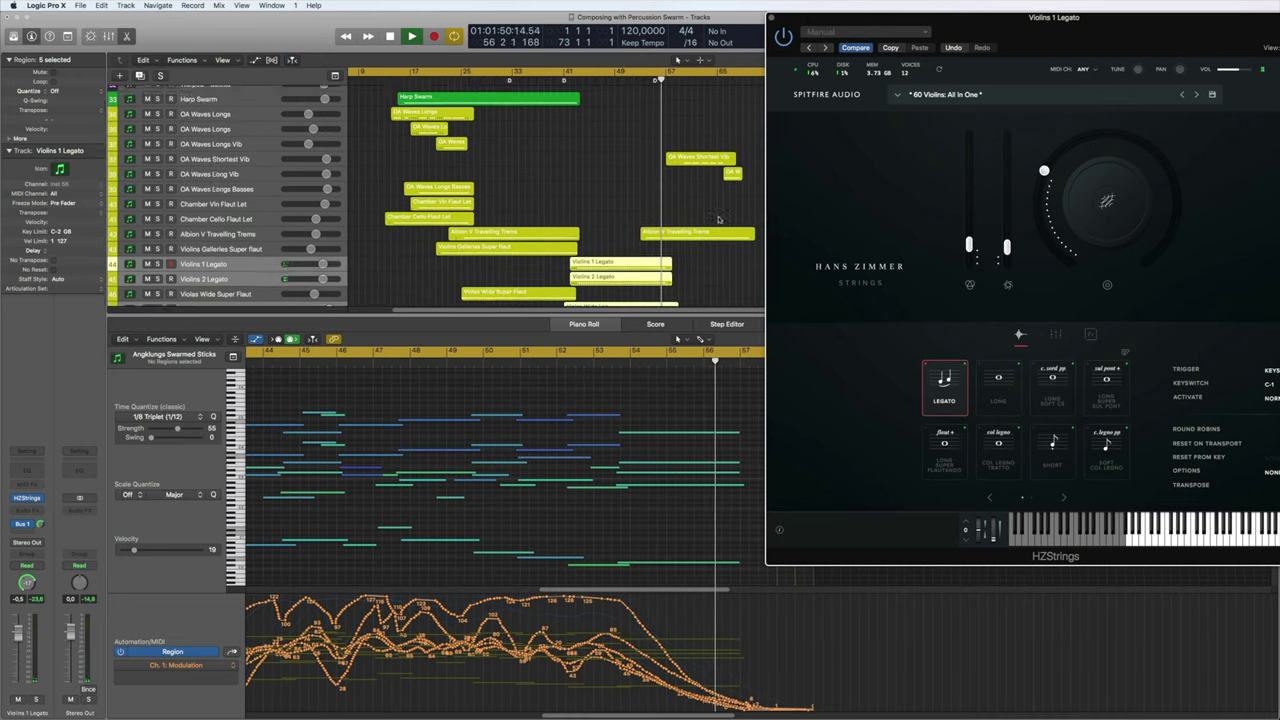
pyautogui.moveTo(700, 245); pyautogui.dragTo(690, 178)
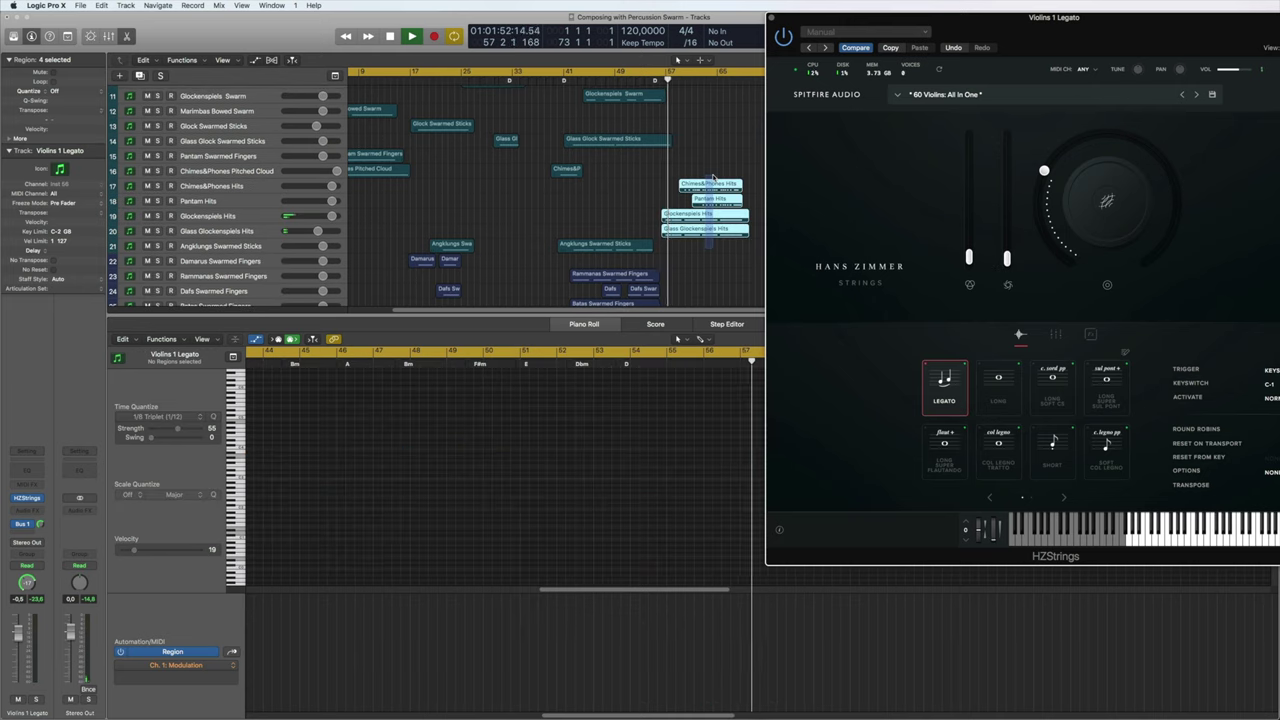
pyautogui.click(622, 448)
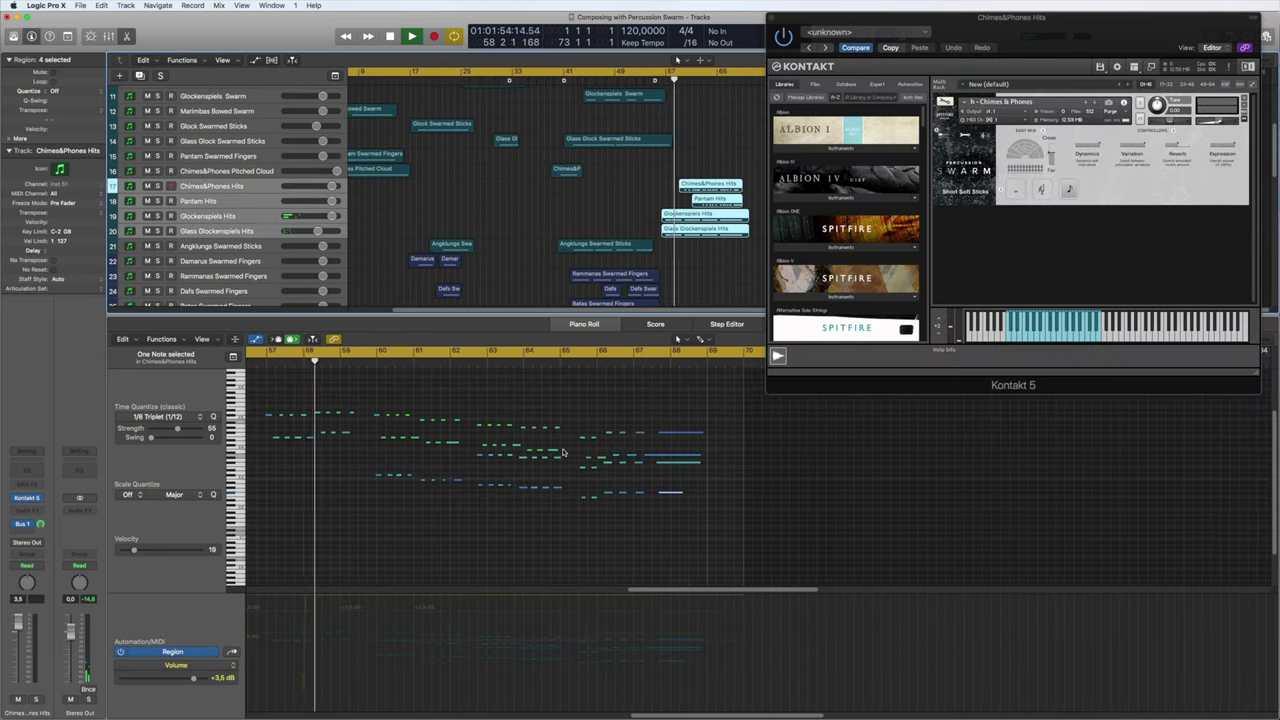
pyautogui.hscroll(-3, 461, 525)
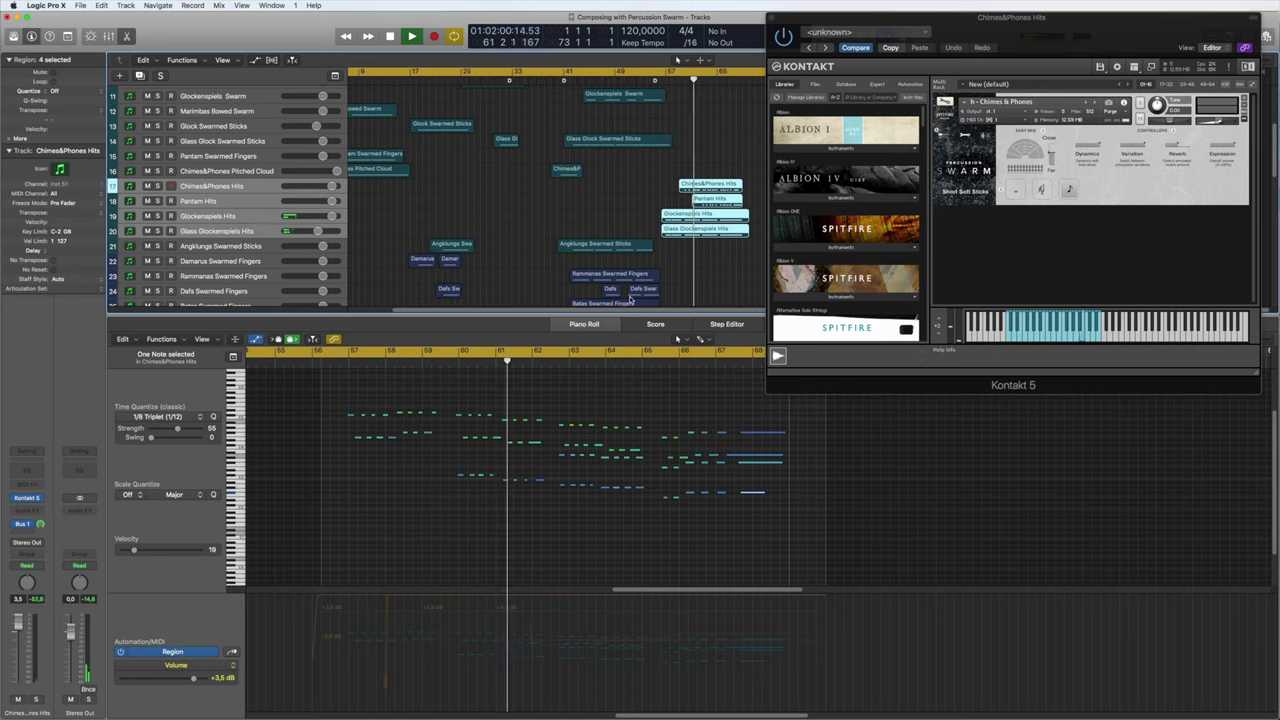
# Show the notes and instruments of OA Waves Shortest Vib and Tongue Drum Soft Sticks as the ending plays.
pyautogui.scroll(-8, 631, 299)
pyautogui.click(700, 260)
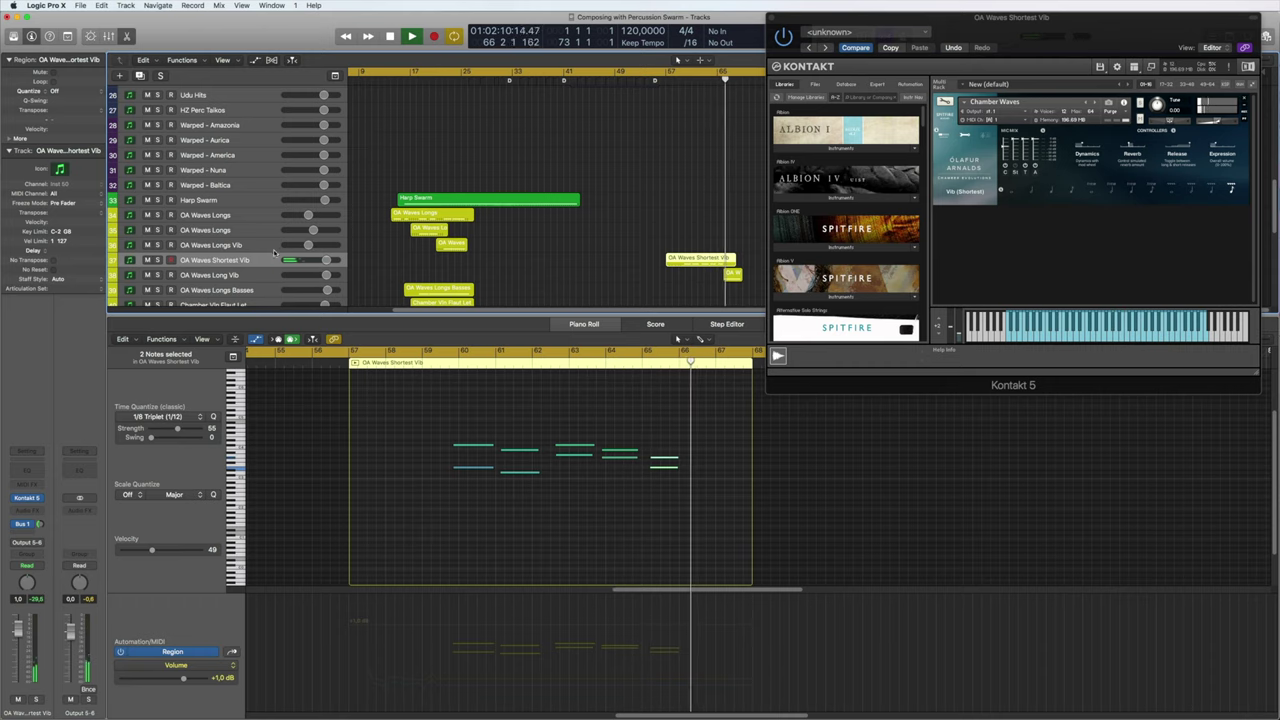
pyautogui.scroll(3, 521, 224)
pyautogui.scroll(8, 491, 219)
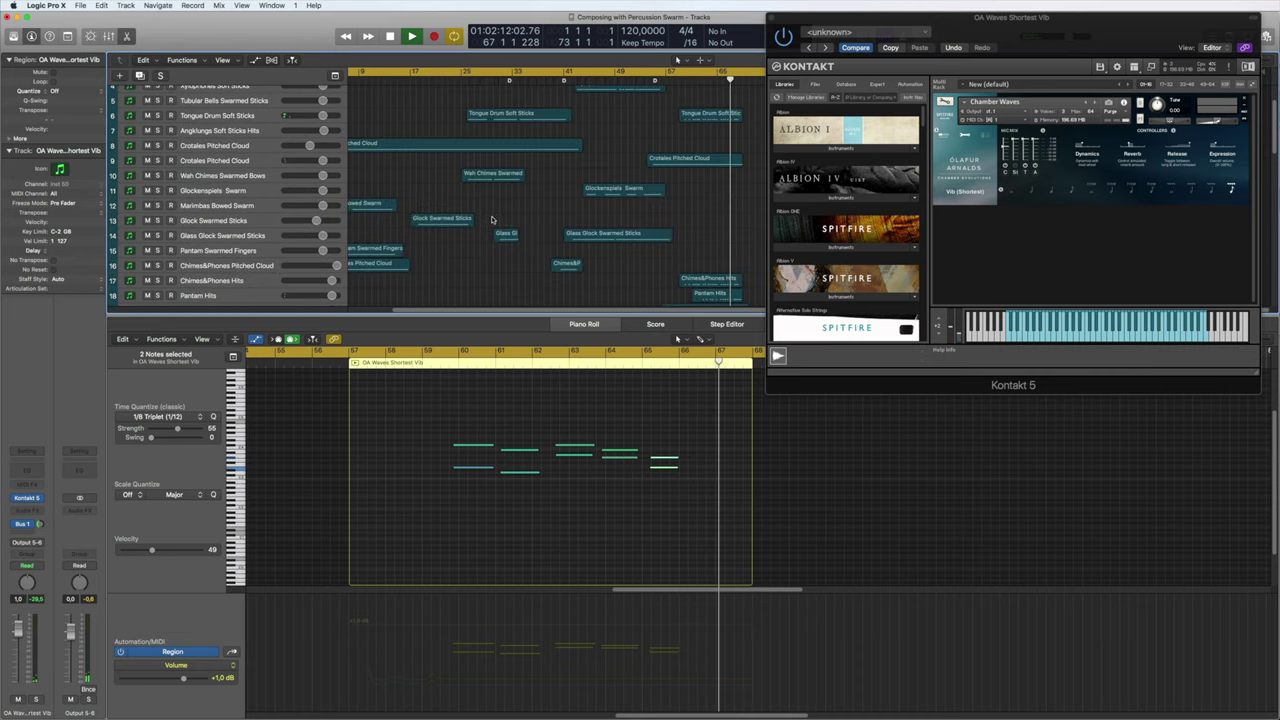
pyautogui.click(240, 117)
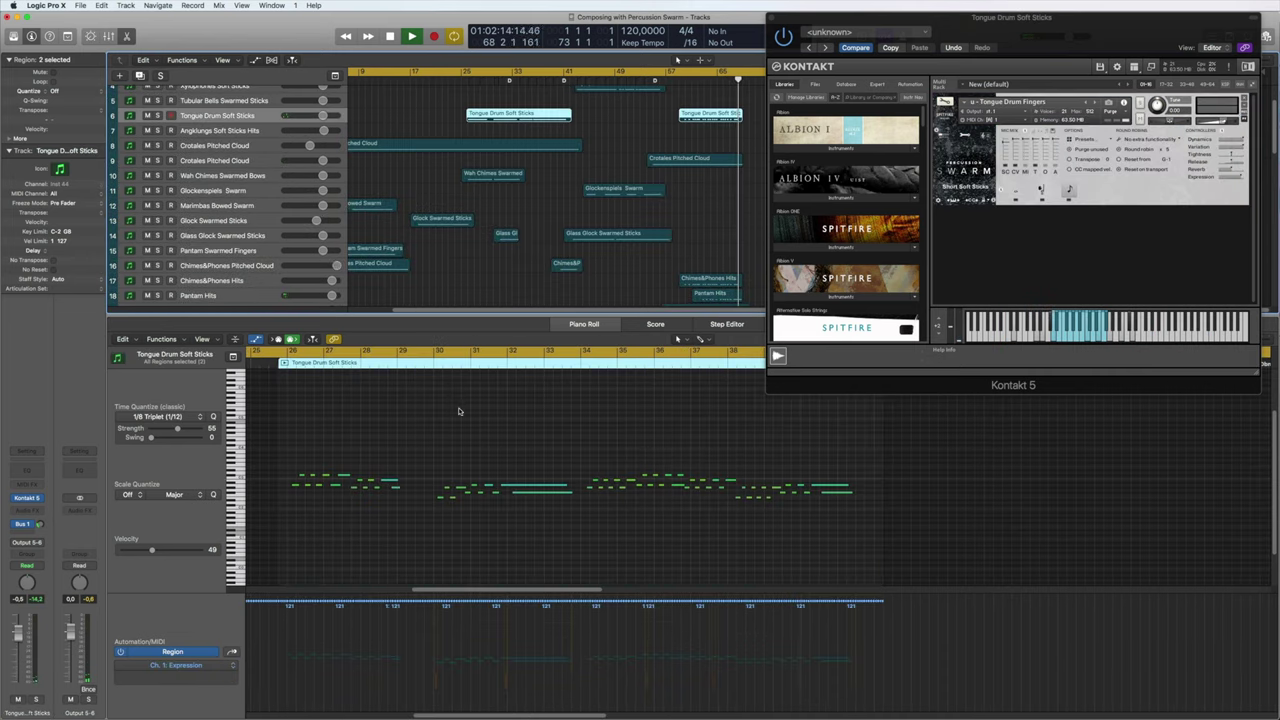
pyautogui.hscroll(5, 459, 411)
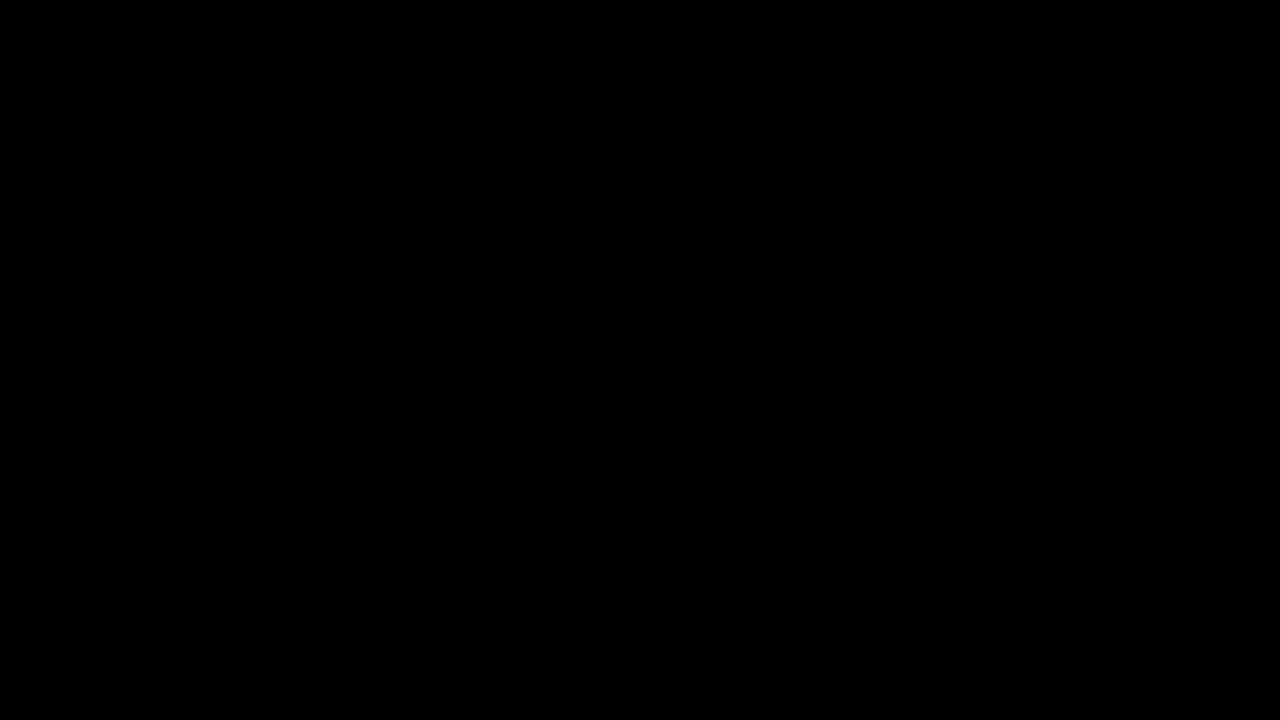